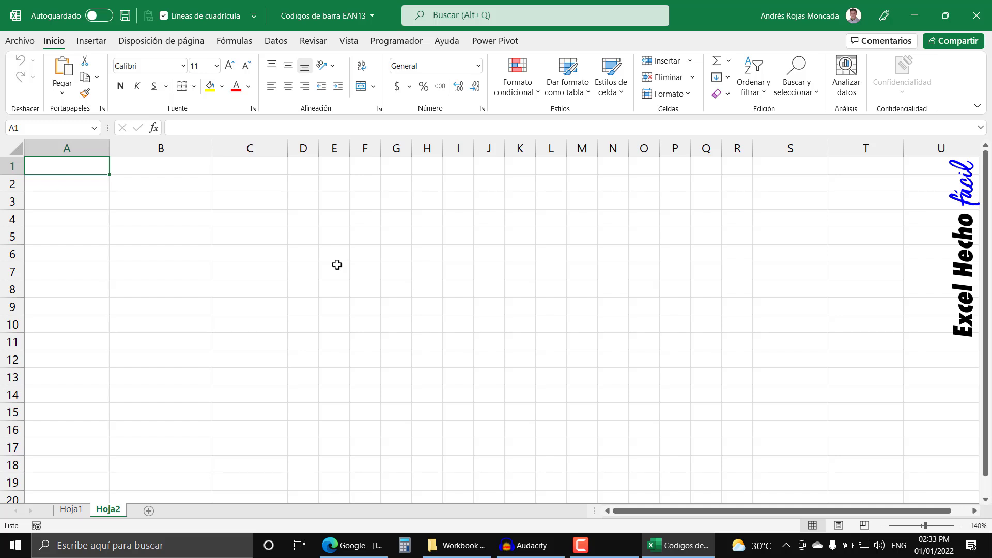
# Try the headings EAN13, EAN and GS1 in A1, discarding each one
pyautogui.write('E')
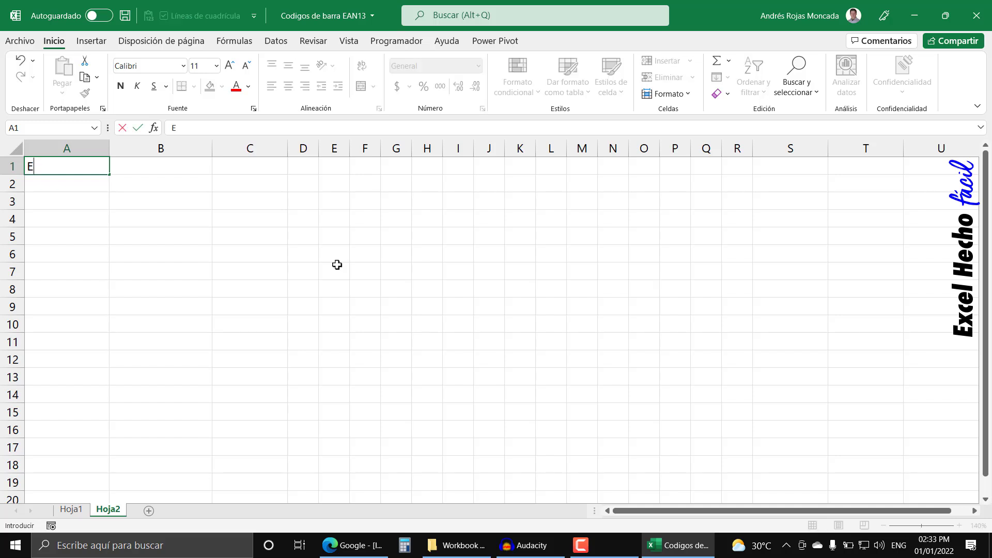
pyautogui.write('AN13')
pyautogui.press('Escape')
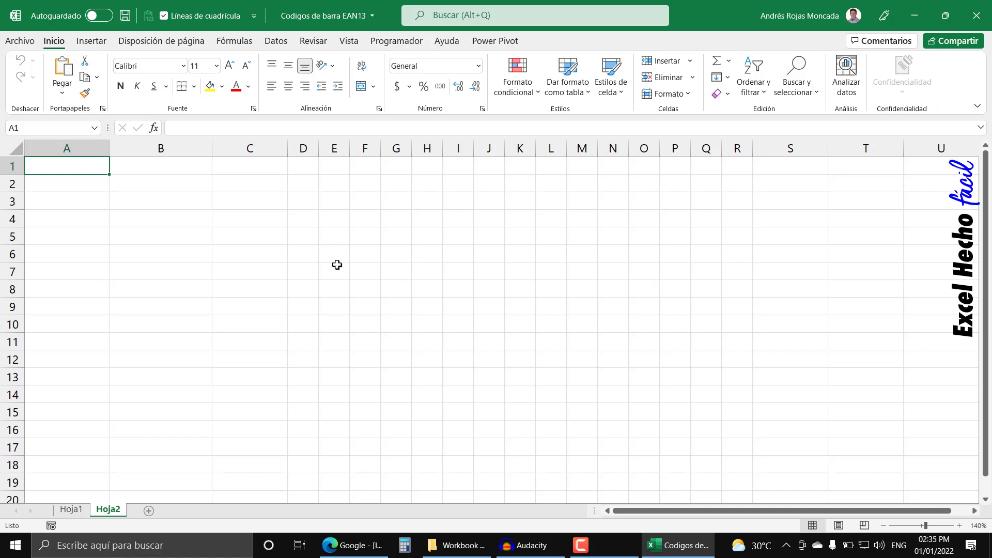
pyautogui.write('EAN')
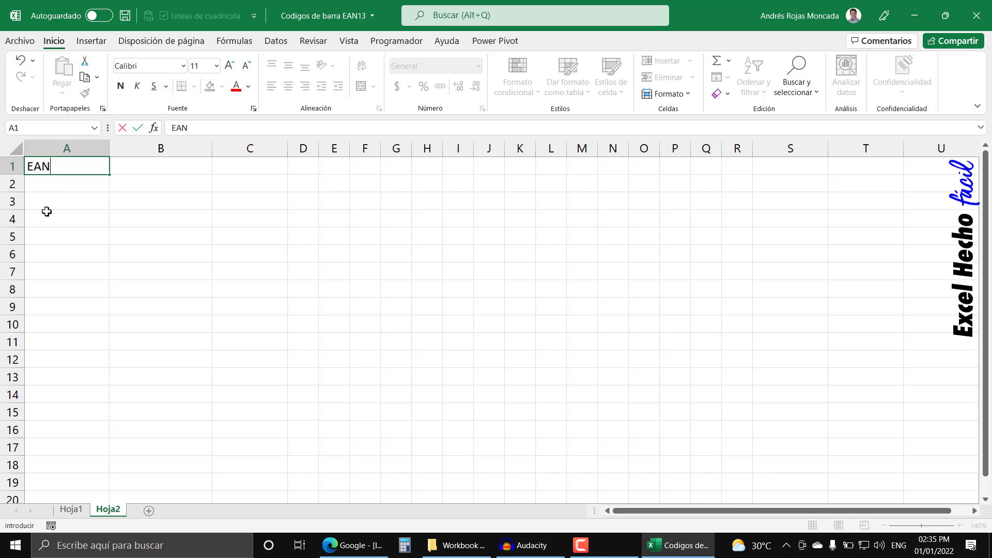
pyautogui.press('Escape')
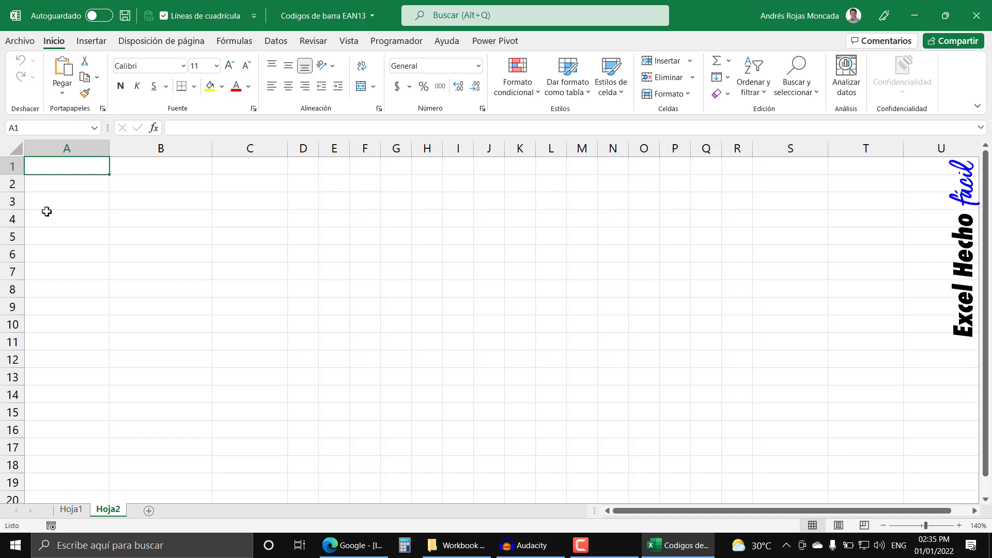
pyautogui.write('EAN')
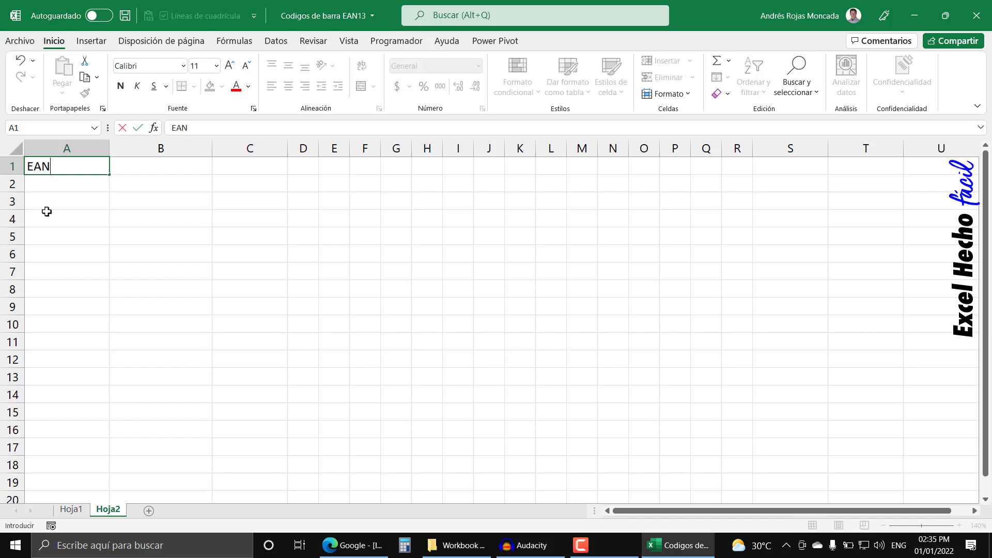
pyautogui.write('13')
pyautogui.press('Escape')
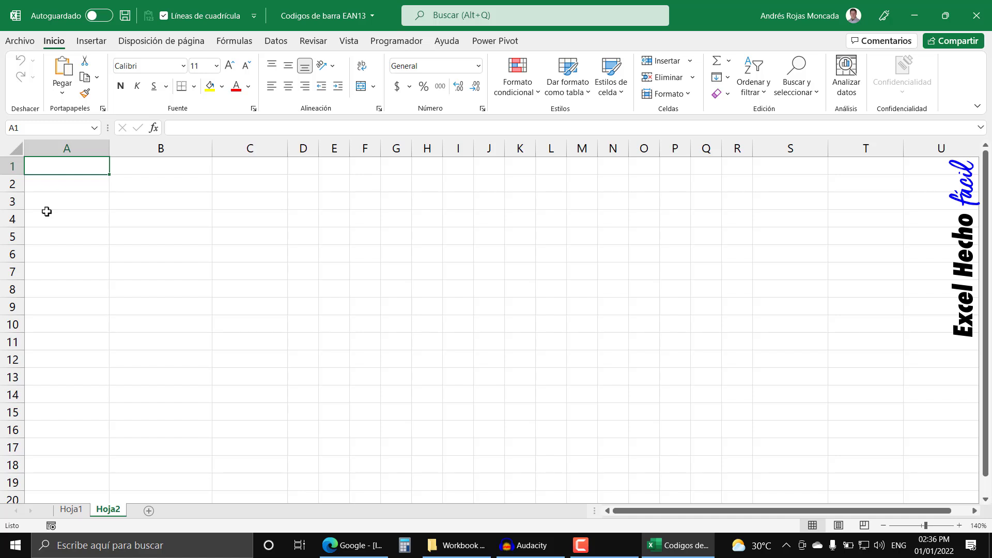
pyautogui.write('GS!')
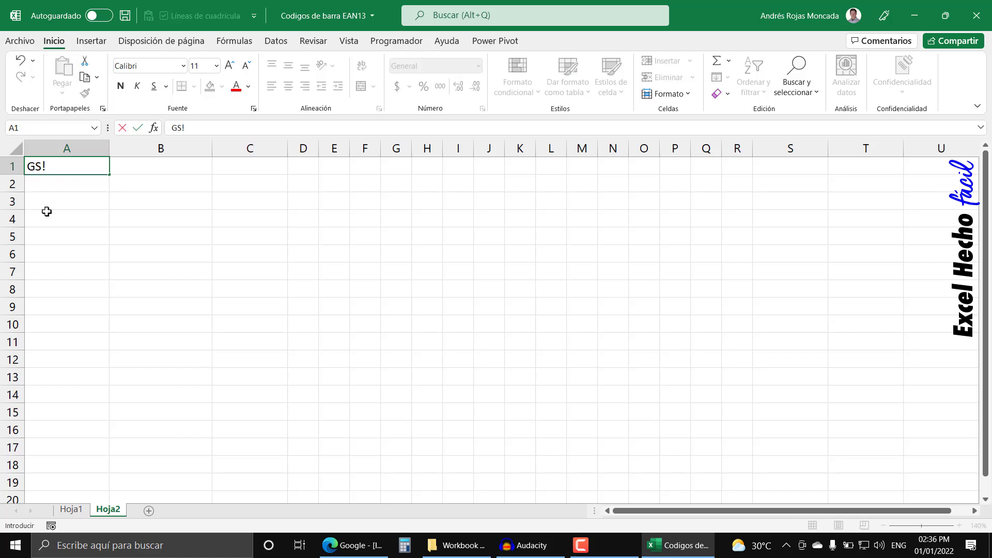
pyautogui.press('BackSpace')
pyautogui.write('1')
pyautogui.press('Escape')
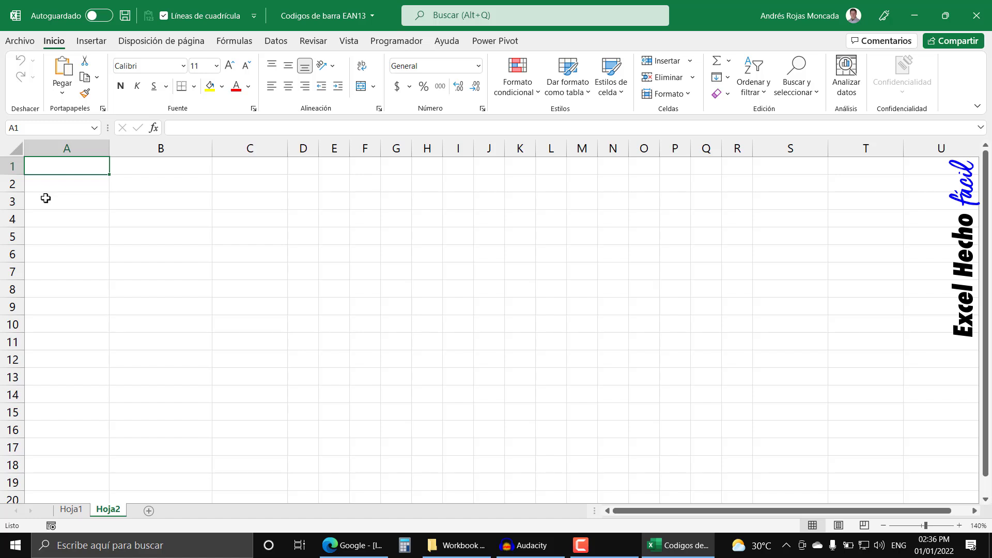
# Enter the heading Codigo in A1
pyautogui.write('Co')
pyautogui.press('BackSpace')
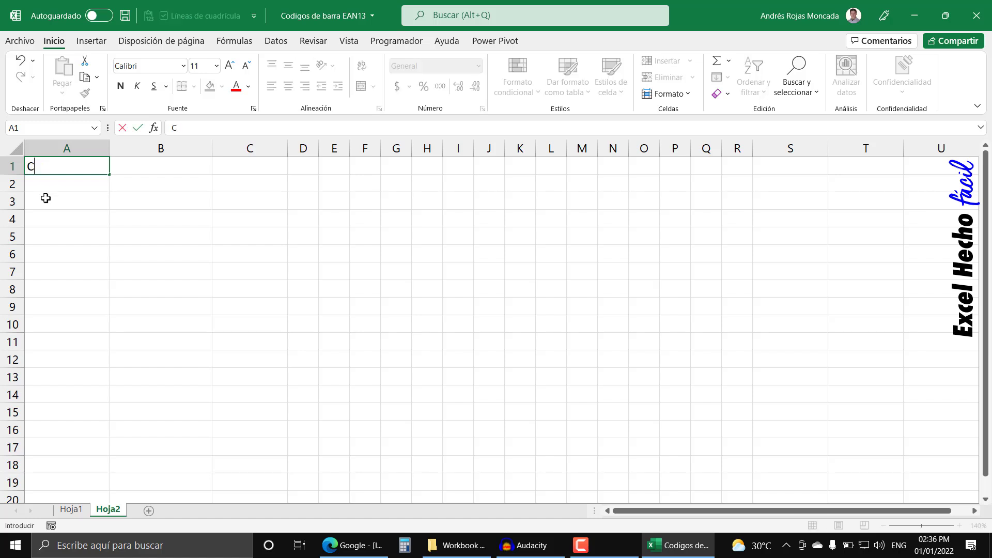
pyautogui.write('odigo')
pyautogui.press('Tab')
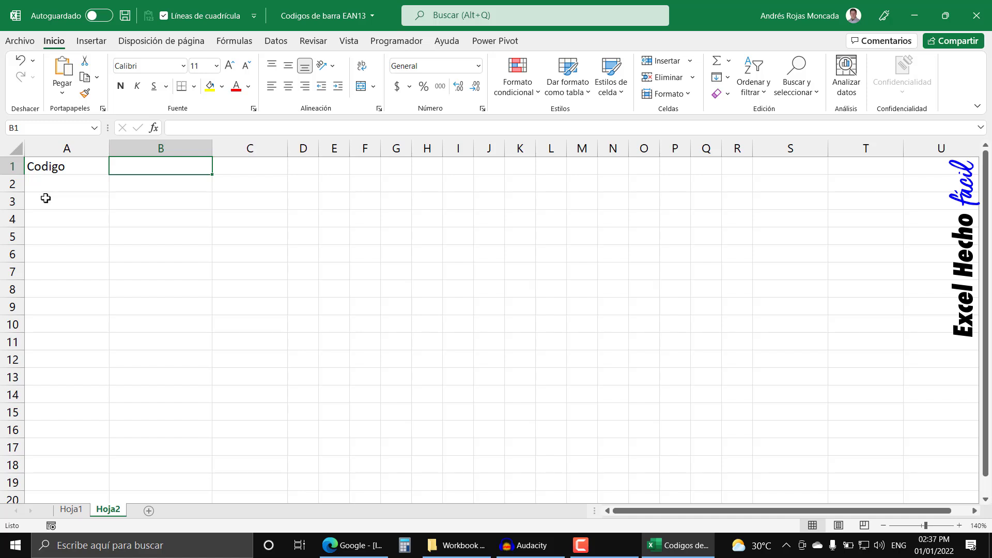
pyautogui.write('3596')
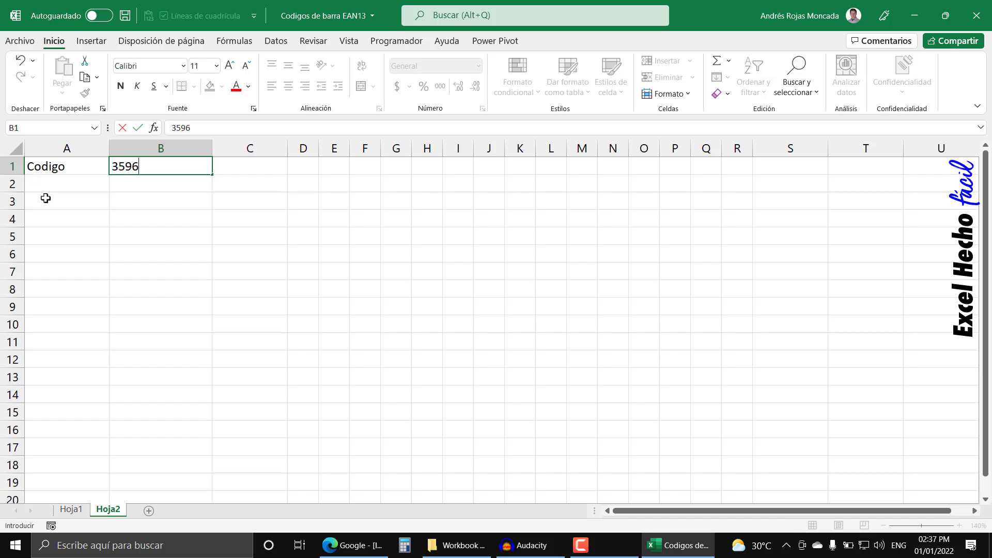
pyautogui.write('7')
pyautogui.write('10')
pyautogui.write('21607')
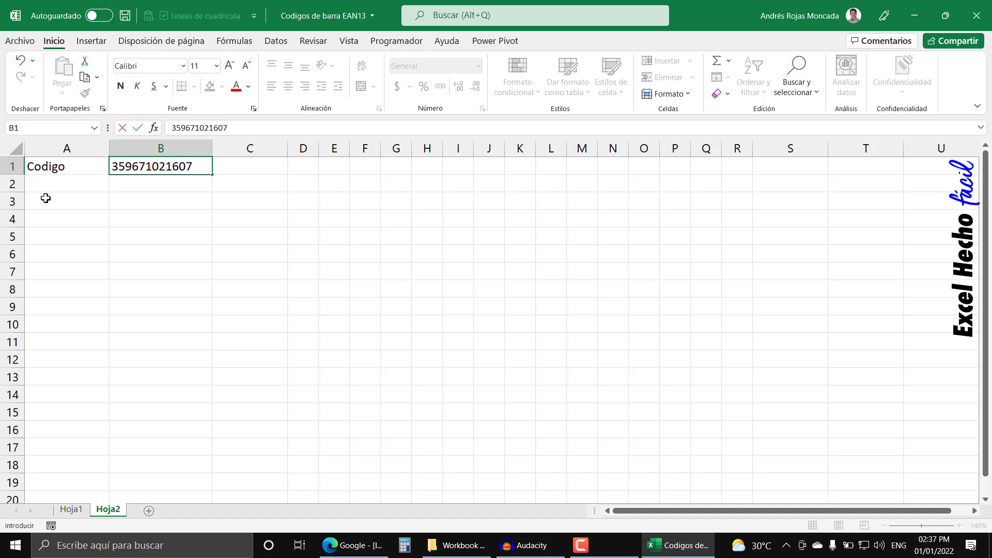
pyautogui.press('Return')
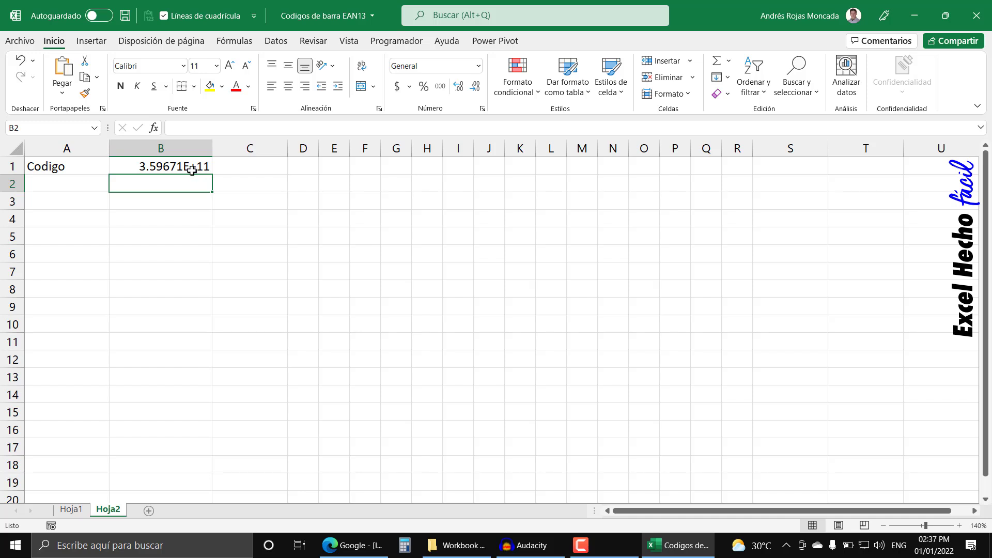
pyautogui.click(192, 171)
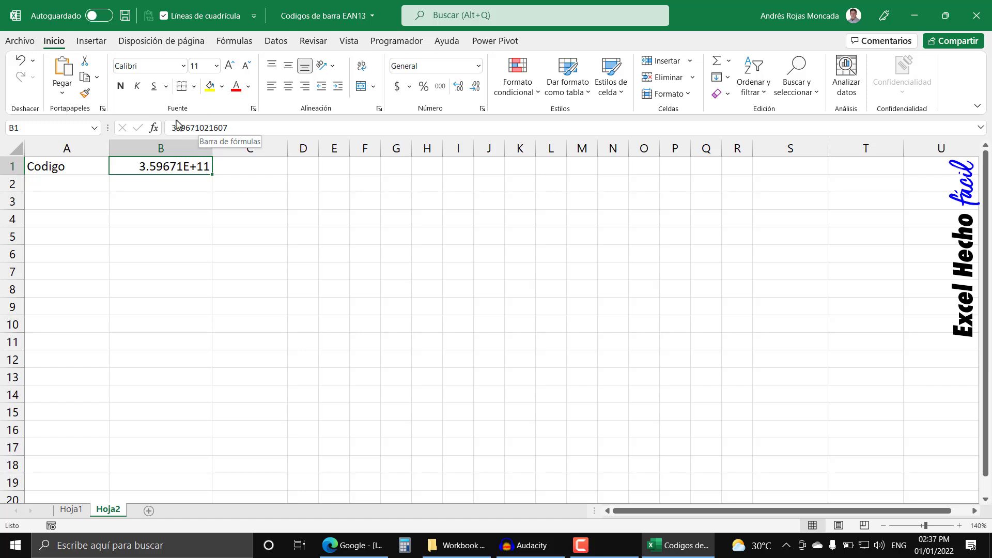
pyautogui.click(202, 162)
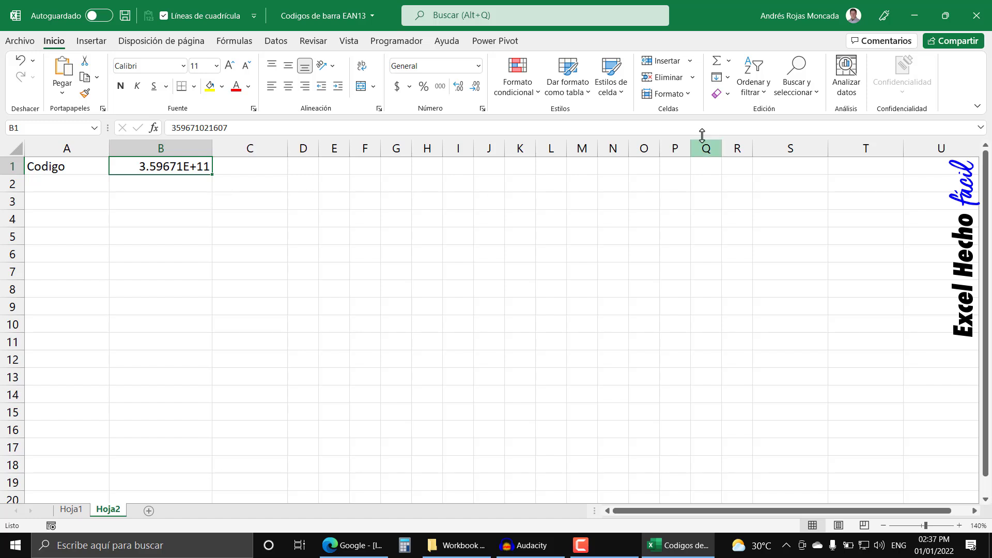
pyautogui.click(723, 93)
pyautogui.click(729, 110)
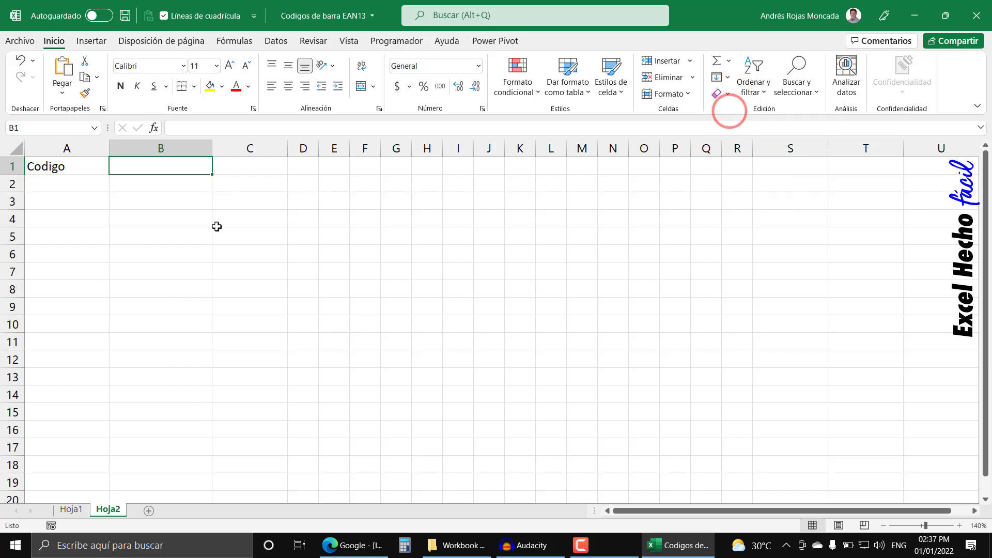
pyautogui.write("'")
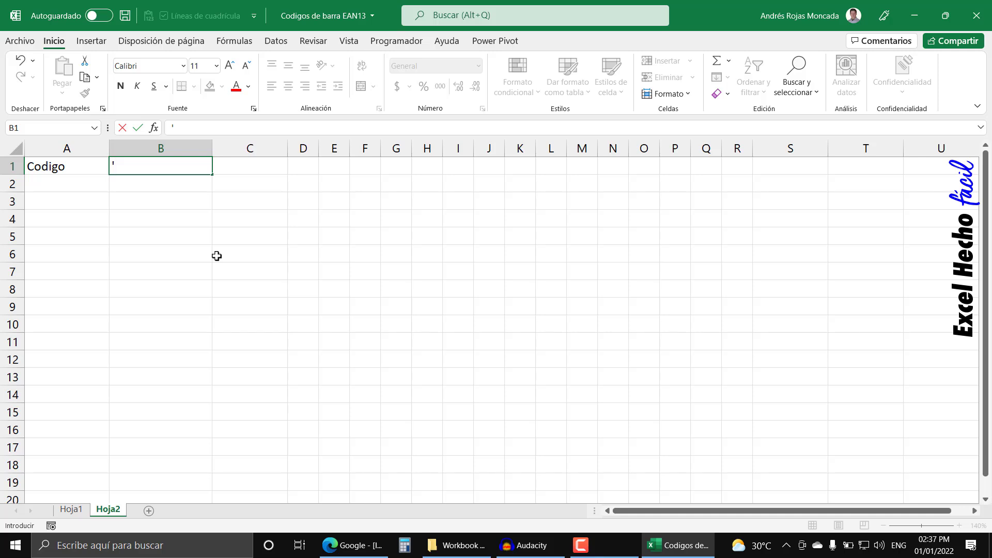
pyautogui.write('3')
pyautogui.write('5')
pyautogui.write('96')
pyautogui.write('710')
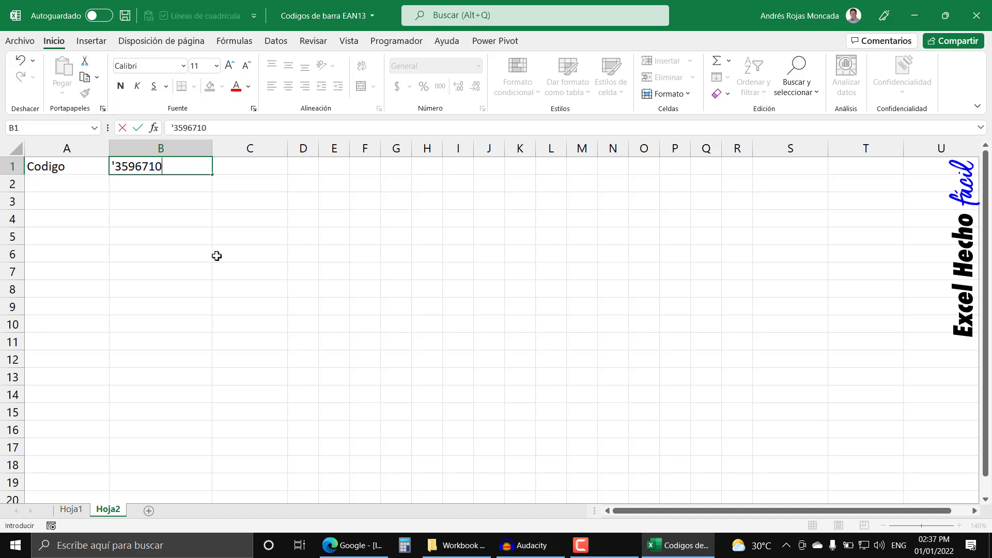
pyautogui.write('21607')
pyautogui.press('Return')
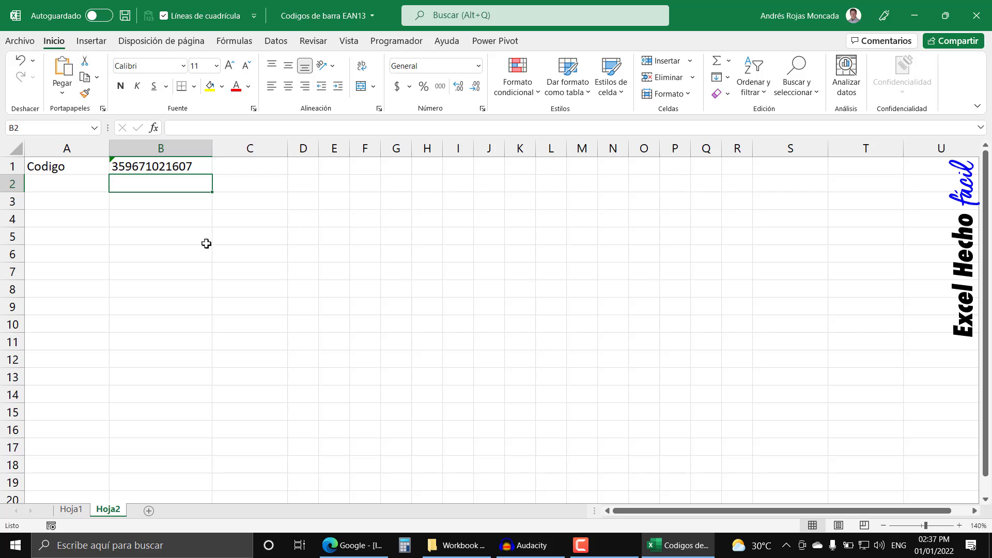
pyautogui.click(123, 167)
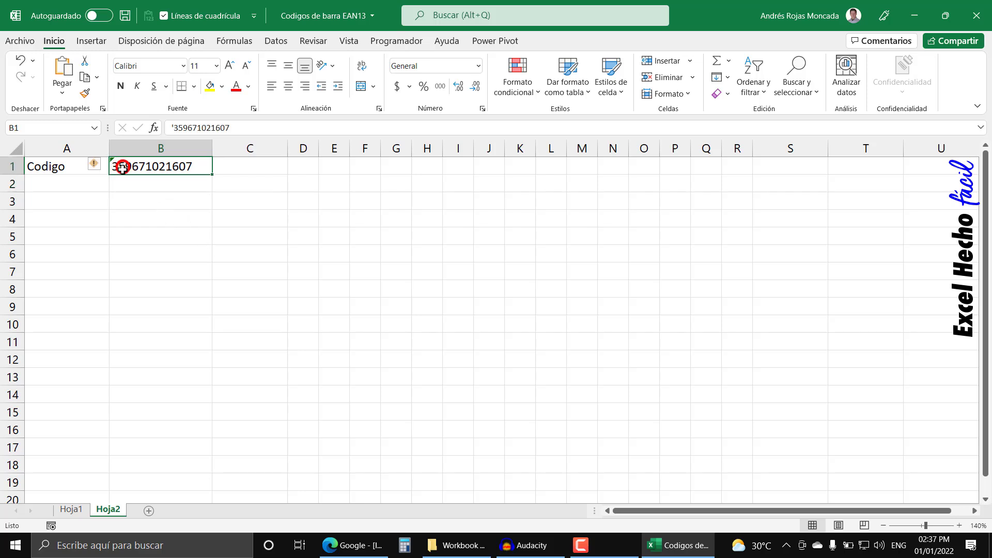
pyautogui.click(94, 165)
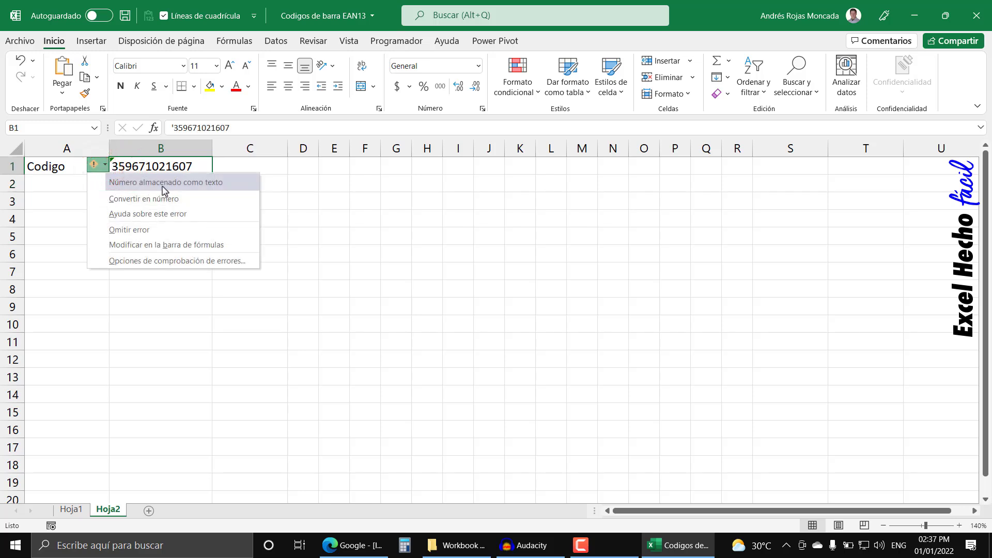
# Close B1's warning options and switch over to the Edge browser
pyautogui.press('Escape')
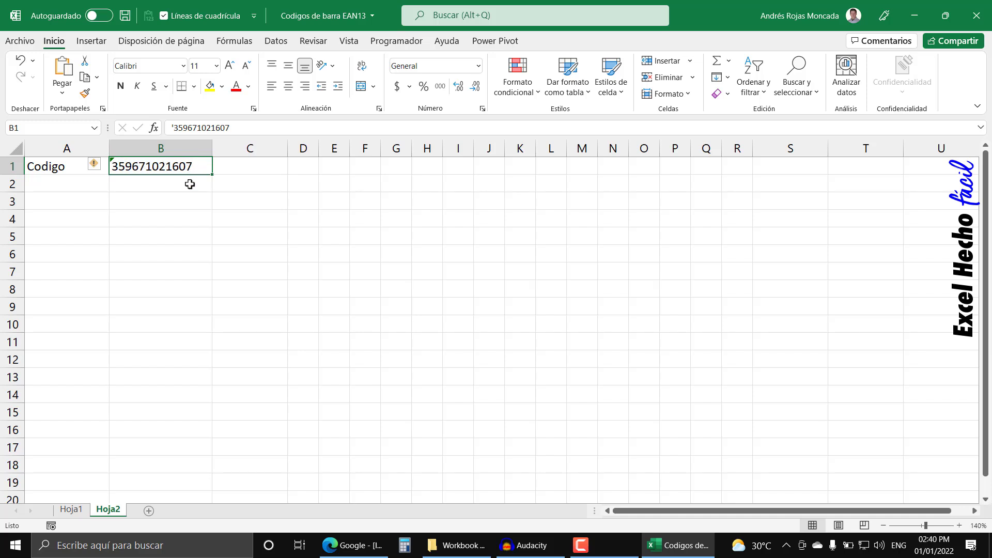
pyautogui.click(353, 546)
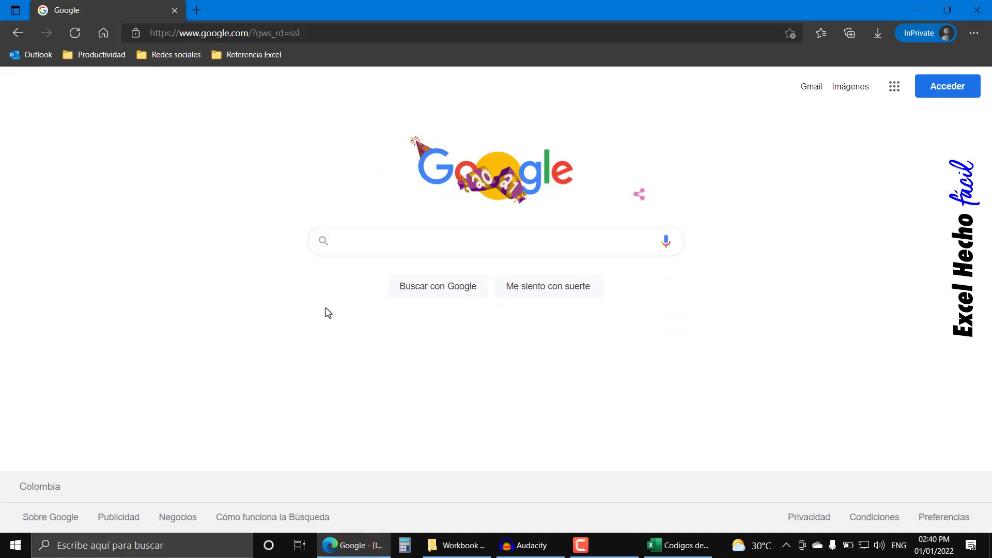
# Search Google for gs1 org, open the GS1 homepage and decline translation
pyautogui.write('gs1')
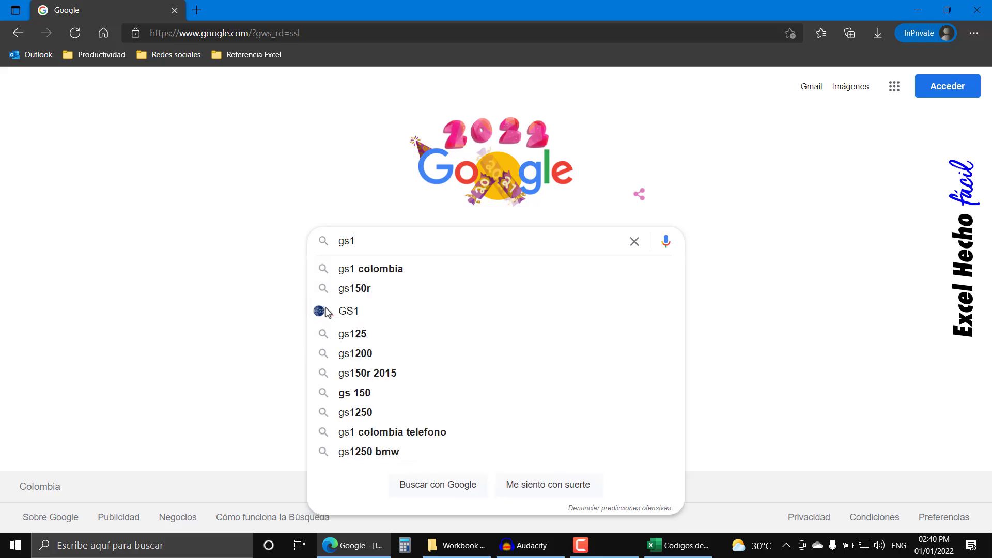
pyautogui.write(' org')
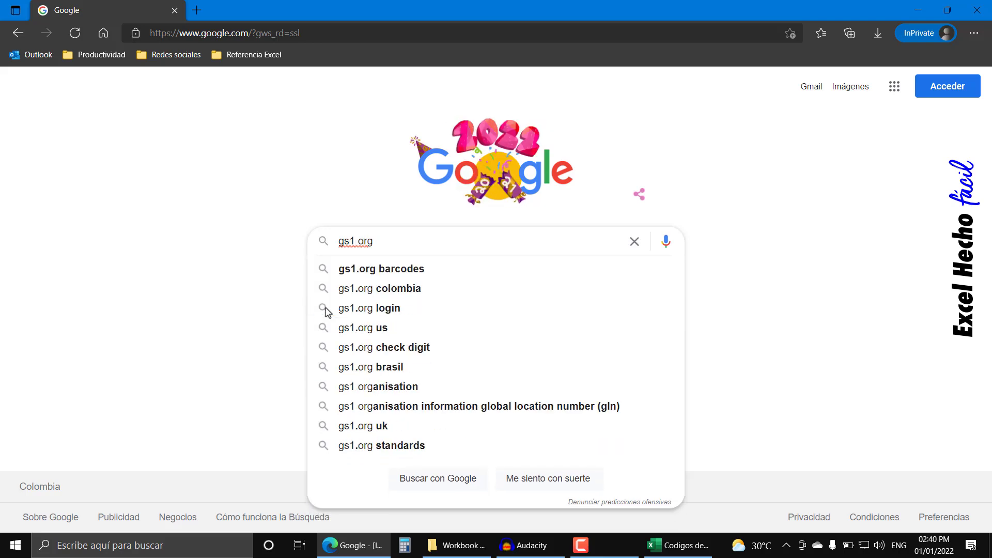
pyautogui.press('Return')
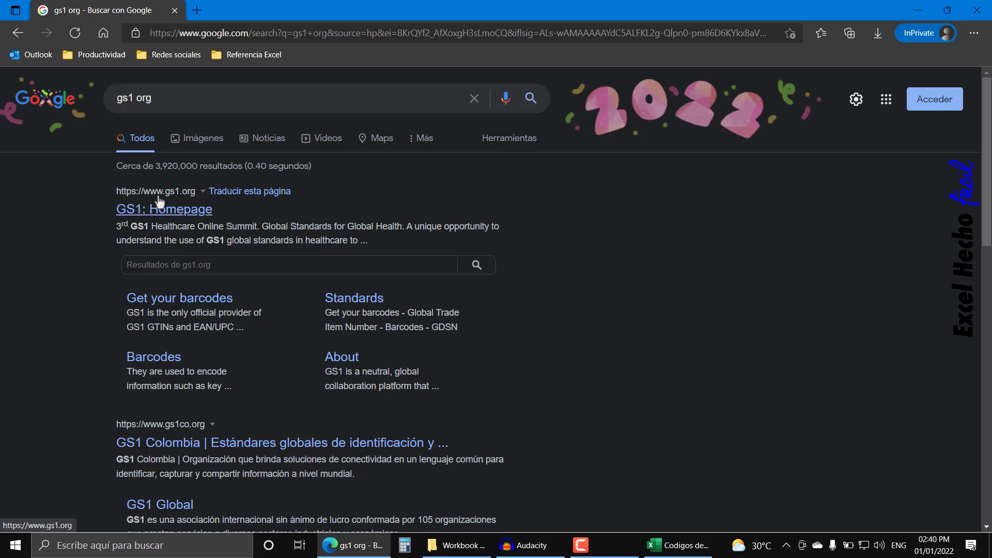
pyautogui.click(188, 213)
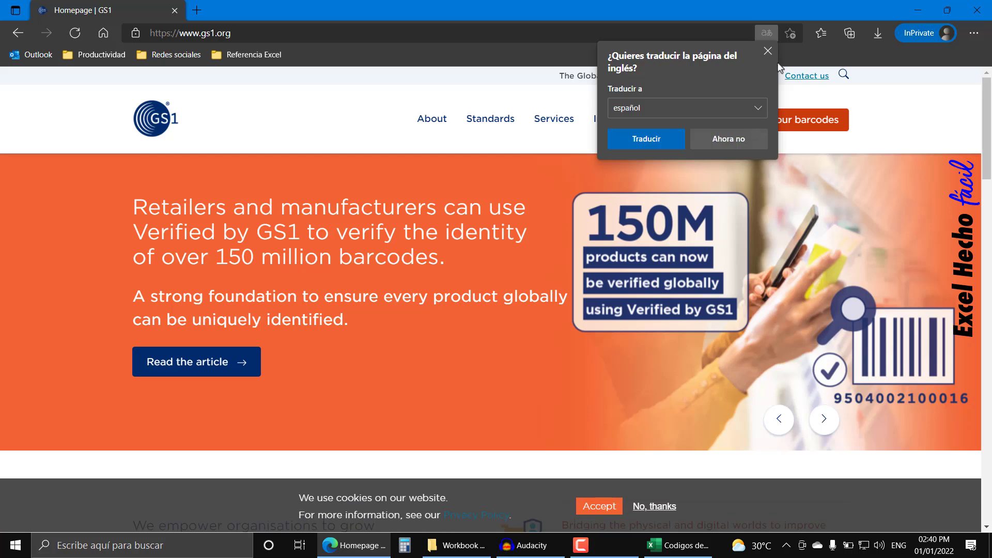
pyautogui.click(767, 52)
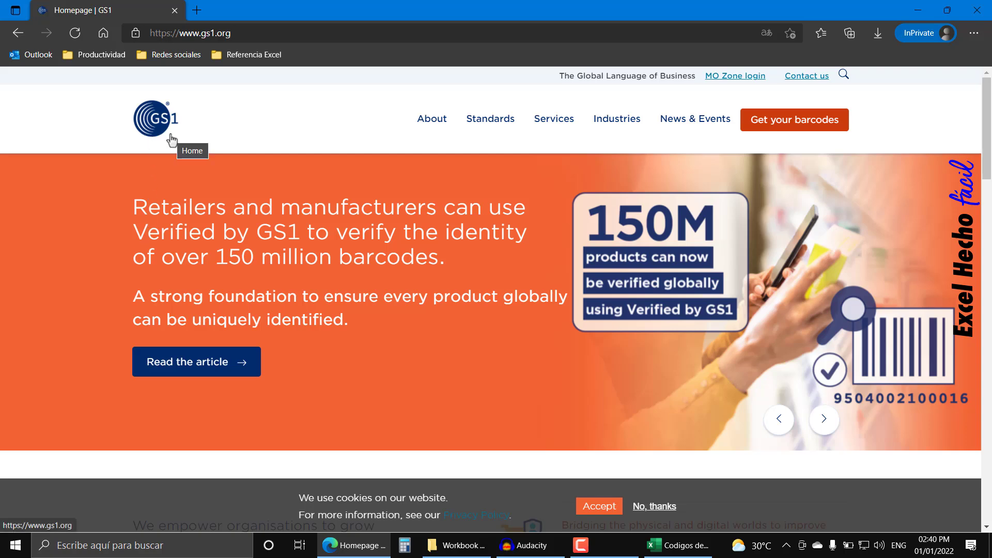
# Search gs1 colombia in a new tab, open gs1co.org and close its promo popup
pyautogui.hotkey('ctrl', 't')
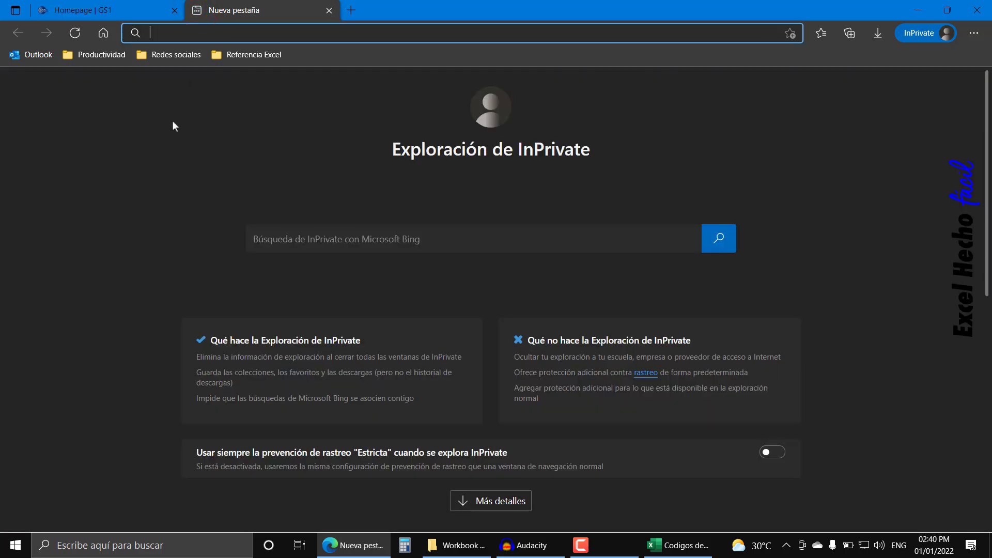
pyautogui.write('gs1')
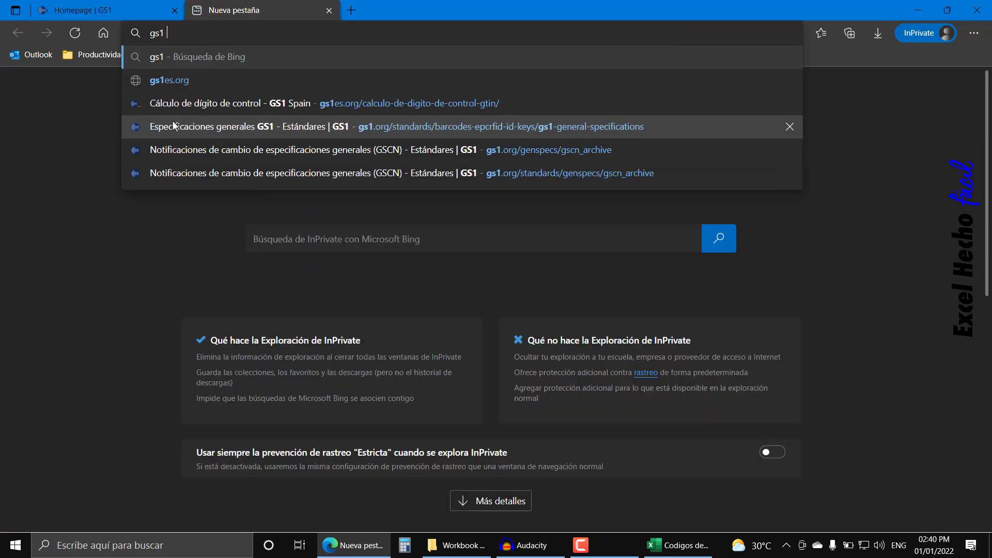
pyautogui.write('+colombia')
pyautogui.press('Return')
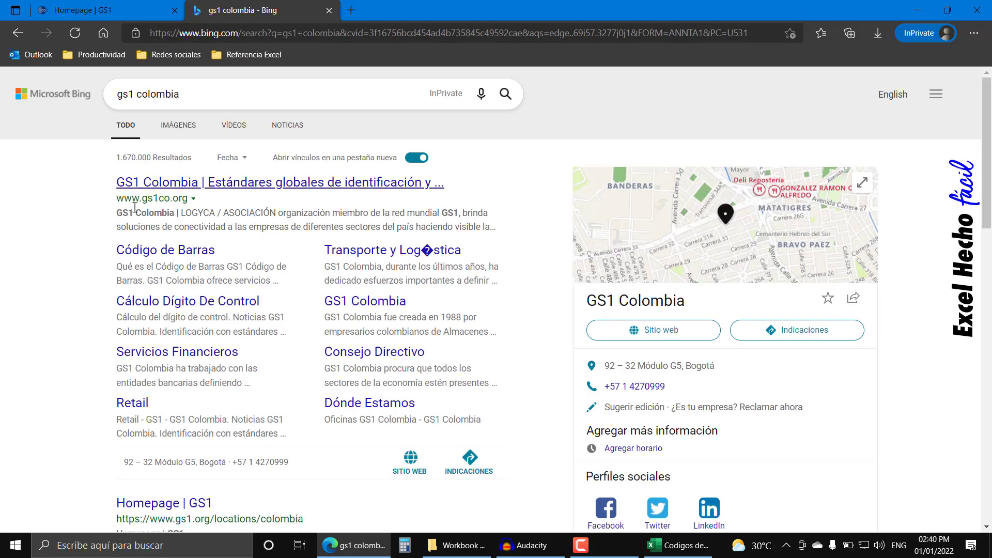
pyautogui.click(219, 185)
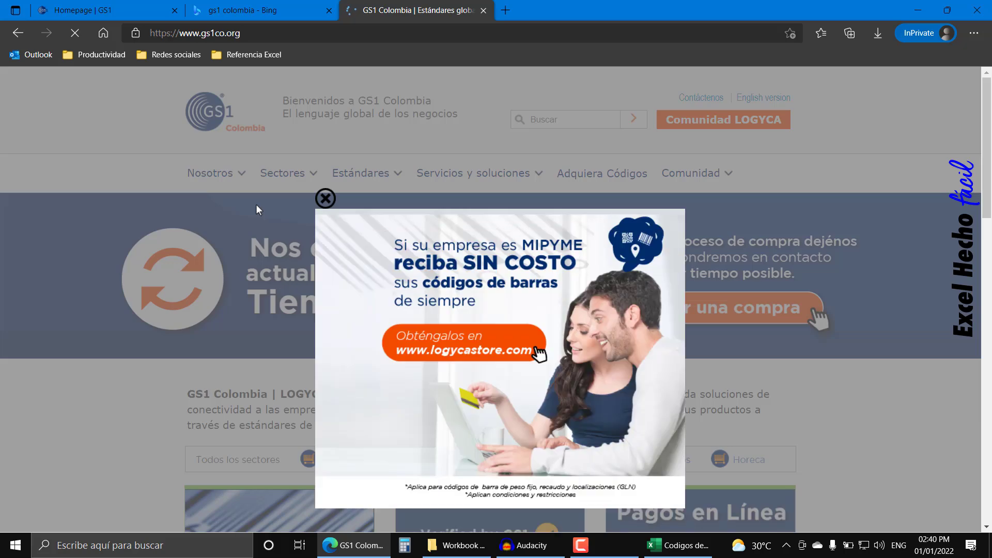
pyautogui.click(325, 199)
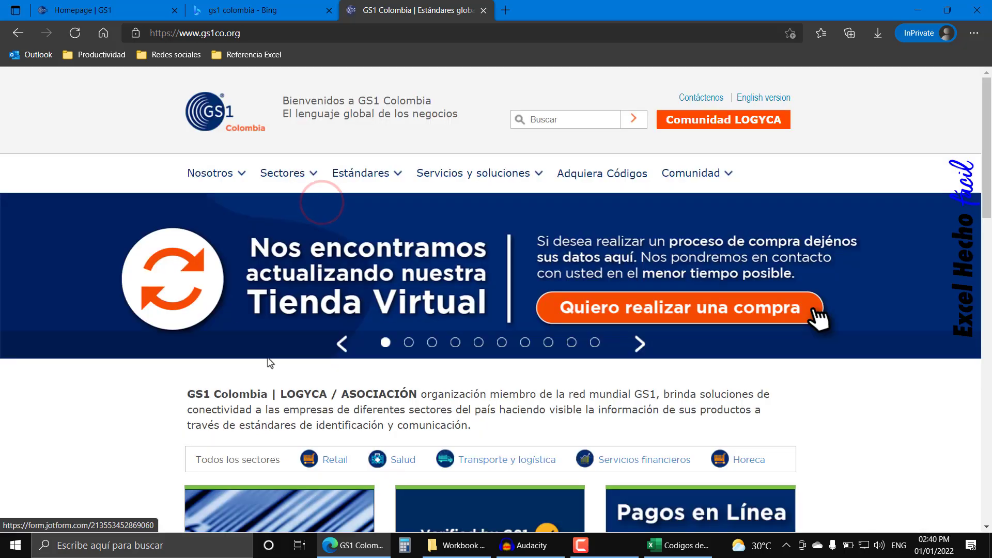
pyautogui.scroll(-4, 235, 372)
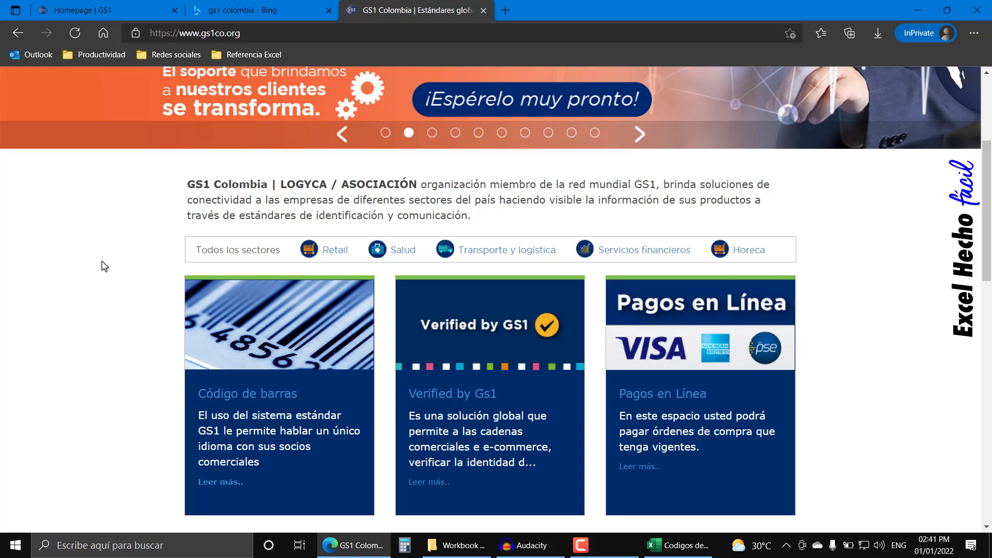
pyautogui.scroll(4, 104, 264)
# On the Homepage | GS1 tab, run a site search for 'EAN13 Documentation'
pyautogui.click(228, 7)
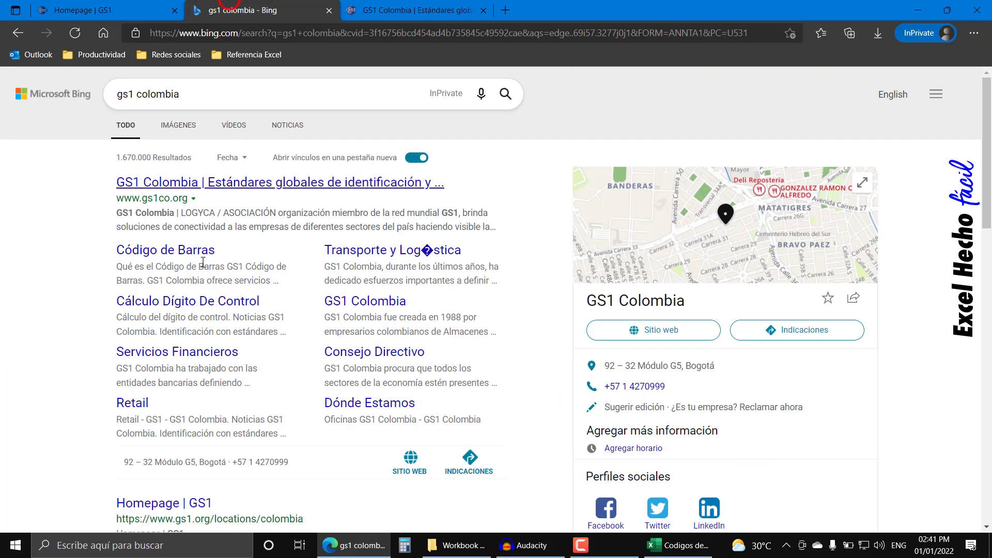
pyautogui.click(80, 10)
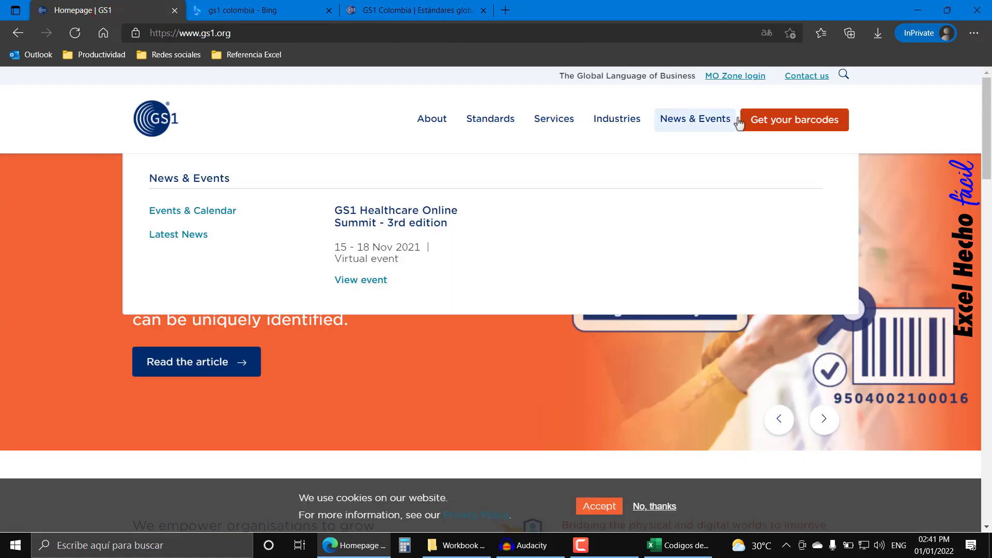
pyautogui.click(843, 75)
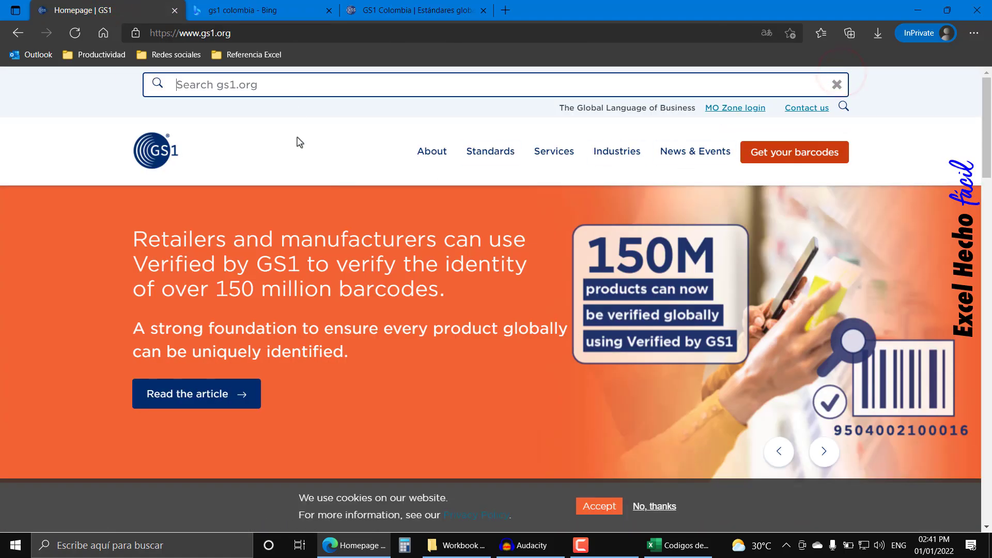
pyautogui.write('EAN')
pyautogui.write('13')
pyautogui.write(' S')
pyautogui.press('BackSpace')
pyautogui.write('Docume')
pyautogui.write('ntatrion')
pyautogui.press('BackSpace')
pyautogui.press('BackSpace')
pyautogui.press('BackSpace')
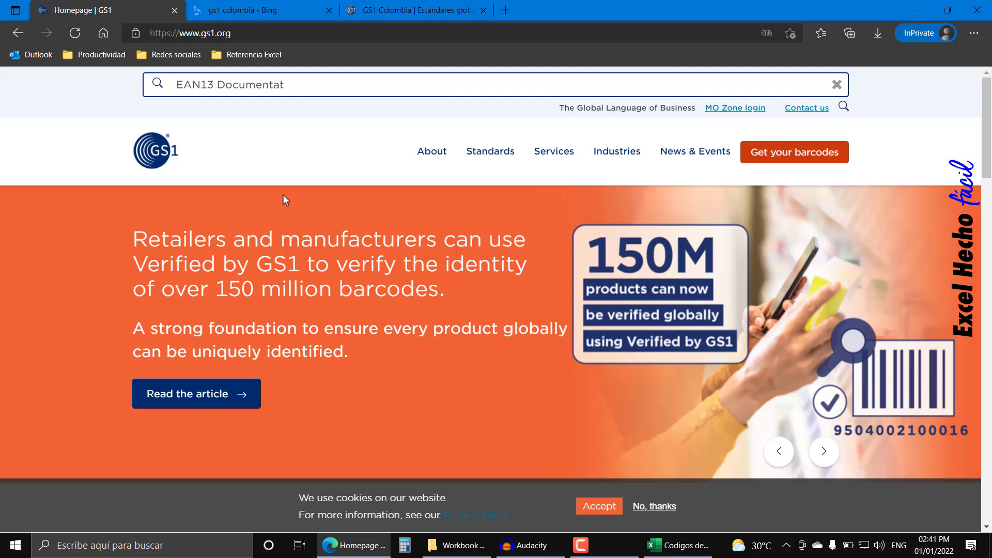
pyautogui.write('ion')
pyautogui.press('Return')
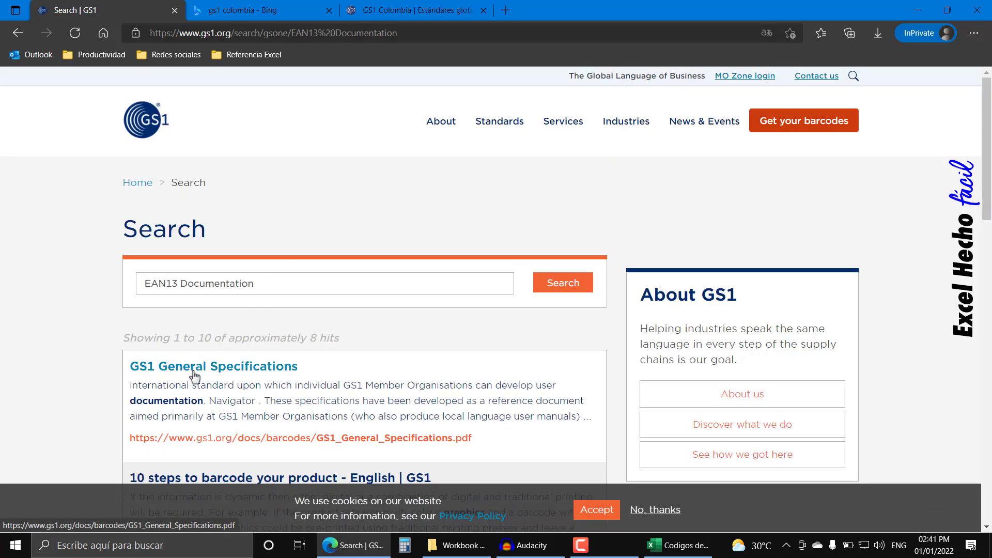
# Open the GS1 General Specifications PDF, scroll its contents to page 8, then return to Excel
pyautogui.click(210, 368)
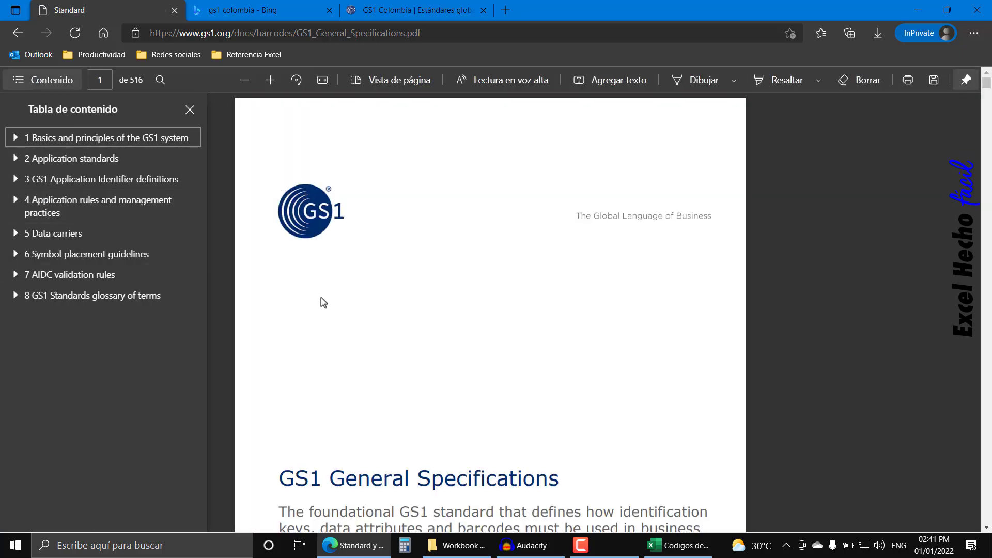
pyautogui.scroll(-5, 321, 300)
pyautogui.scroll(-5, 323, 302)
pyautogui.scroll(-5, 323, 302)
pyautogui.scroll(-5, 323, 302)
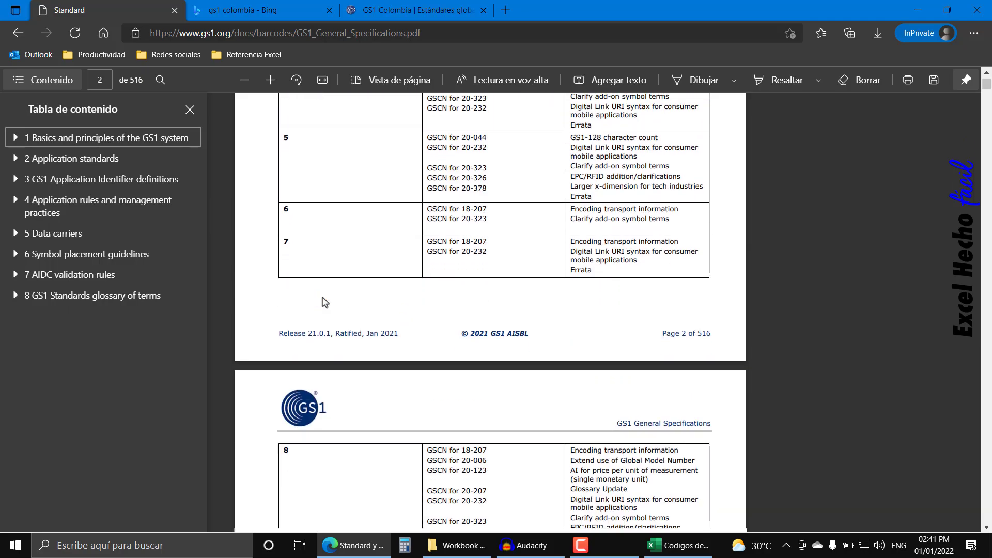
pyautogui.scroll(-5, 324, 301)
pyautogui.scroll(-5, 325, 302)
pyautogui.scroll(-5, 324, 302)
pyautogui.scroll(-3, 324, 303)
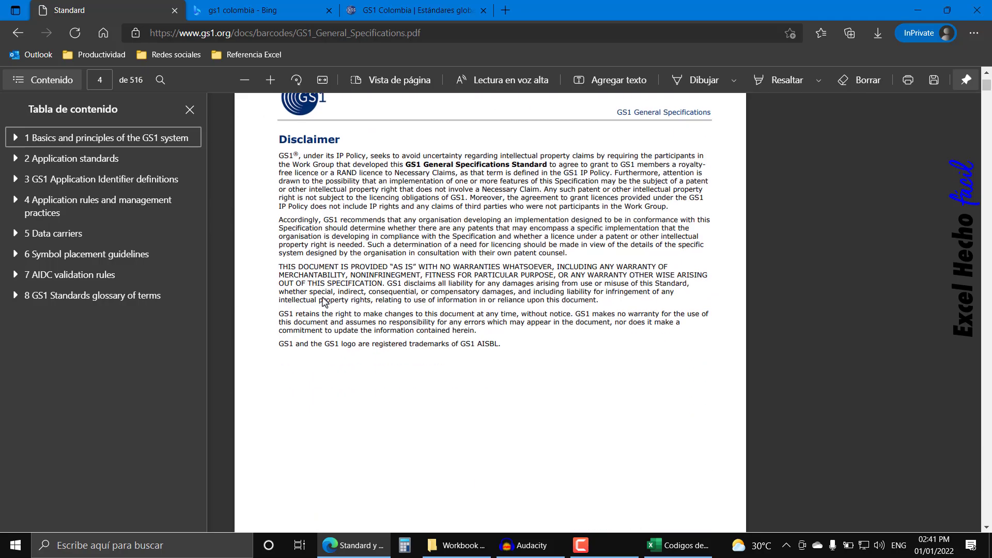
pyautogui.scroll(-5, 325, 302)
pyautogui.scroll(-4, 324, 302)
pyautogui.scroll(-5, 324, 303)
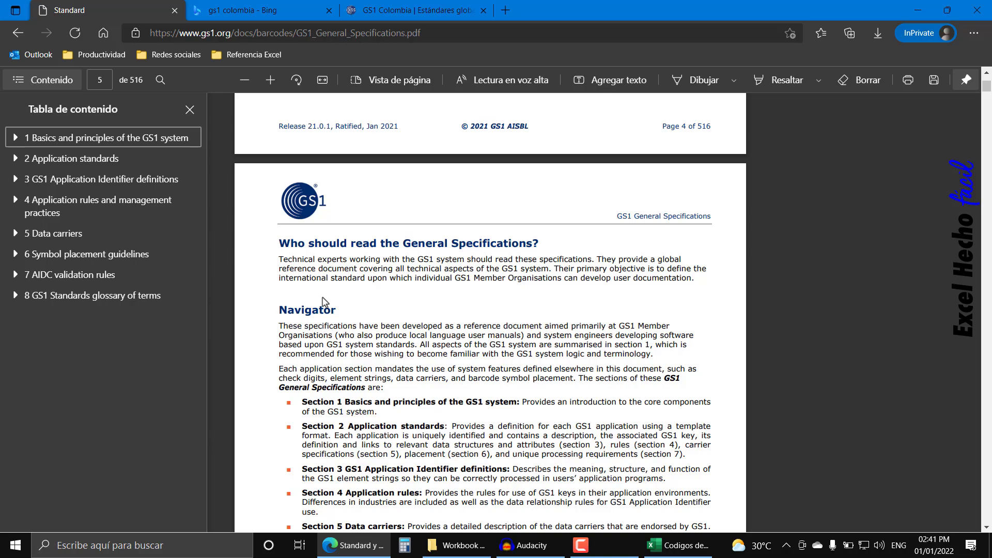
pyautogui.scroll(-5, 324, 303)
pyautogui.scroll(-2, 325, 302)
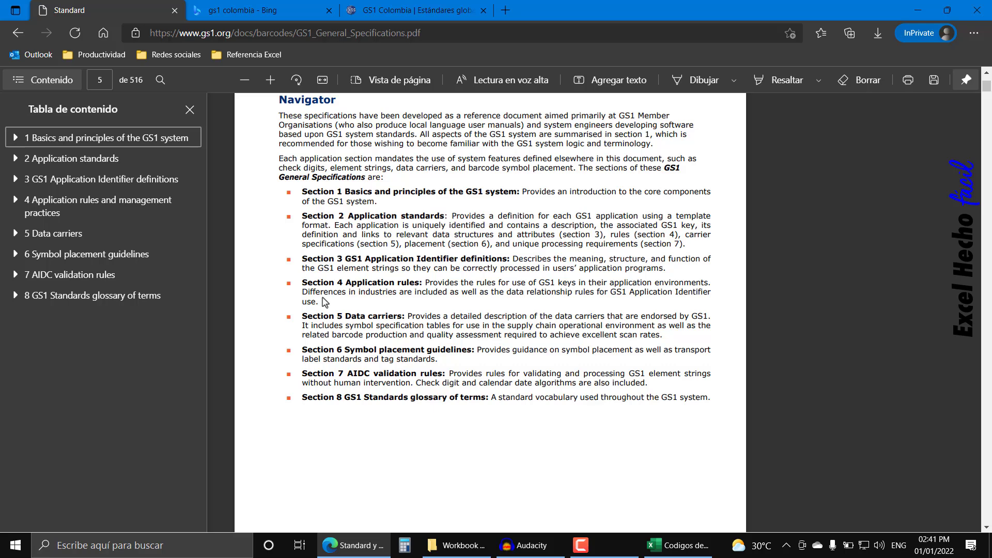
pyautogui.scroll(-2, 325, 302)
pyautogui.scroll(-3, 324, 302)
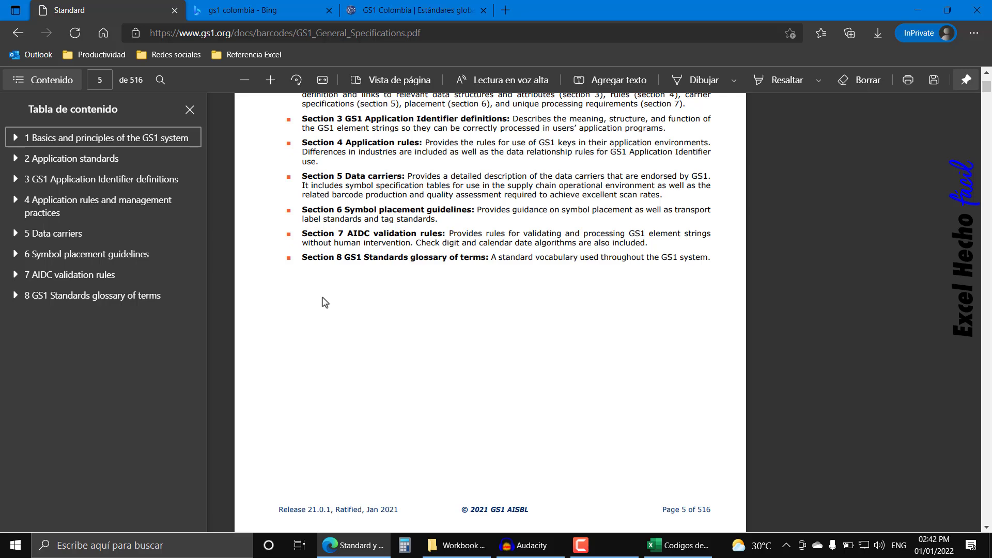
pyautogui.scroll(-3, 325, 302)
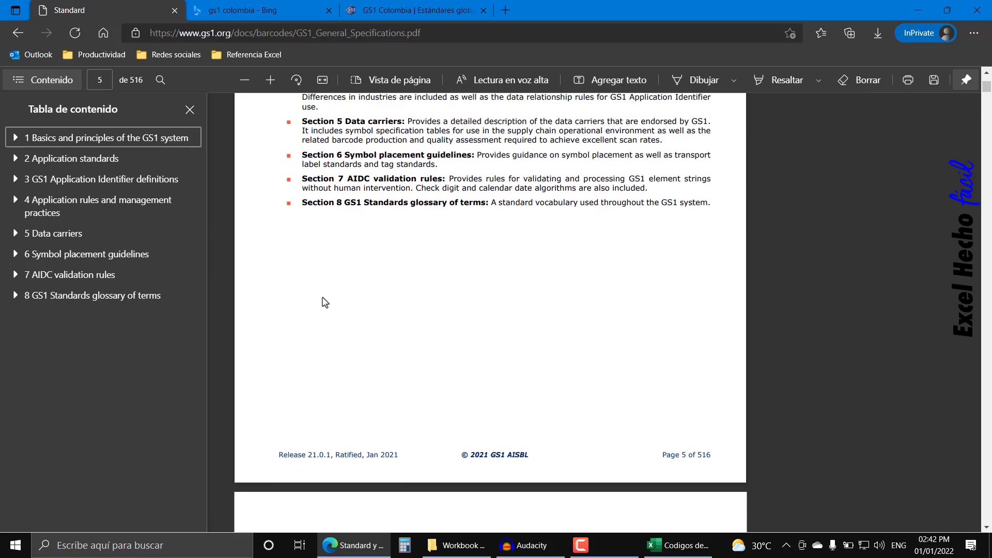
pyautogui.scroll(-3, 325, 302)
pyautogui.scroll(-1, 325, 302)
pyautogui.scroll(-2, 324, 303)
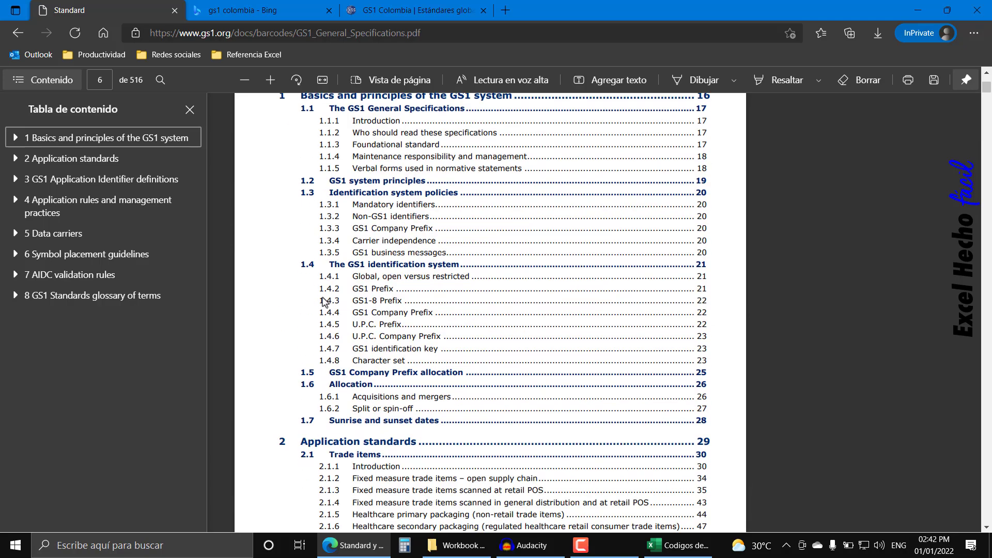
pyautogui.scroll(-1, 324, 303)
pyautogui.scroll(-3, 325, 302)
pyautogui.scroll(-2, 324, 303)
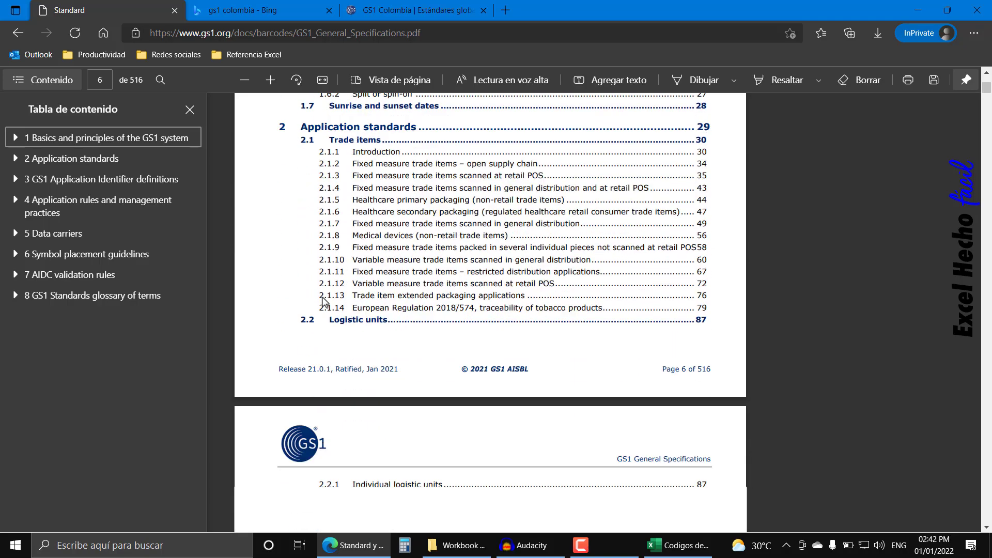
pyautogui.scroll(-3, 325, 302)
pyautogui.scroll(-2, 324, 302)
pyautogui.scroll(-3, 325, 303)
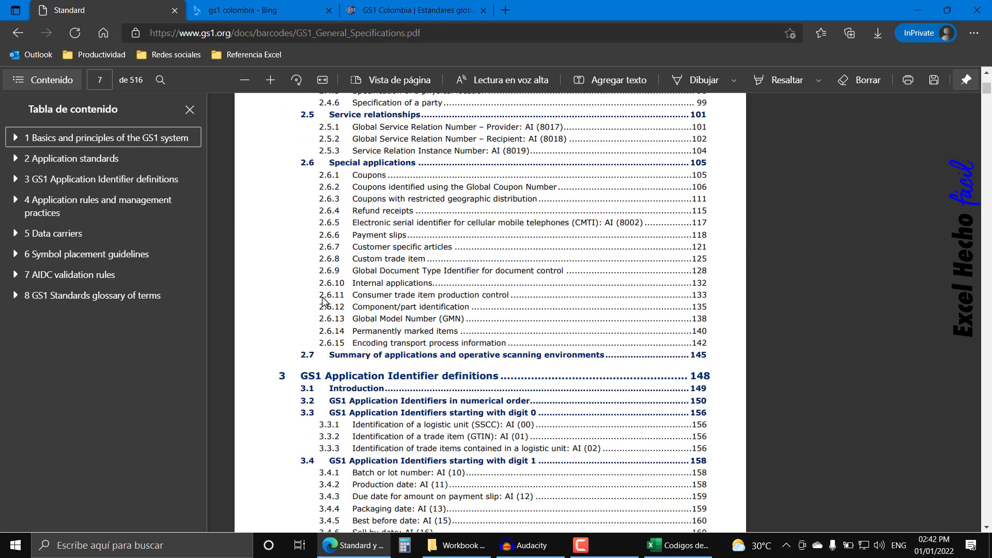
pyautogui.scroll(-6, 325, 303)
pyautogui.scroll(-10, 397, 259)
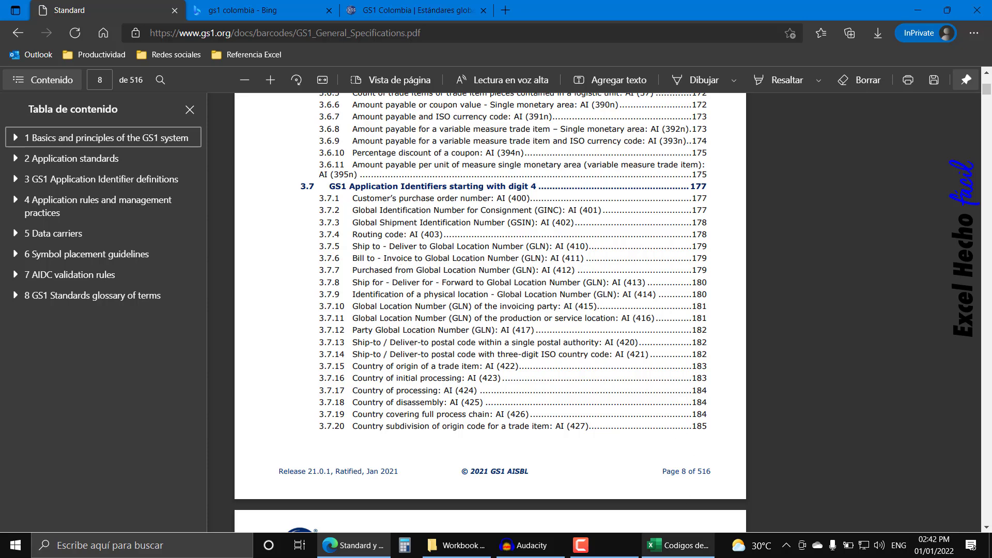
pyautogui.click(677, 545)
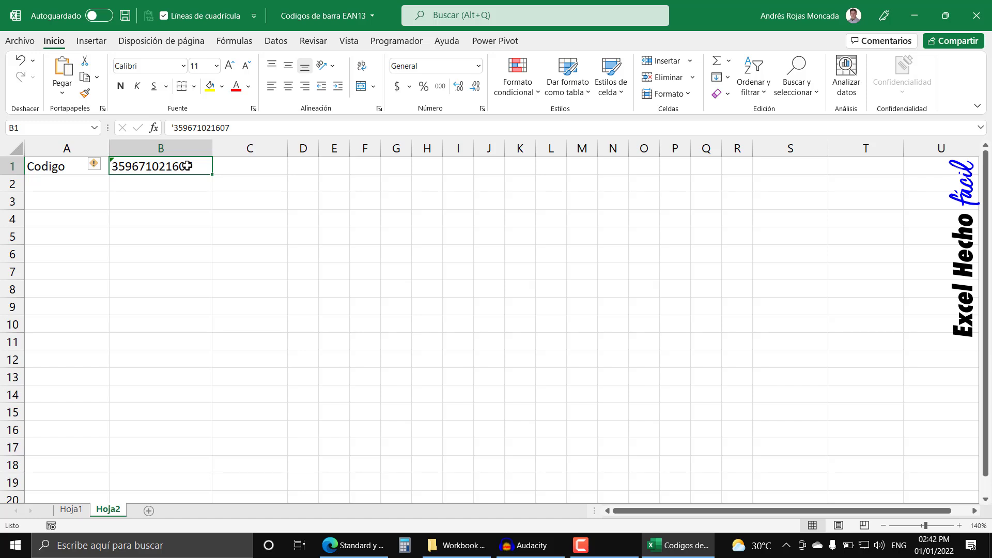
pyautogui.click(245, 128)
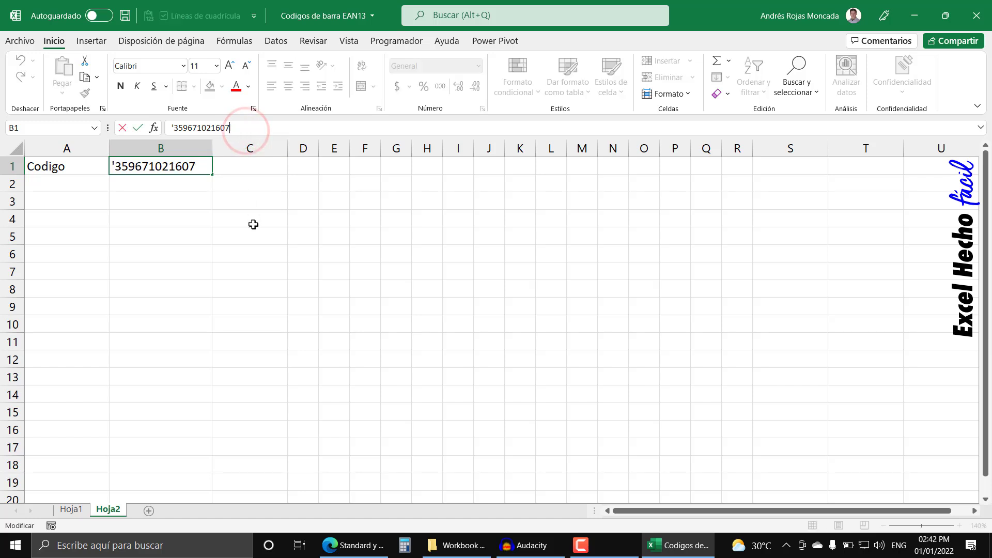
pyautogui.write('5')
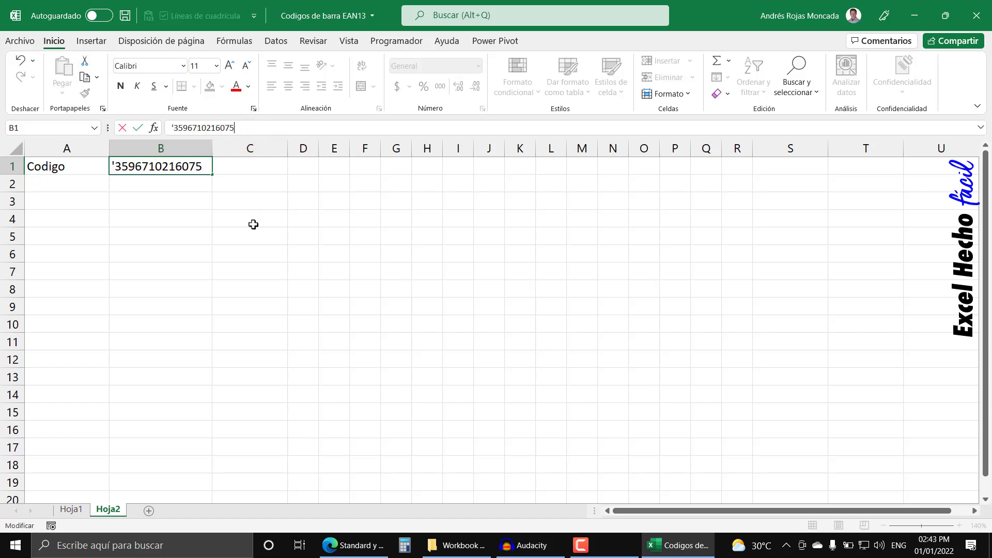
pyautogui.press('BackSpace')
pyautogui.hotkey('ctrl', 'Return')
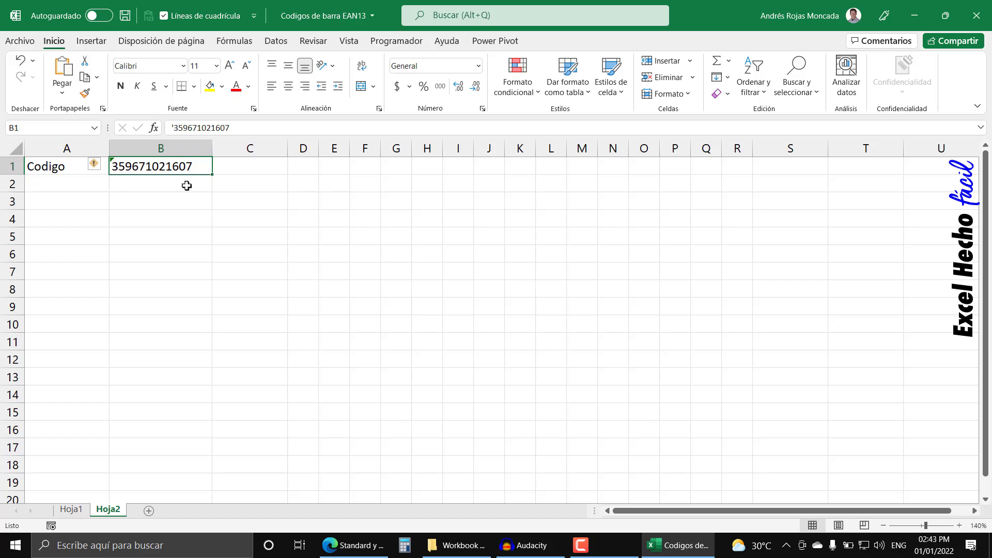
pyautogui.click(301, 165)
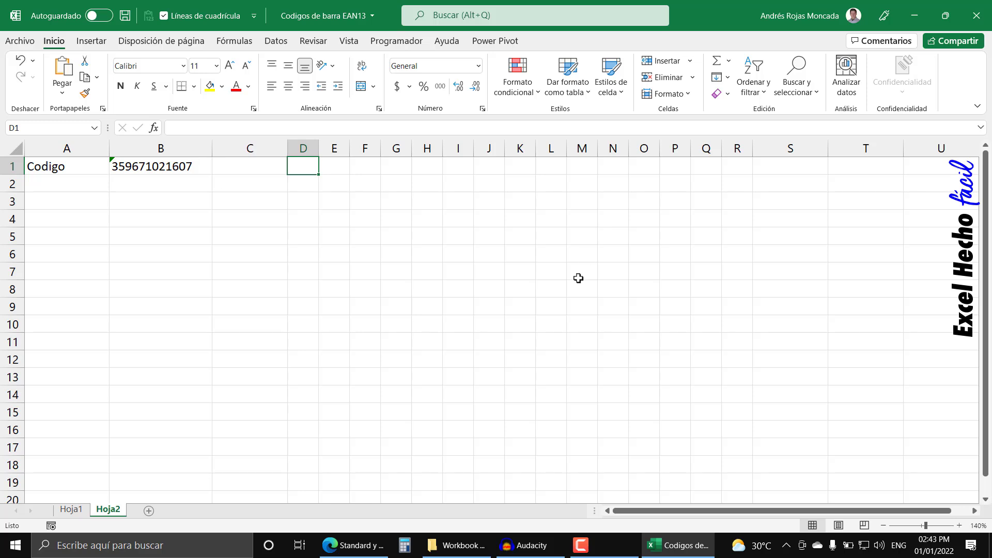
# Start the formula =EXTRAE(B1,COLUMNAS( in D1
pyautogui.write('=')
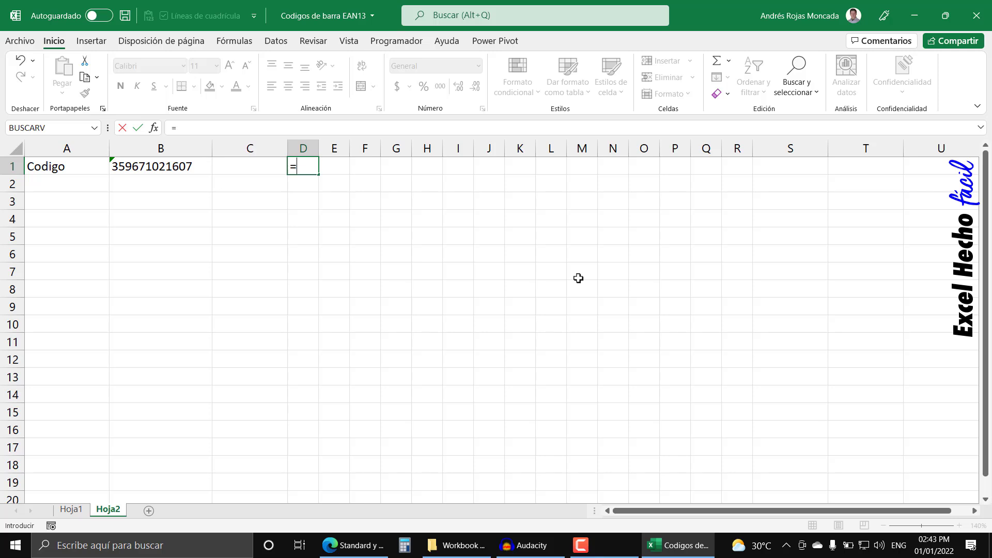
pyautogui.write('ex')
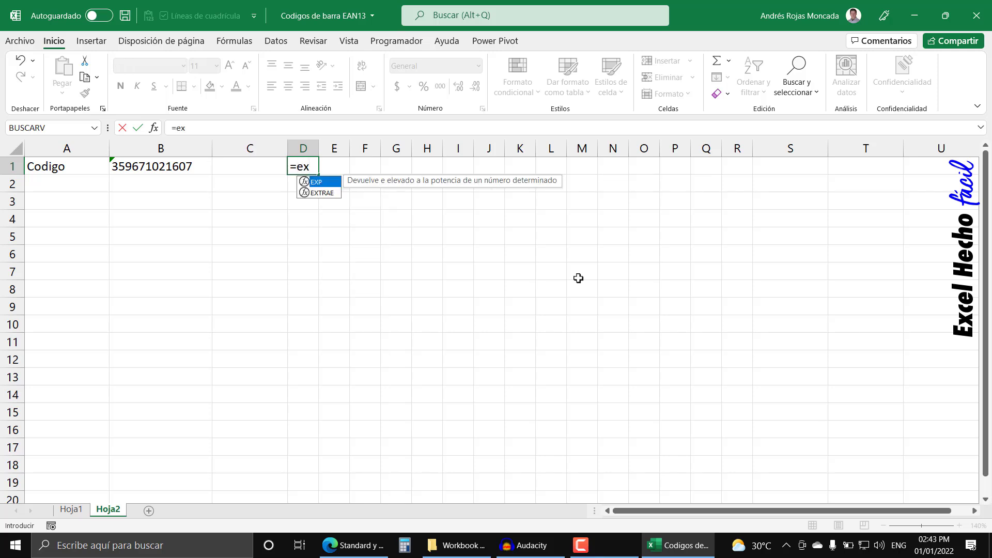
pyautogui.write('t')
pyautogui.press('Tab')
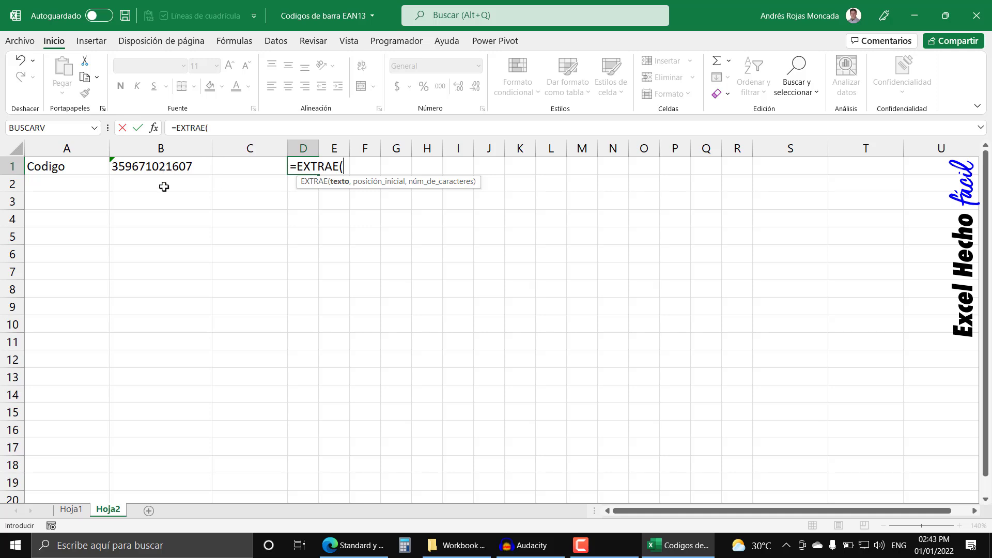
pyautogui.click(166, 166)
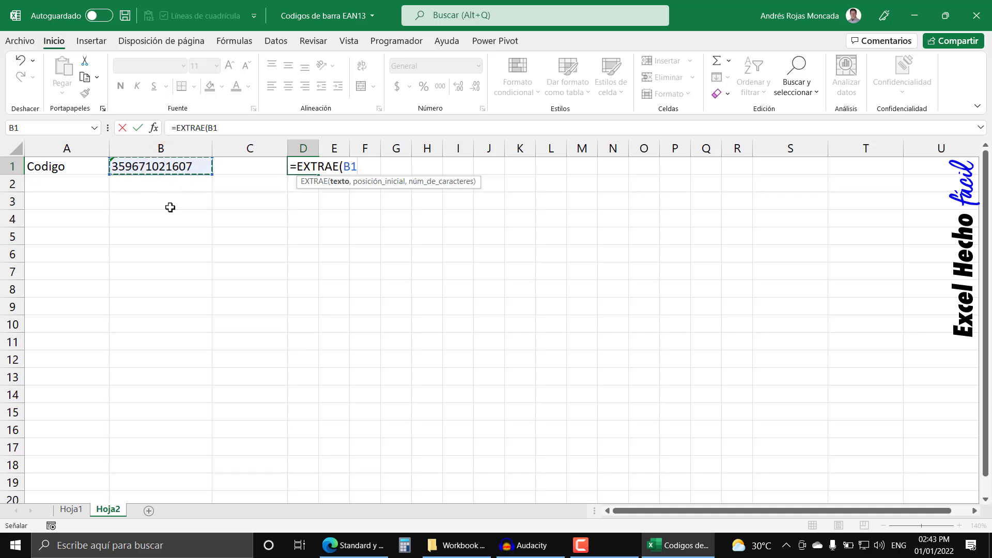
pyautogui.write(',')
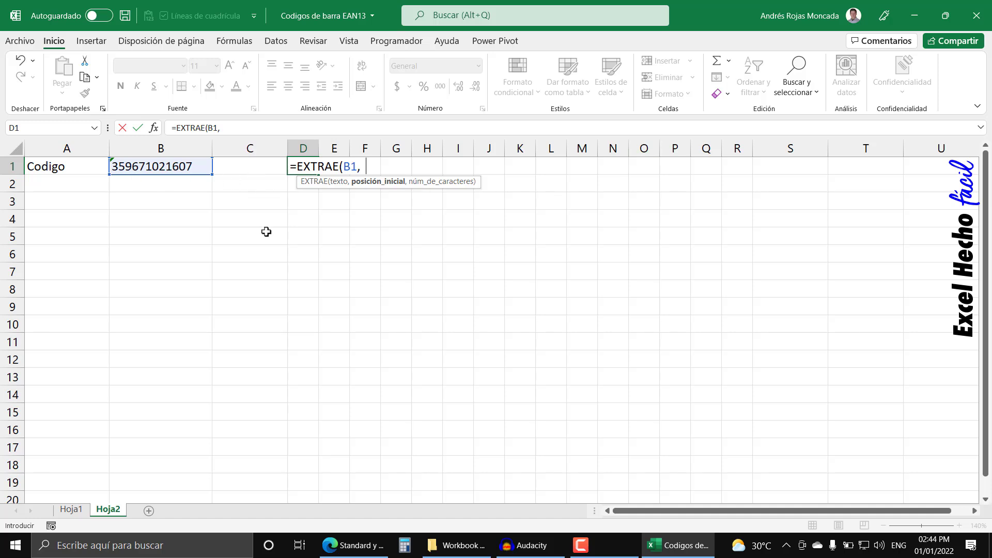
pyautogui.write('colu')
pyautogui.press('Down')
pyautogui.press('Tab')
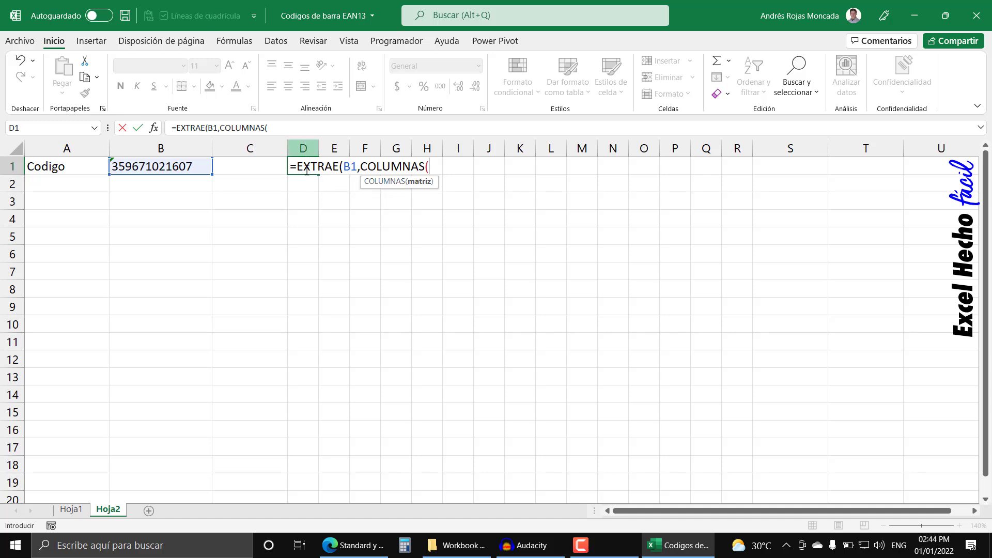
# Finish D1 as =EXTRAE(B1,COLUMNAS($D$1:D1),1), returning 3, and reselect D1
pyautogui.write('D')
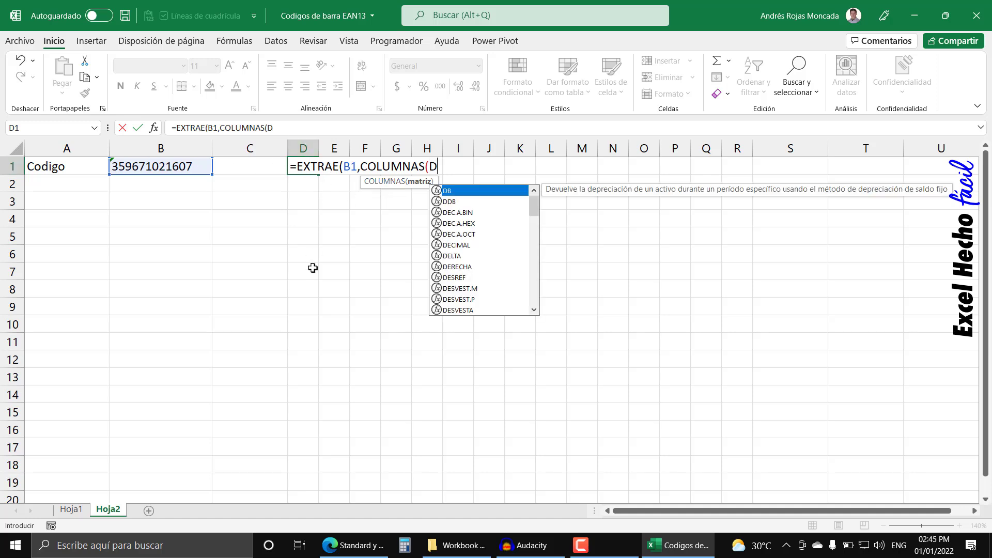
pyautogui.write('1')
pyautogui.press('F4')
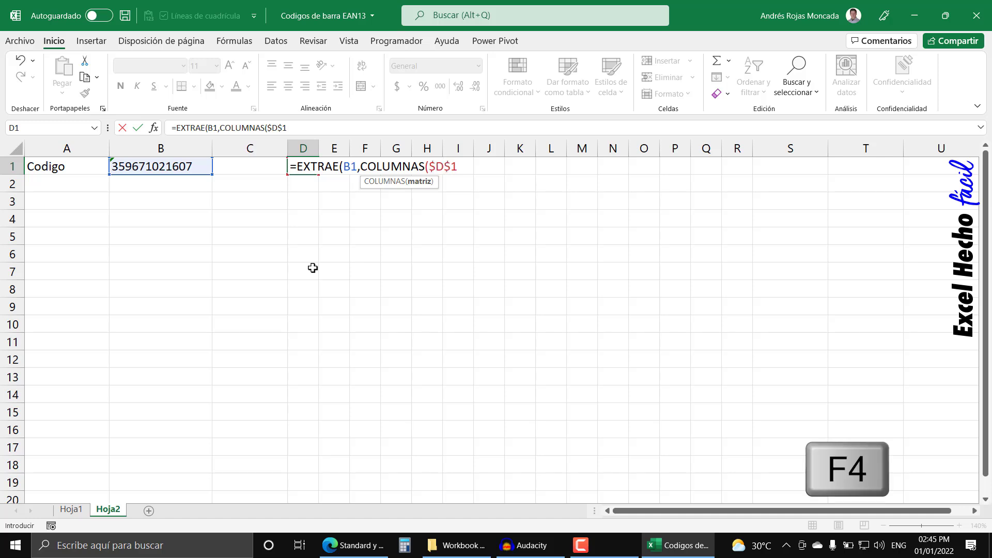
pyautogui.write(':D1')
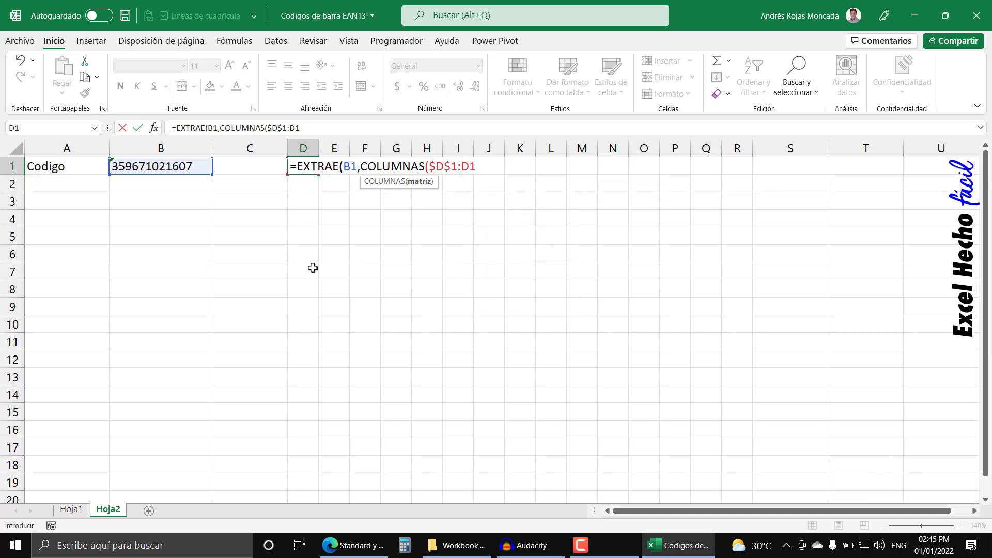
pyautogui.write(')')
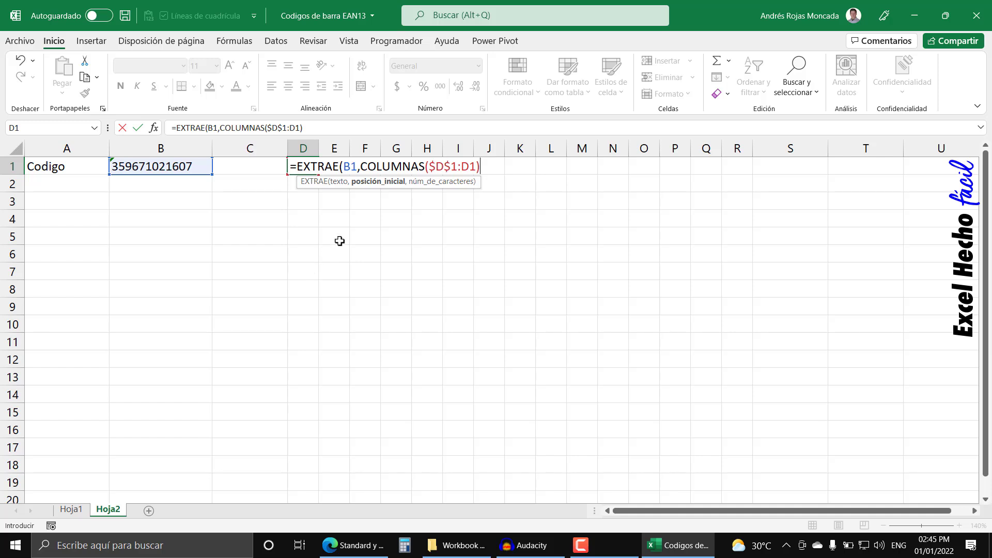
pyautogui.click(370, 182)
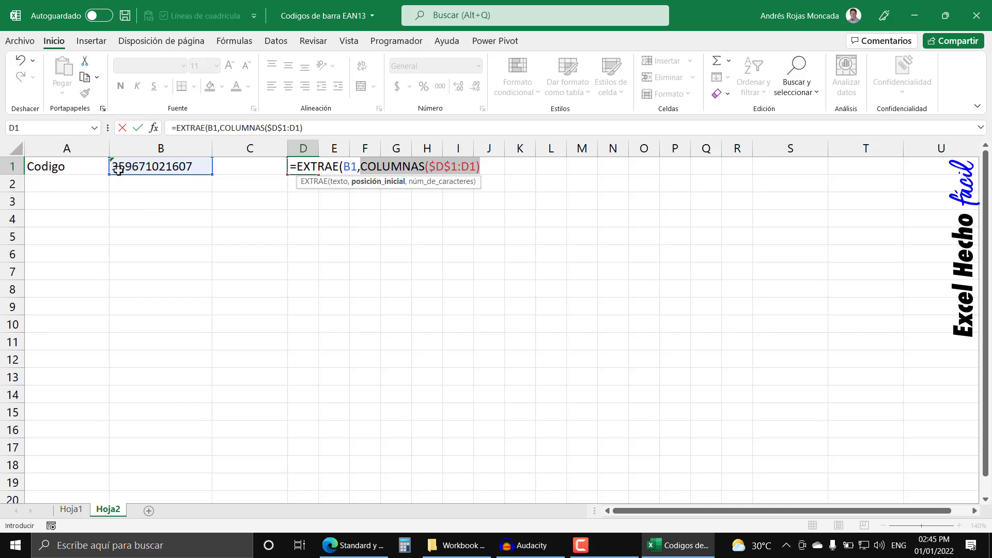
pyautogui.click(480, 168)
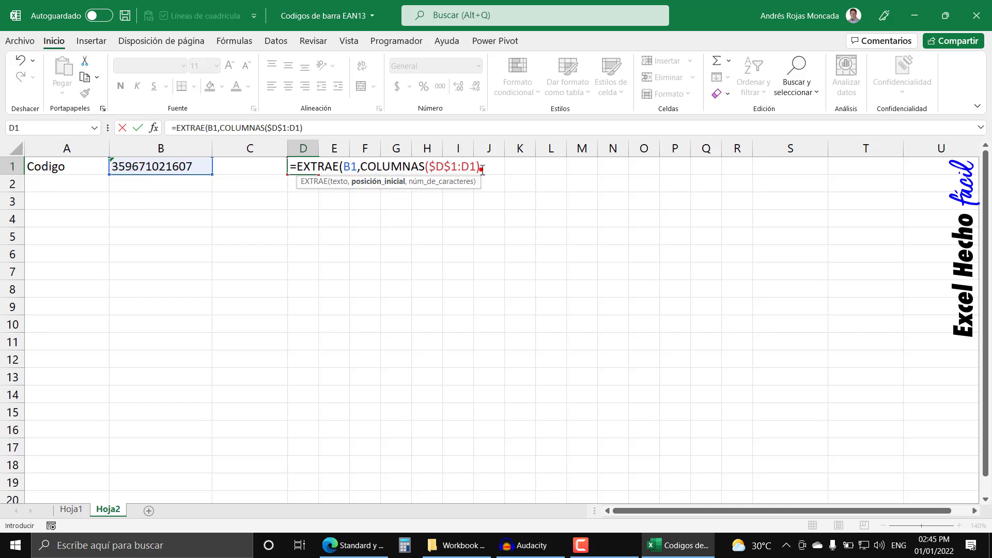
pyautogui.write(',1')
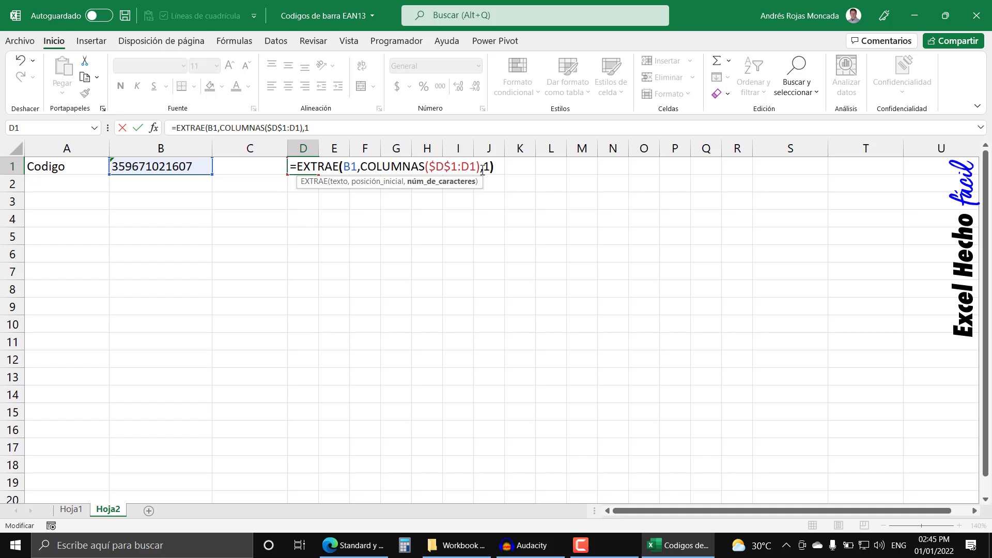
pyautogui.write(')')
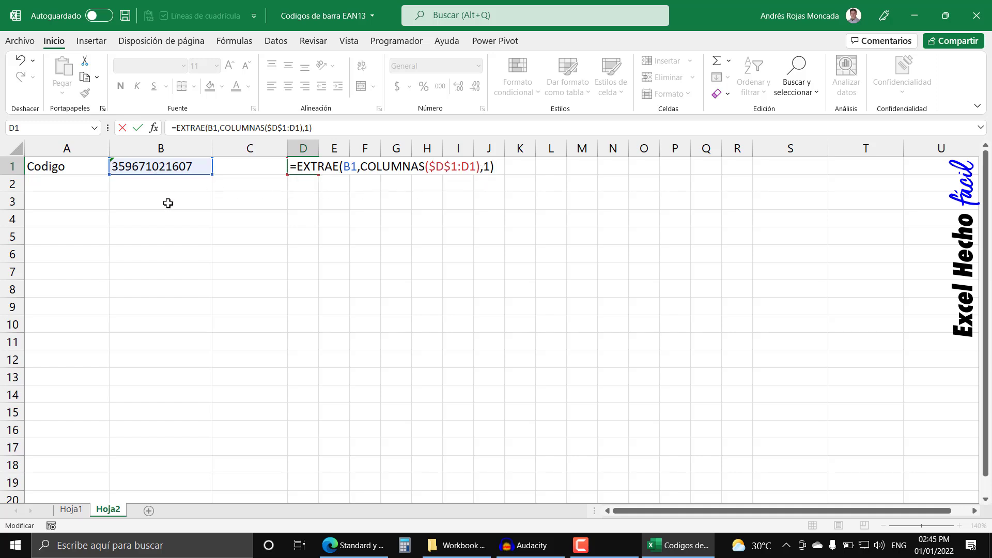
pyautogui.press('Return')
pyautogui.click(300, 167)
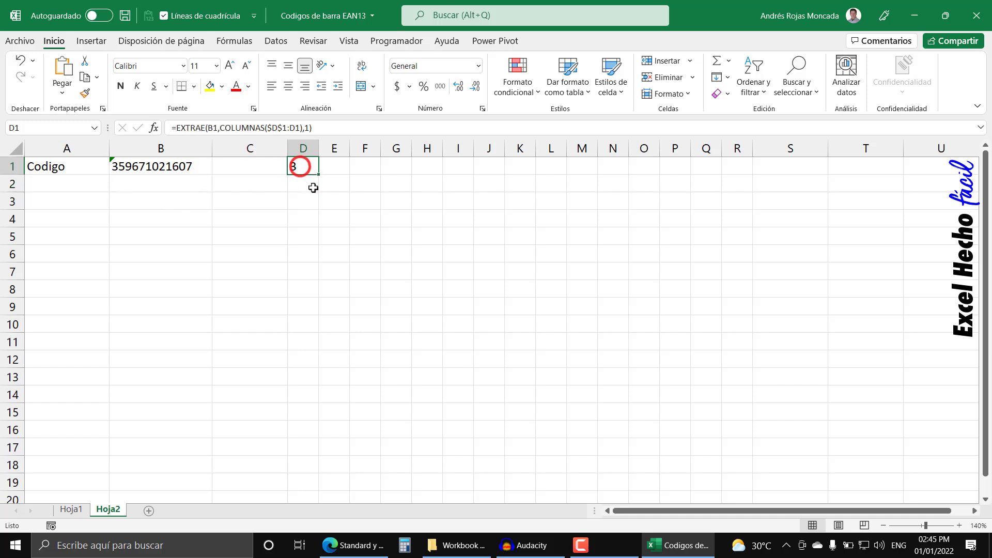
# Fill D1's formula across to O1, then fix D1 to reference B1 absolutely as $B$1
pyautogui.moveTo(318, 174); pyautogui.dragTo(657, 176)
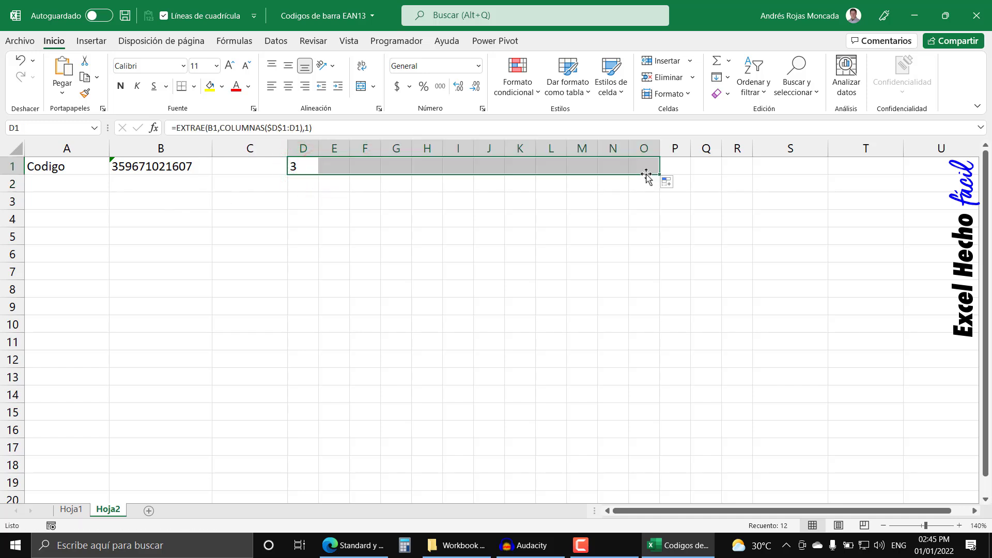
pyautogui.click(304, 161)
pyautogui.press('F2')
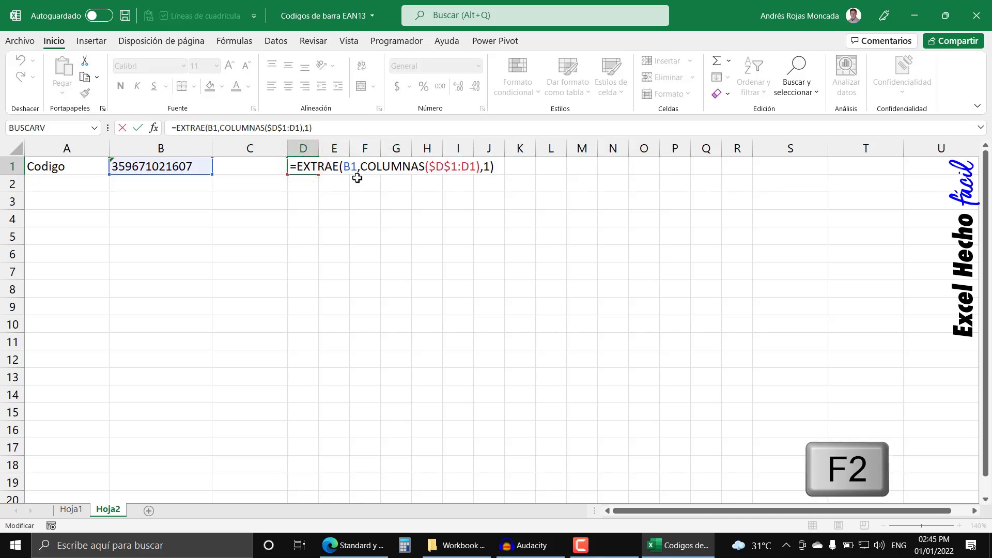
pyautogui.doubleClick(352, 168)
pyautogui.press('F4')
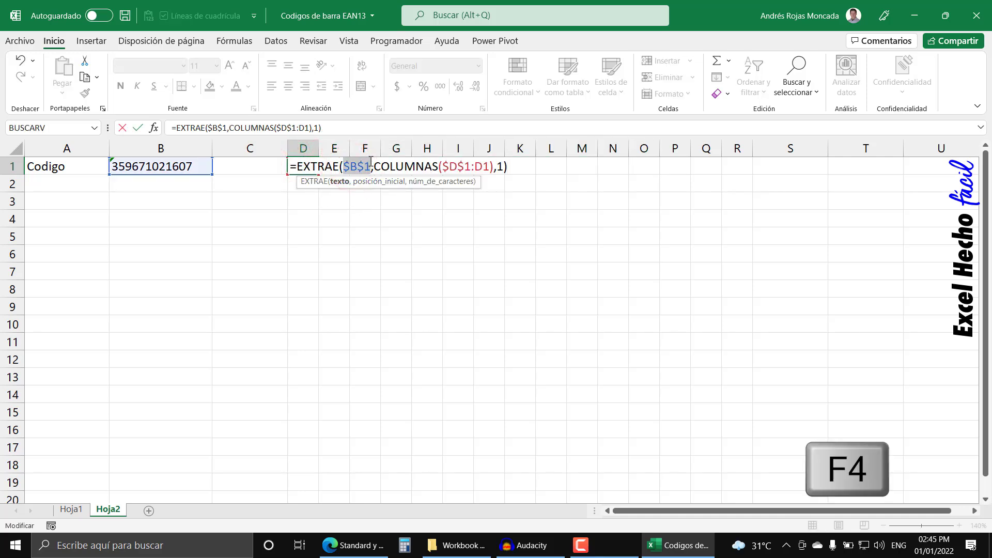
pyautogui.click(520, 166)
pyautogui.press('Return')
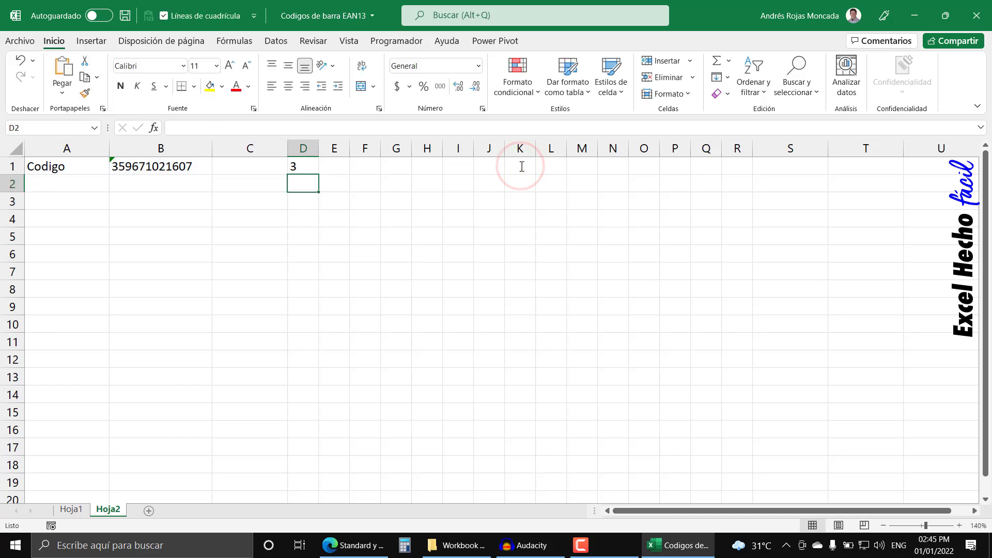
# Inspect E1's copied formula, then refill the corrected D1 formula across D1:O1
pyautogui.click(331, 165)
pyautogui.press('F2')
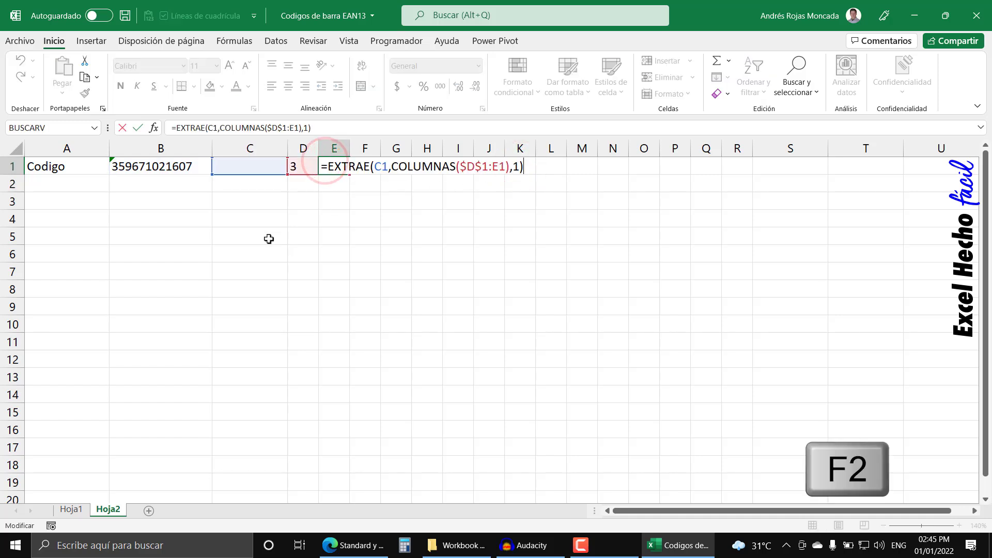
pyautogui.press('Escape')
pyautogui.click(293, 169)
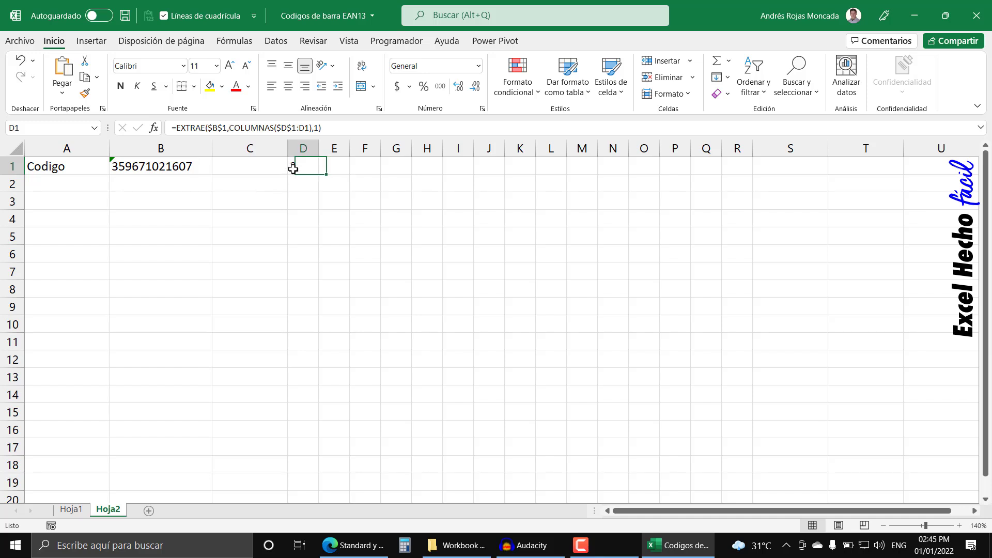
pyautogui.moveTo(325, 174); pyautogui.dragTo(661, 177)
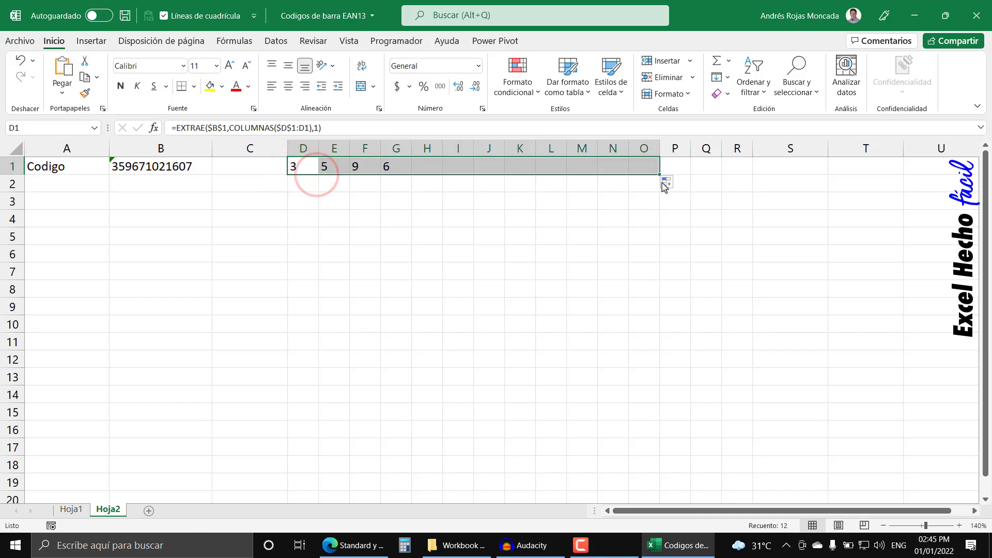
pyautogui.click(303, 167)
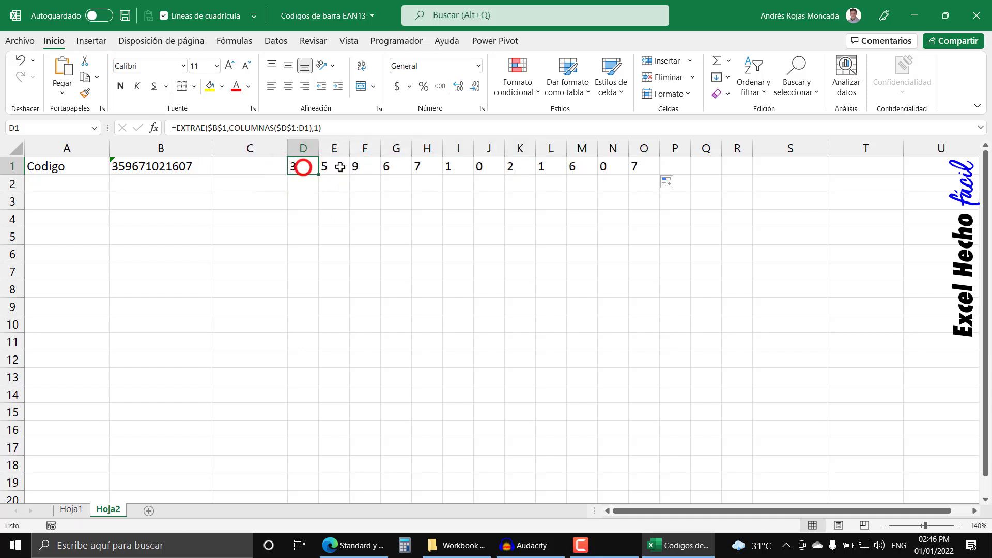
pyautogui.click(337, 167)
pyautogui.click(365, 167)
pyautogui.click(395, 167)
pyautogui.click(426, 167)
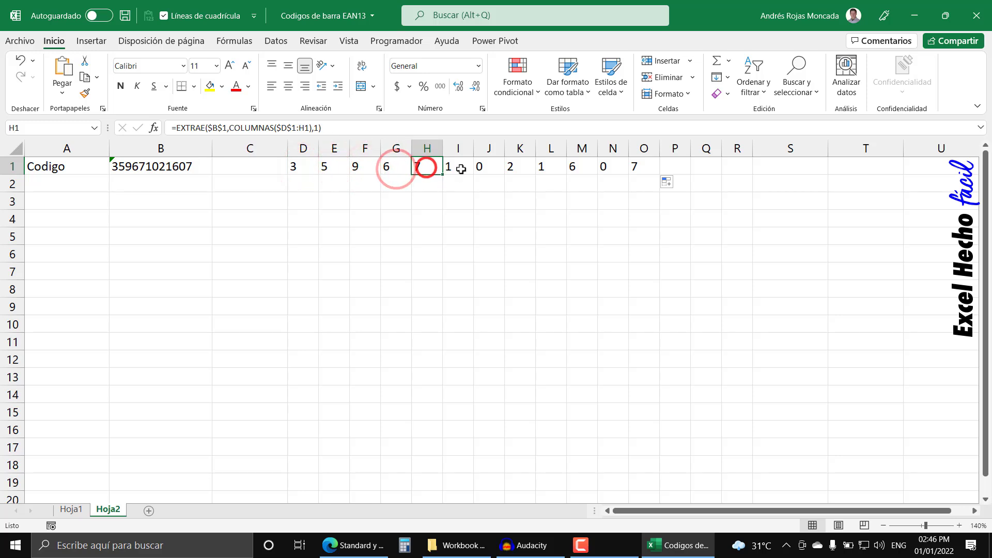
pyautogui.click(458, 167)
pyautogui.click(490, 168)
pyautogui.click(521, 167)
pyautogui.click(551, 168)
pyautogui.click(580, 167)
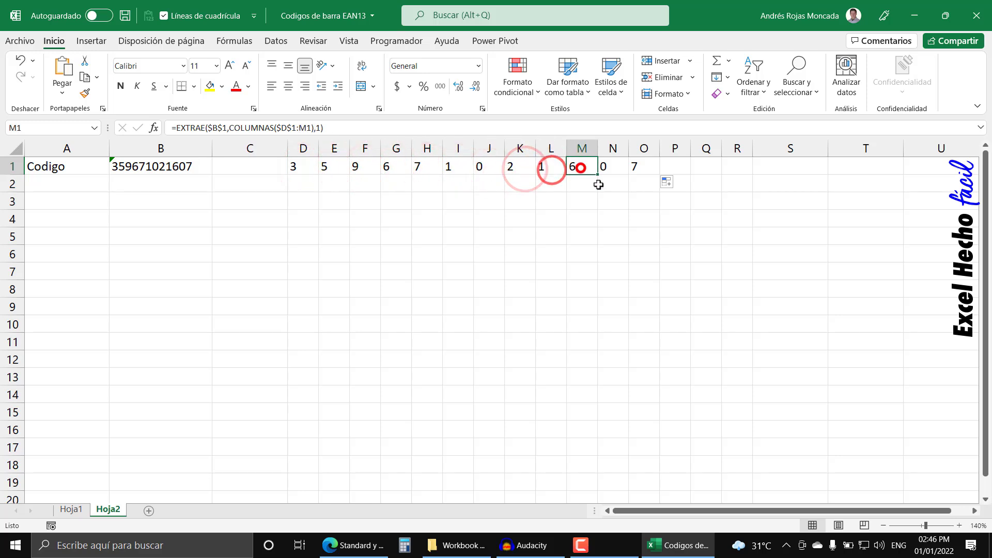
pyautogui.click(615, 167)
pyautogui.click(641, 167)
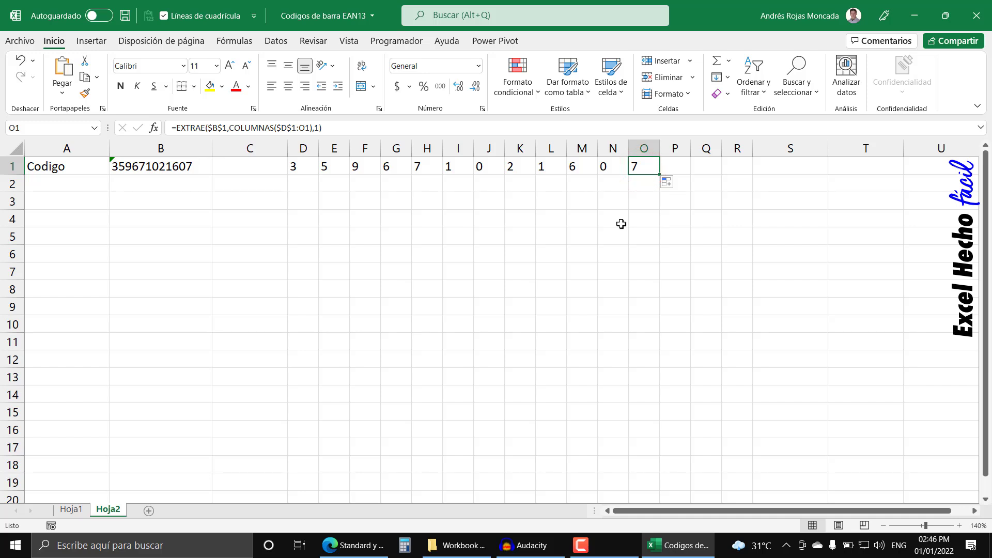
pyautogui.click(296, 167)
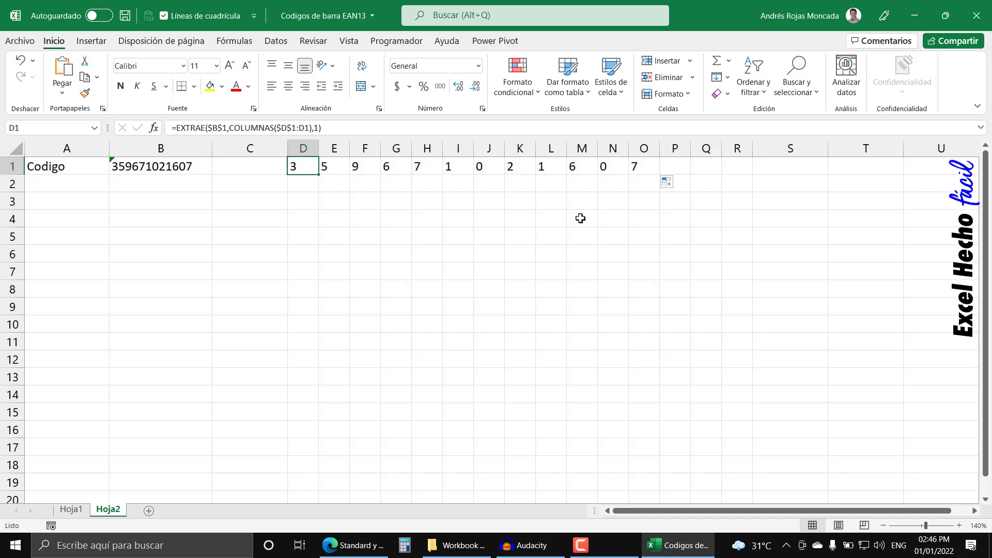
# Append *1 to the D1 formula and fill it across D1:O1 to get numeric digits
pyautogui.press('F2')
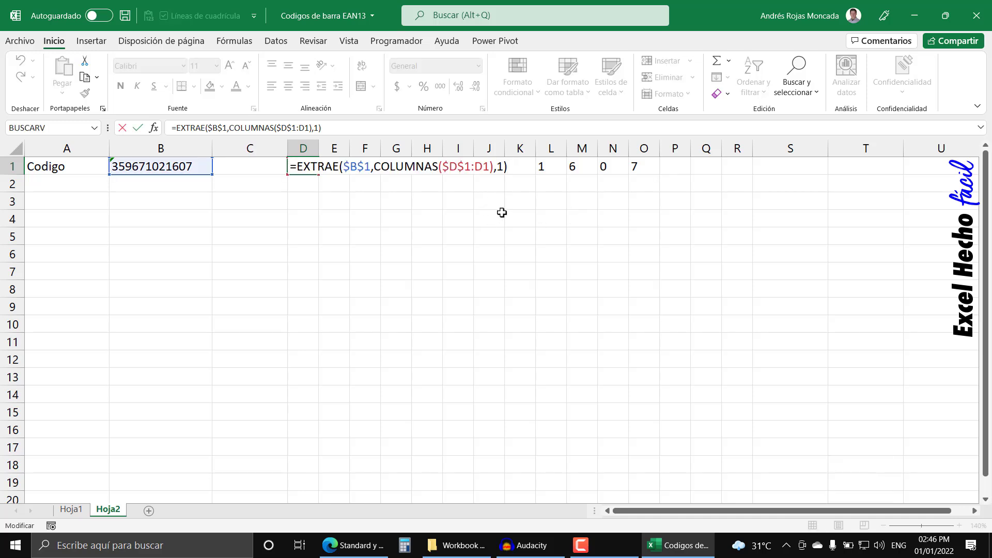
pyautogui.write('*1')
pyautogui.press('Return')
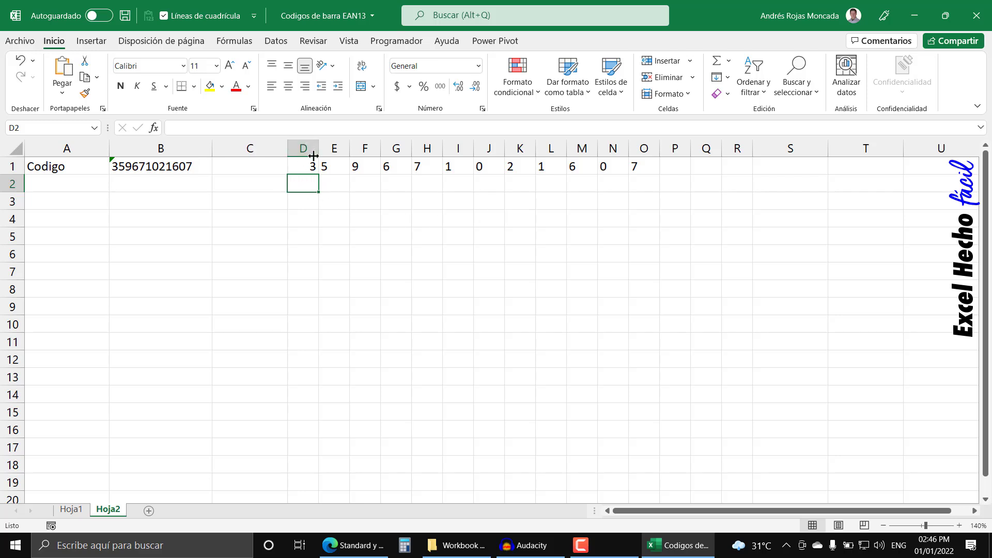
pyautogui.click(308, 163)
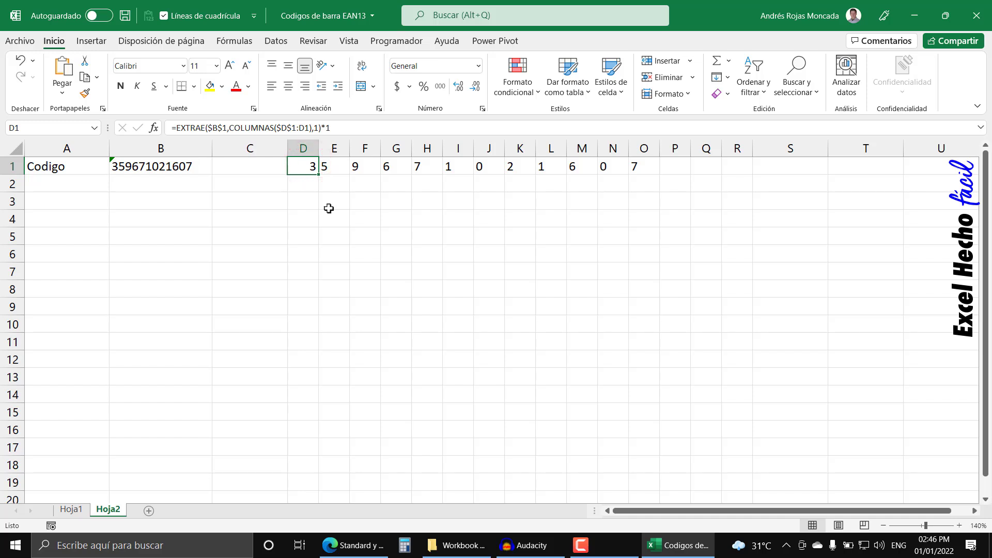
pyautogui.moveTo(320, 176); pyautogui.dragTo(657, 172)
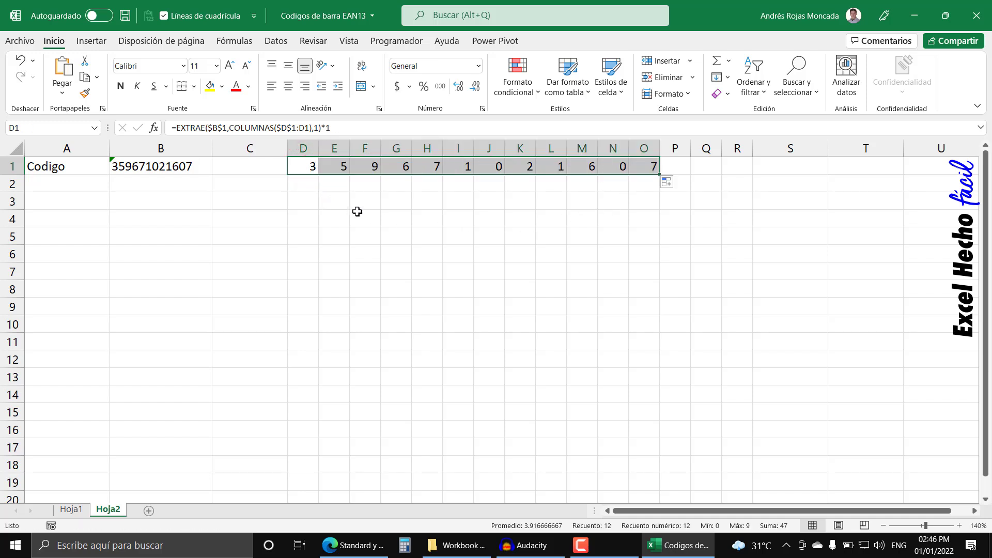
# Check the numeric digit formulas in each cell from D1 through O1
pyautogui.click(313, 166)
pyautogui.click(343, 161)
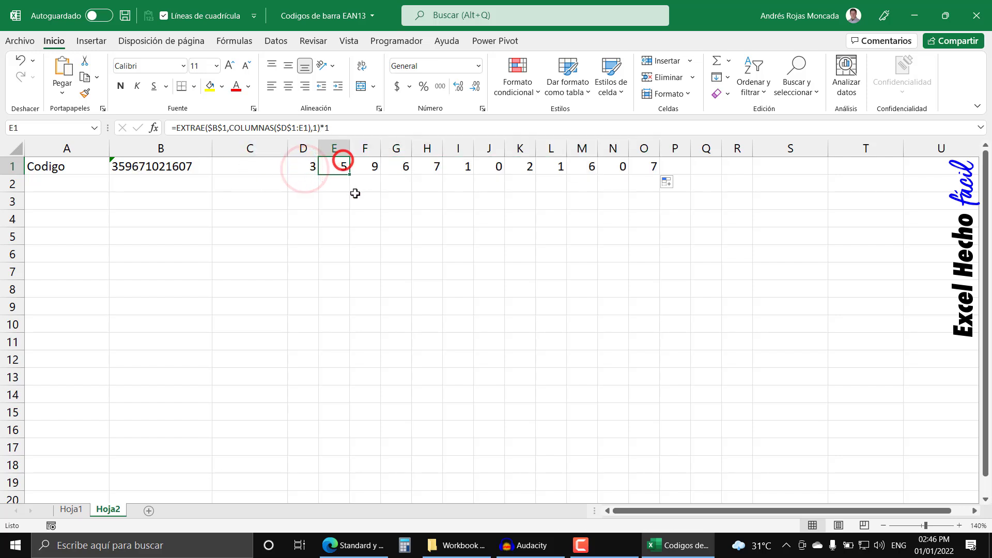
pyautogui.click(366, 164)
pyautogui.click(399, 163)
pyautogui.click(431, 166)
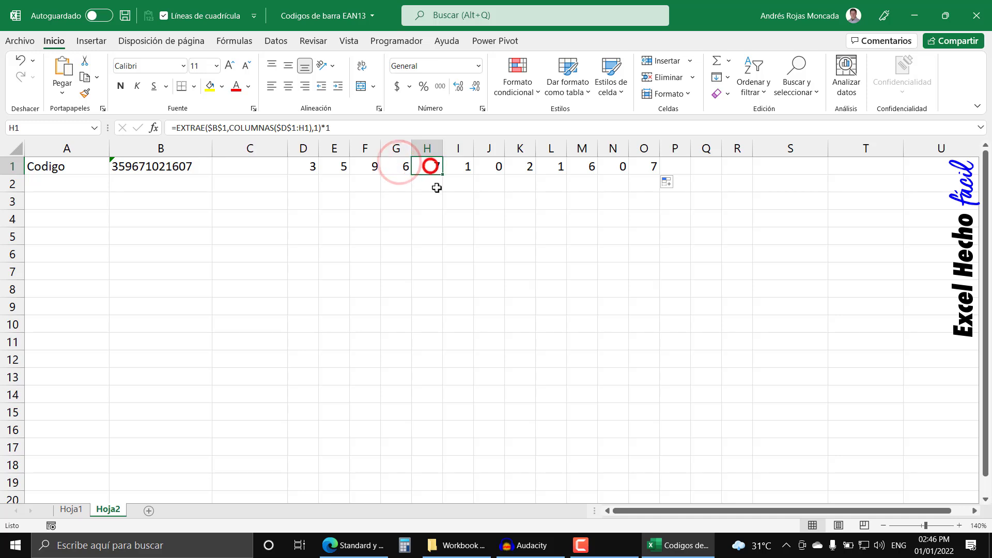
pyautogui.click(458, 166)
pyautogui.click(493, 166)
pyautogui.click(516, 167)
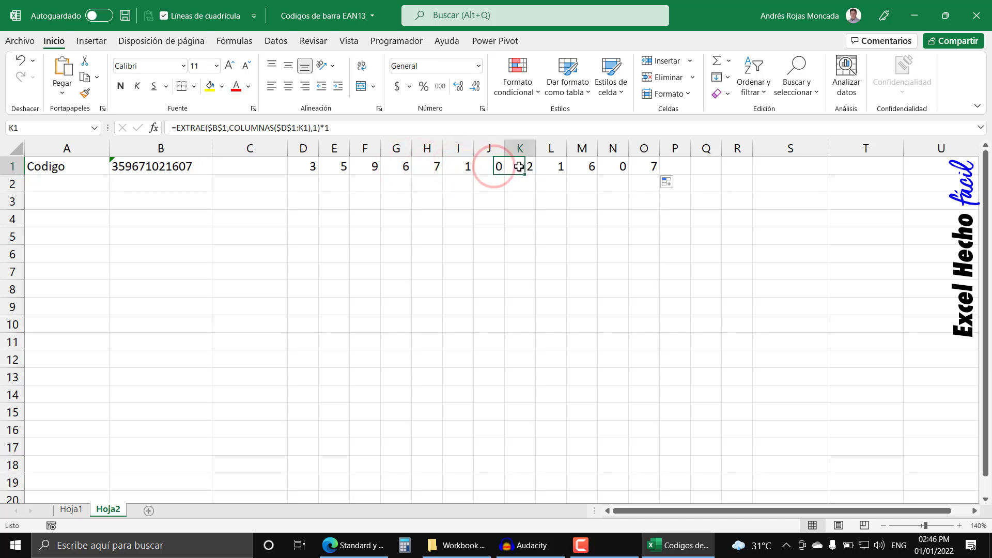
pyautogui.click(554, 168)
pyautogui.click(589, 168)
pyautogui.click(615, 170)
pyautogui.click(641, 168)
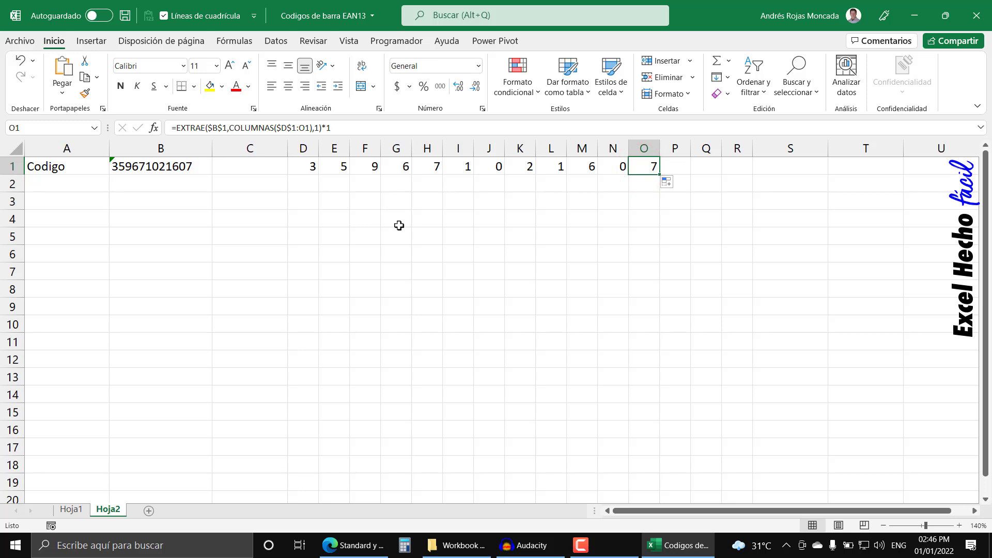
# Enter a ? placeholder in P1 for the missing check digit
pyautogui.click(666, 164)
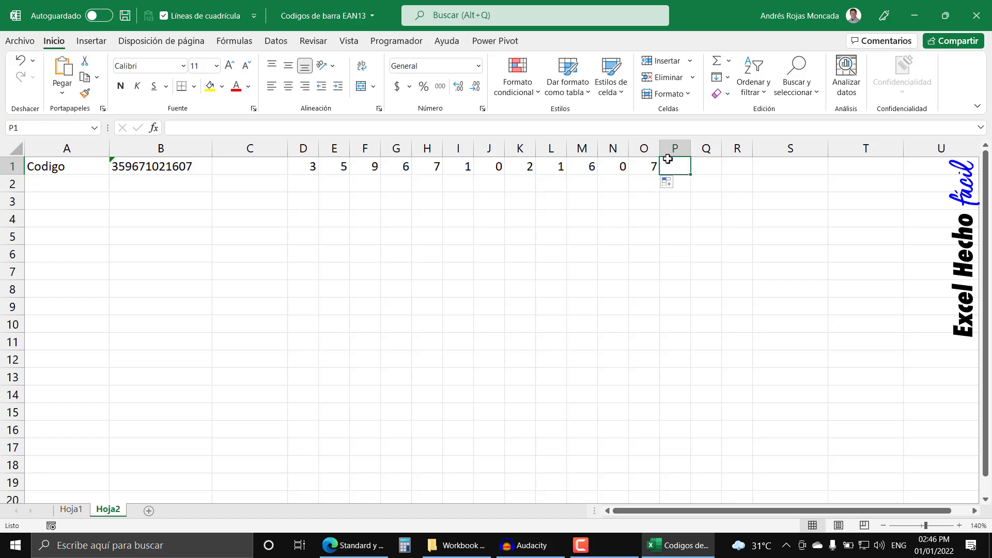
pyautogui.write('?')
pyautogui.press('Return')
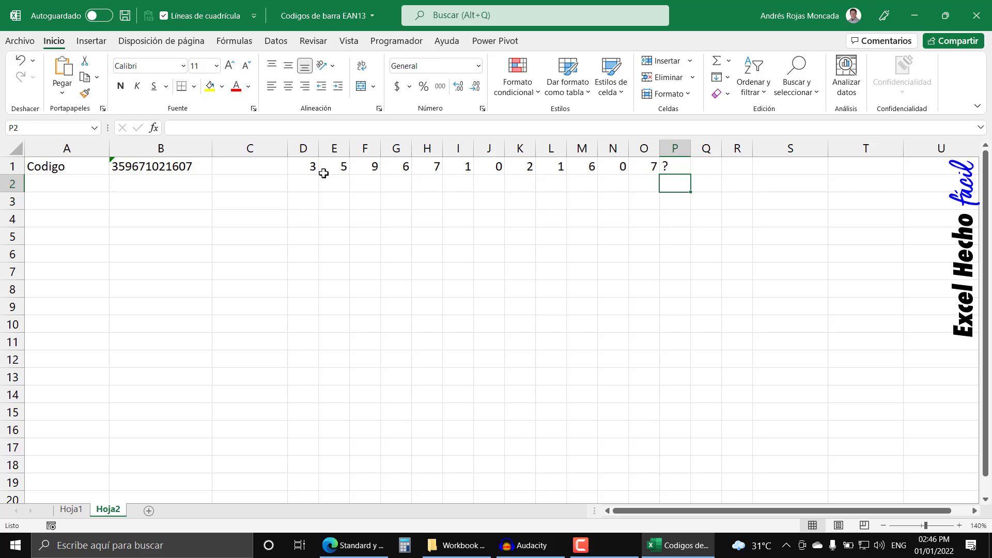
# Centre the digits in D1:P1 and review the extraction formula in O1
pyautogui.moveTo(310, 168); pyautogui.dragTo(675, 168)
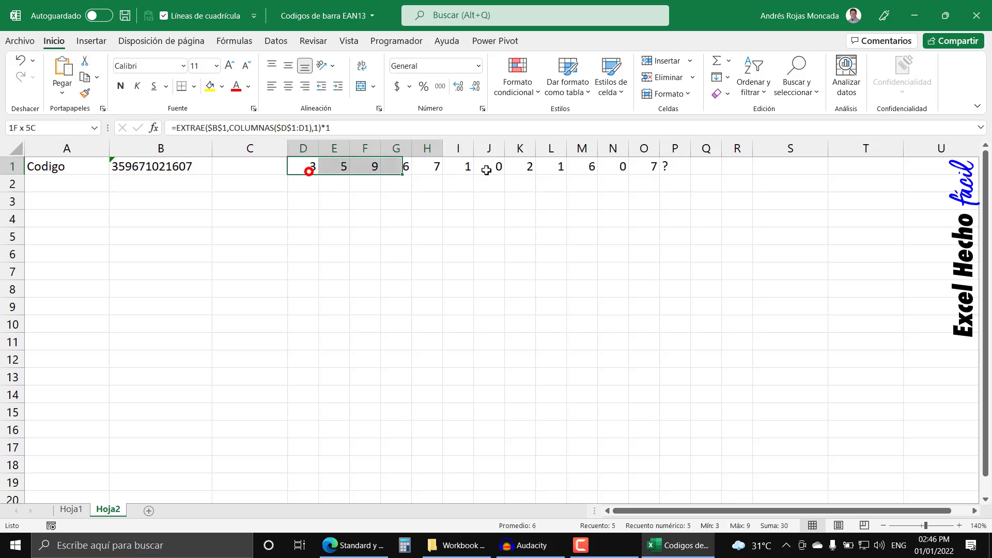
pyautogui.click(288, 88)
pyautogui.click(301, 182)
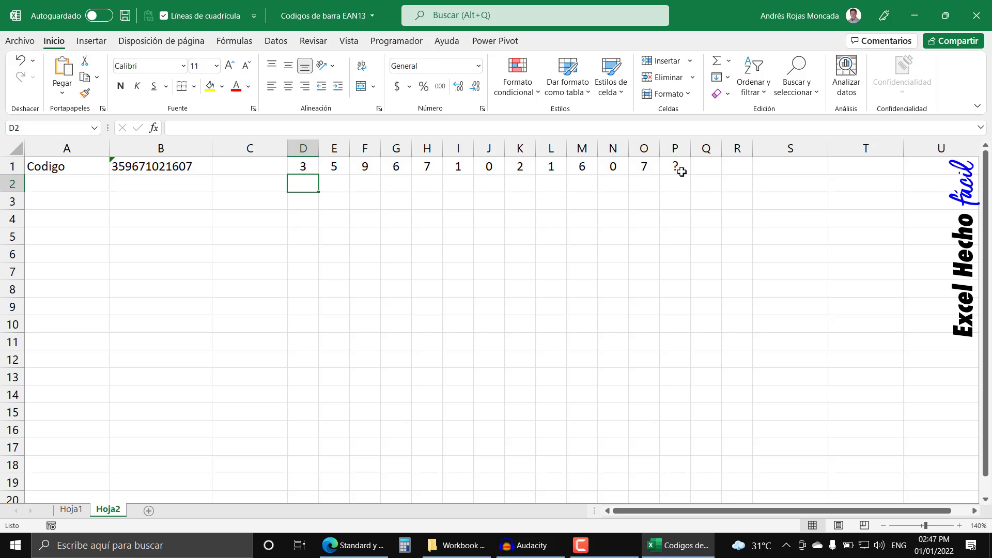
pyautogui.click(642, 166)
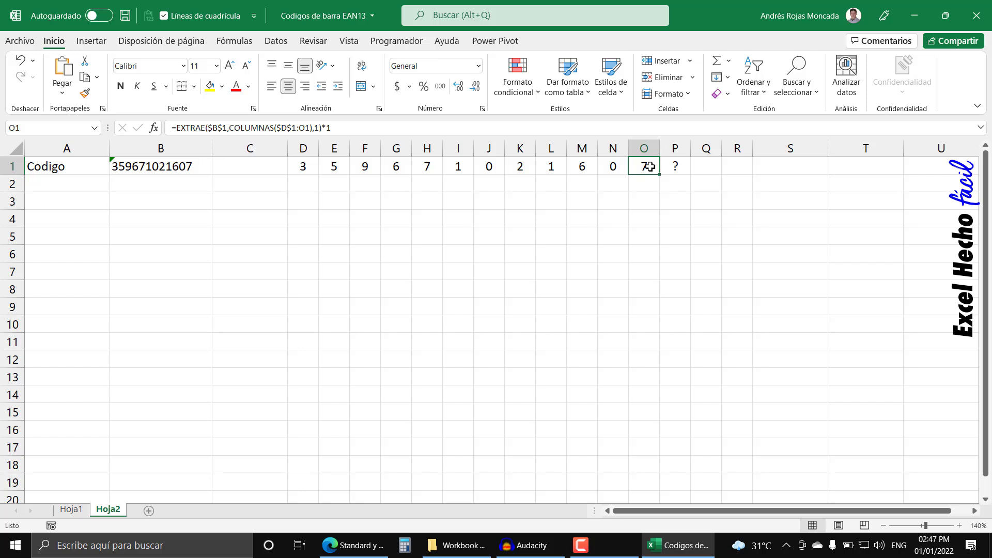
# Enter 1, 2, 3 in O2:M2 and extend the countdown leftward to 12 in D2
pyautogui.click(643, 183)
pyautogui.write('1')
pyautogui.press('Return')
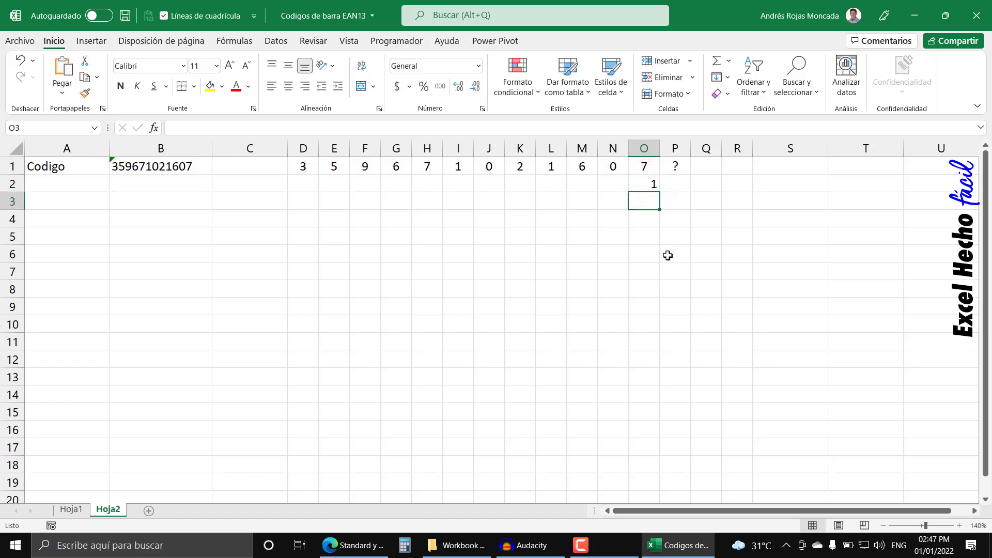
pyautogui.press('Up')
pyautogui.press('Left')
pyautogui.write('2')
pyautogui.press('Left')
pyautogui.press('Left')
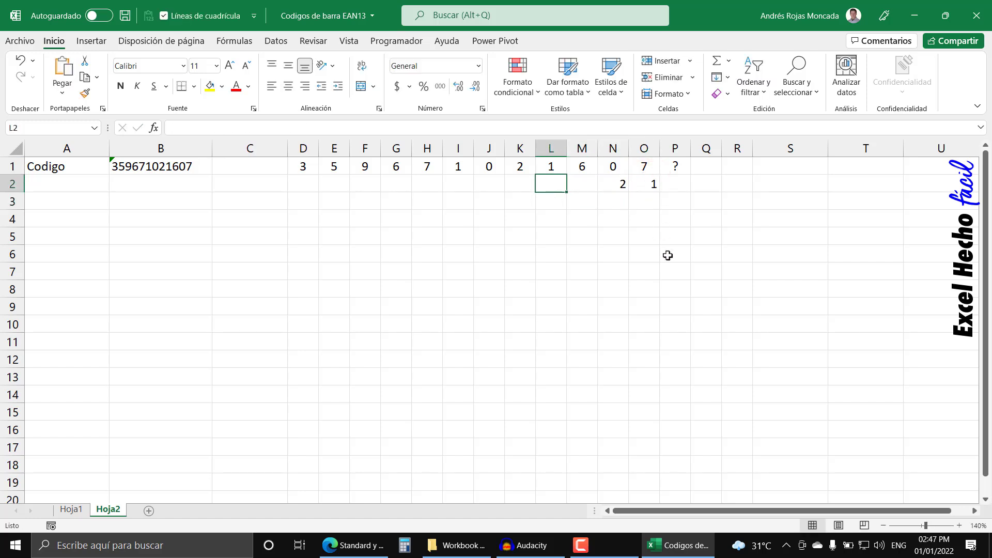
pyautogui.press('Right')
pyautogui.write('3')
pyautogui.press('Return')
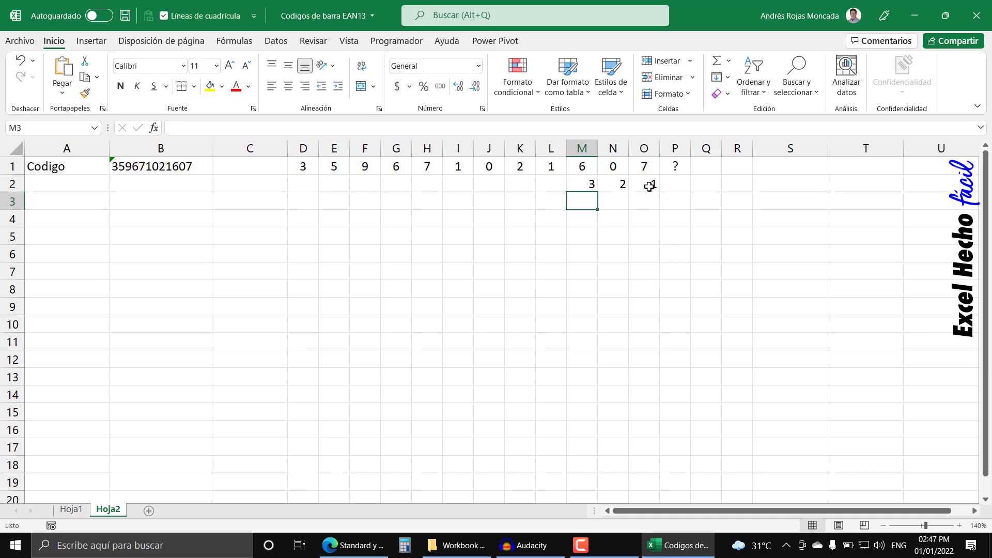
pyautogui.moveTo(650, 187); pyautogui.dragTo(289, 196)
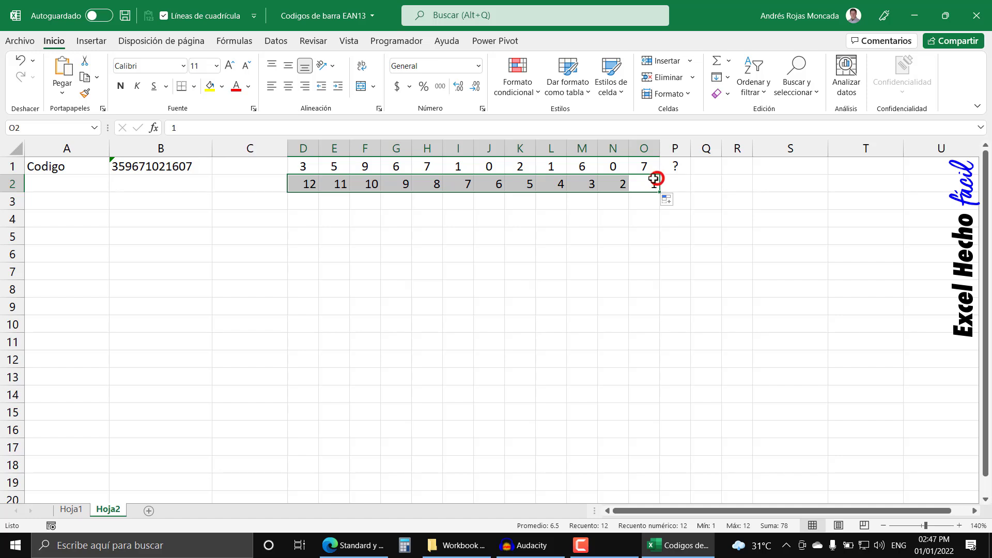
# Centre the position numbers in D2:O2 and give them yellow fill and all borders
pyautogui.click(655, 179)
pyautogui.click(617, 185)
pyautogui.click(595, 184)
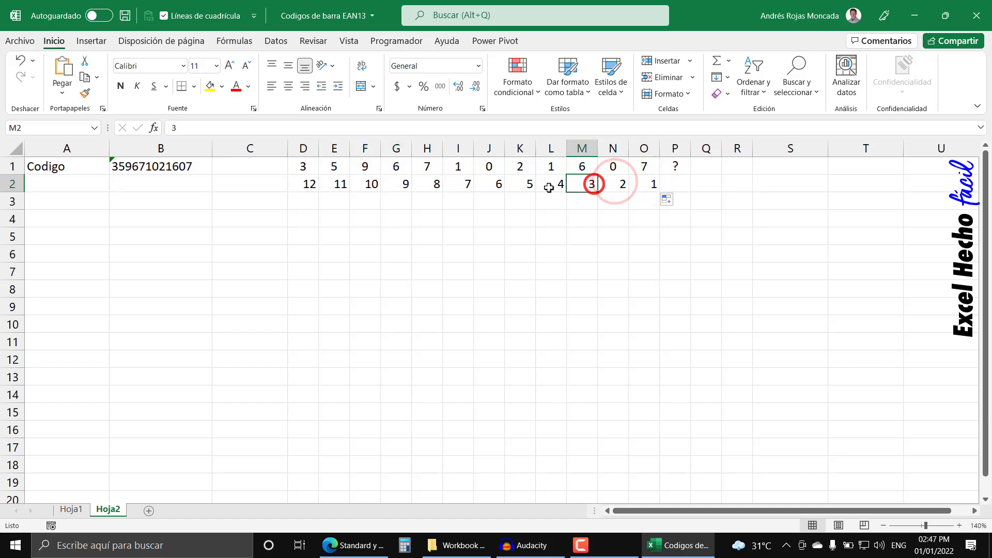
pyautogui.click(549, 186)
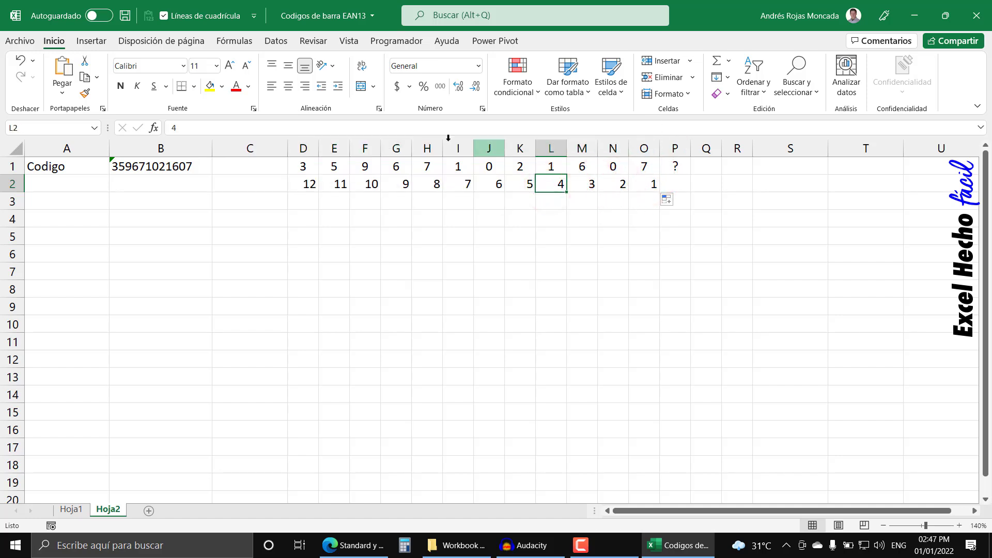
pyautogui.moveTo(652, 184); pyautogui.dragTo(309, 184)
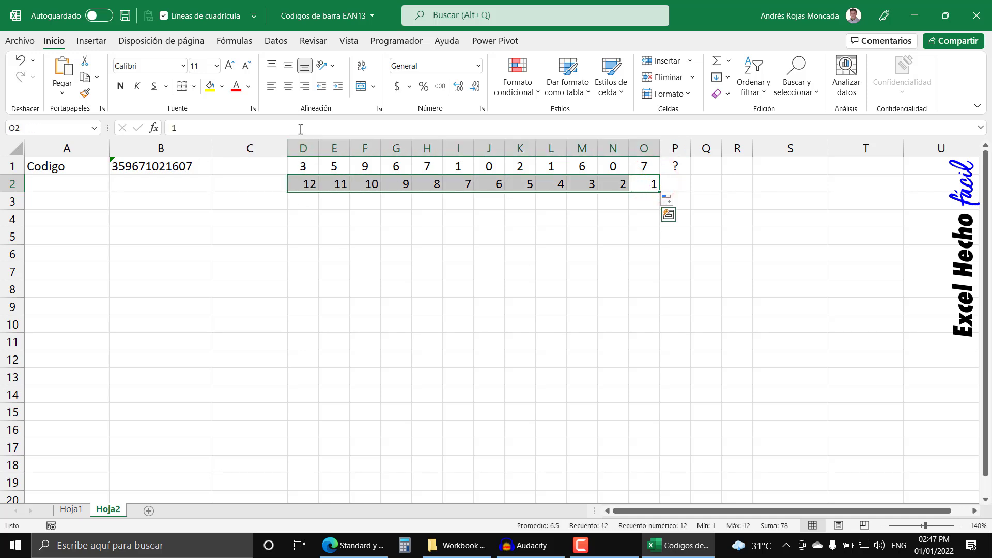
pyautogui.click(289, 86)
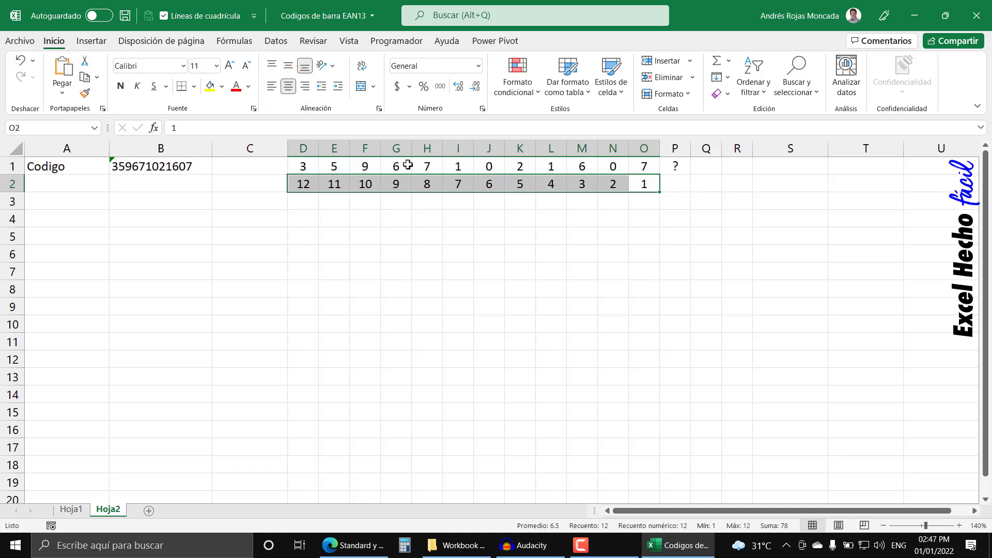
pyautogui.click(222, 86)
pyautogui.click(237, 210)
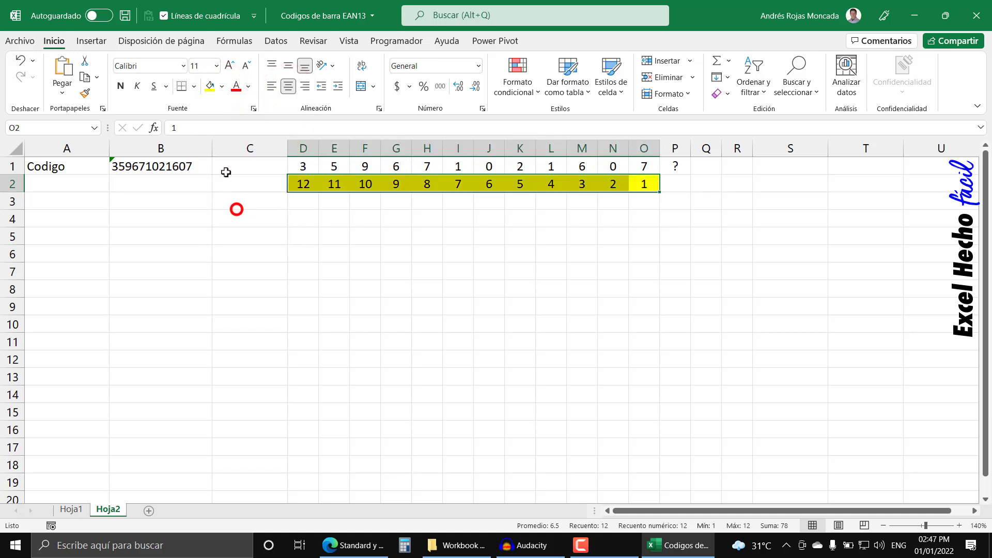
pyautogui.click(193, 86)
pyautogui.click(205, 217)
pyautogui.click(401, 222)
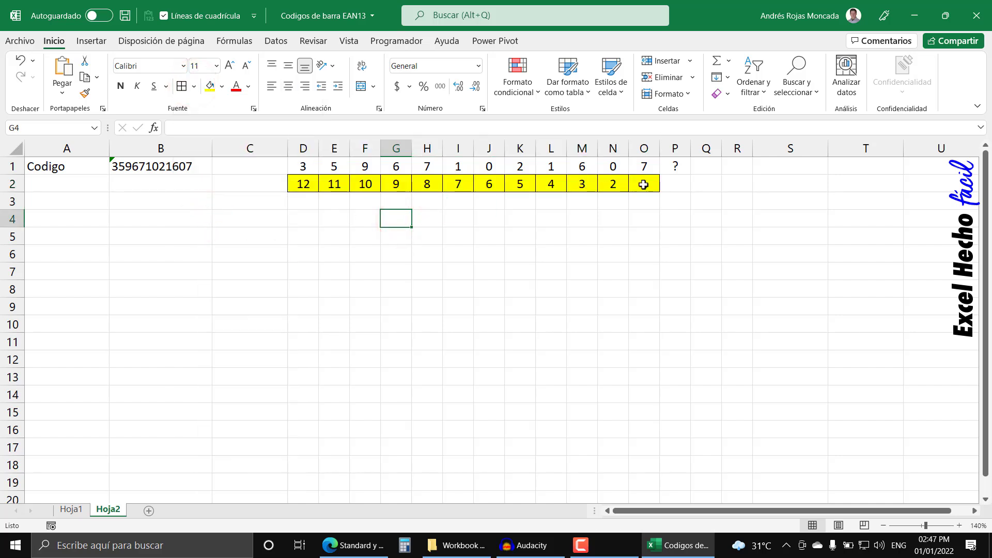
pyautogui.moveTo(644, 166); pyautogui.dragTo(314, 166)
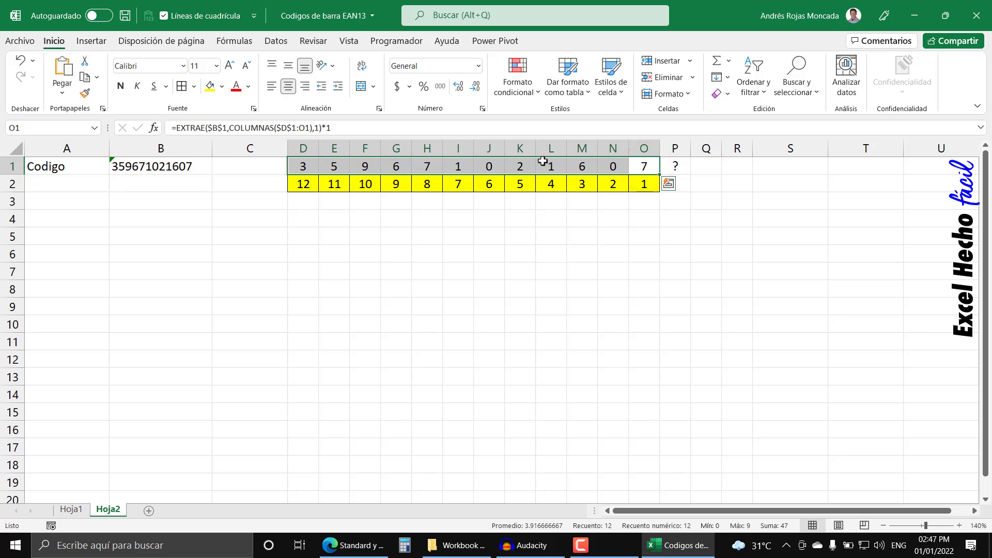
pyautogui.click(634, 200)
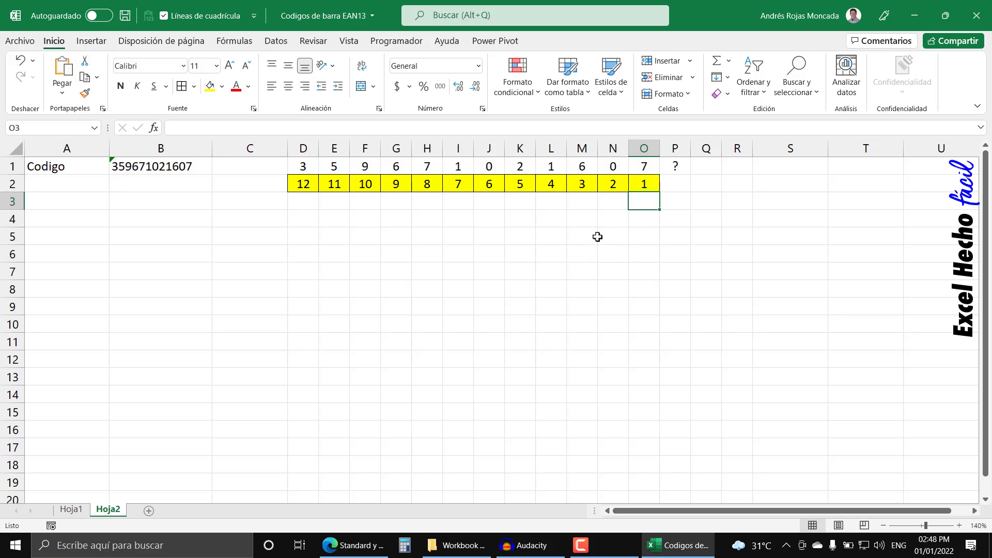
# Enter 3 at once into the alternating cells E3, G3, I3, K3, M3 and O3
pyautogui.keyDown('ctrl'); pyautogui.click(583, 199); pyautogui.keyUp('ctrl')
pyautogui.keyDown('ctrl'); pyautogui.click(520, 200); pyautogui.keyUp('ctrl')
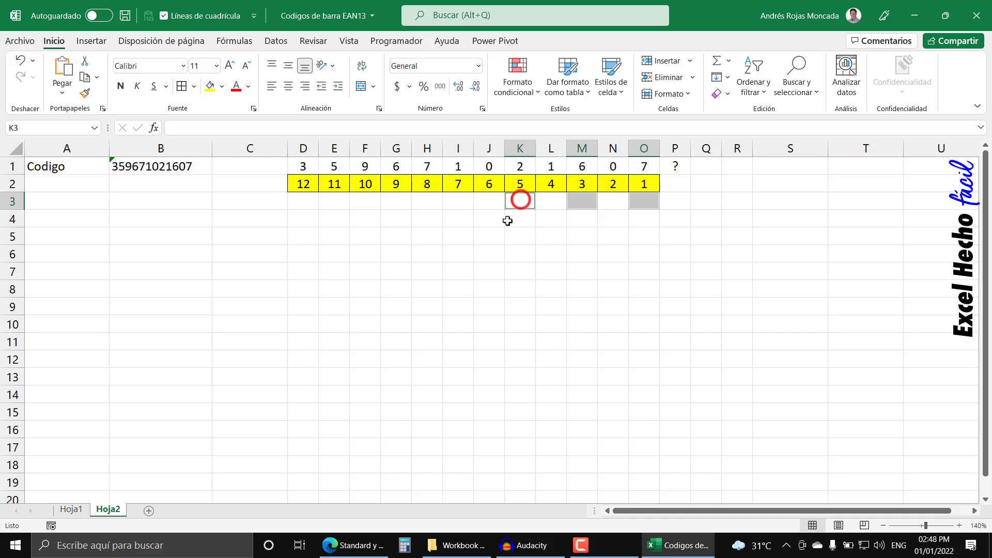
pyautogui.keyDown('ctrl'); pyautogui.click(456, 201); pyautogui.keyUp('ctrl')
pyautogui.keyDown('ctrl'); pyautogui.click(392, 201); pyautogui.keyUp('ctrl')
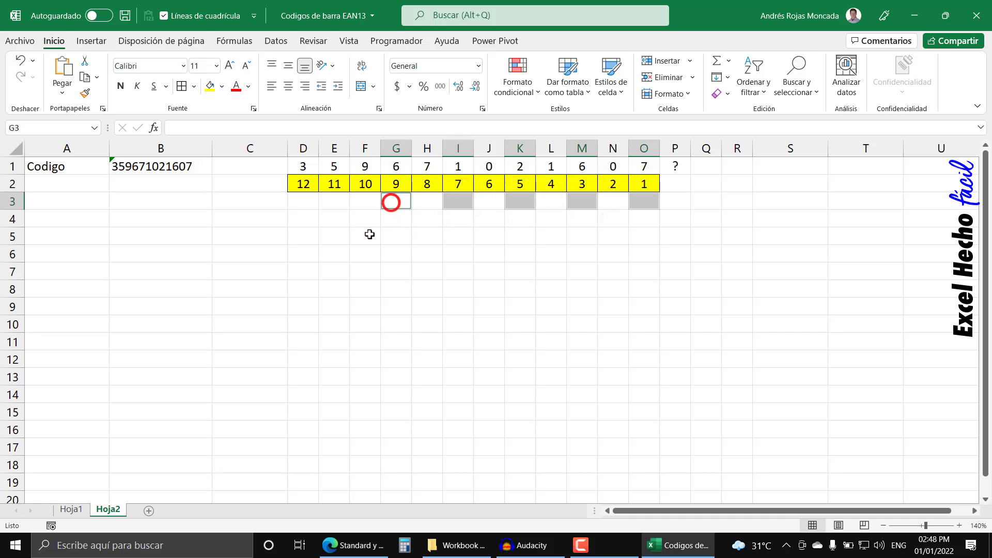
pyautogui.keyDown('ctrl'); pyautogui.click(334, 201); pyautogui.keyUp('ctrl')
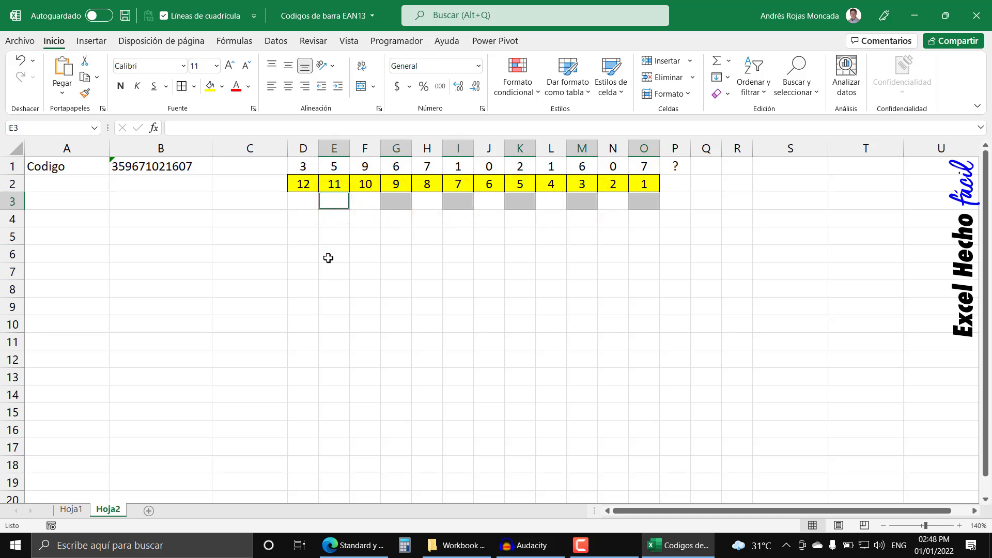
pyautogui.write('3')
pyautogui.hotkey('ctrl', 'Return')
pyautogui.click(328, 258)
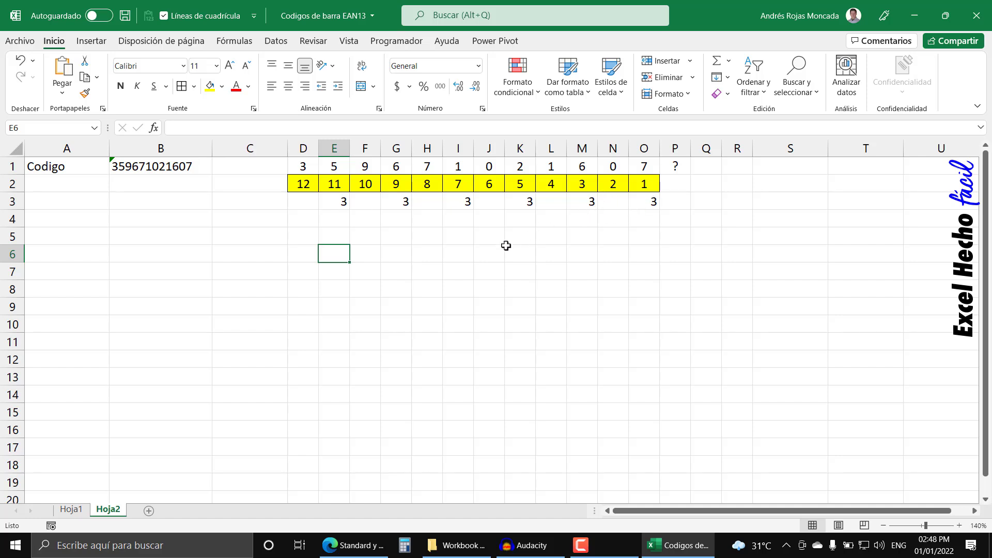
# Enter 1 into D3, F3, H3, J3, L3 and N3, then centre D3:O3
pyautogui.click(614, 201)
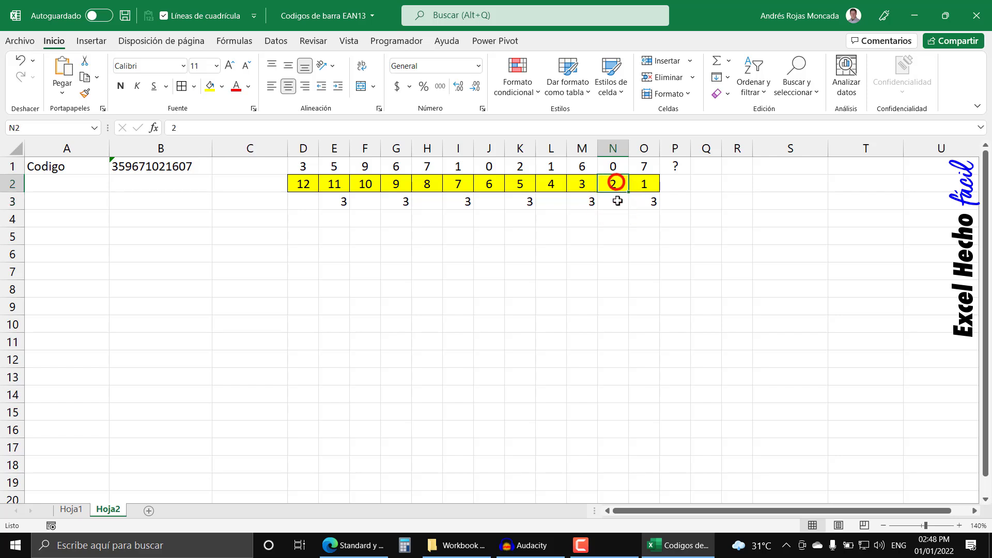
pyautogui.click(553, 202)
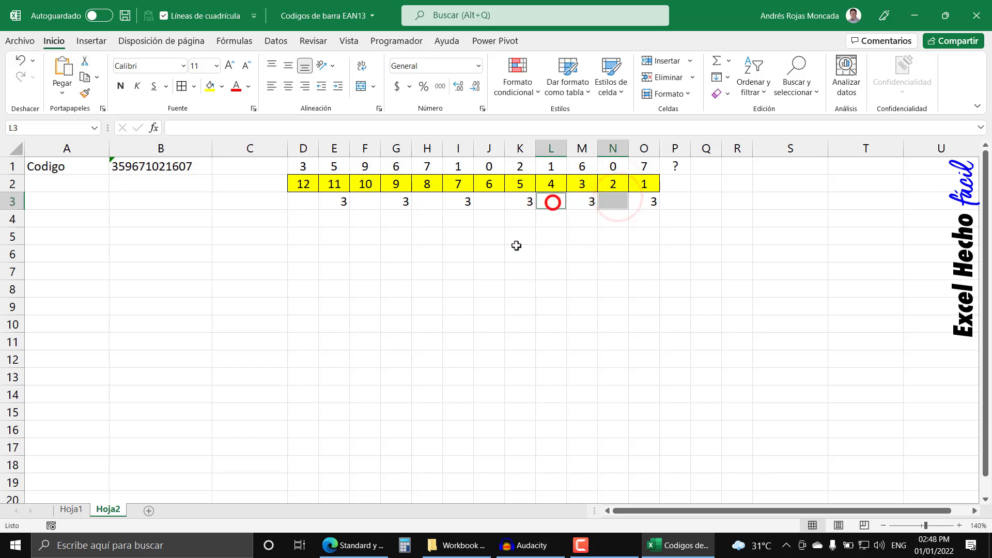
pyautogui.keyDown('ctrl'); pyautogui.click(487, 201); pyautogui.keyUp('ctrl')
pyautogui.keyDown('ctrl'); pyautogui.click(426, 201); pyautogui.keyUp('ctrl')
pyautogui.keyDown('ctrl'); pyautogui.click(367, 201); pyautogui.keyUp('ctrl')
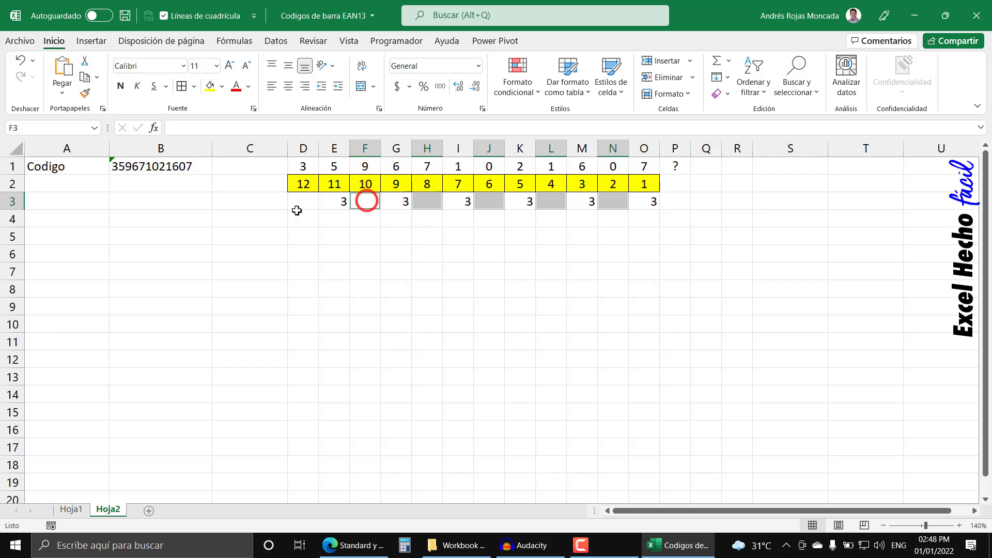
pyautogui.keyDown('ctrl'); pyautogui.click(297, 202); pyautogui.keyUp('ctrl')
pyautogui.write('1')
pyautogui.hotkey('ctrl', 'Return')
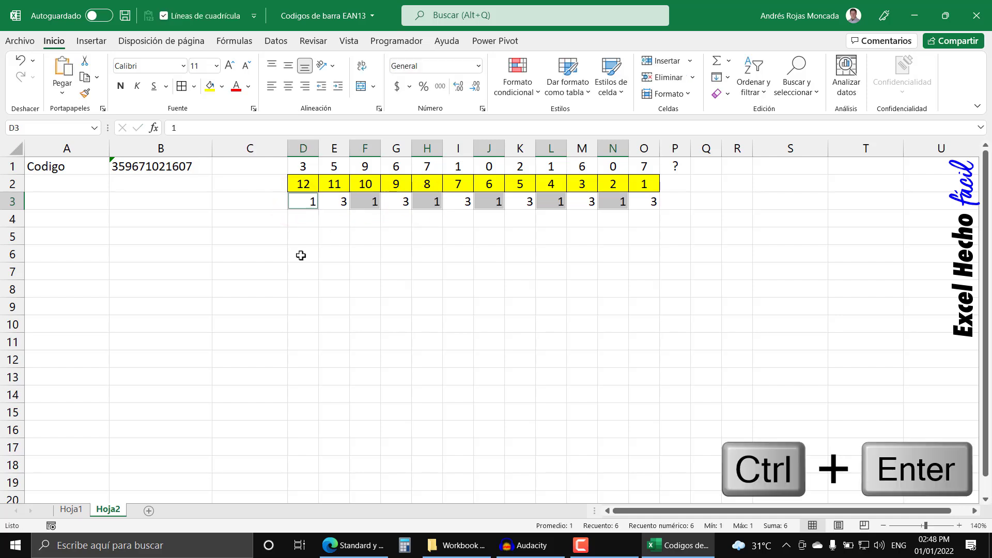
pyautogui.moveTo(304, 202); pyautogui.dragTo(634, 202)
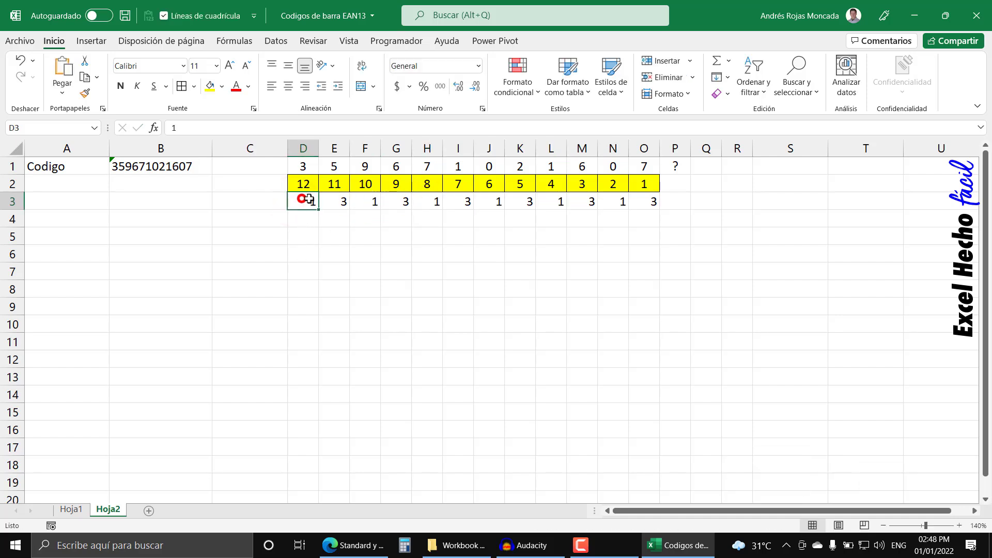
pyautogui.click(288, 86)
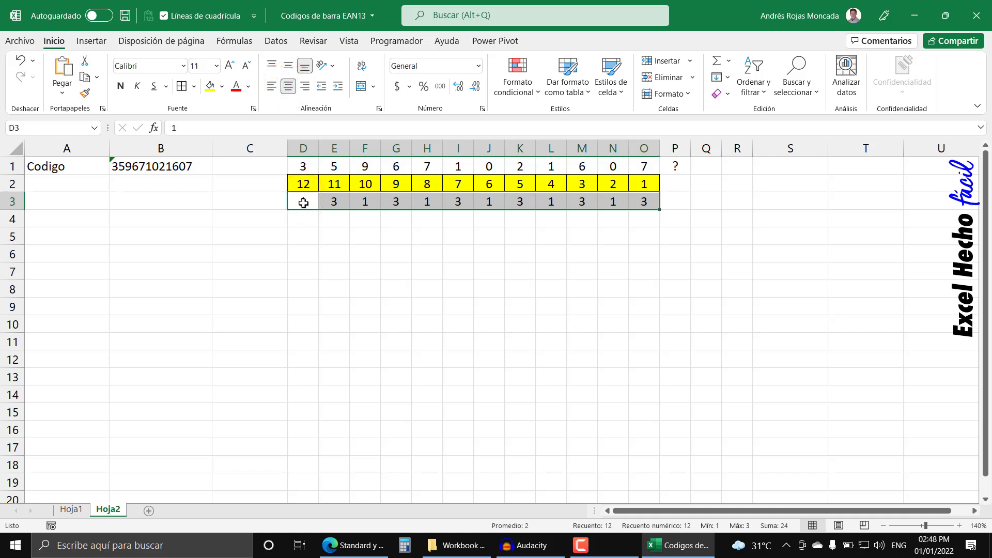
pyautogui.moveTo(309, 204); pyautogui.dragTo(641, 202)
# Enter =O1*O3 in O4, giving 21, and copy it leftward along row 4 to D4
pyautogui.click(644, 221)
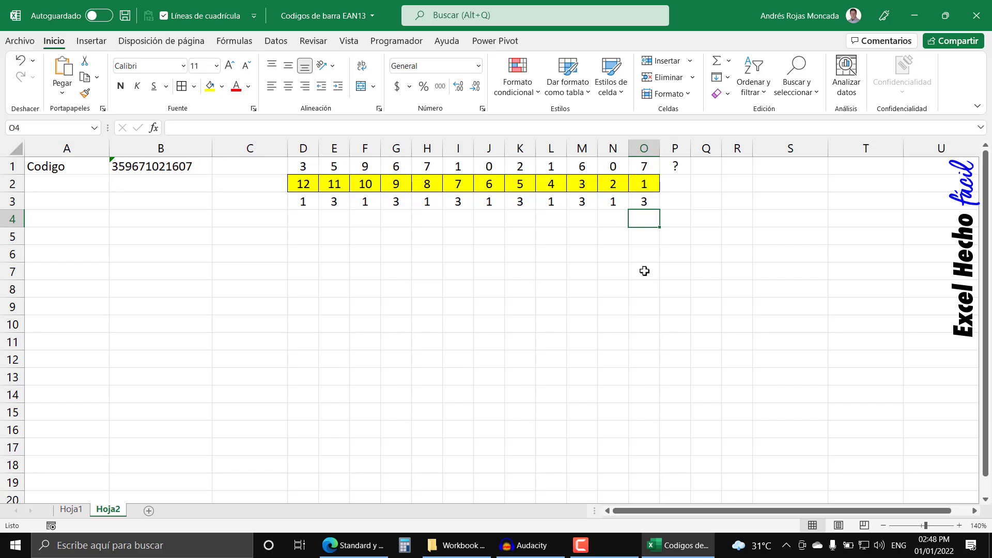
pyautogui.write('=')
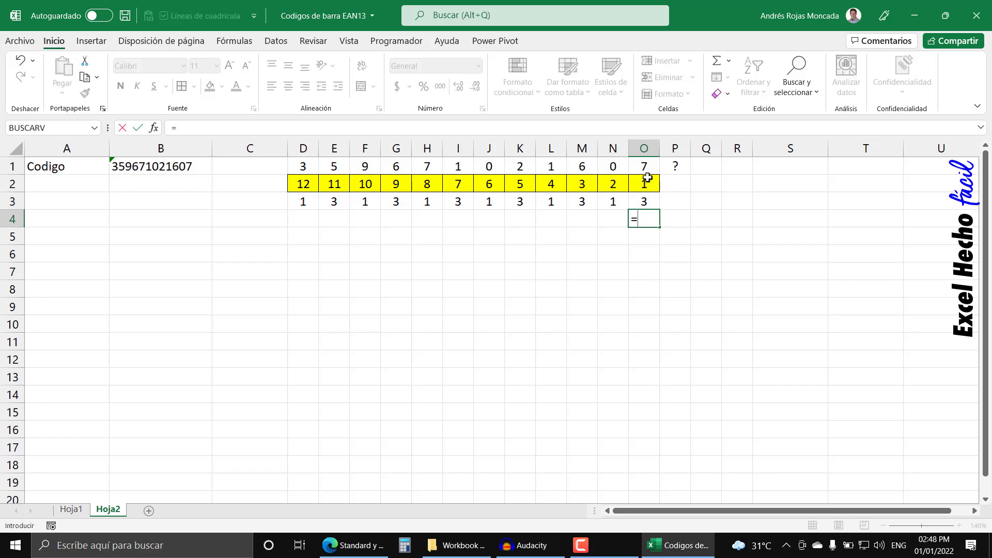
pyautogui.click(644, 167)
pyautogui.write('*')
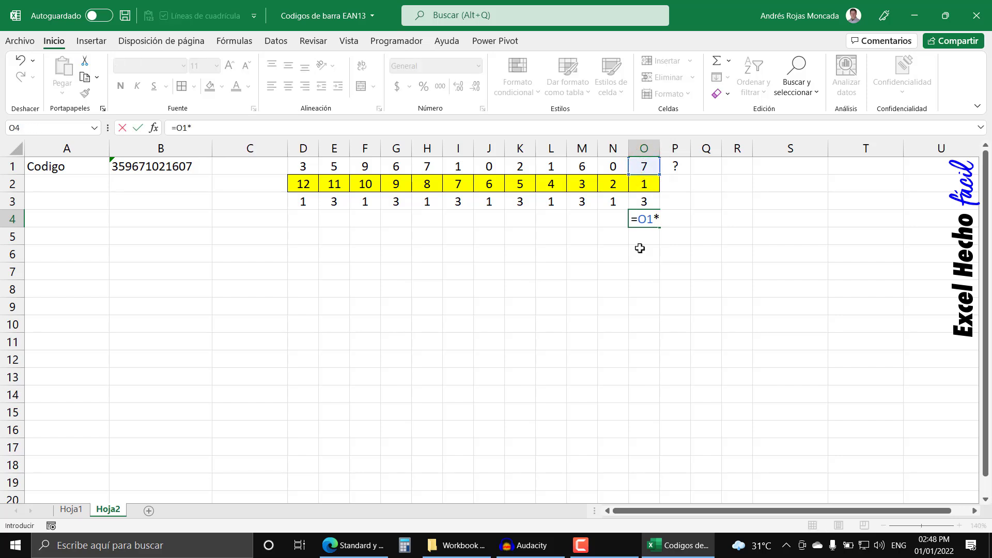
pyautogui.click(639, 202)
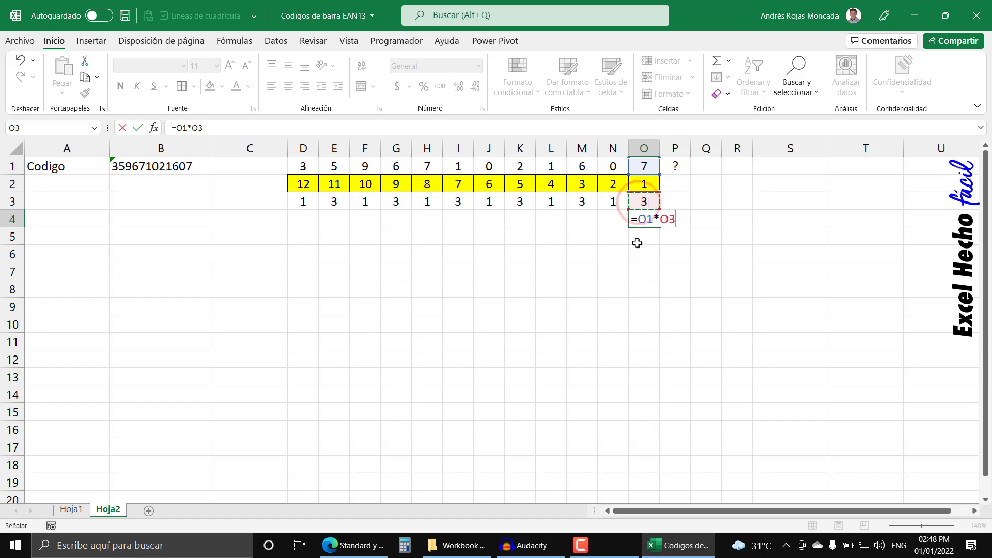
pyautogui.press('Return')
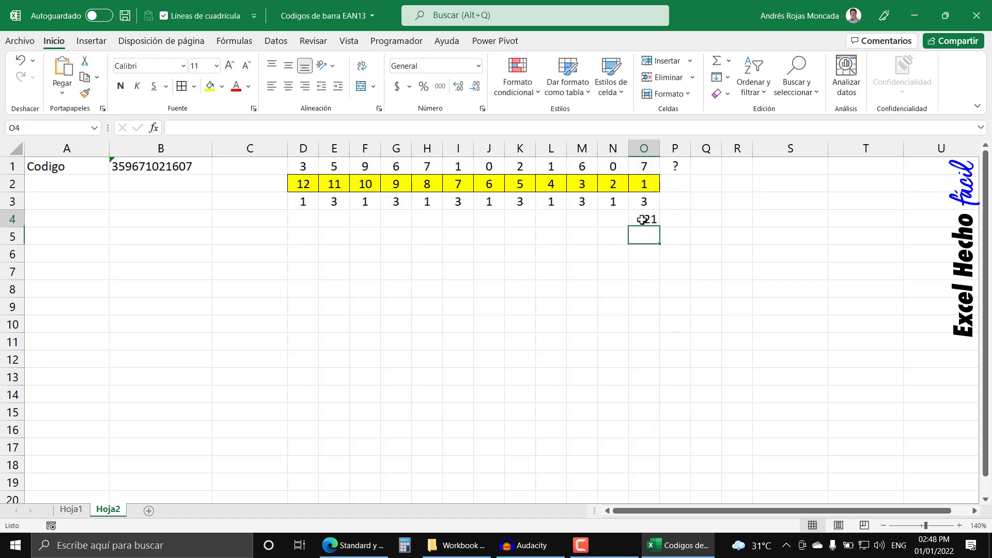
pyautogui.click(643, 219)
pyautogui.moveTo(660, 227)
pyautogui.mouseDown()
pyautogui.moveTo(327, 226)
pyautogui.moveTo(304, 194)
pyautogui.mouseUp()
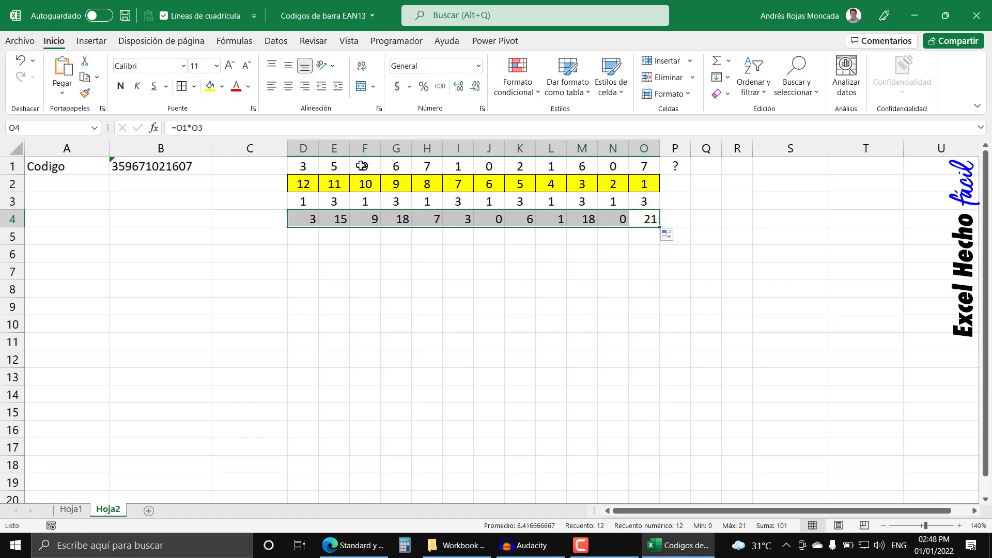
# Centre the products in D4:O4 and walk through columns D and E's digit, weight and product
pyautogui.click(288, 87)
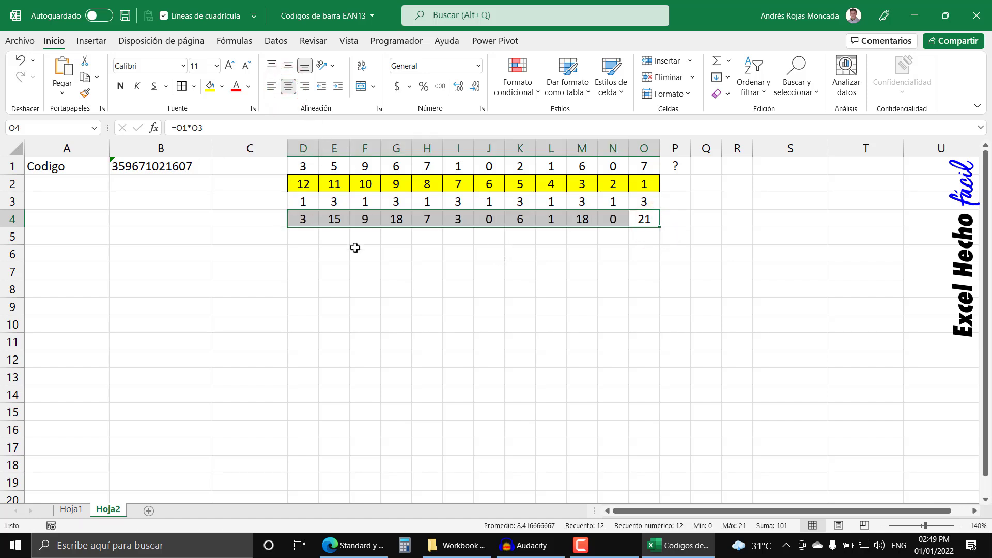
pyautogui.click(303, 220)
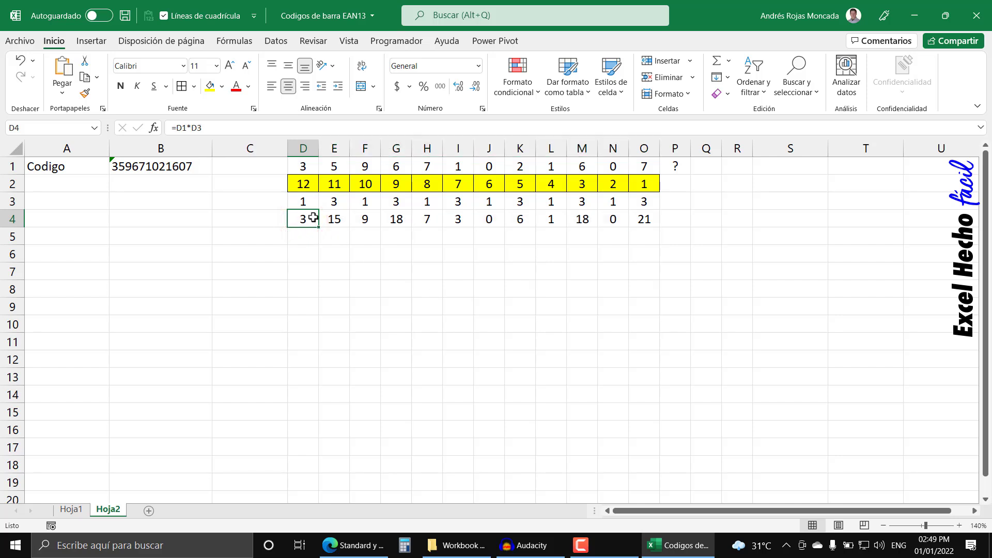
pyautogui.click(333, 167)
pyautogui.click(335, 218)
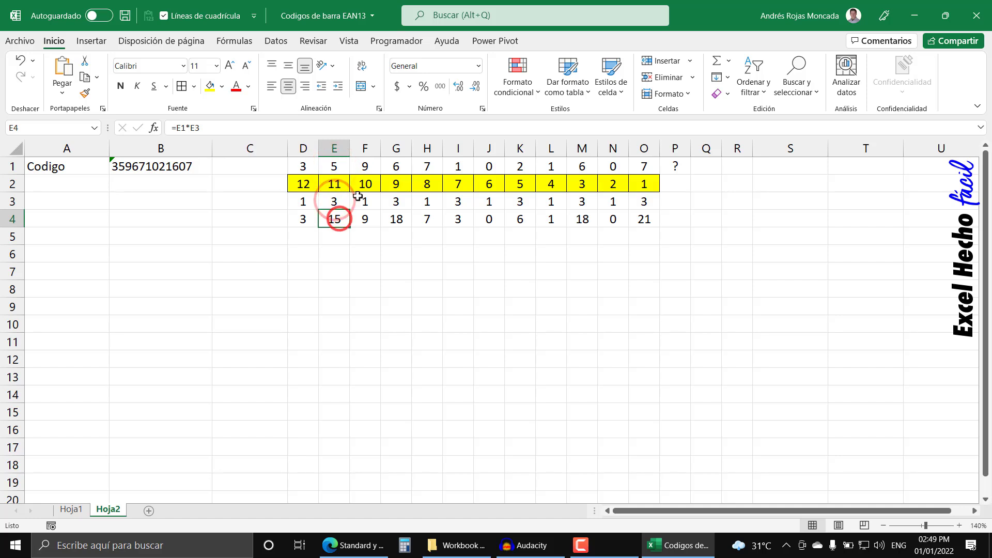
pyautogui.click(303, 166)
pyautogui.click(303, 201)
pyautogui.click(304, 218)
pyautogui.click(334, 166)
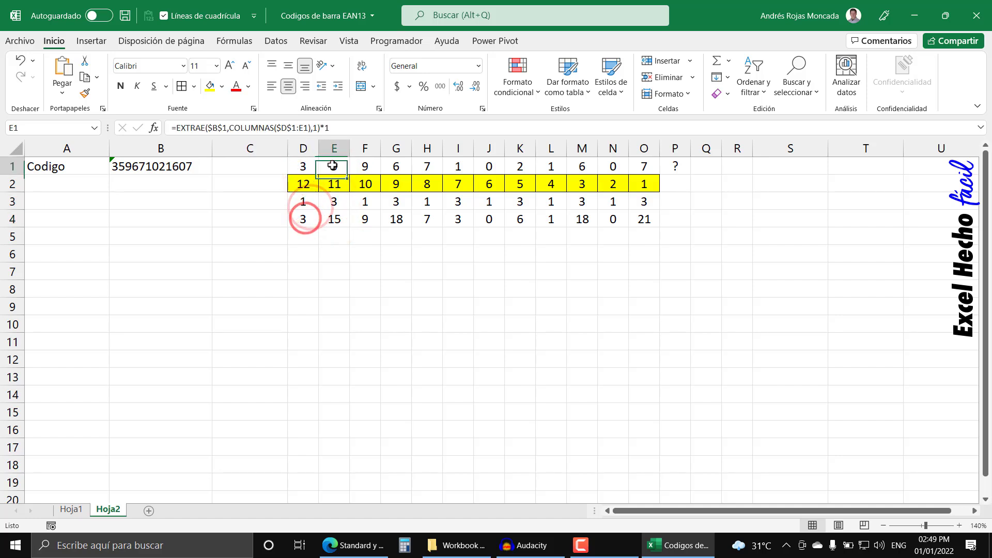
pyautogui.click(335, 200)
pyautogui.click(335, 218)
# Walk through the digit, weight and product cells for columns F to O
pyautogui.click(366, 165)
pyautogui.click(366, 200)
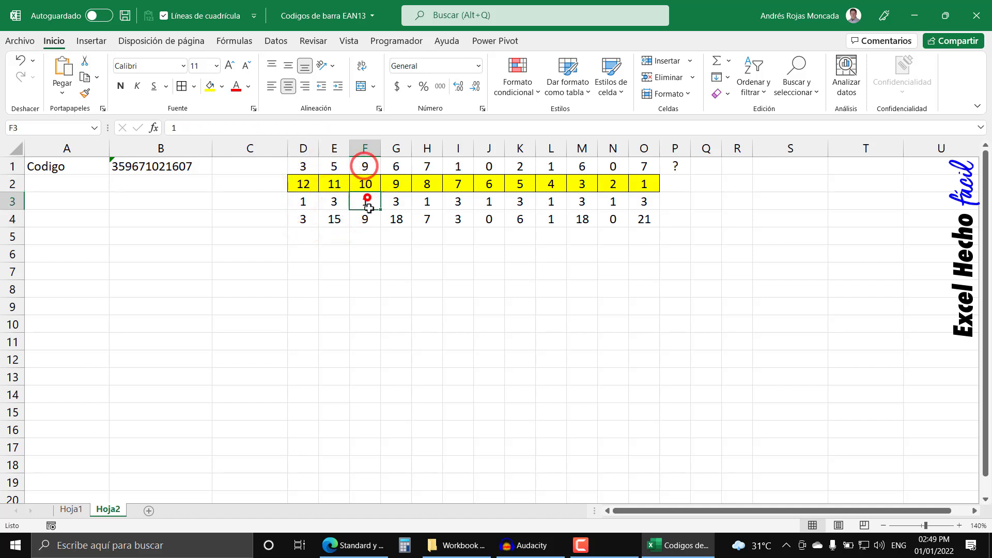
pyautogui.click(367, 220)
pyautogui.click(396, 166)
pyautogui.click(396, 201)
pyautogui.click(397, 219)
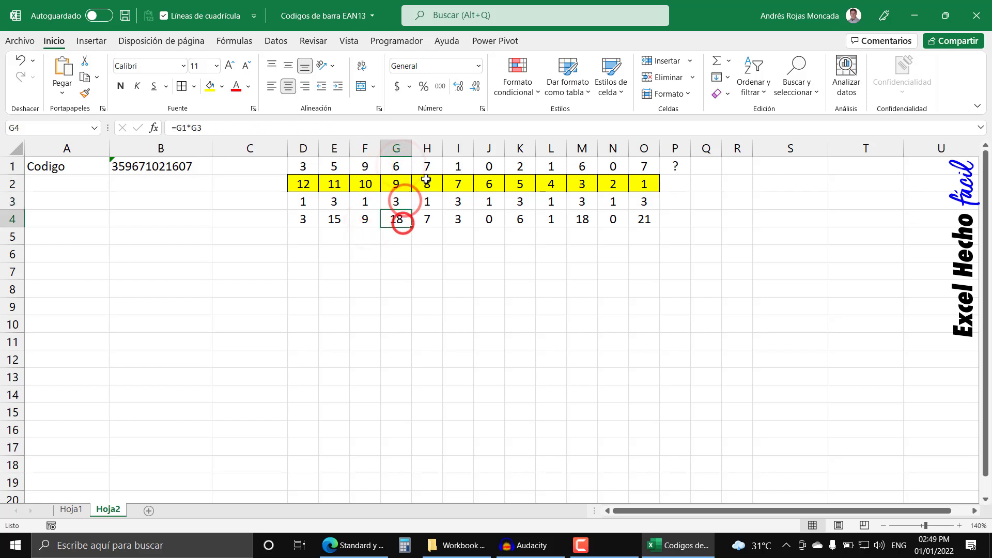
pyautogui.click(426, 166)
pyautogui.click(428, 202)
pyautogui.click(428, 220)
pyautogui.click(460, 166)
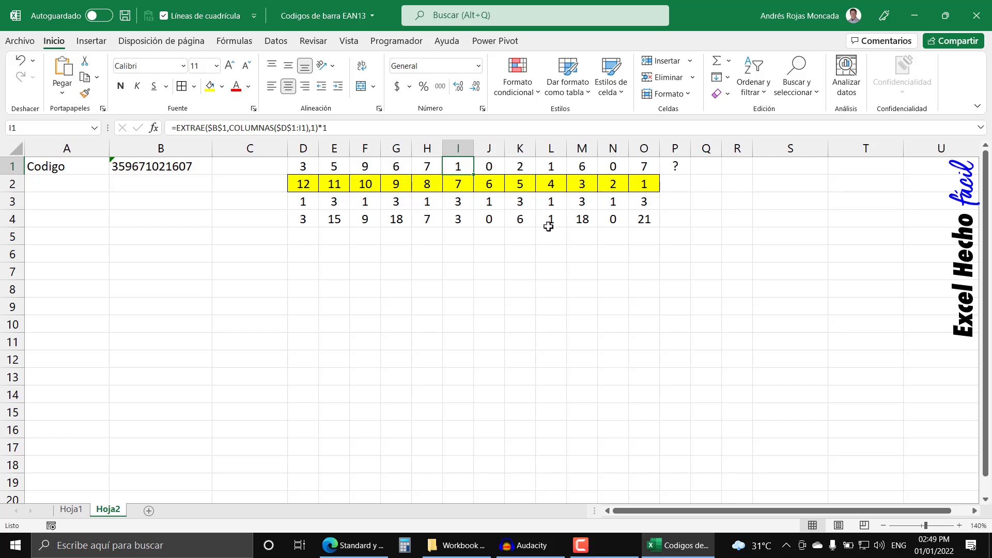
pyautogui.click(550, 166)
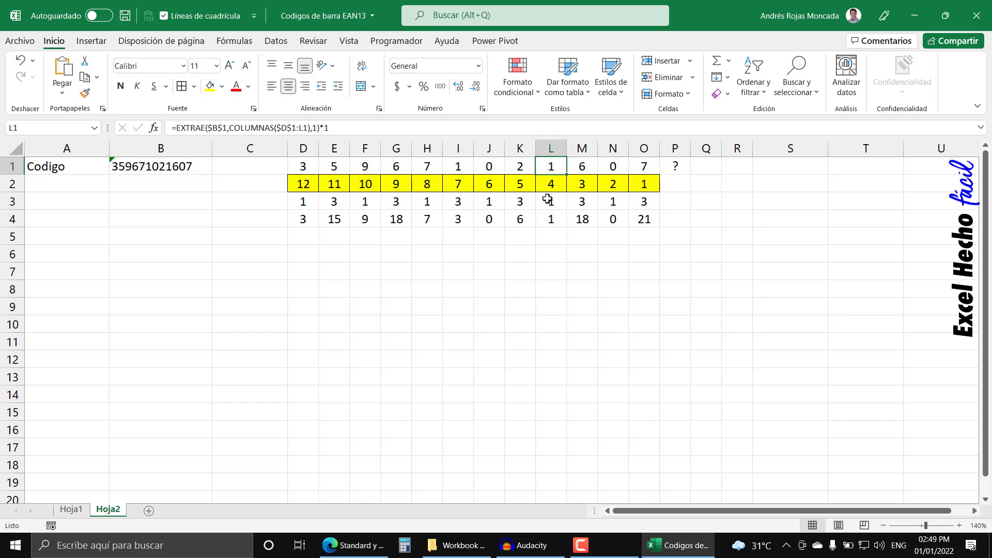
pyautogui.click(548, 202)
pyautogui.click(654, 222)
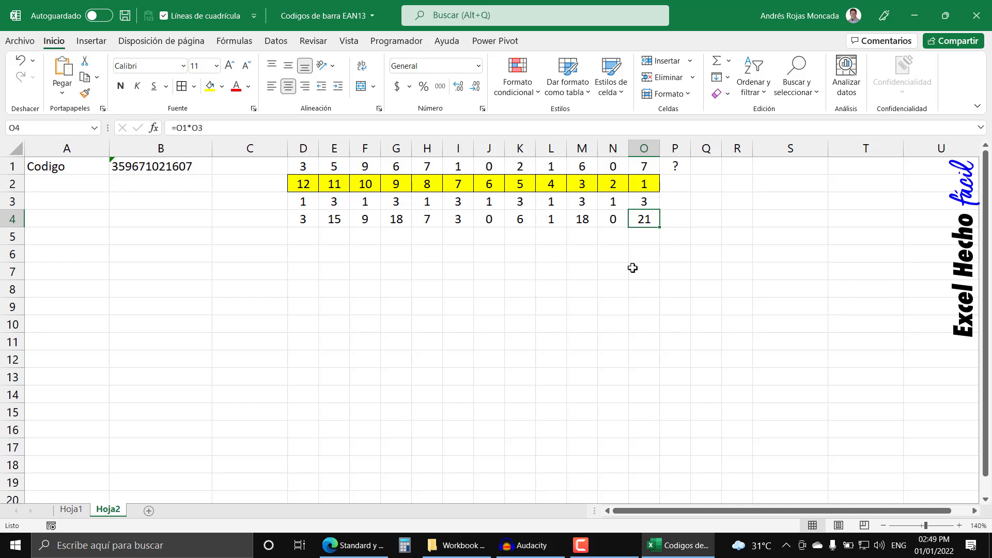
# Enter ? in P2, P3 and P4, then centre P1:P4
pyautogui.click(676, 184)
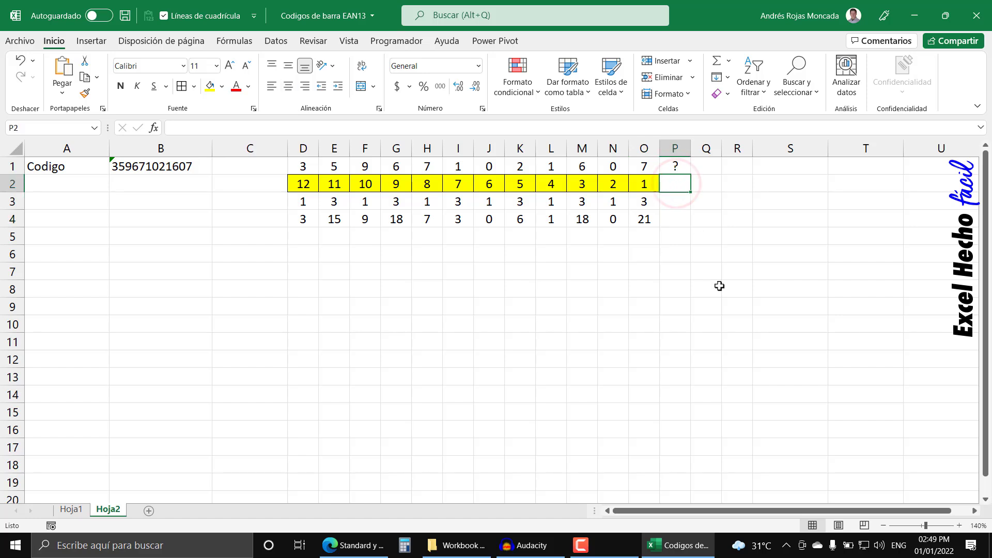
pyautogui.write('?')
pyautogui.press('Return')
pyautogui.write('?')
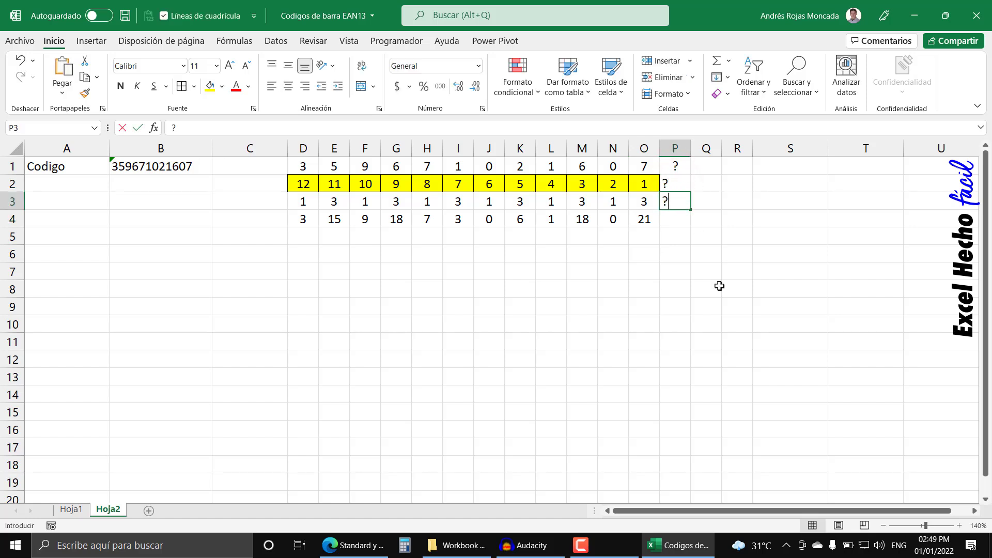
pyautogui.press('Return')
pyautogui.write('?')
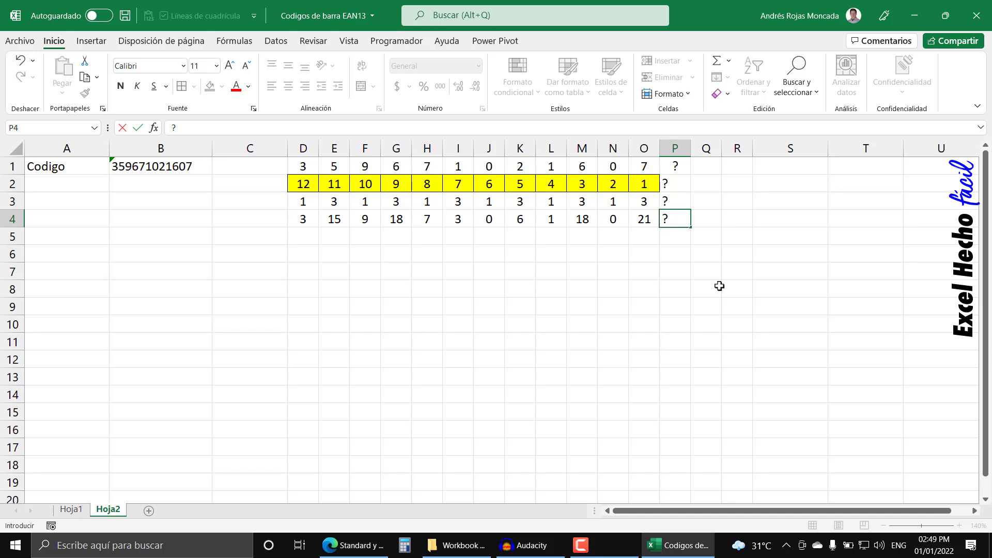
pyautogui.press('Return')
pyautogui.moveTo(677, 167); pyautogui.dragTo(680, 219)
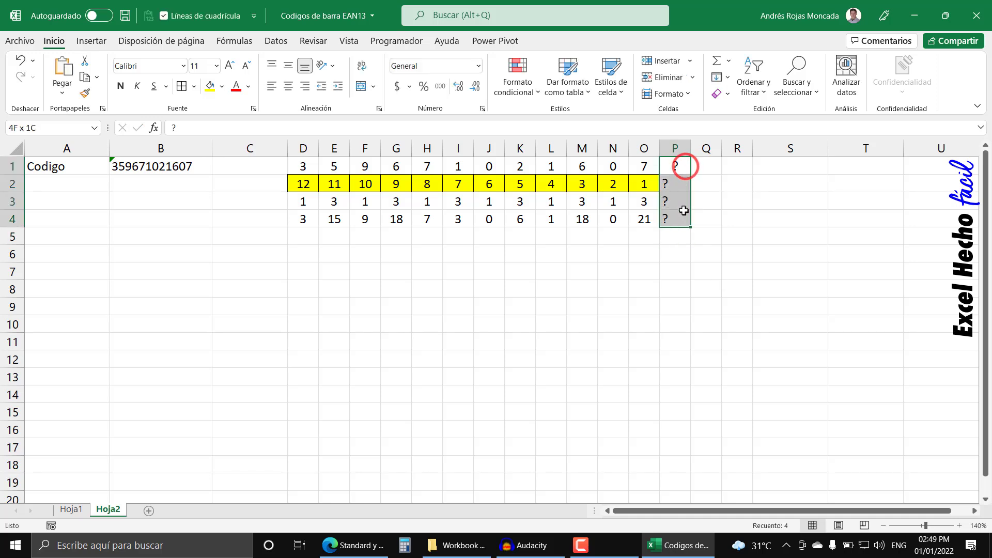
pyautogui.click(287, 87)
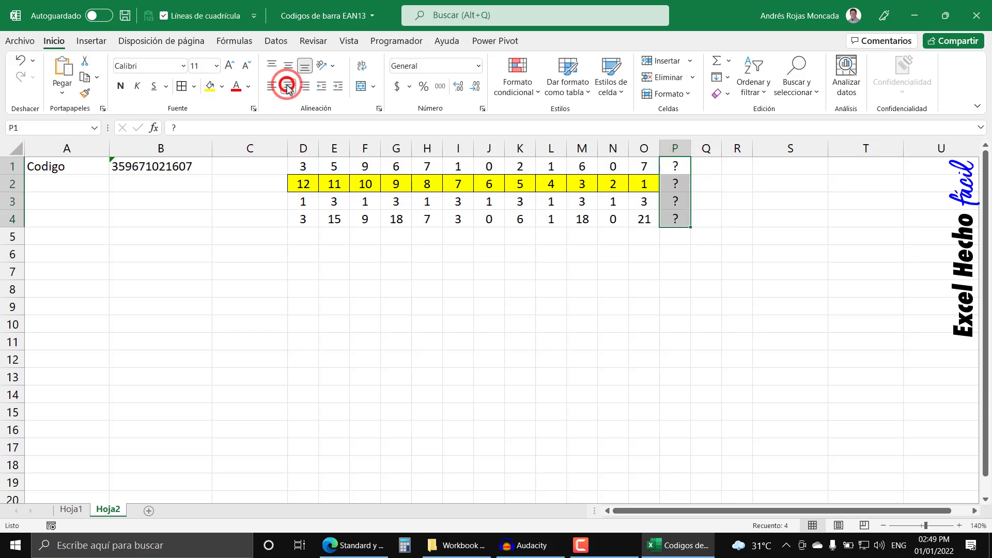
pyautogui.click(653, 249)
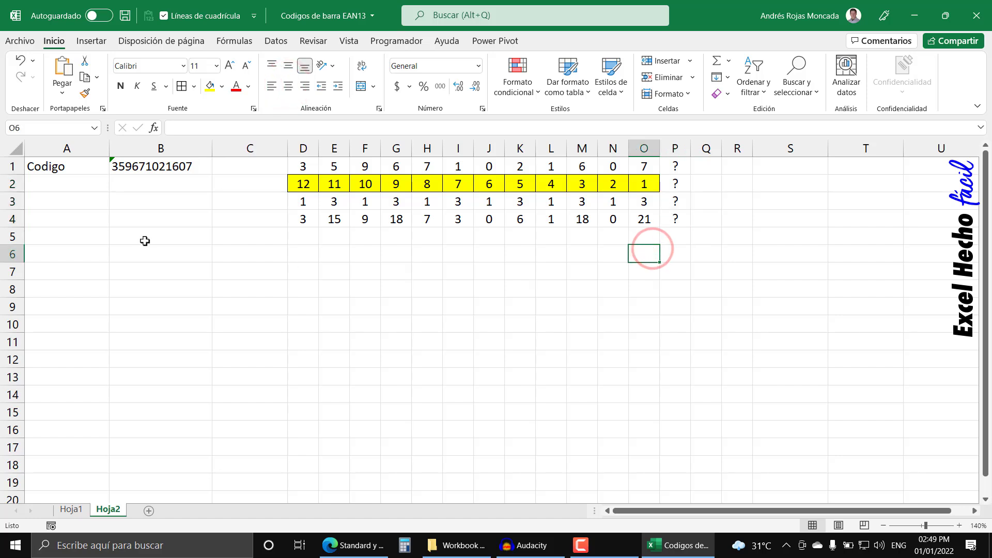
# Enter the label Suma in cell A6
pyautogui.click(61, 253)
pyautogui.write('S')
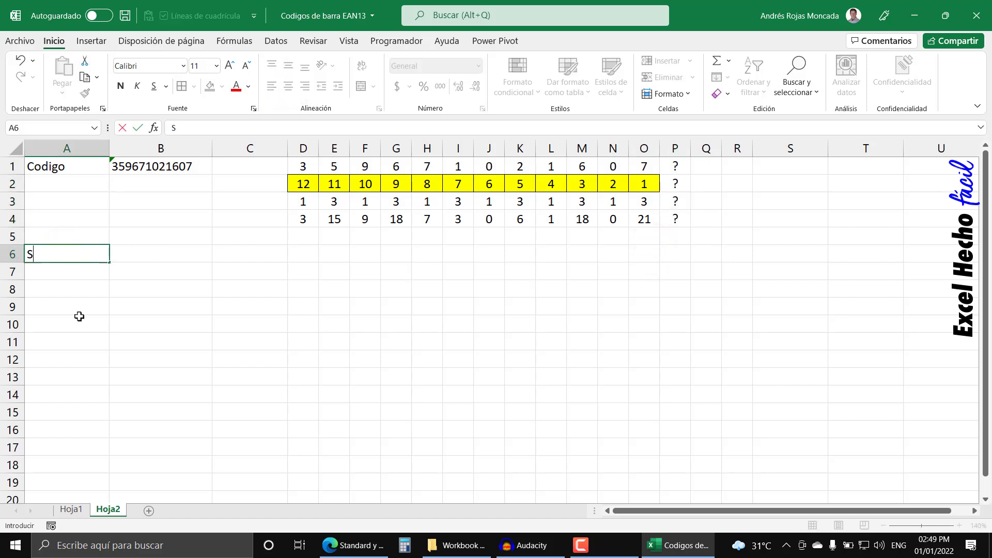
pyautogui.write('uma')
pyautogui.press('Return')
pyautogui.press('Up')
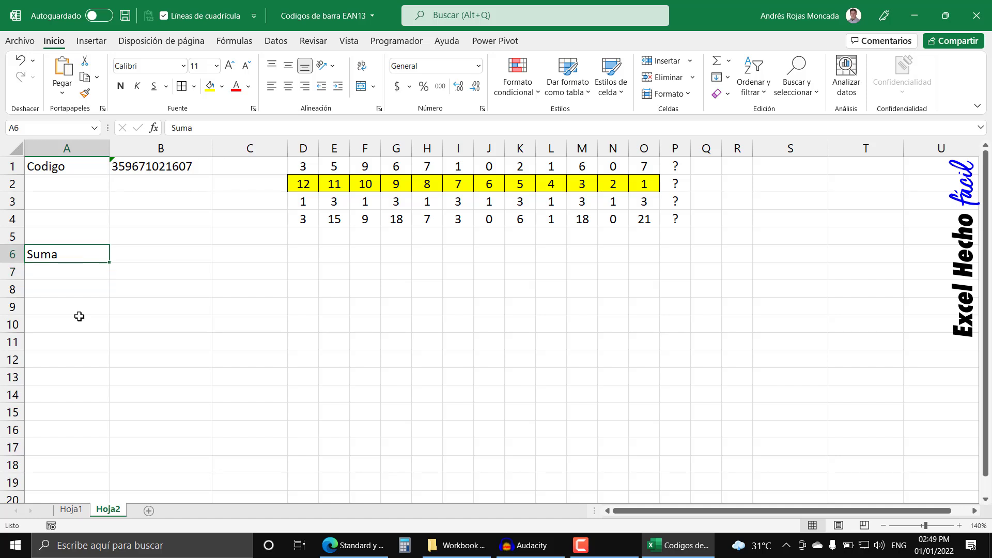
# Give the Codigo label in A1 a dark navy fill with bold white text
pyautogui.click(73, 162)
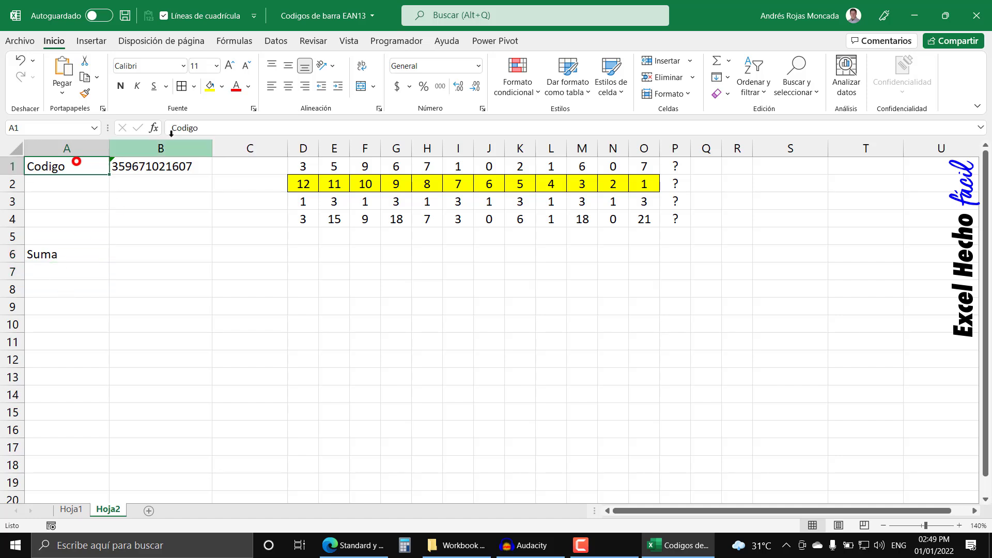
pyautogui.click(222, 86)
pyautogui.click(239, 248)
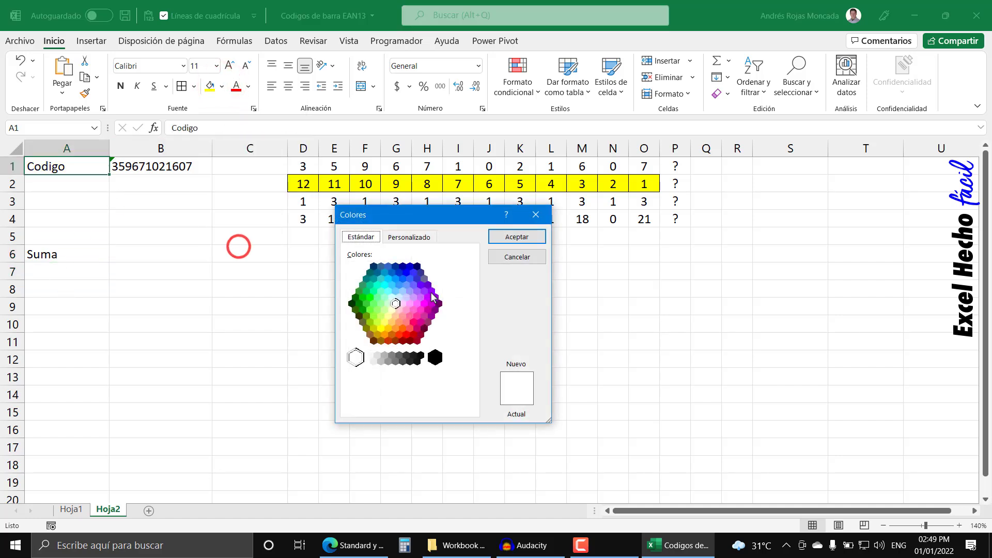
pyautogui.click(416, 269)
pyautogui.click(519, 229)
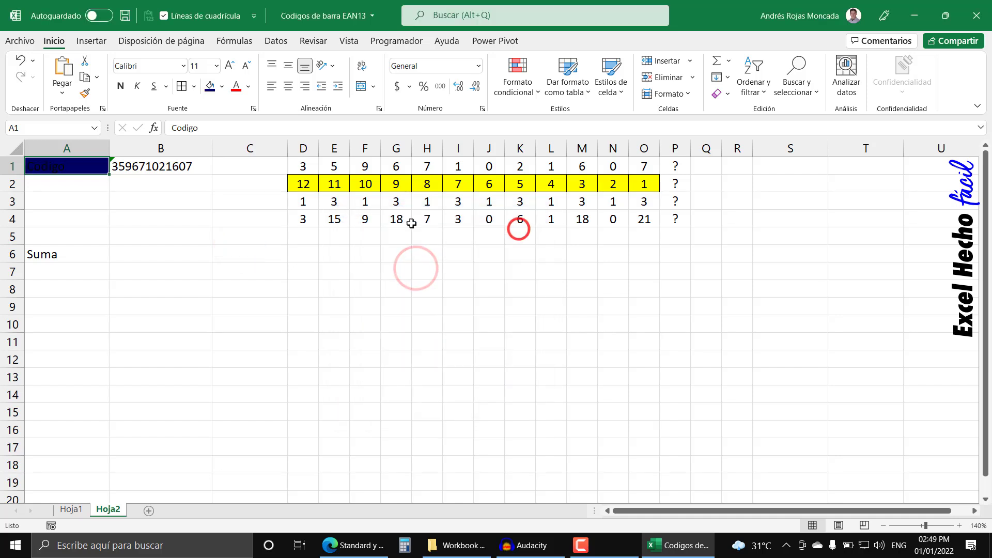
pyautogui.click(120, 86)
pyautogui.click(248, 87)
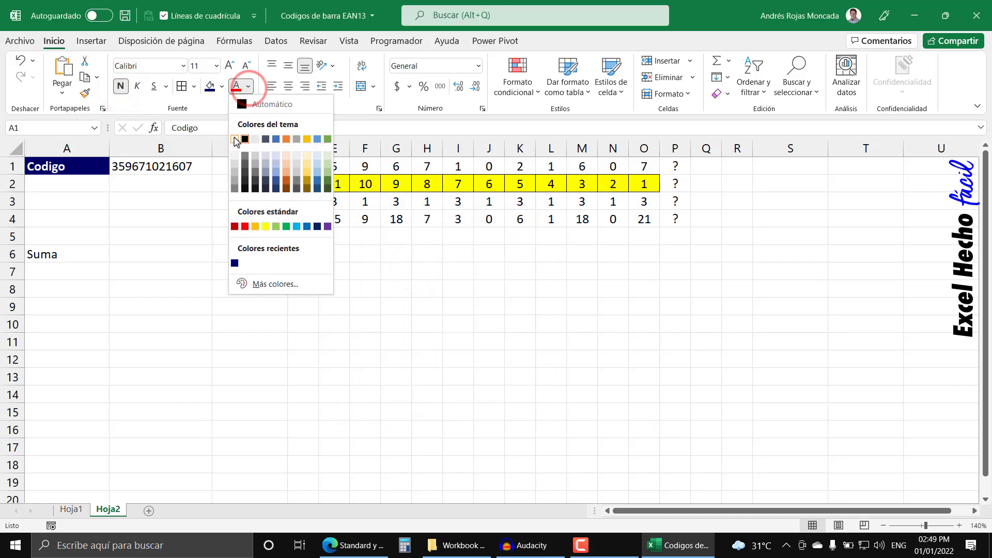
pyautogui.click(234, 139)
# Fill B1 light blue and add borders around A1:B1
pyautogui.click(141, 167)
pyautogui.click(221, 87)
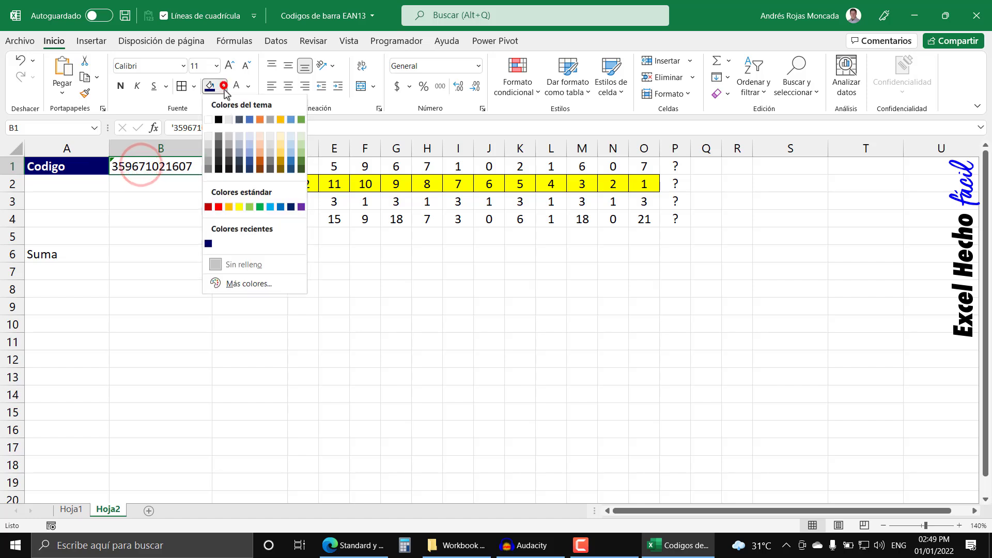
pyautogui.click(235, 281)
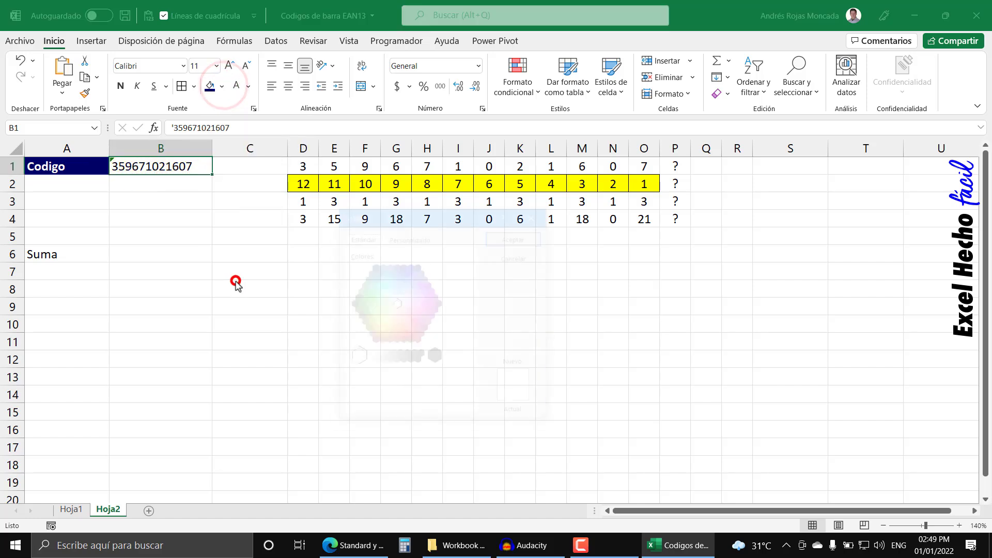
pyautogui.click(398, 293)
pyautogui.click(499, 238)
pyautogui.moveTo(78, 166); pyautogui.dragTo(155, 166)
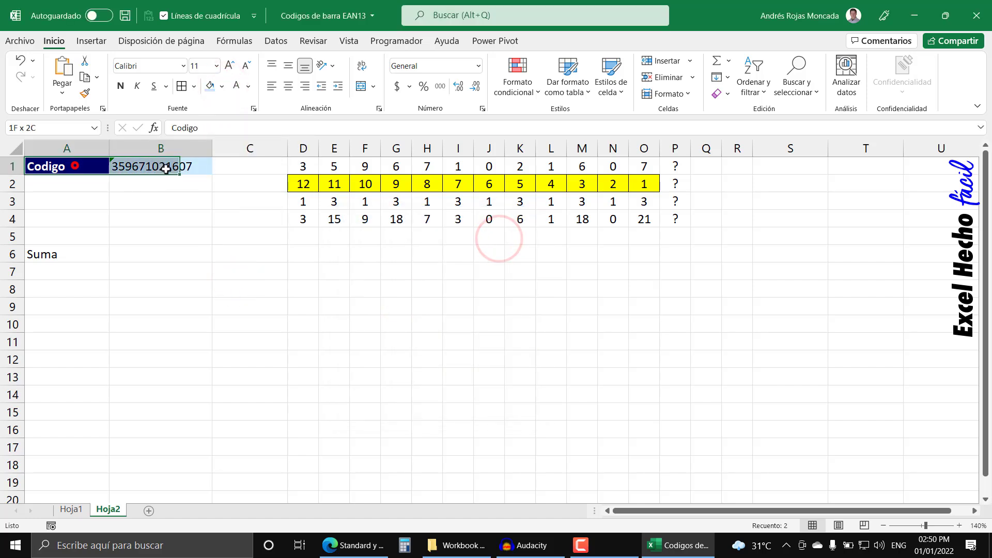
pyautogui.click(182, 87)
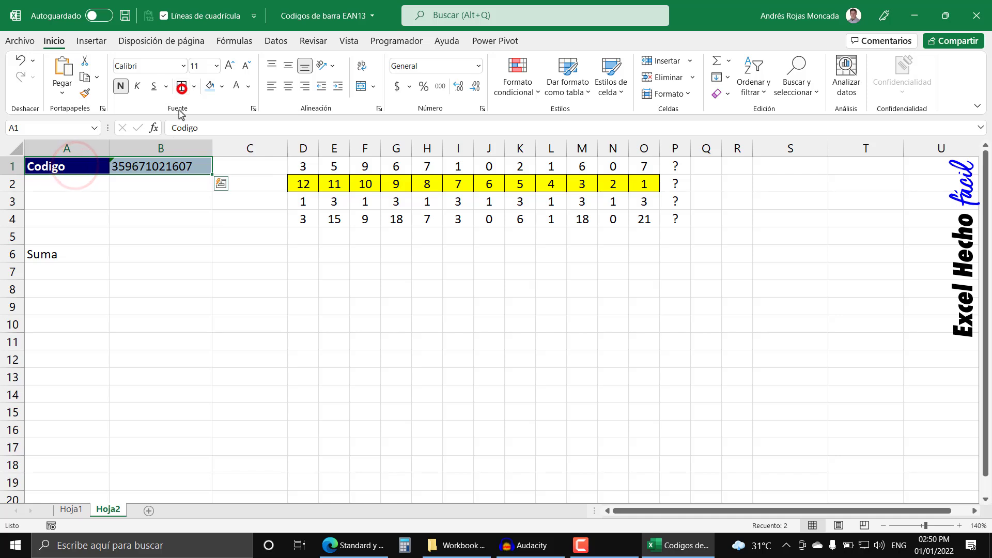
pyautogui.click(72, 166)
# Style A6 navy with bold white text and fill B6 light blue, matching the Codigo row
pyautogui.click(67, 255)
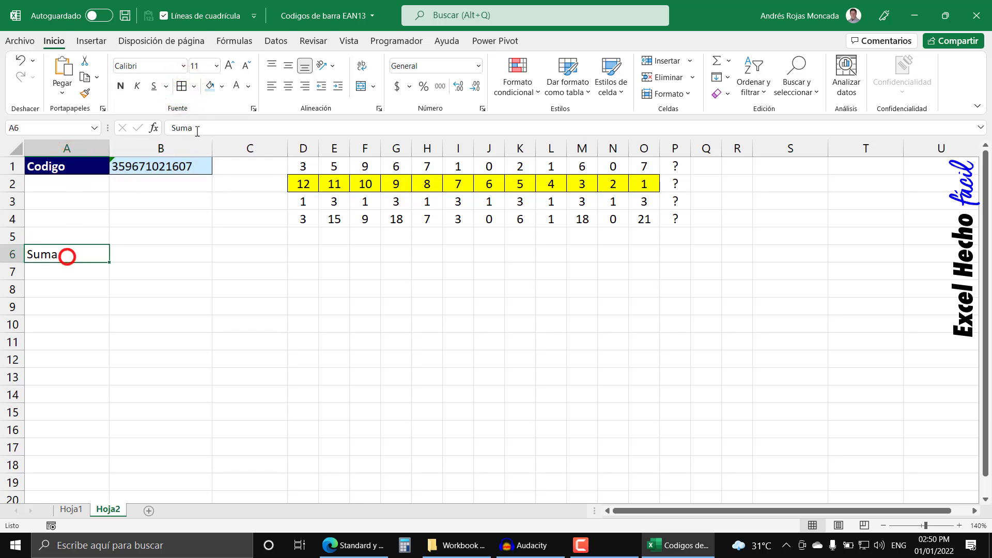
pyautogui.click(221, 87)
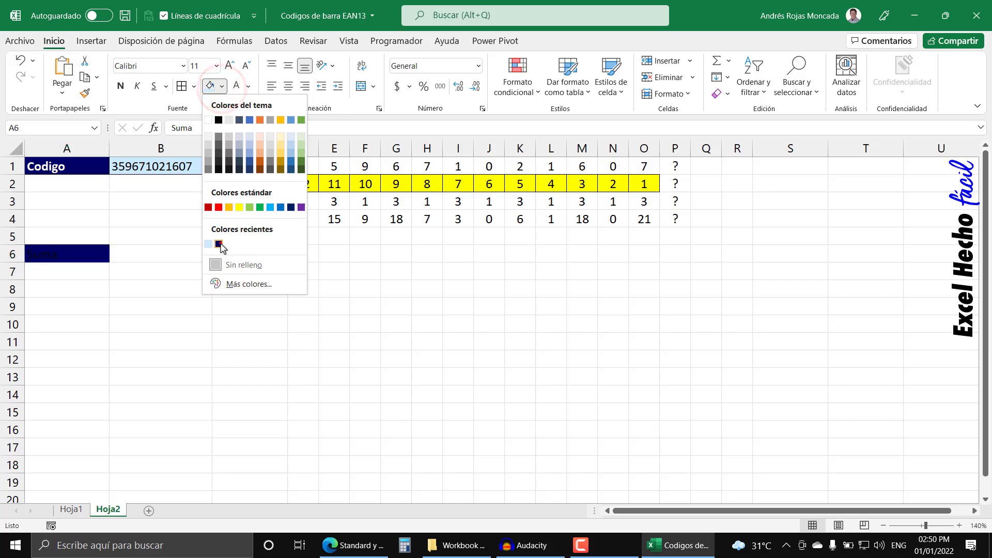
pyautogui.click(218, 244)
pyautogui.click(120, 85)
pyautogui.click(236, 85)
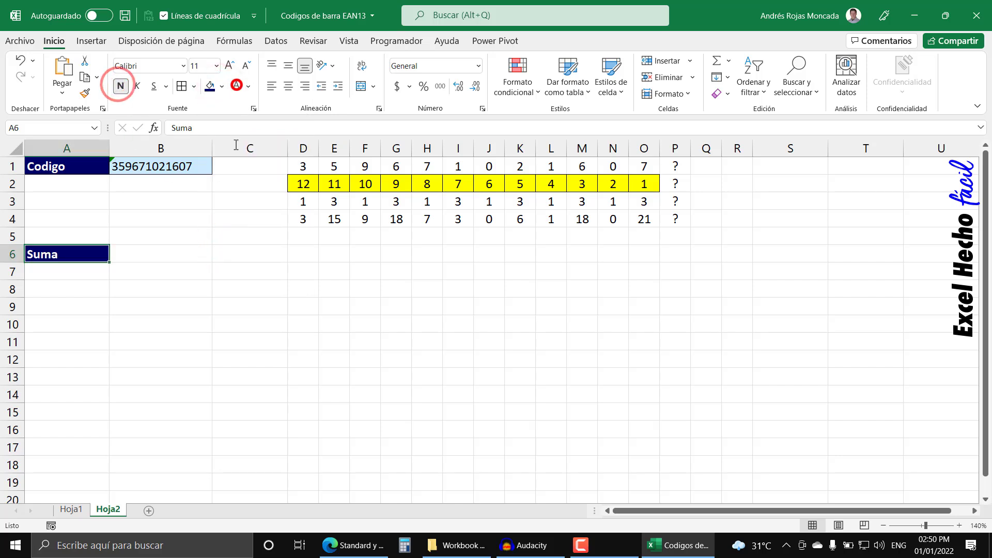
pyautogui.click(150, 254)
pyautogui.click(222, 86)
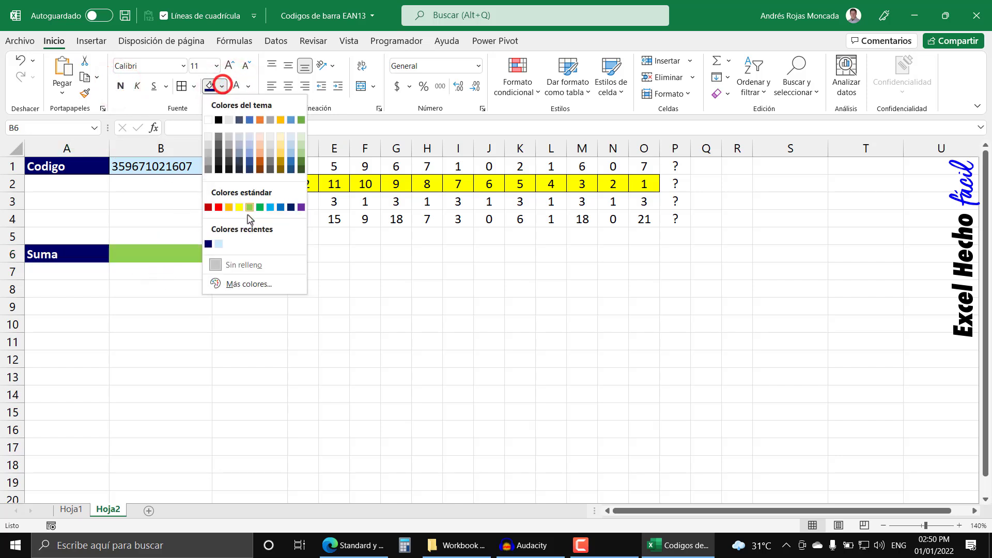
pyautogui.click(218, 244)
pyautogui.moveTo(68, 253); pyautogui.dragTo(182, 255)
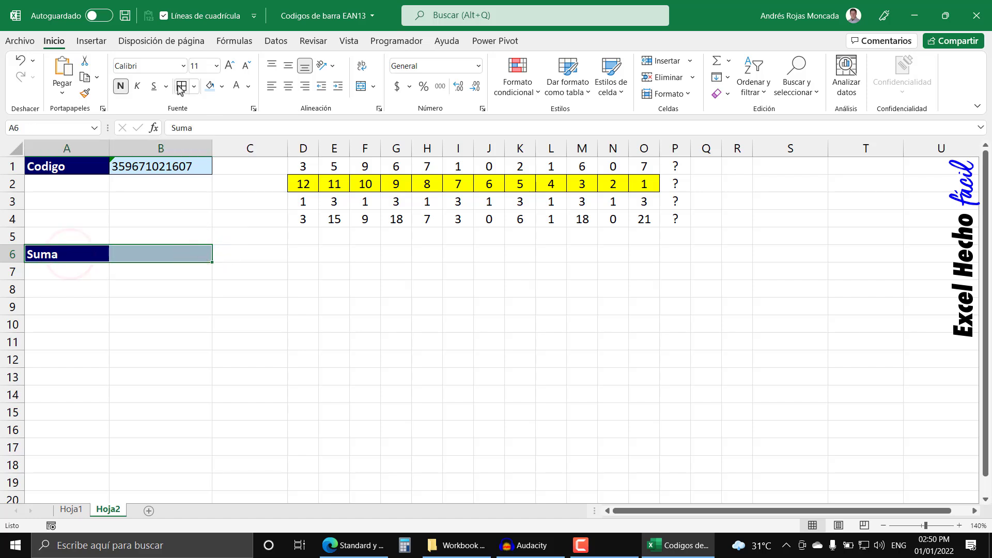
pyautogui.click(120, 254)
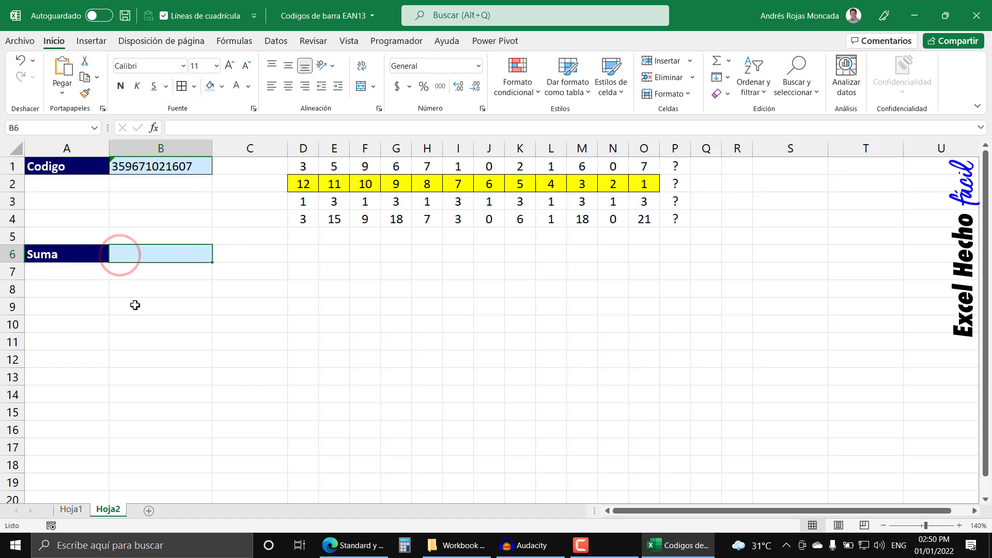
pyautogui.click(60, 256)
# Enter =SUMA(D4:O4) in B6 to total the weighted products, giving 101
pyautogui.click(137, 257)
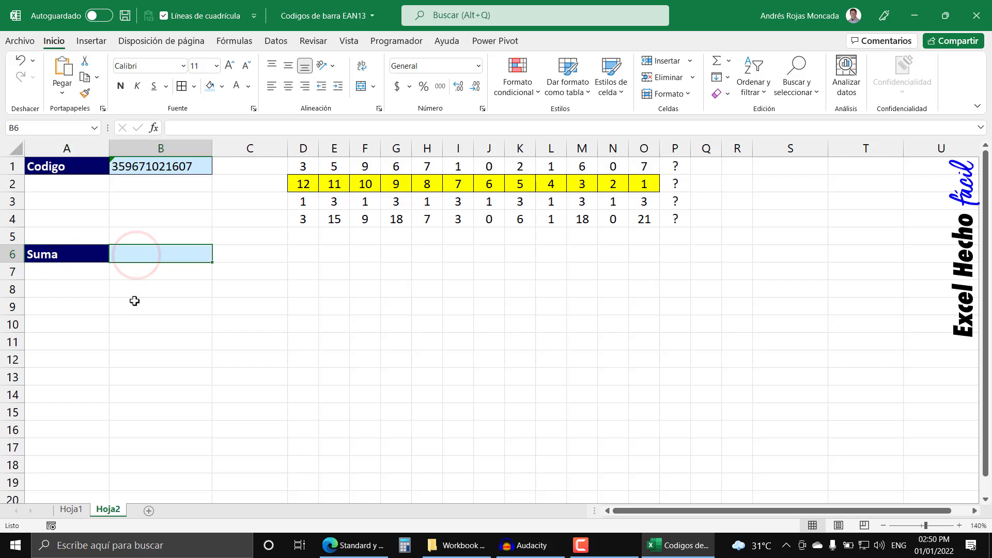
pyautogui.write('=SU')
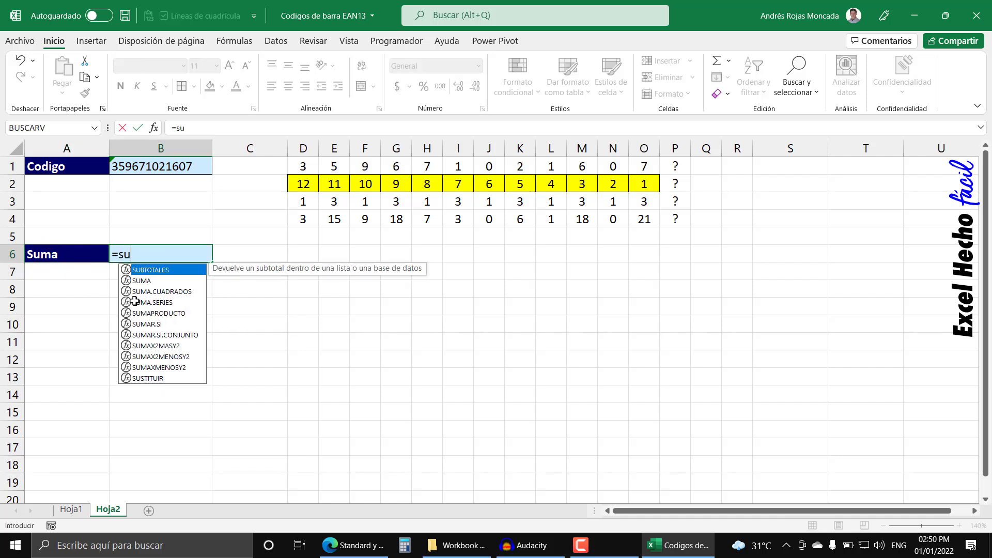
pyautogui.write('MA(')
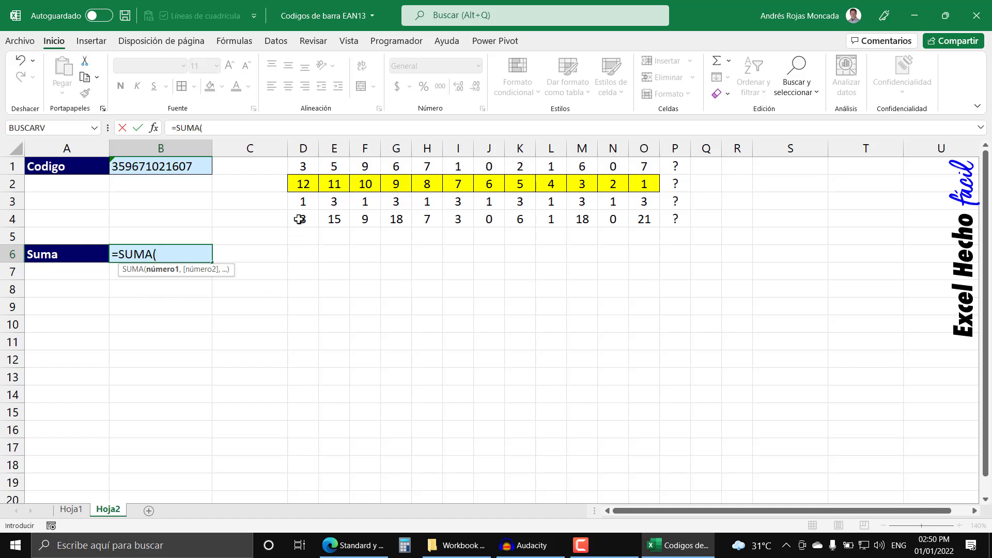
pyautogui.moveTo(299, 219); pyautogui.dragTo(639, 218)
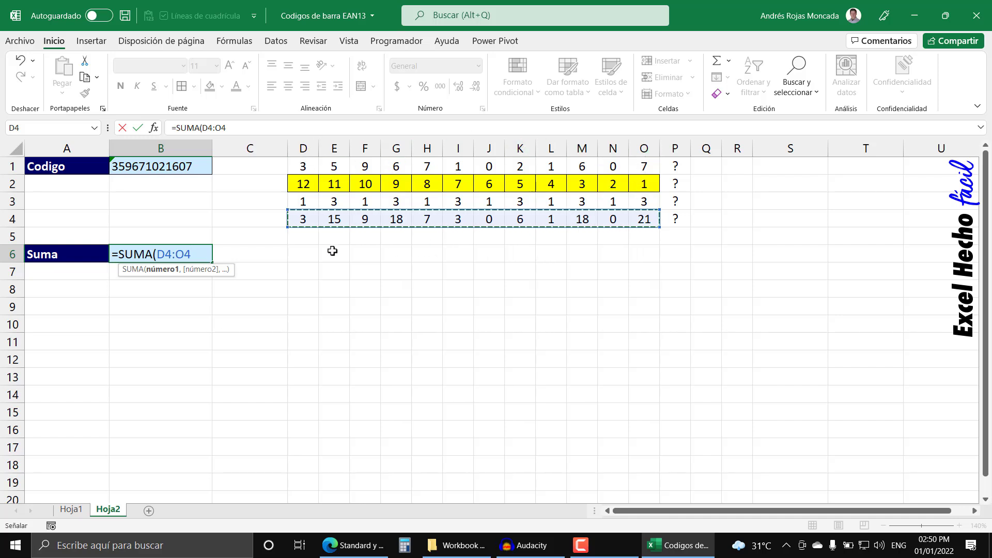
pyautogui.write(')')
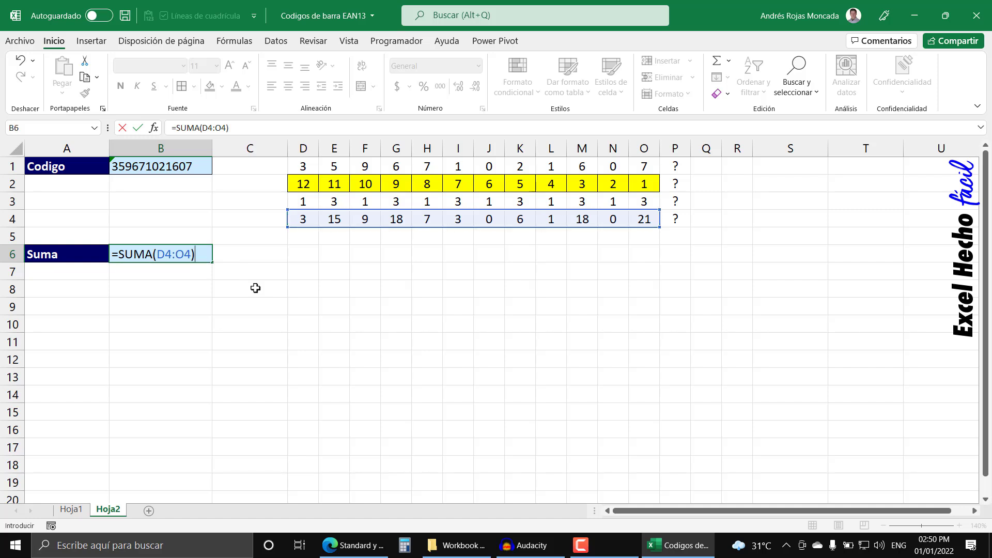
pyautogui.press('Return')
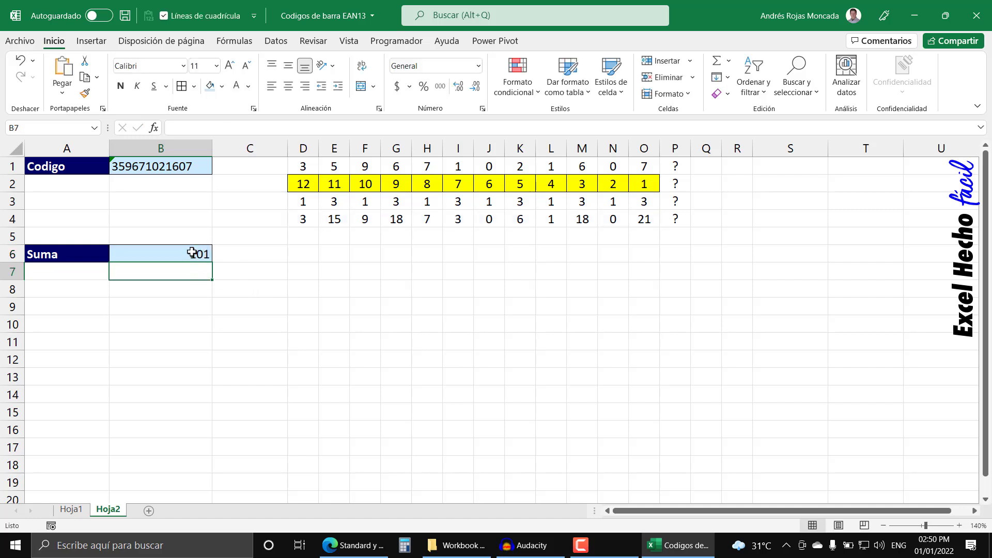
pyautogui.click(192, 252)
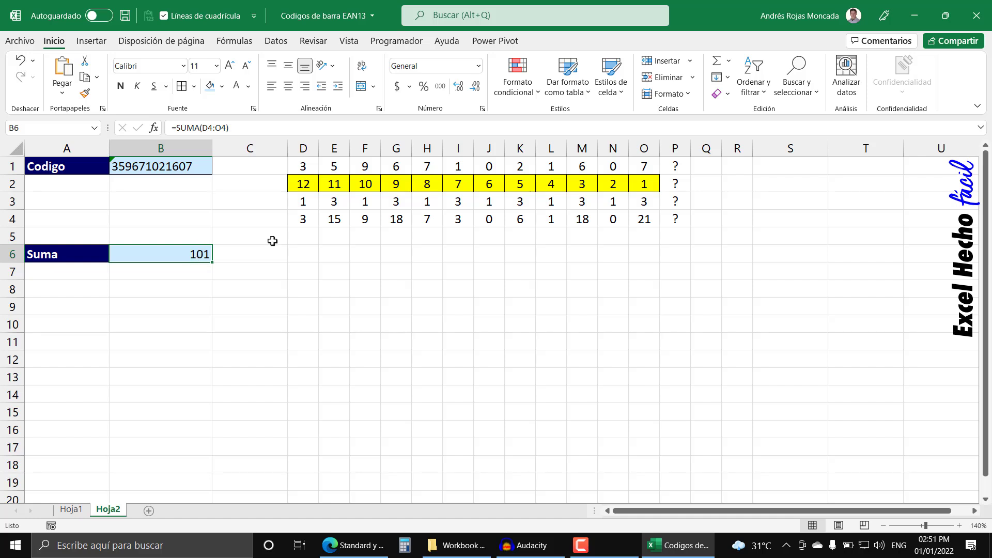
pyautogui.click(82, 271)
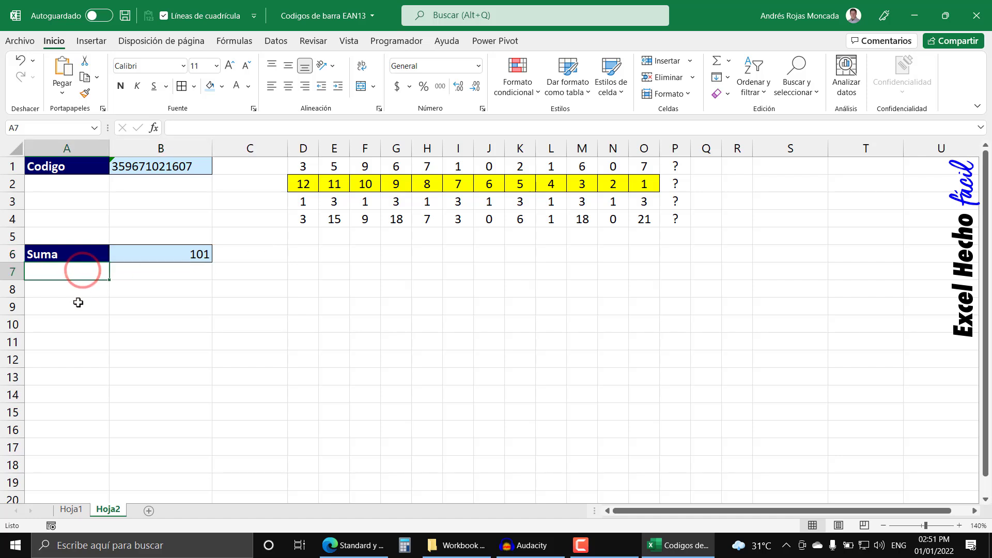
# Label A7 'Multiplo de 10 Mayor', then shorten it to M10M
pyautogui.write('Multiplo de ')
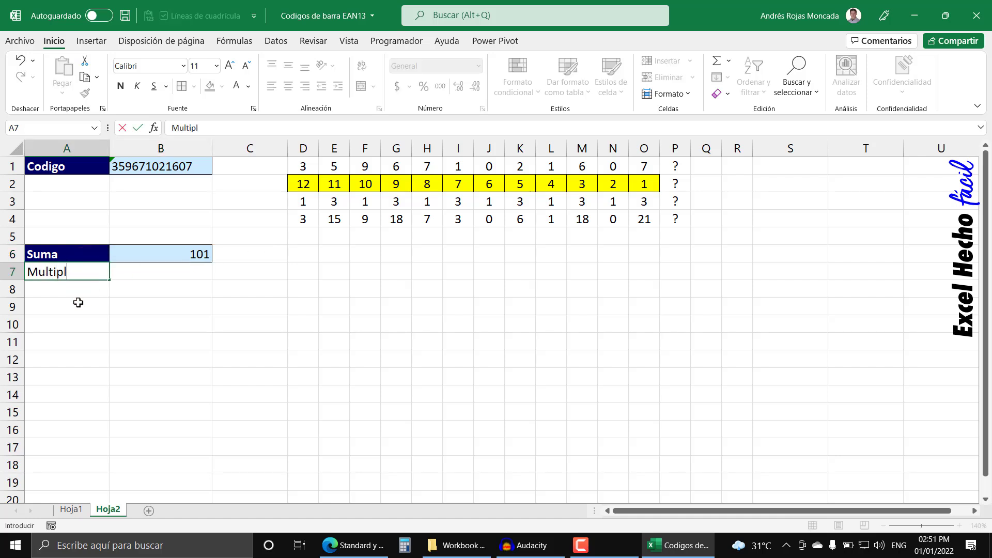
pyautogui.write('10 ')
pyautogui.write('Mayor')
pyautogui.press('Return')
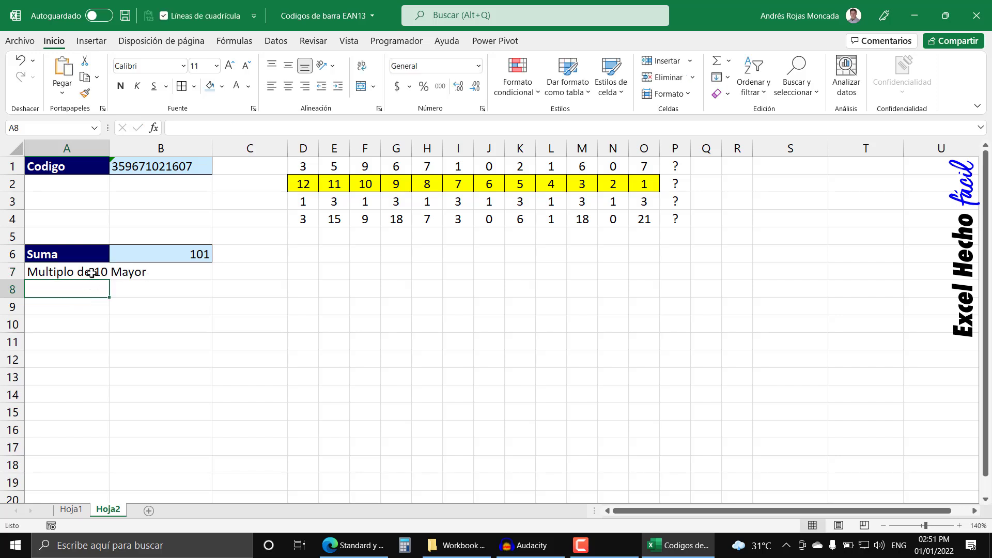
pyautogui.click(91, 273)
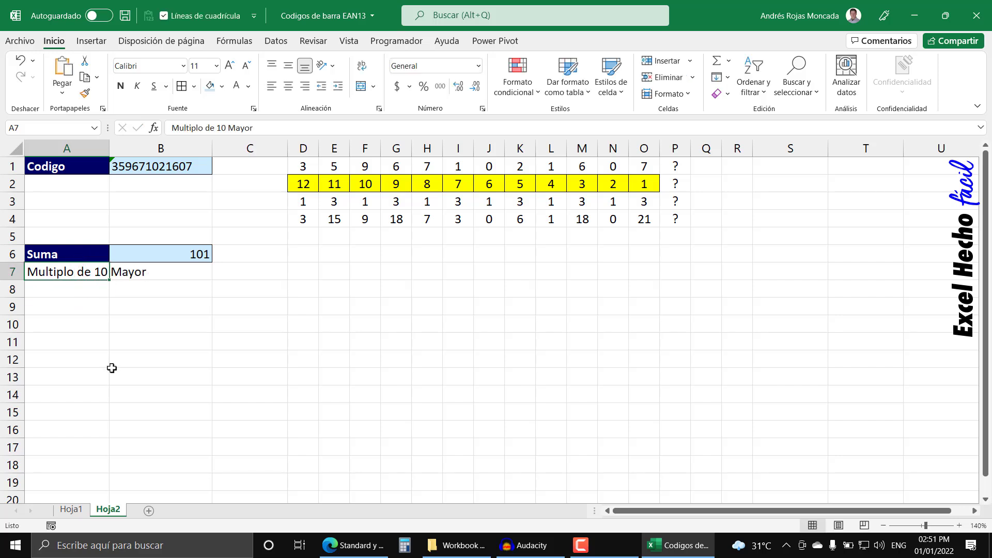
pyautogui.write('M10M')
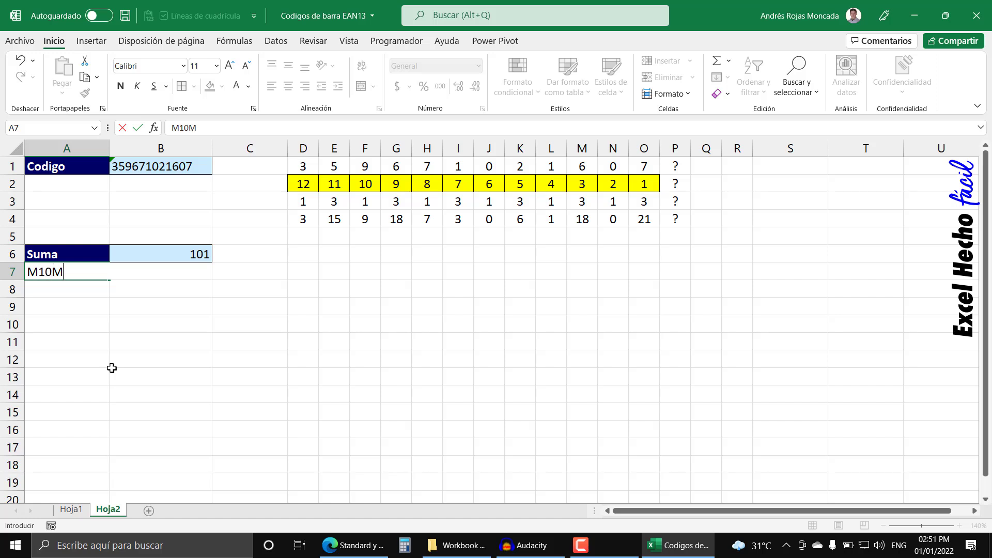
pyautogui.press('Return')
pyautogui.click(74, 273)
# Enter =MULTIPLO.SUPERIOR.MAT(B6,10) in B7 to round 101 up to 110
pyautogui.click(159, 276)
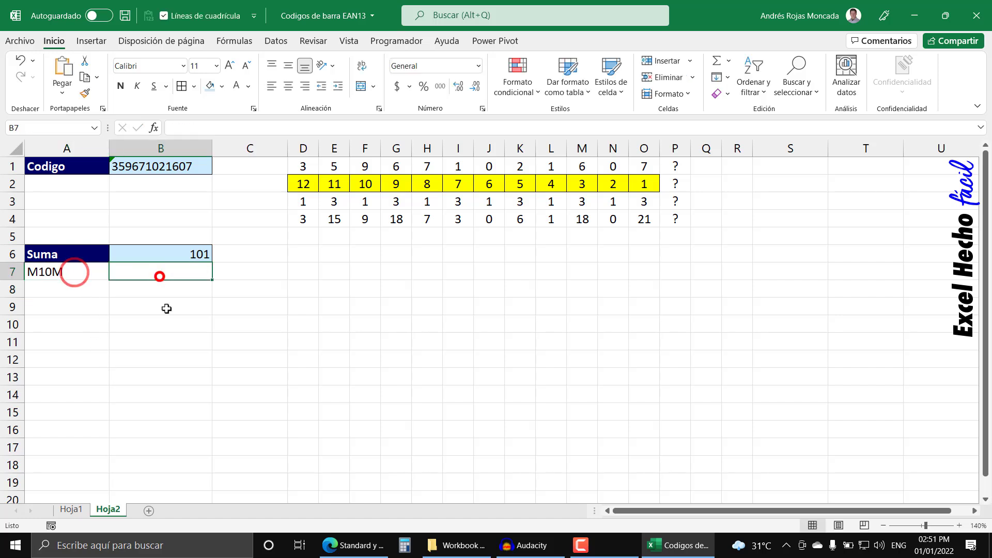
pyautogui.write('=m')
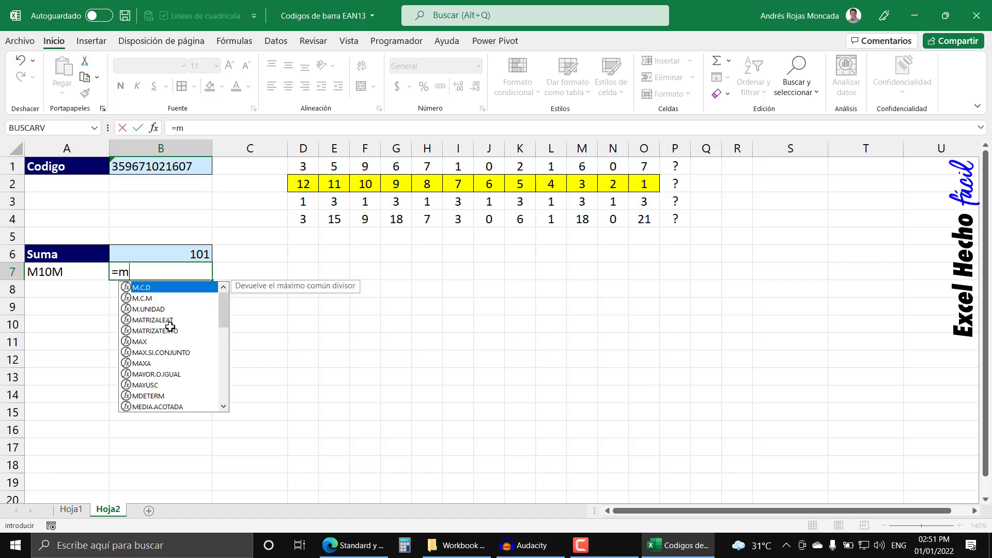
pyautogui.write('ul')
pyautogui.press('Down')
pyautogui.press('Down')
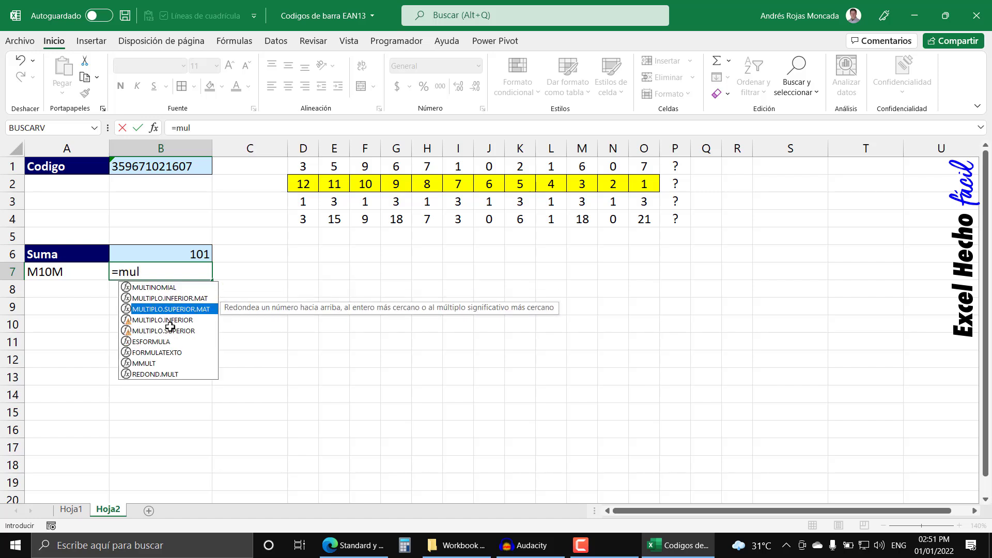
pyautogui.press('Tab')
pyautogui.click(194, 252)
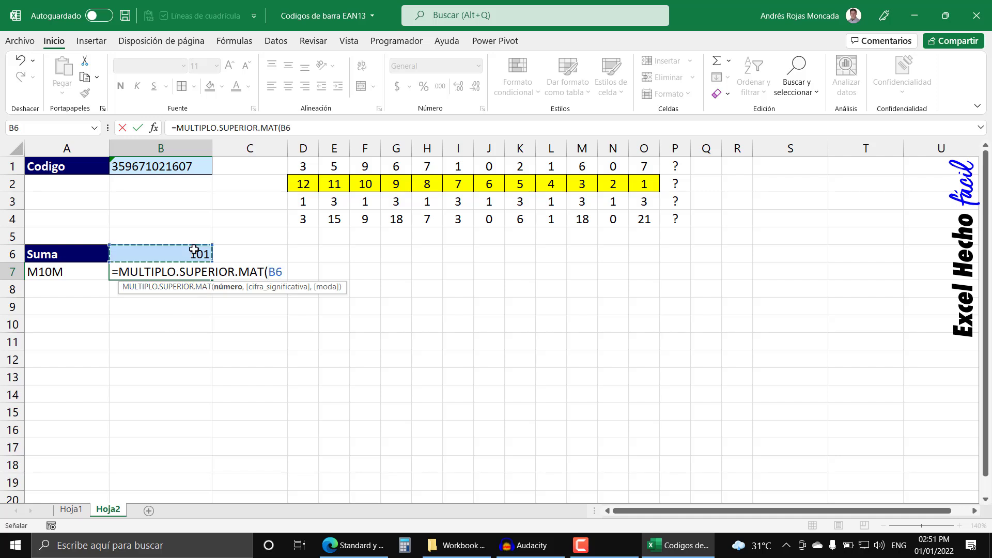
pyautogui.write(',10')
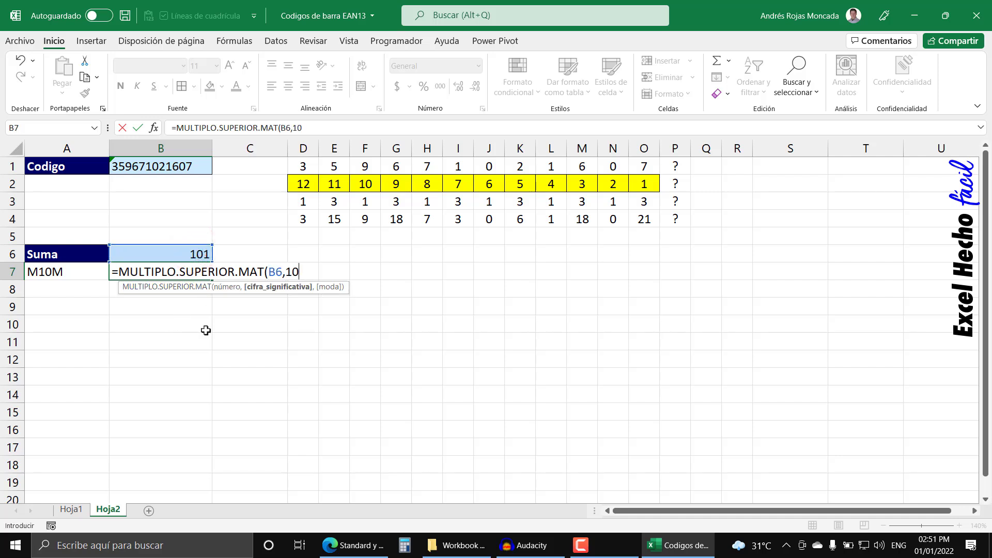
pyautogui.write(')')
pyautogui.press('Return')
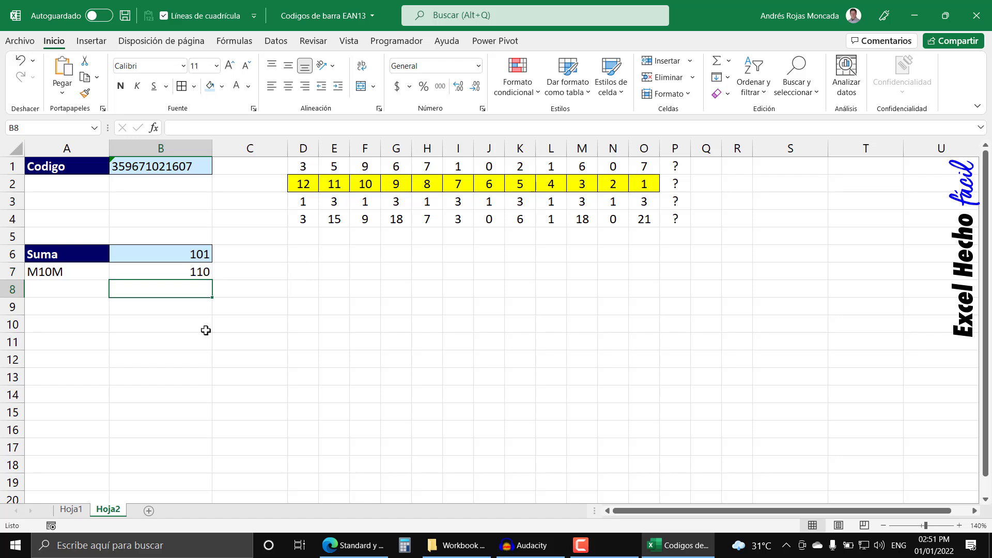
pyautogui.click(194, 273)
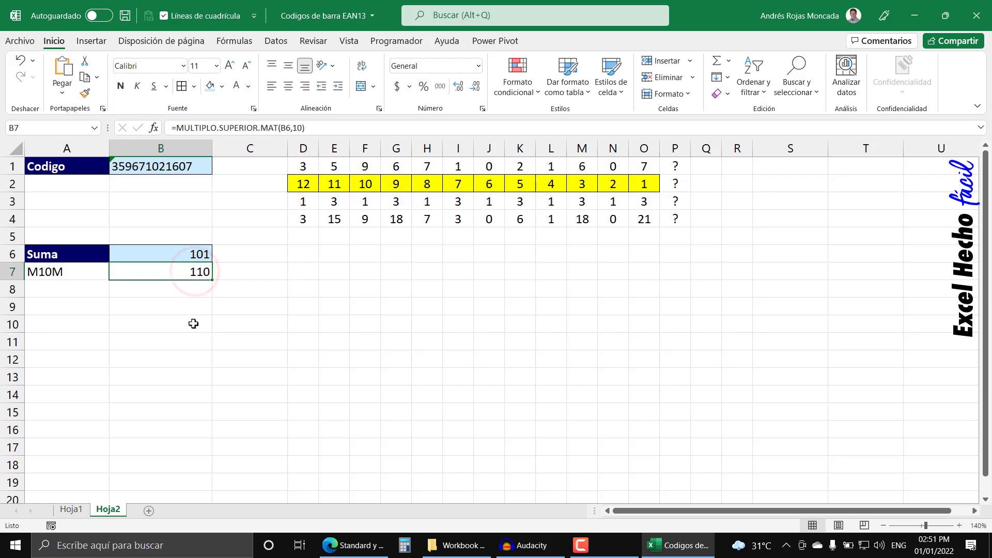
pyautogui.click(193, 255)
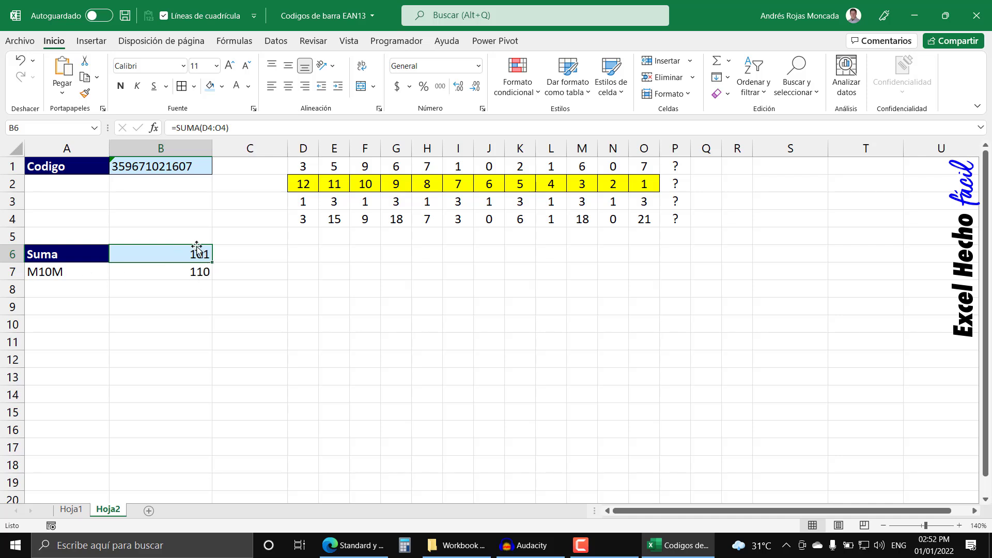
# Copy the Suma row's formatting from A6:B6 onto A7:B7 with Format Painter
pyautogui.click(89, 256)
pyautogui.moveTo(88, 257); pyautogui.dragTo(129, 257)
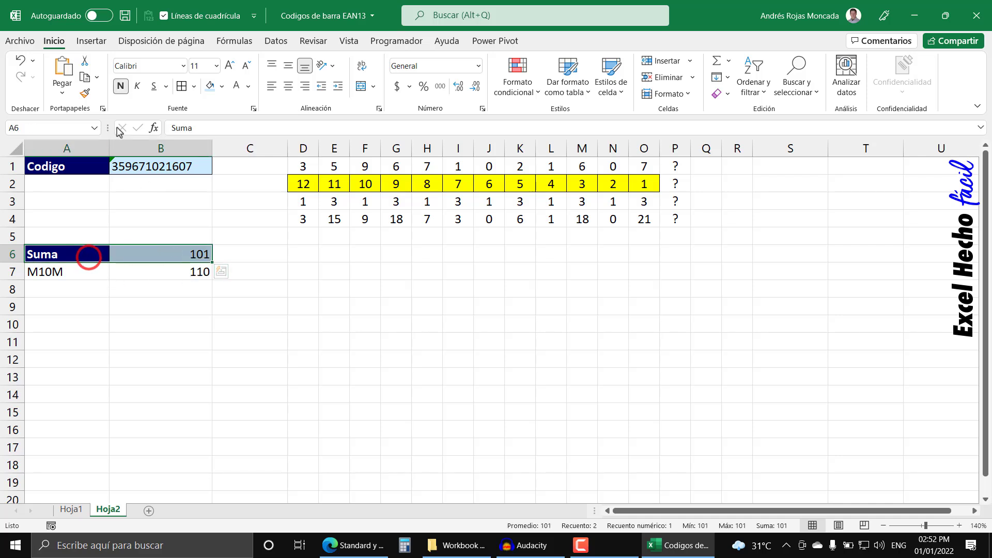
pyautogui.click(85, 93)
pyautogui.moveTo(68, 269); pyautogui.dragTo(190, 270)
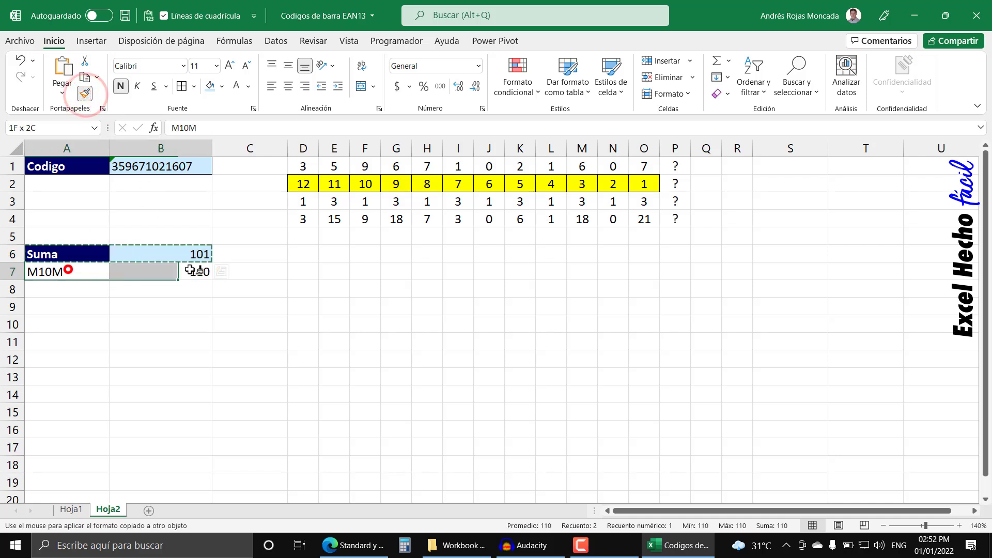
# Add the label Num. Control in A8 and format A8:B8 like the M10M row
pyautogui.click(73, 288)
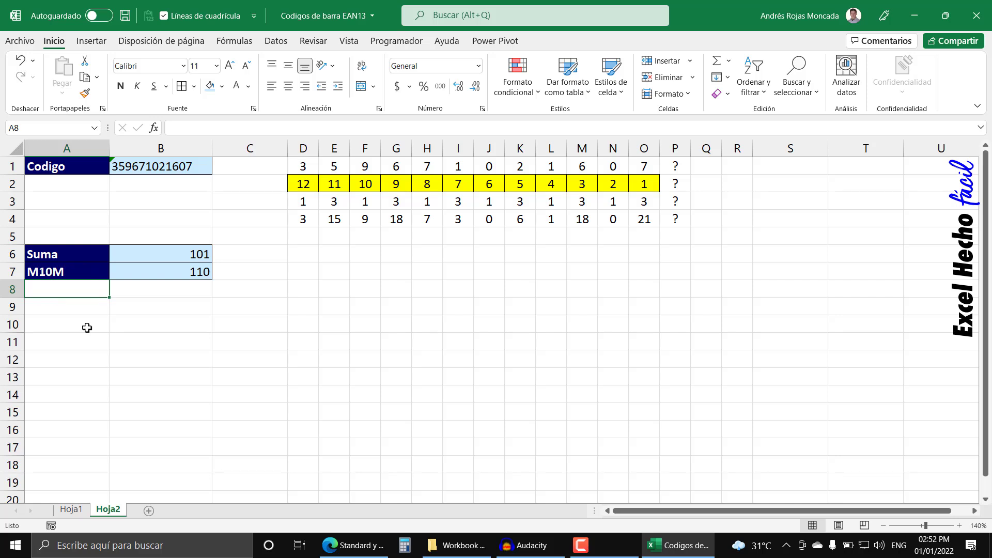
pyautogui.write('NMu')
pyautogui.press('BackSpace')
pyautogui.press('BackSpace')
pyautogui.write('um')
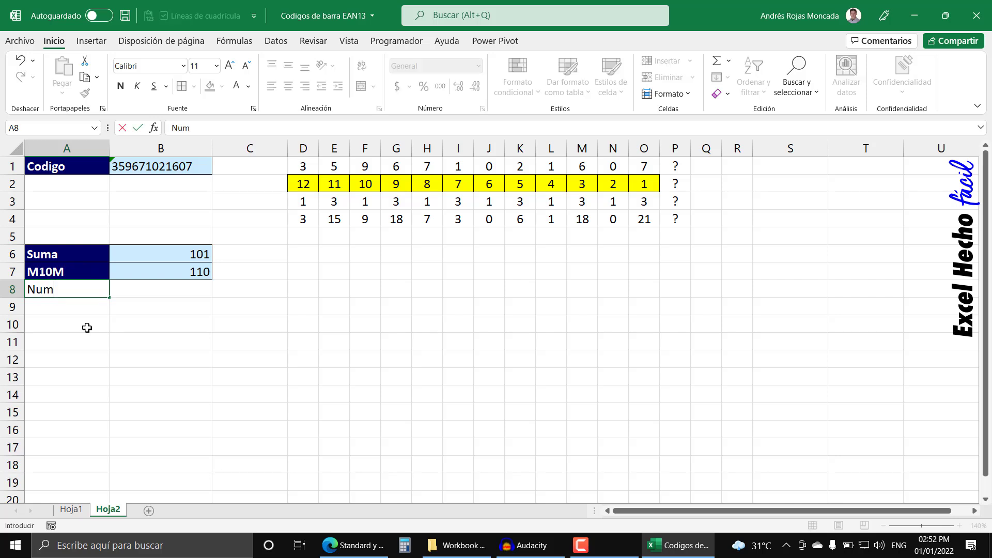
pyautogui.write('. Control')
pyautogui.press('Return')
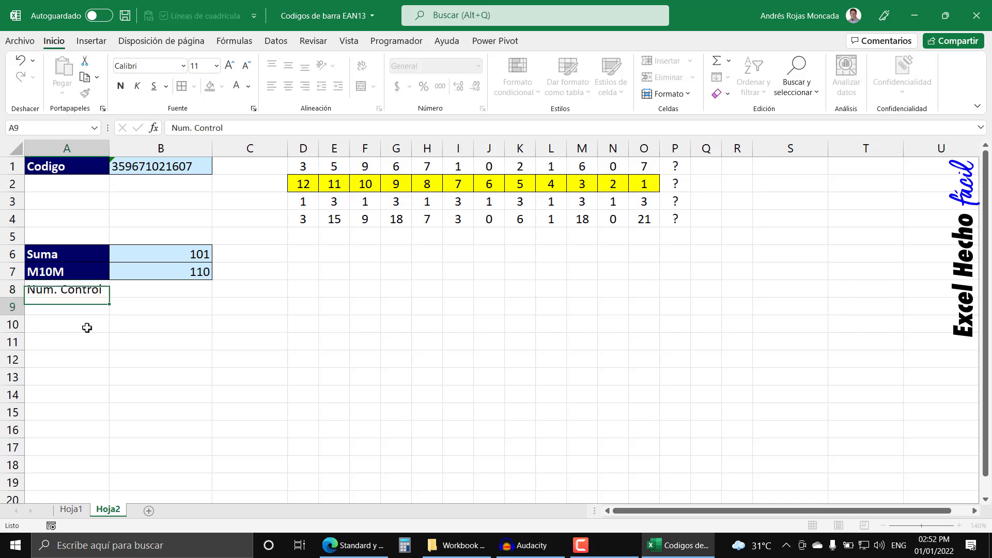
pyautogui.moveTo(88, 272); pyautogui.dragTo(170, 271)
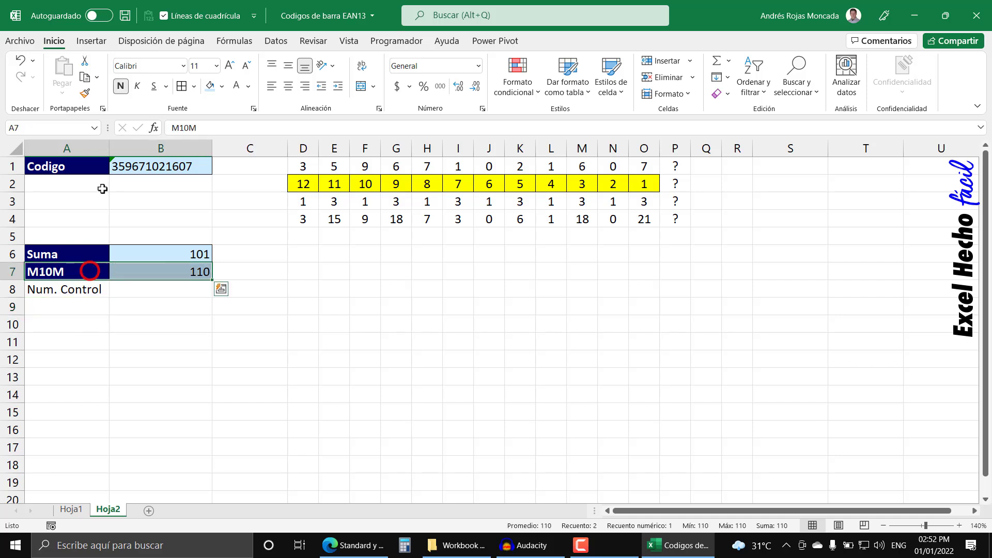
pyautogui.click(82, 92)
pyautogui.click(83, 287)
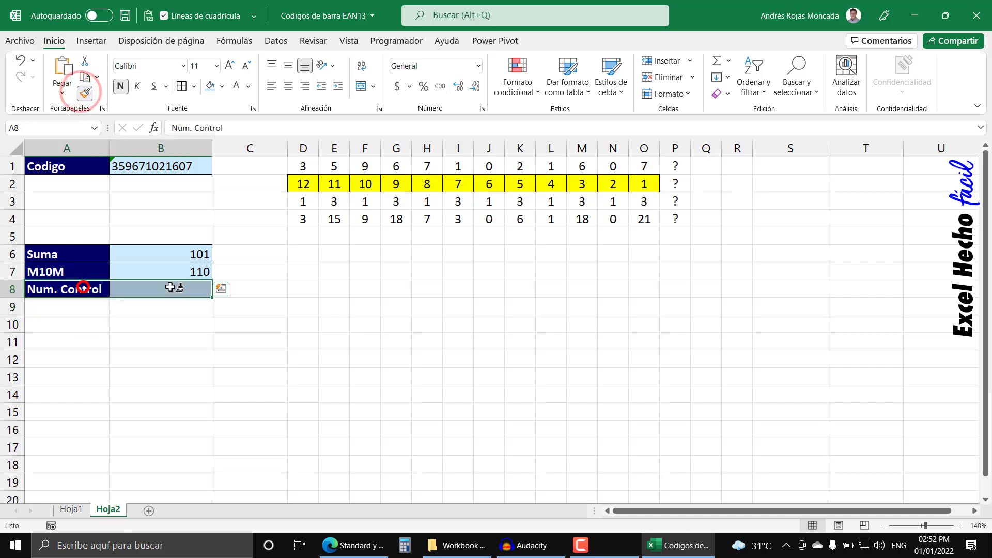
pyautogui.click(138, 289)
# Enter =B7-B6 in B8 to compute the check digit 9
pyautogui.write('=')
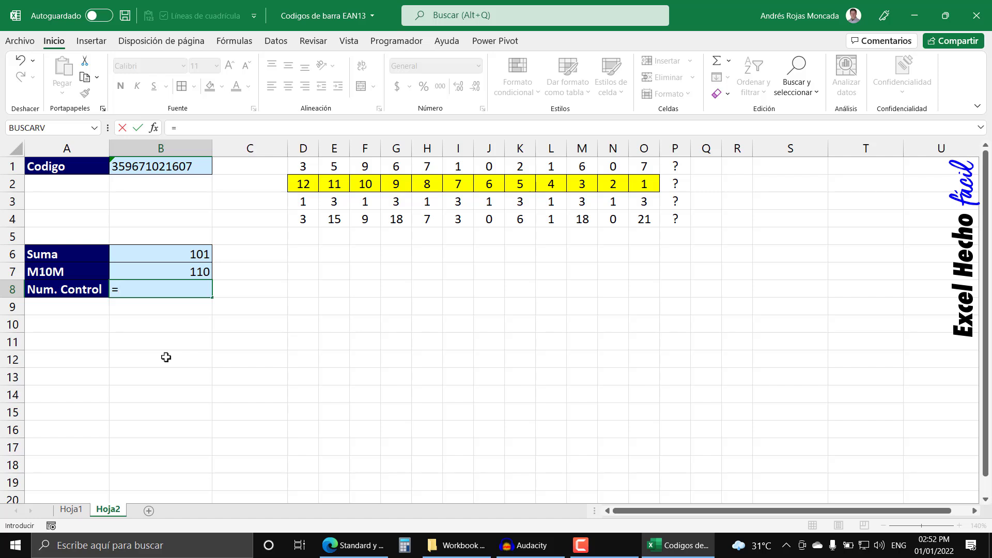
pyautogui.press('Up')
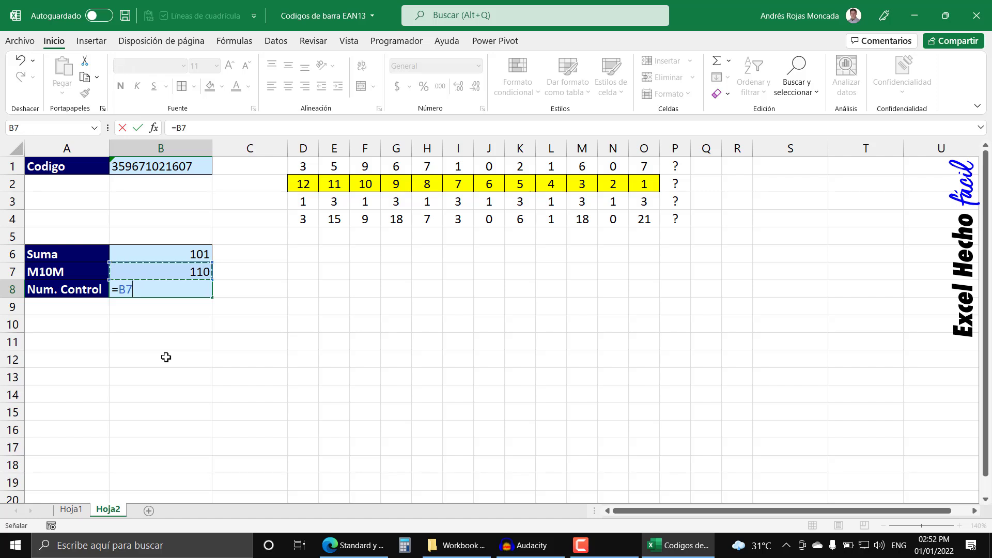
pyautogui.write('-')
pyautogui.press('Up')
pyautogui.press('Up')
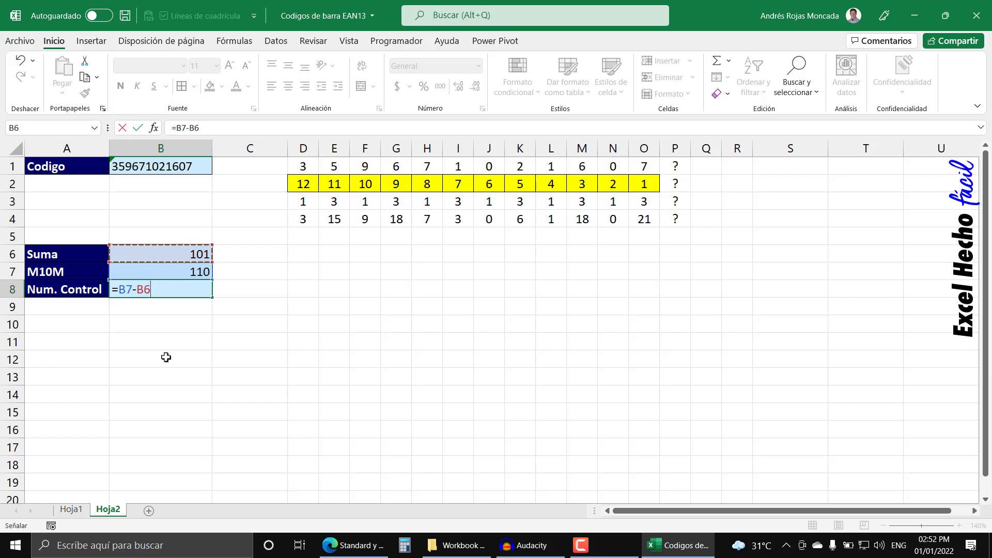
pyautogui.press('Return')
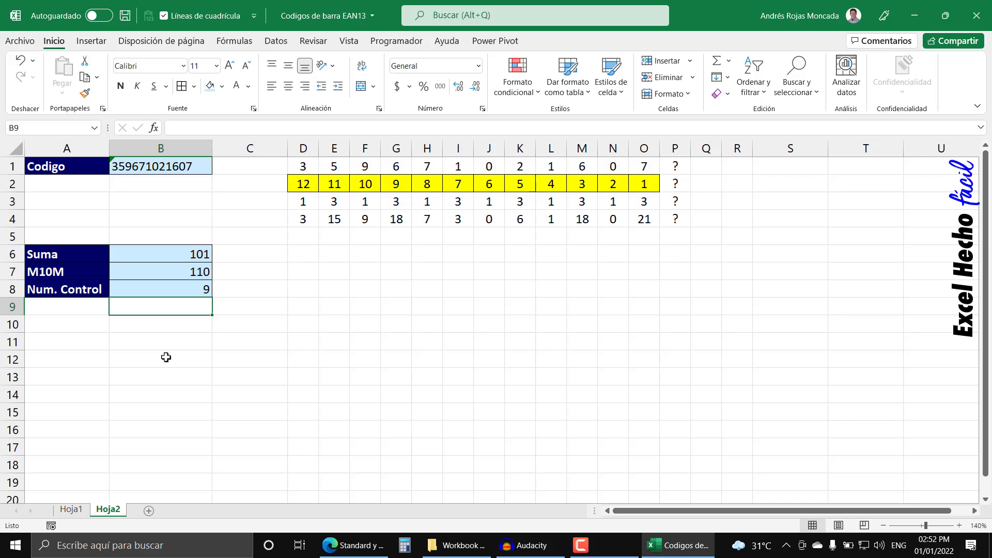
pyautogui.click(178, 289)
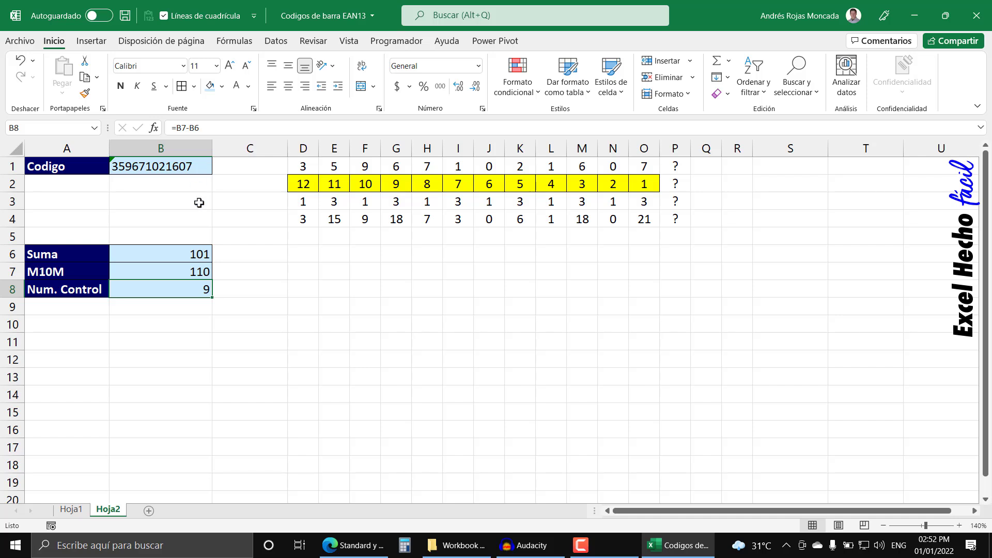
# Type the label Codigo EAN13 in cell A10
pyautogui.click(67, 328)
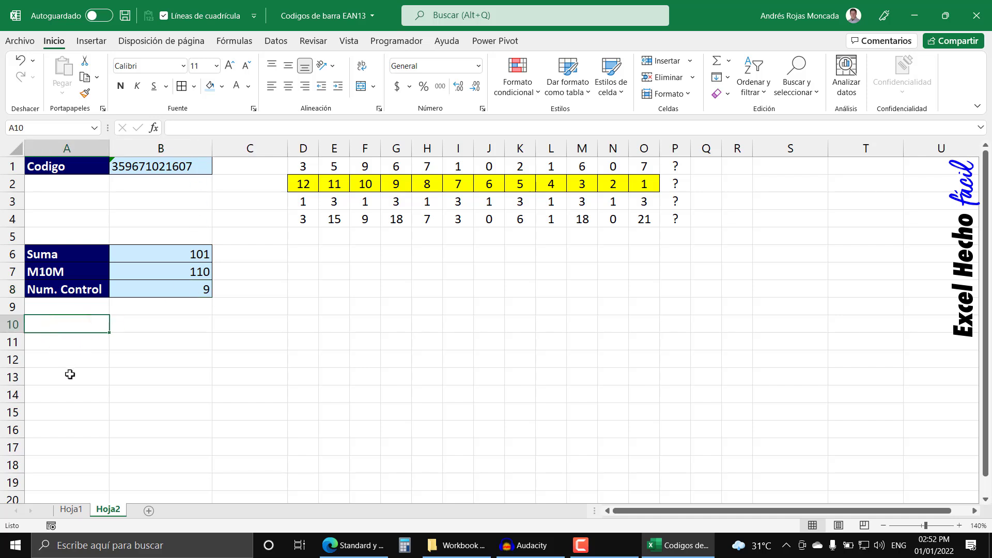
pyautogui.write('Codigo EA')
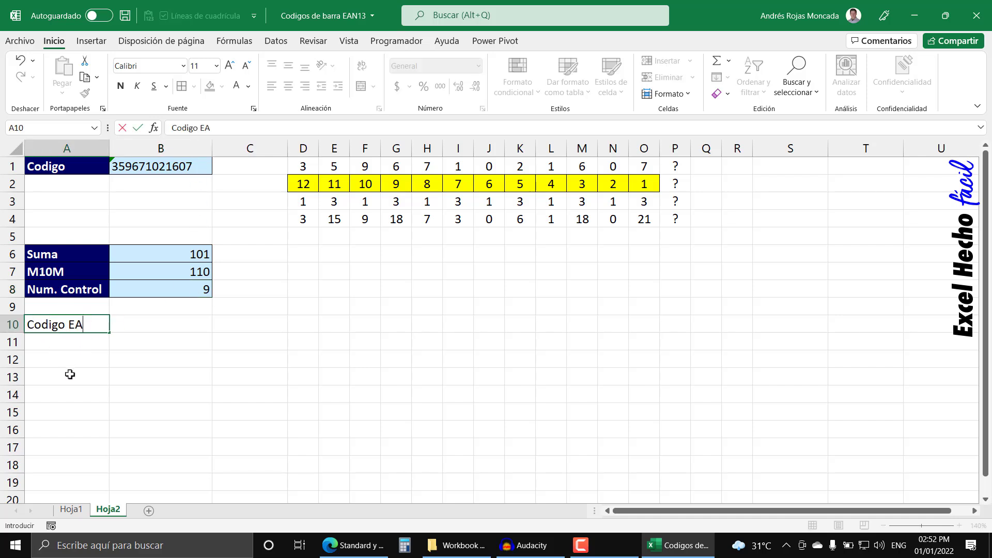
pyautogui.write('N13')
pyautogui.press('Return')
pyautogui.press('Up')
pyautogui.press('Right')
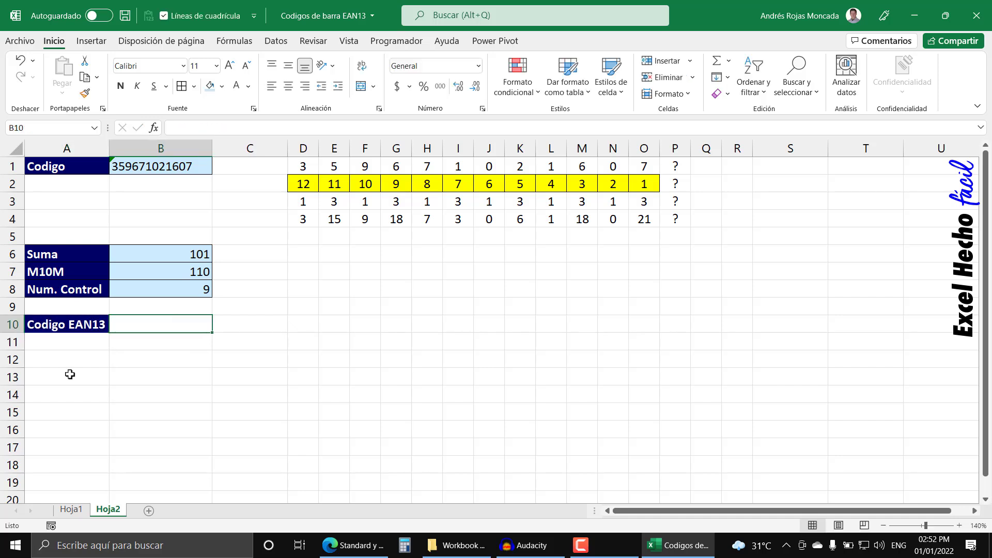
# Copy the Num. Control row's formatting onto A10:B10 with Format Painter
pyautogui.moveTo(75, 295); pyautogui.dragTo(170, 290)
pyautogui.click(85, 93)
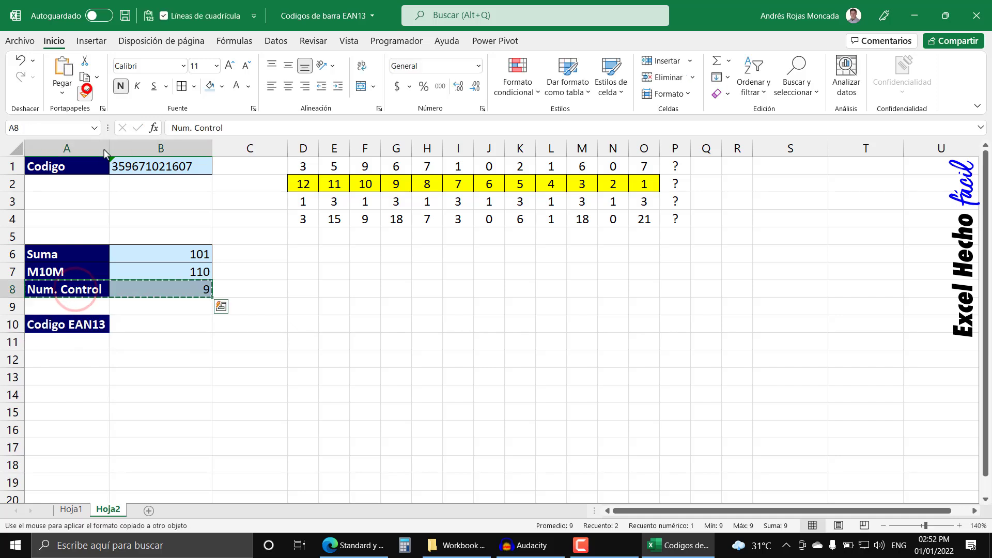
pyautogui.moveTo(96, 321); pyautogui.dragTo(148, 319)
pyautogui.click(149, 324)
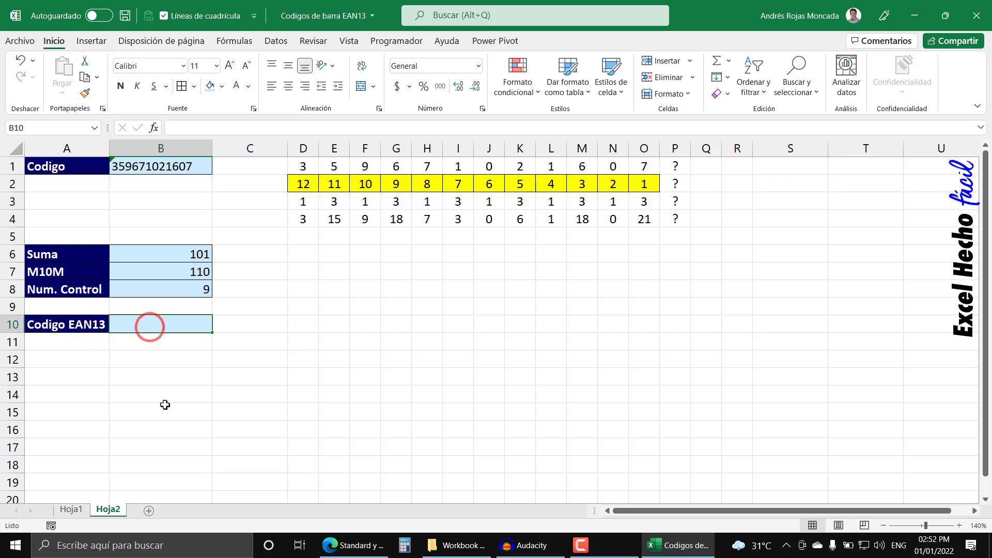
# Start the B10 formula as =B1, referencing the 12-digit base code
pyautogui.write('=')
pyautogui.click(166, 166)
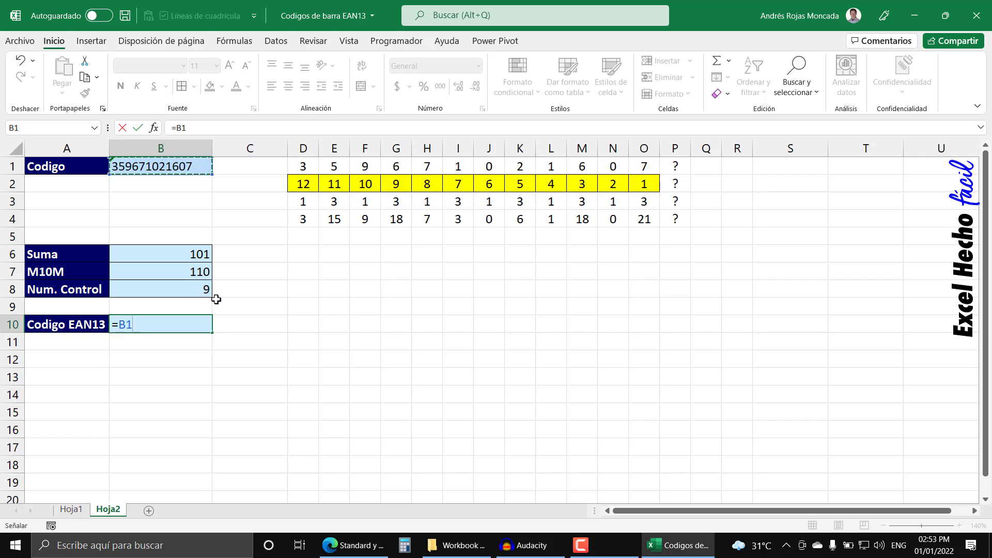
pyautogui.write('&')
pyautogui.click(185, 295)
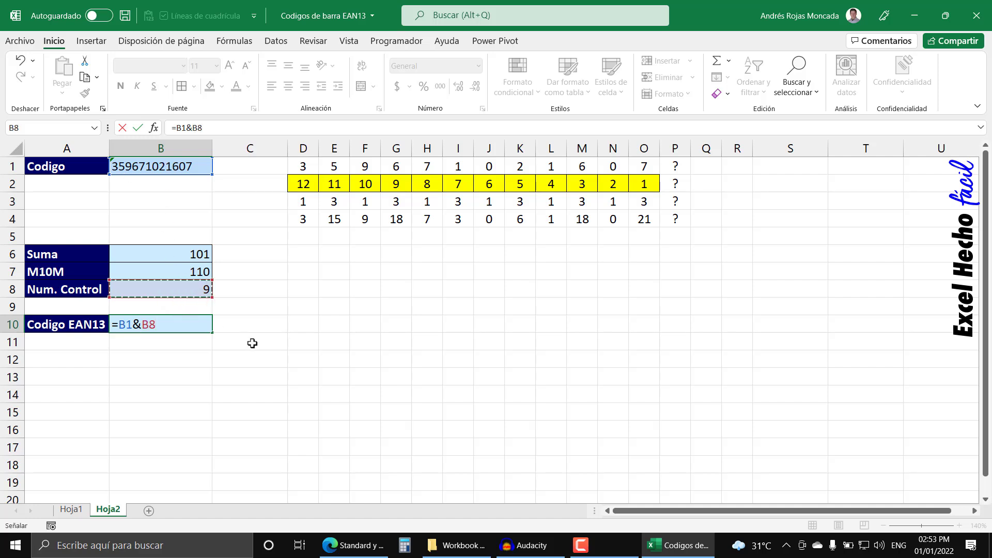
pyautogui.press('Return')
pyautogui.click(138, 324)
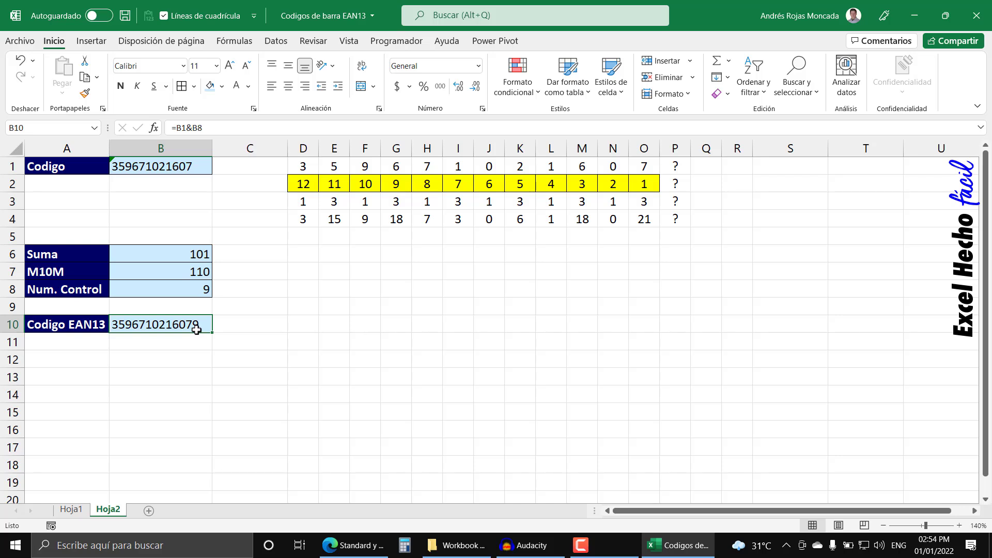
# In Edge, search Google for 'google fonts' in a new tab and open fonts.google.com
pyautogui.click(353, 545)
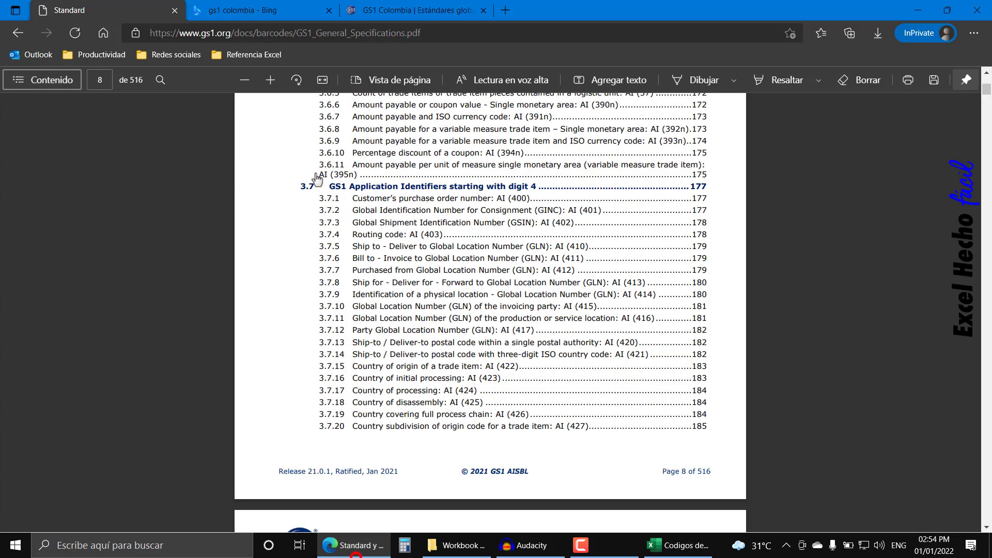
pyautogui.click(505, 11)
pyautogui.click(103, 33)
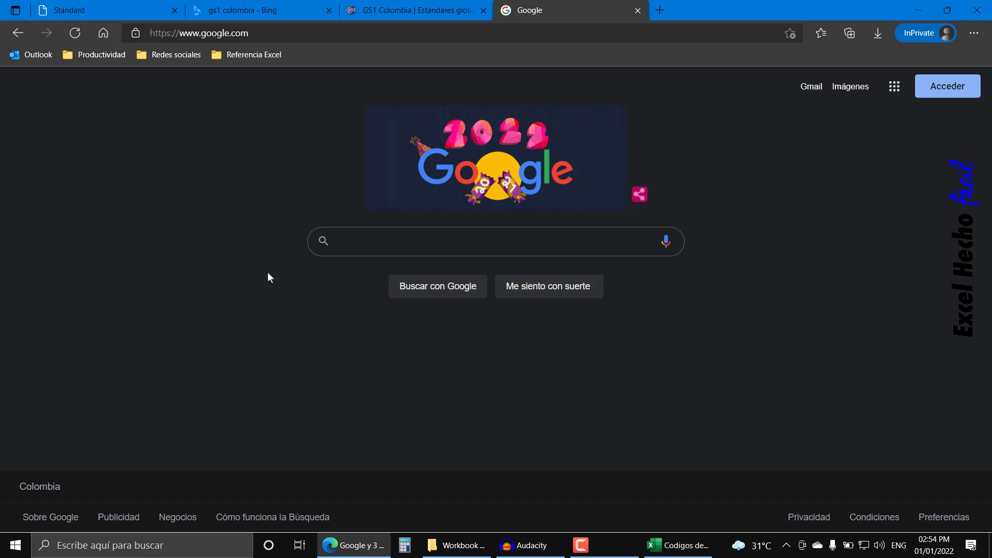
pyautogui.write('google ')
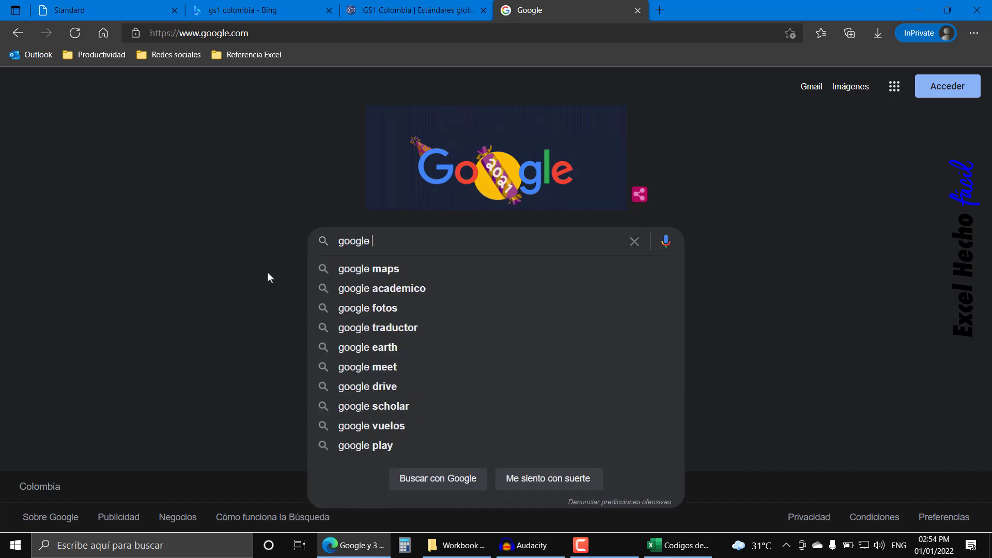
pyautogui.write('fonts')
pyautogui.press('Return')
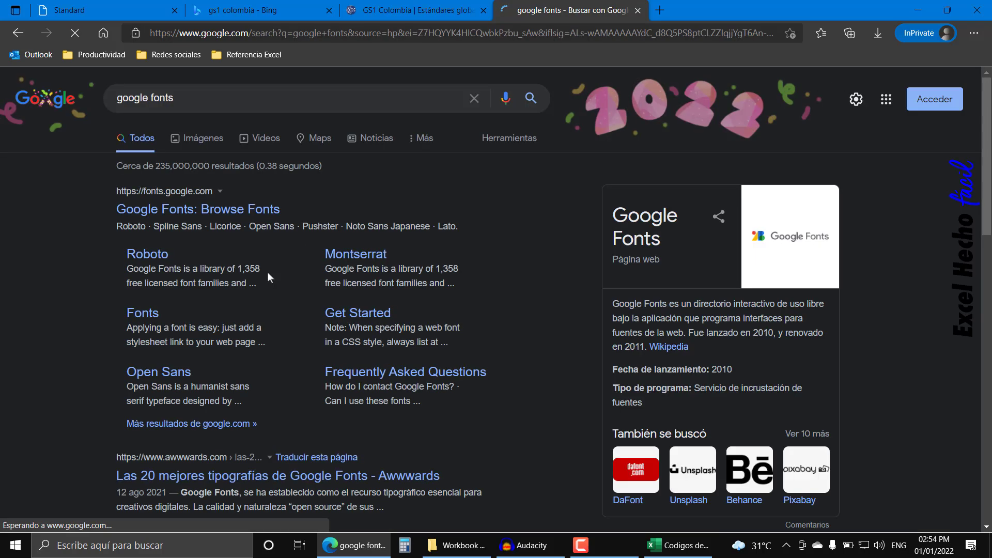
pyautogui.click(242, 213)
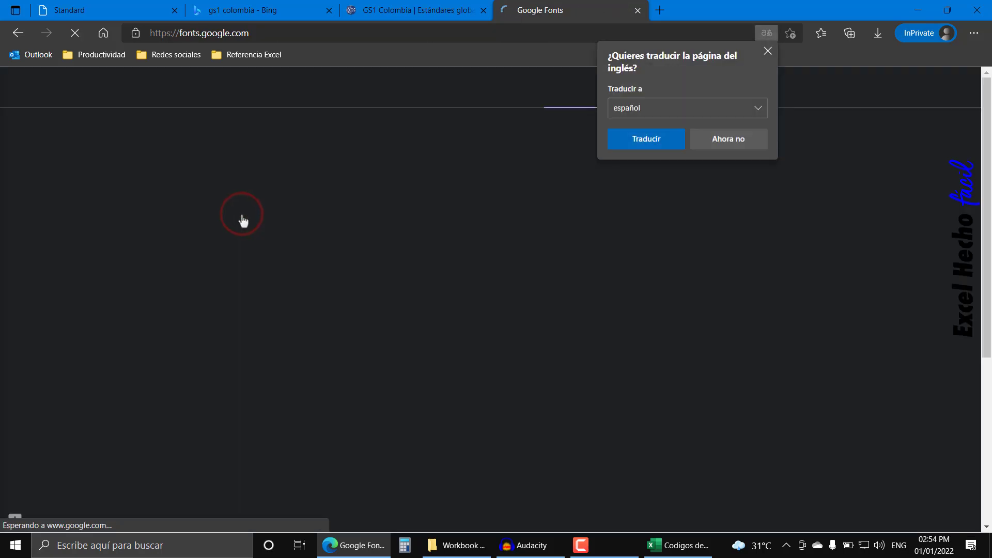
pyautogui.click(768, 51)
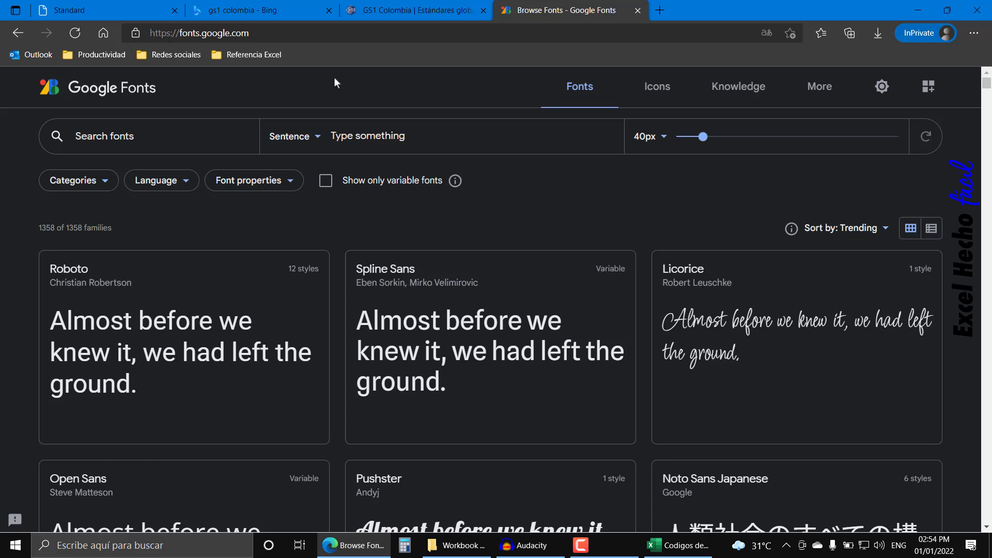
# Search Google Fonts for 'Libre Barcode EAN13' and open the Libre Barcode EAN13 Text page
pyautogui.click(204, 133)
pyautogui.write('Lib')
pyautogui.write('re Barciode')
pyautogui.press('BackSpace')
pyautogui.press('BackSpace')
pyautogui.press('BackSpace')
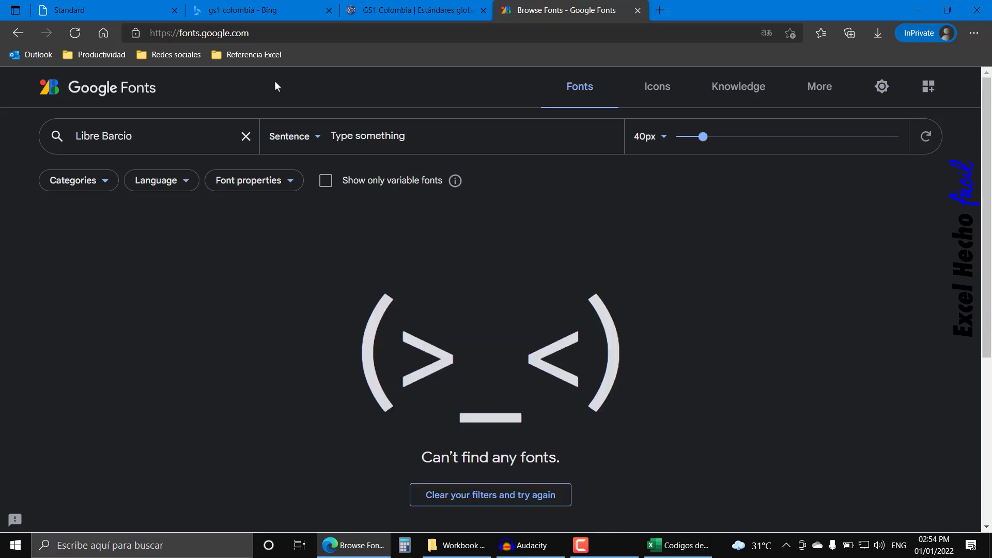
pyautogui.press('BackSpace')
pyautogui.write('ode')
pyautogui.press('BackSpace')
pyautogui.press('BackSpace')
pyautogui.press('BackSpace')
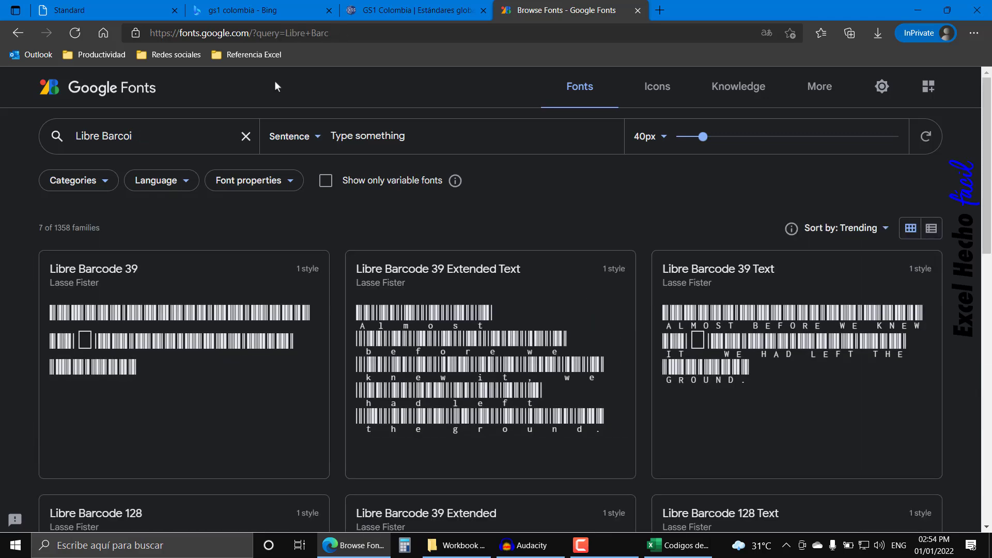
pyautogui.write('de EA')
pyautogui.write('N13')
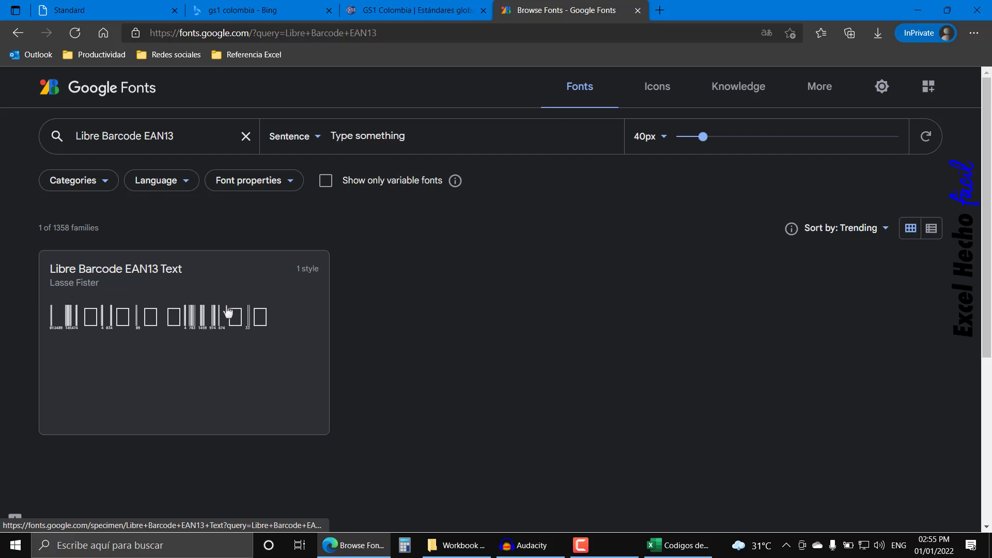
pyautogui.click(224, 327)
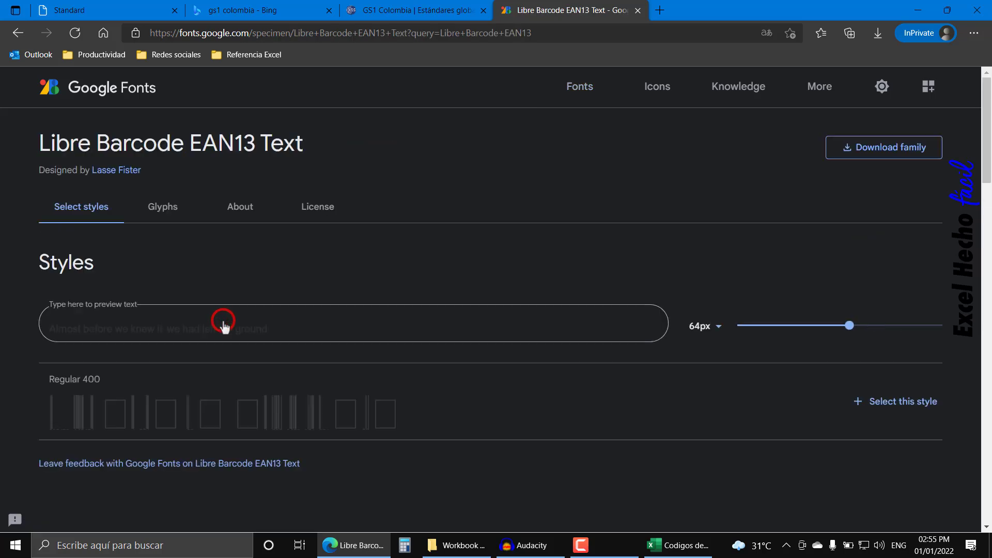
pyautogui.scroll(-4, 289, 404)
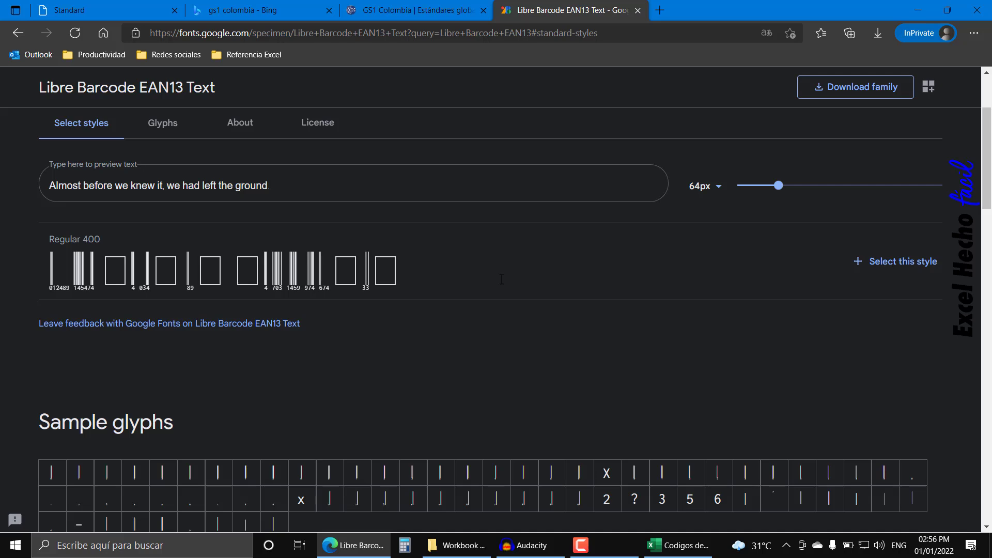
pyautogui.scroll(3, 501, 279)
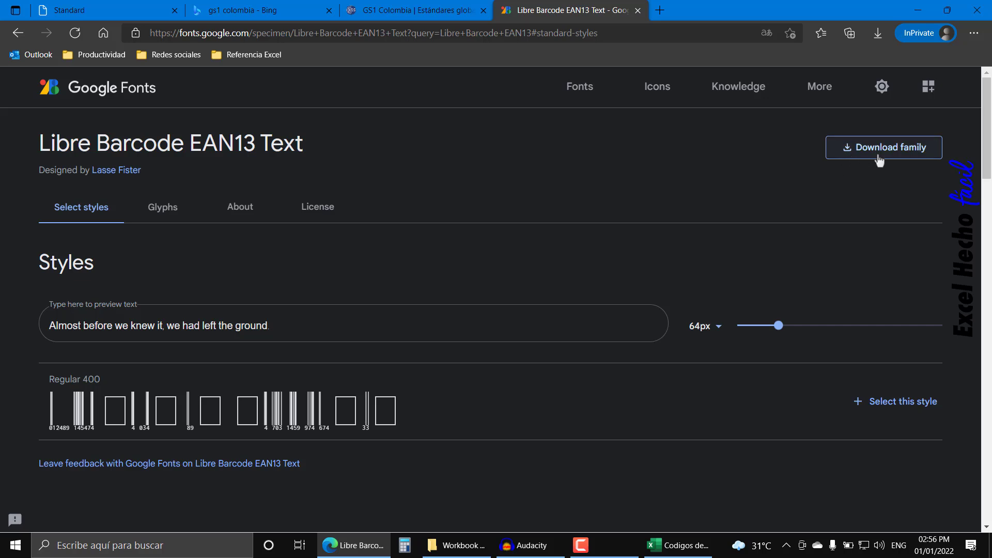
# Return to the results, trim the search, and reopen the Libre Barcode EAN13 Text Regular 400 preview
pyautogui.click(18, 33)
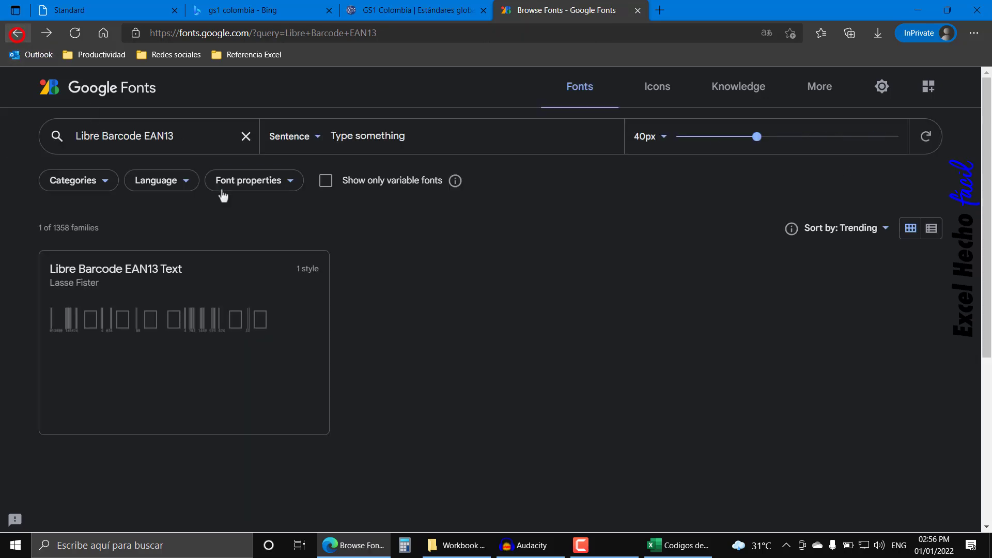
pyautogui.click(189, 133)
pyautogui.press('BackSpace')
pyautogui.press('BackSpace')
pyautogui.press('BackSpace')
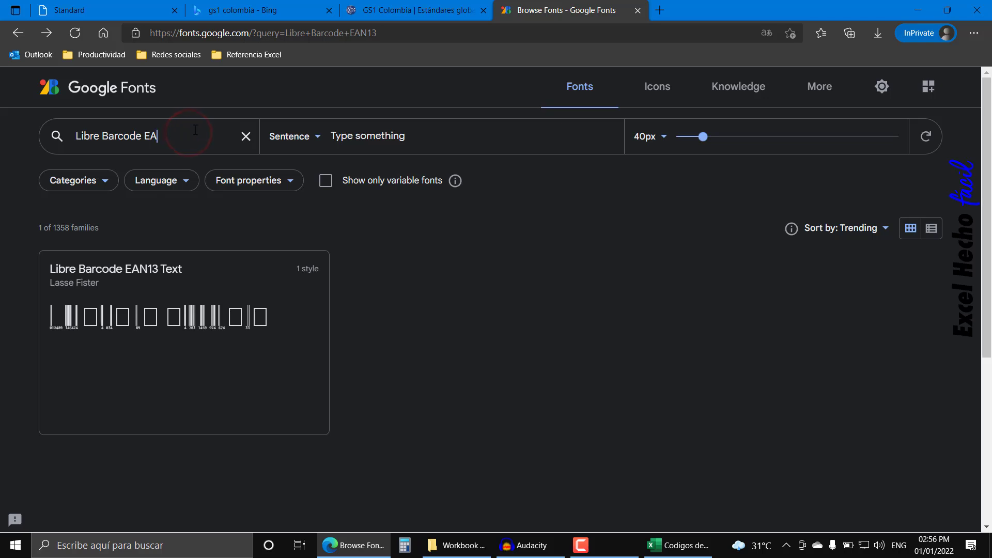
pyautogui.press('BackSpace')
pyautogui.press('BackSpace')
pyautogui.press('BackSpace')
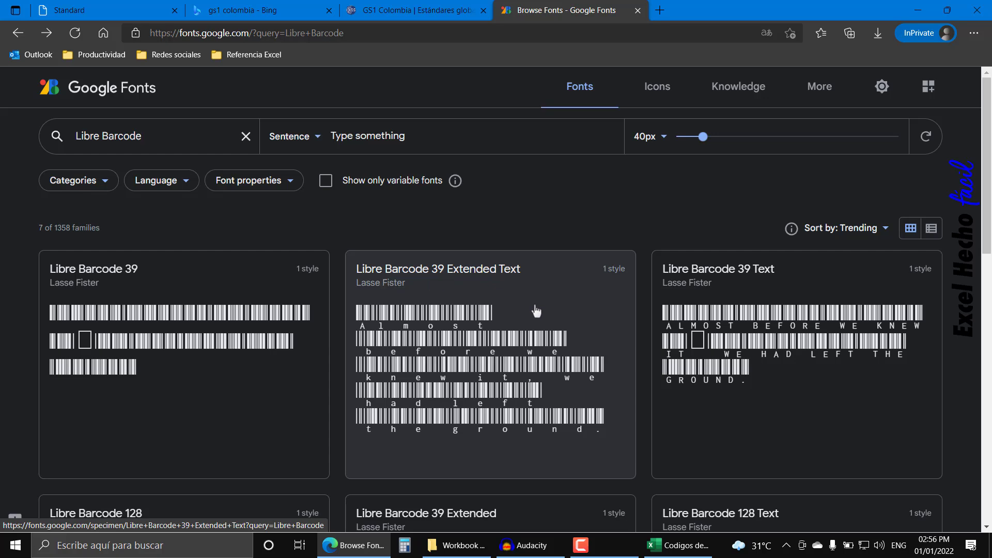
pyautogui.scroll(-4, 678, 331)
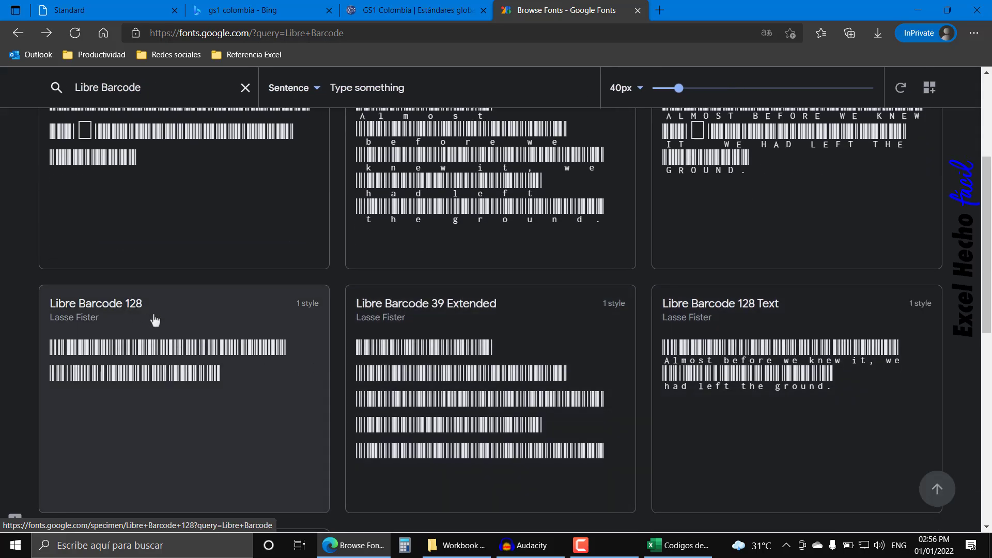
pyautogui.scroll(-4, 416, 333)
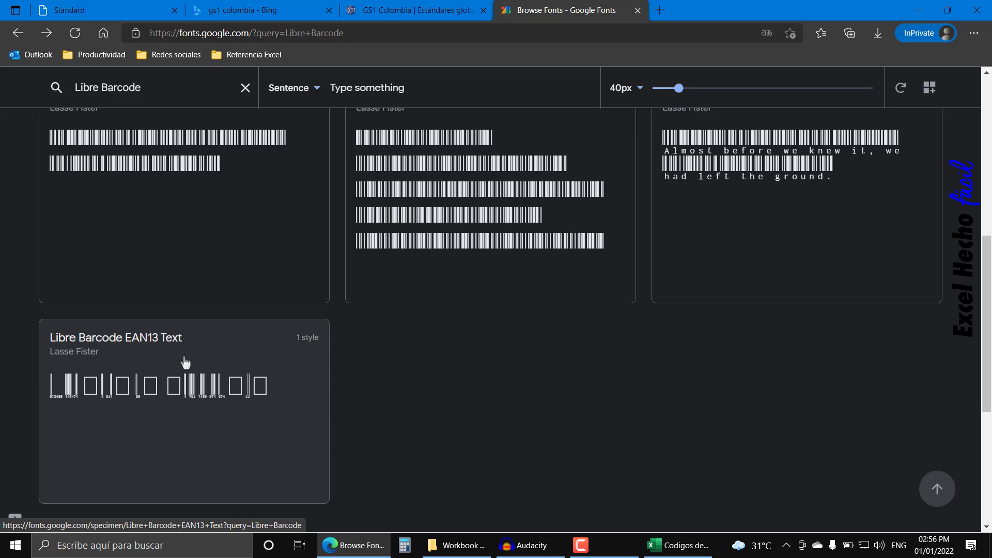
pyautogui.click(185, 362)
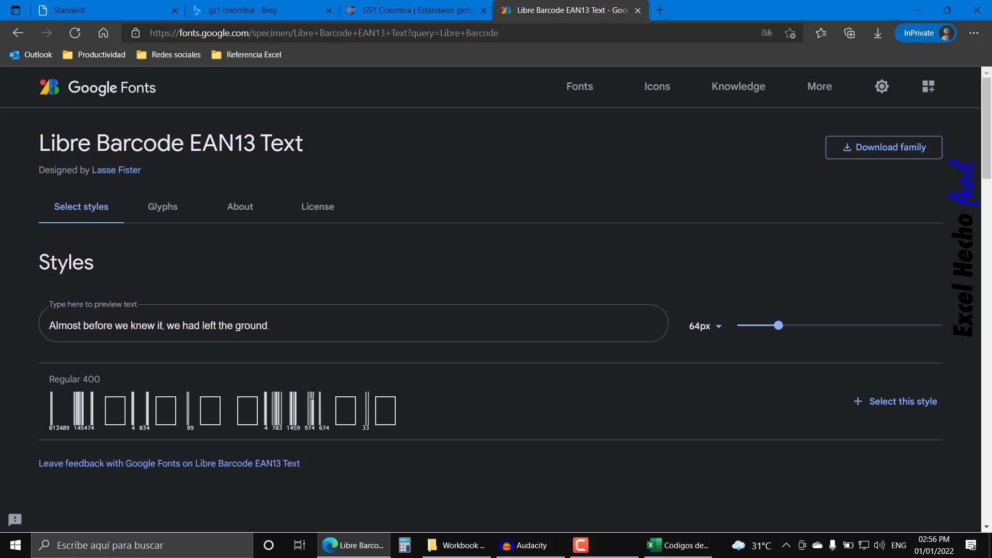
pyautogui.scroll(-5, 352, 346)
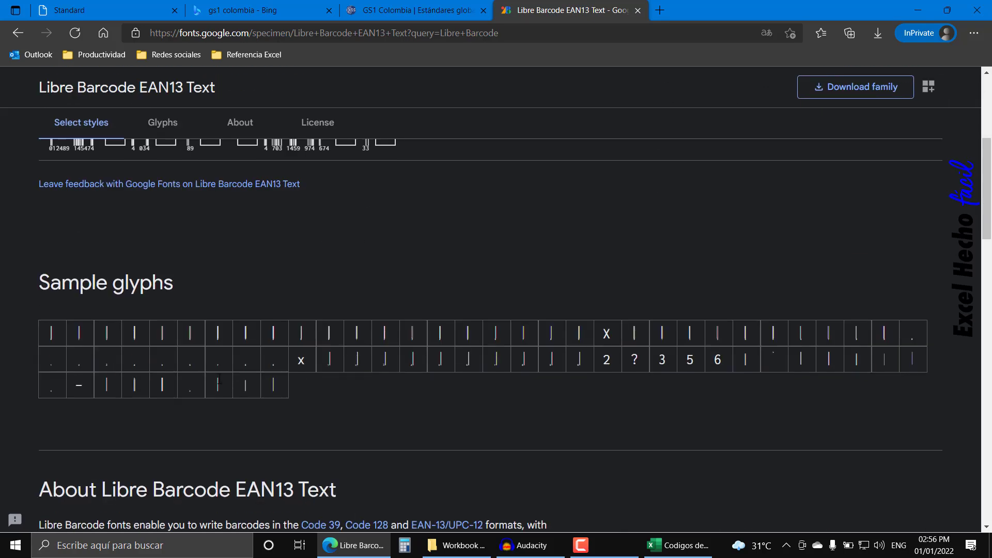
pyautogui.scroll(1, 373, 306)
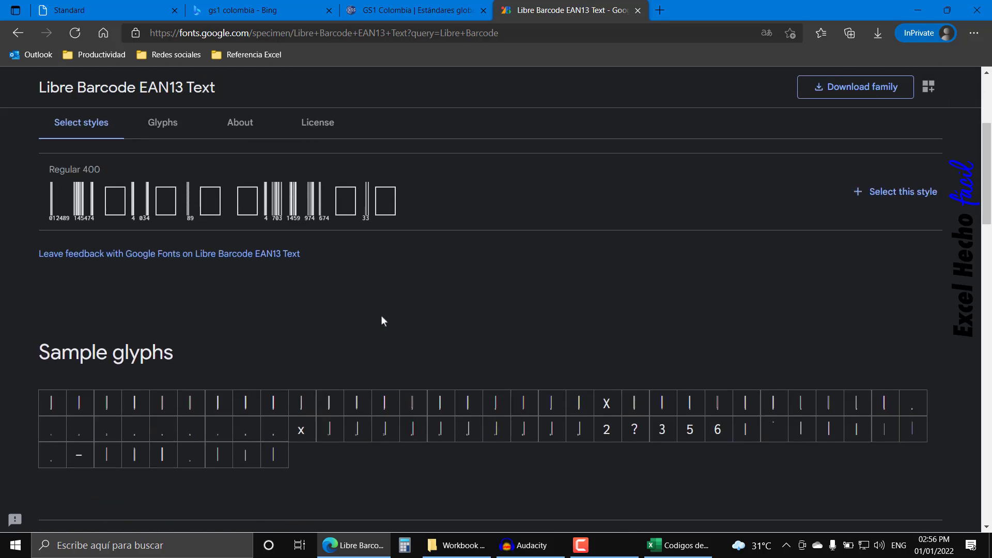
pyautogui.scroll(-2, 331, 386)
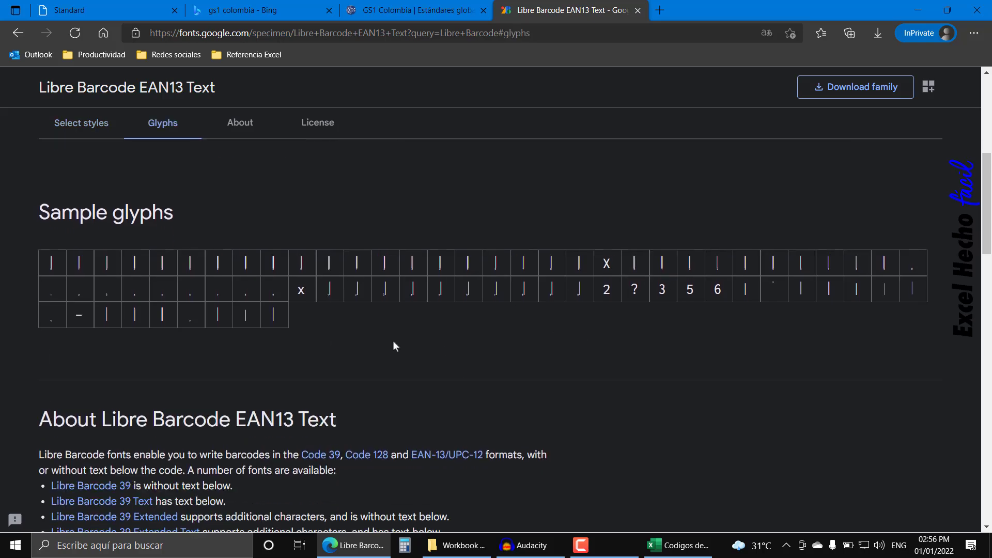
pyautogui.scroll(4, 389, 342)
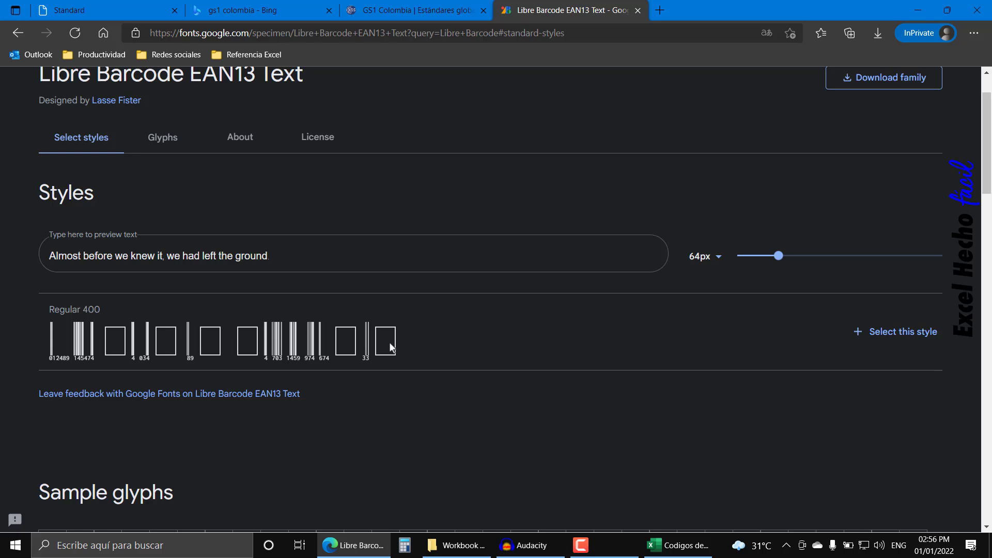
pyautogui.scroll(1, 389, 342)
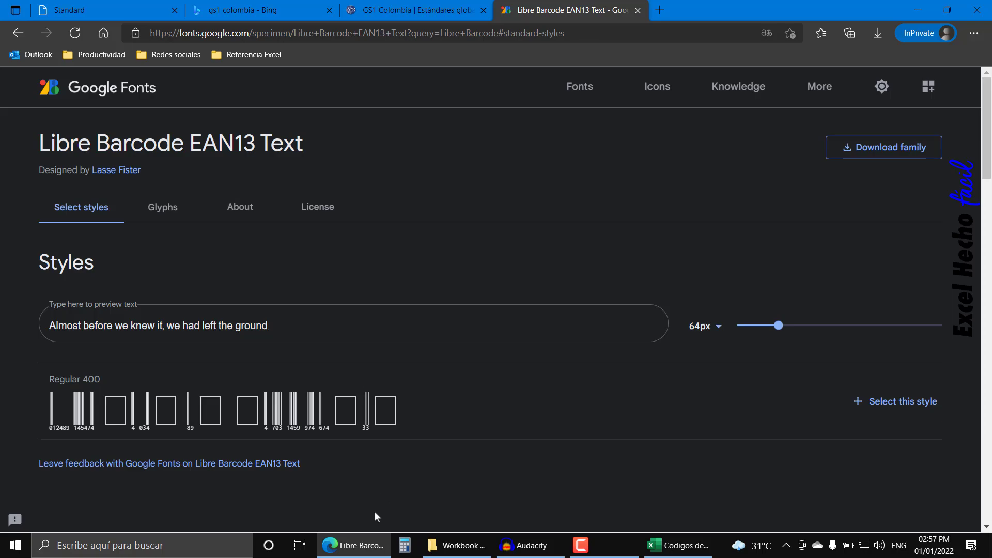
# Copy the formatting of A10:B10 onto A15:B15 with Format Painter
pyautogui.click(709, 546)
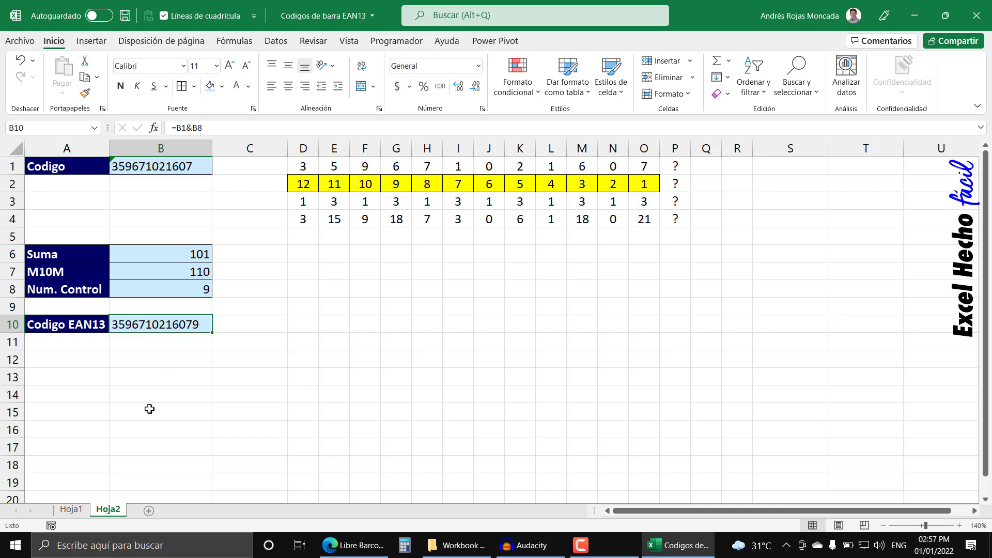
pyautogui.click(47, 414)
pyautogui.moveTo(78, 324); pyautogui.dragTo(183, 324)
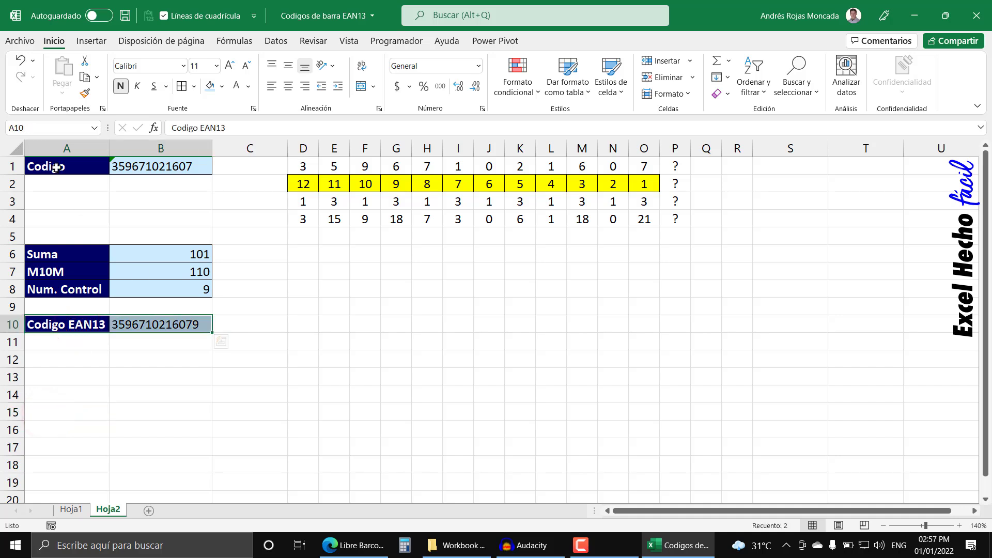
pyautogui.click(86, 94)
pyautogui.moveTo(53, 412); pyautogui.dragTo(152, 420)
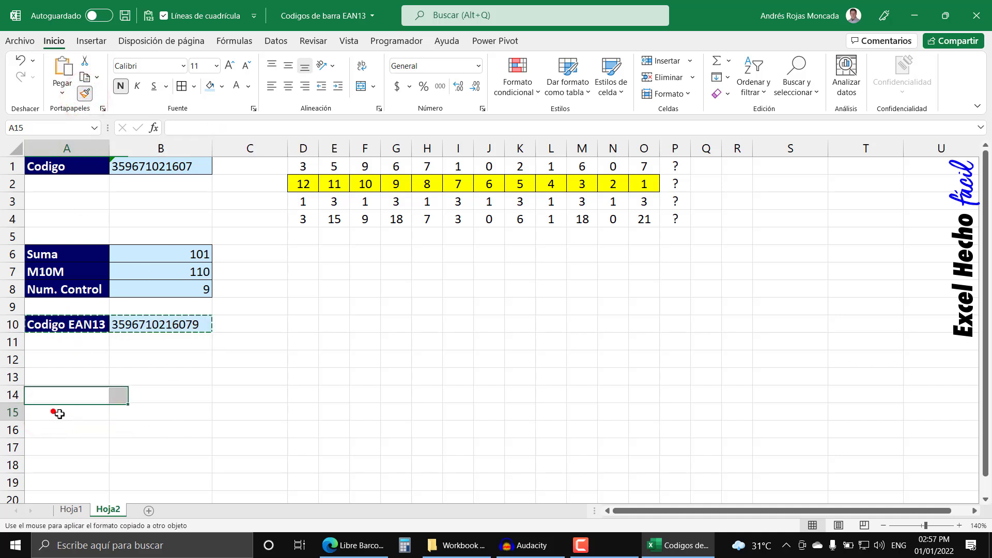
# Enter the label 'Codigo EAN13' in A15
pyautogui.click(61, 412)
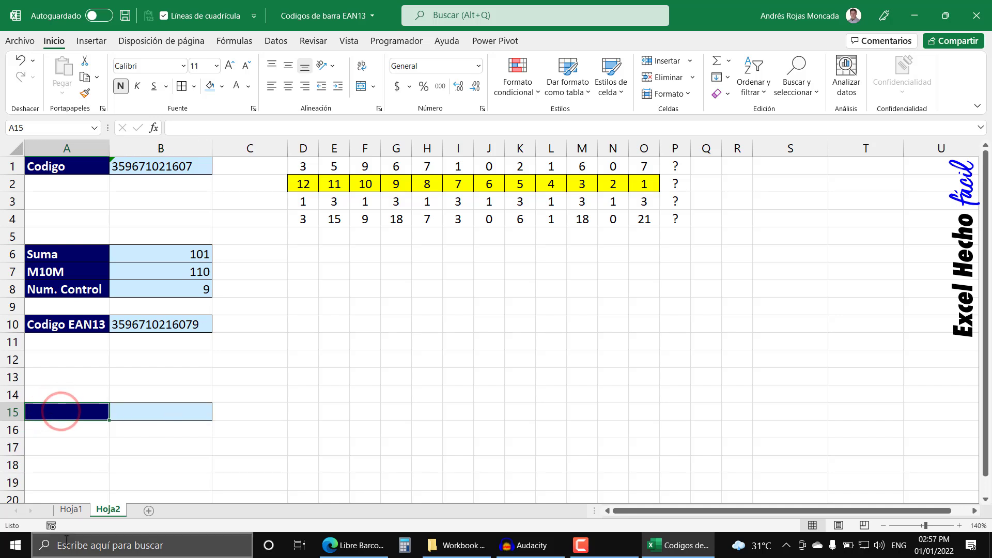
pyautogui.write('C')
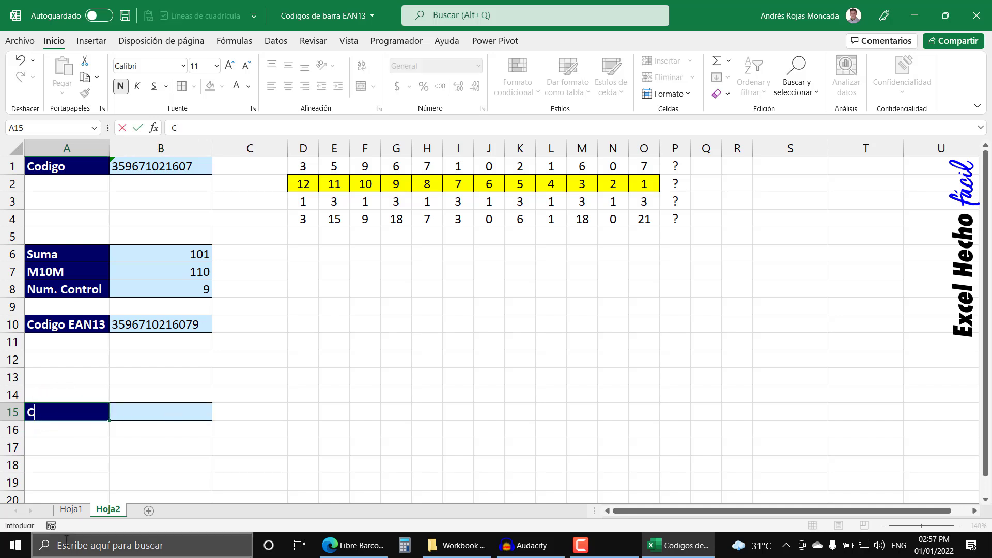
pyautogui.write('odigo e')
pyautogui.write('an')
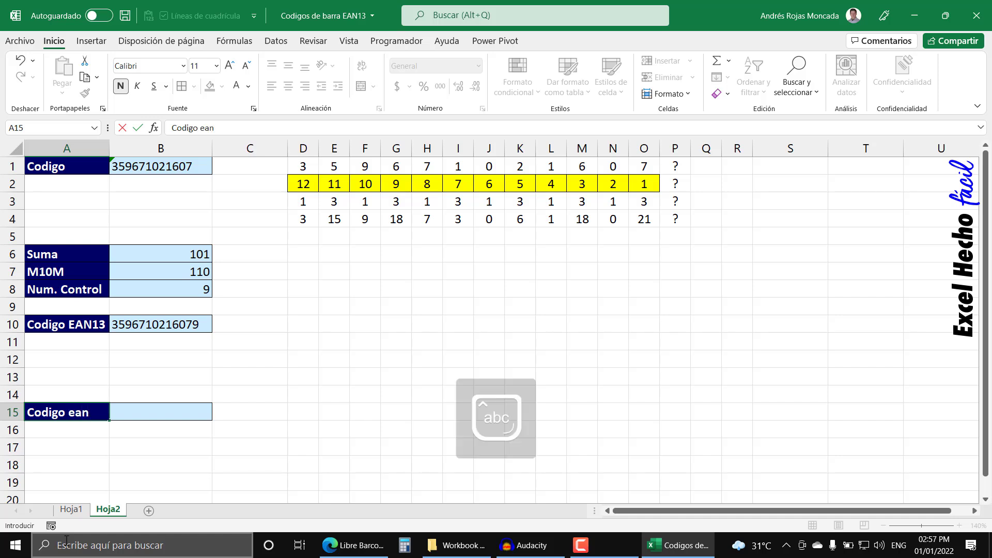
pyautogui.press('BackSpace')
pyautogui.press('BackSpace')
pyautogui.press('BackSpace')
pyautogui.write('EAN')
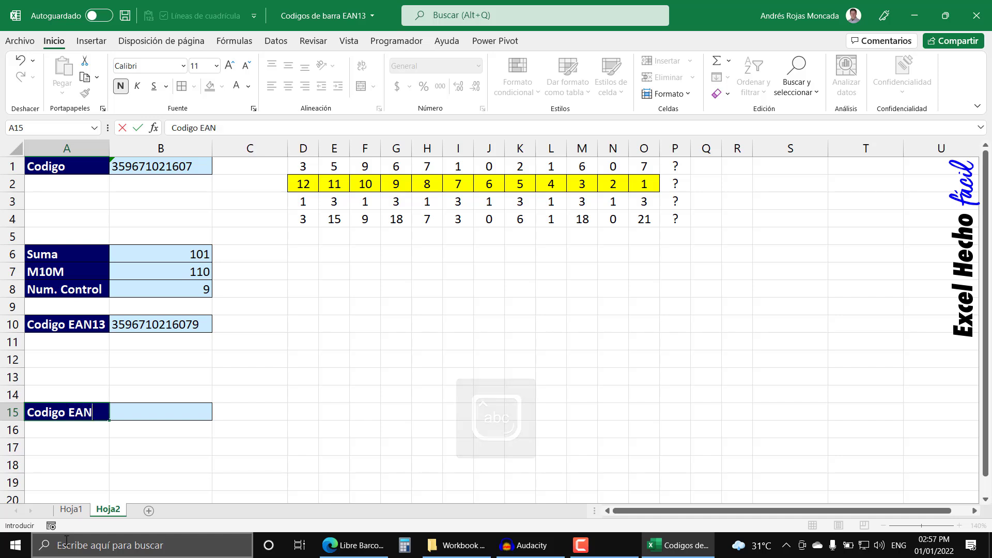
pyautogui.write('13')
pyautogui.press('Return')
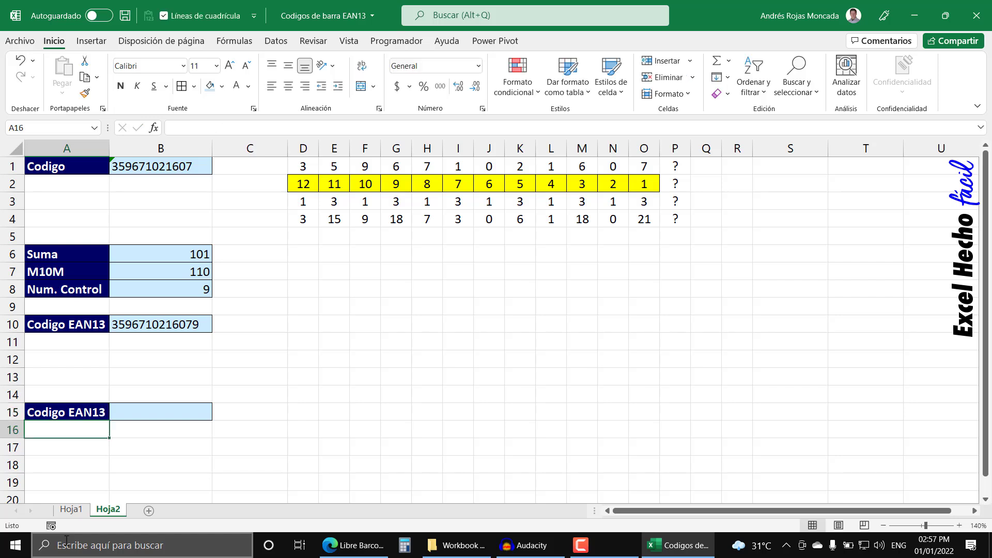
pyautogui.press('Up')
pyautogui.press('Right')
pyautogui.write('+')
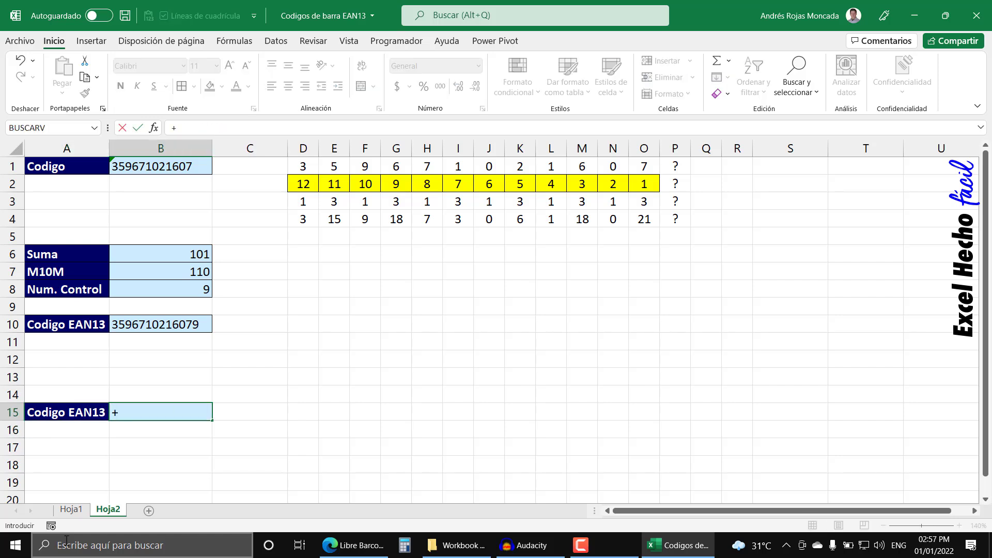
pyautogui.press('BackSpace')
pyautogui.write('=')
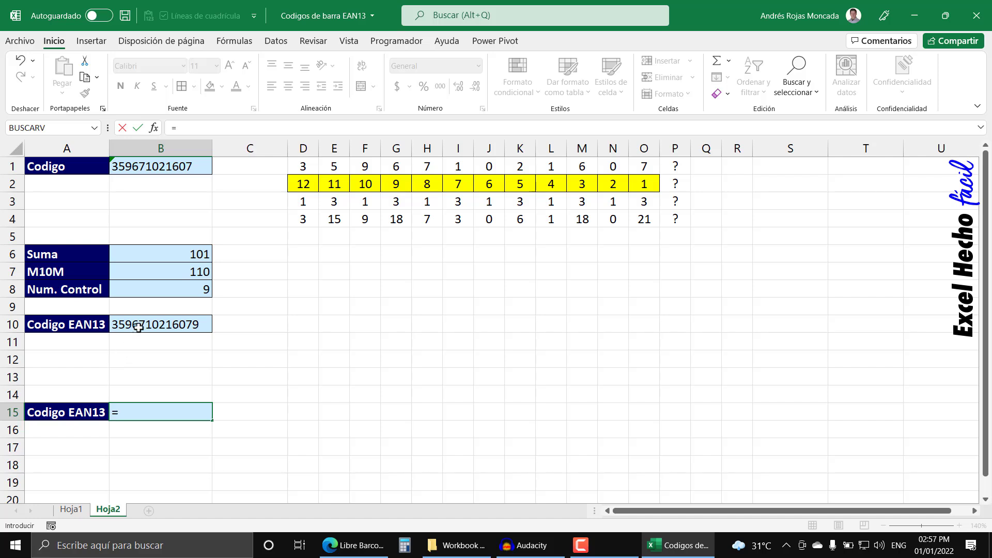
pyautogui.click(139, 327)
pyautogui.press('Return')
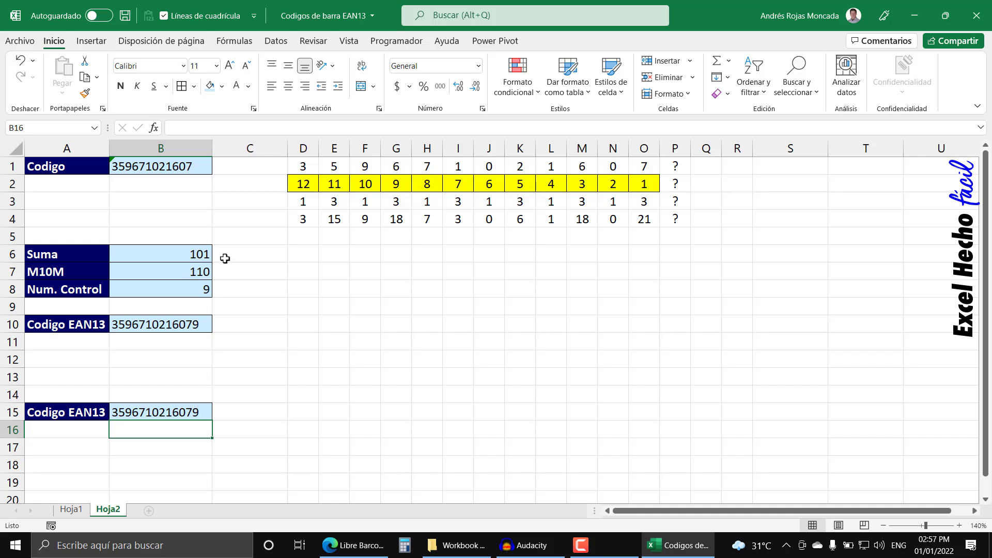
pyautogui.click(164, 414)
# Set B15's font to Libre Barcode EAN13 Text at size 65
pyautogui.click(167, 69)
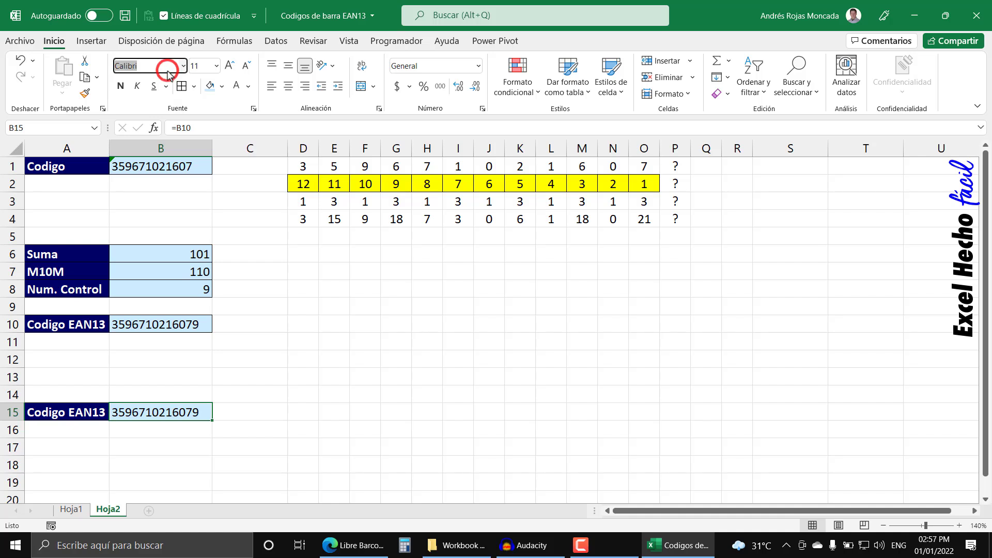
pyautogui.write('Libre Barcode EAN')
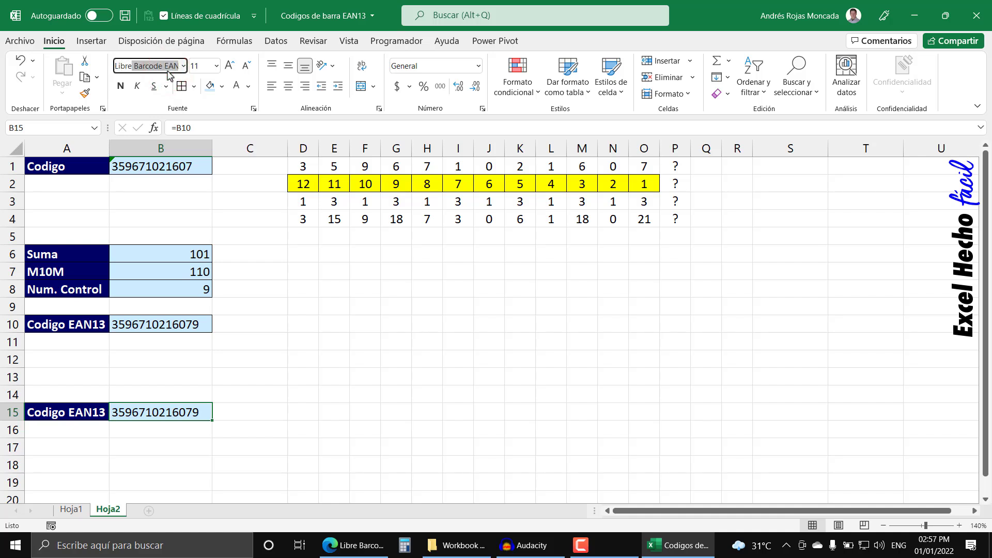
pyautogui.click(183, 64)
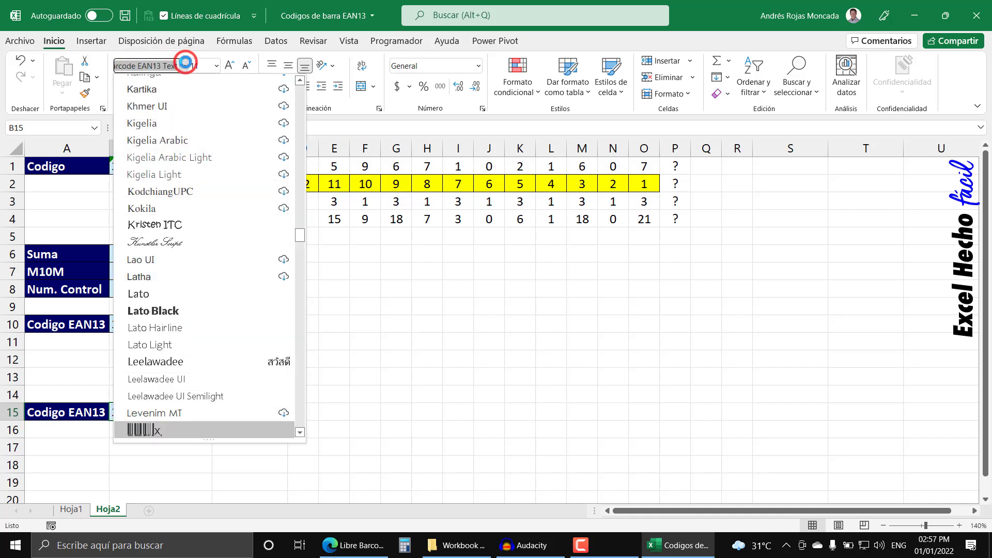
pyautogui.click(201, 431)
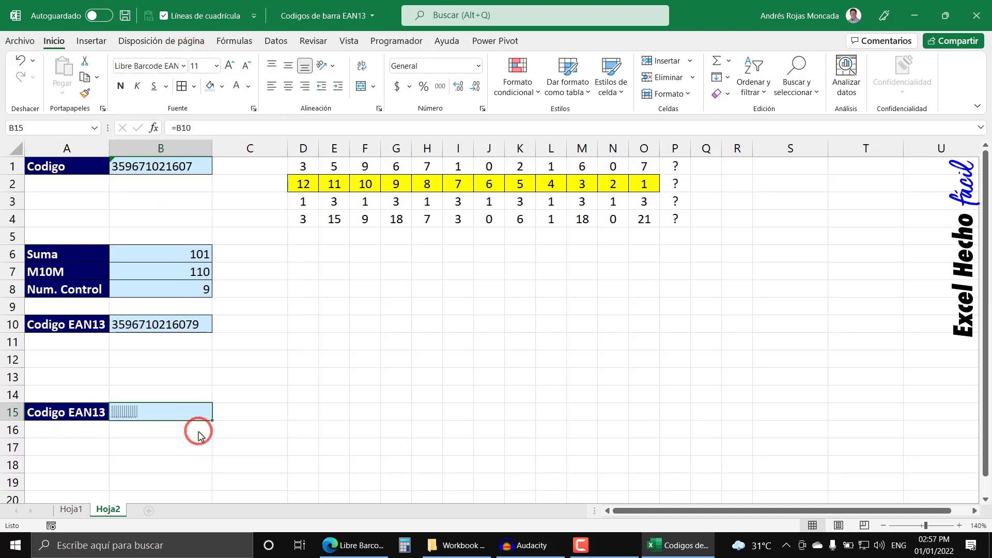
pyautogui.click(209, 64)
pyautogui.write('65')
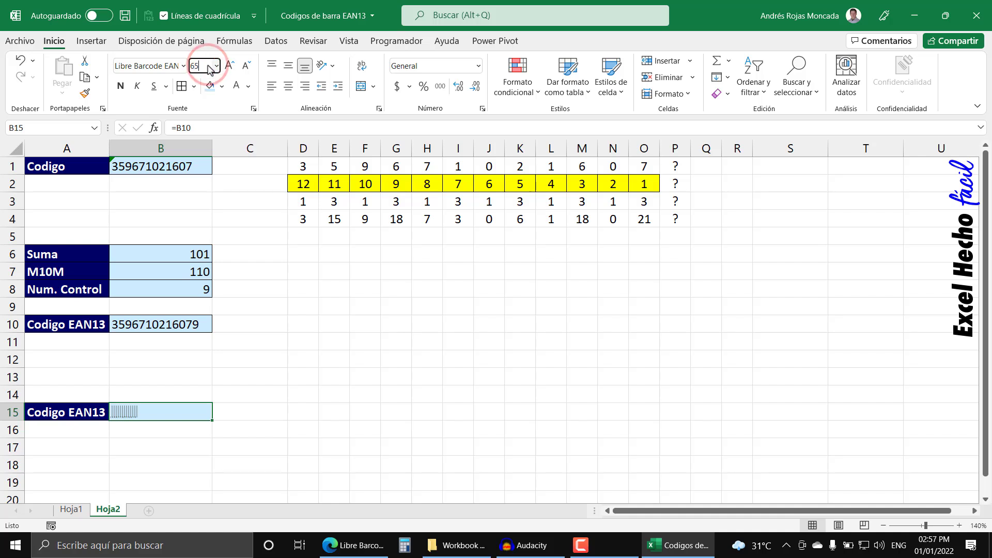
pyautogui.press('Return')
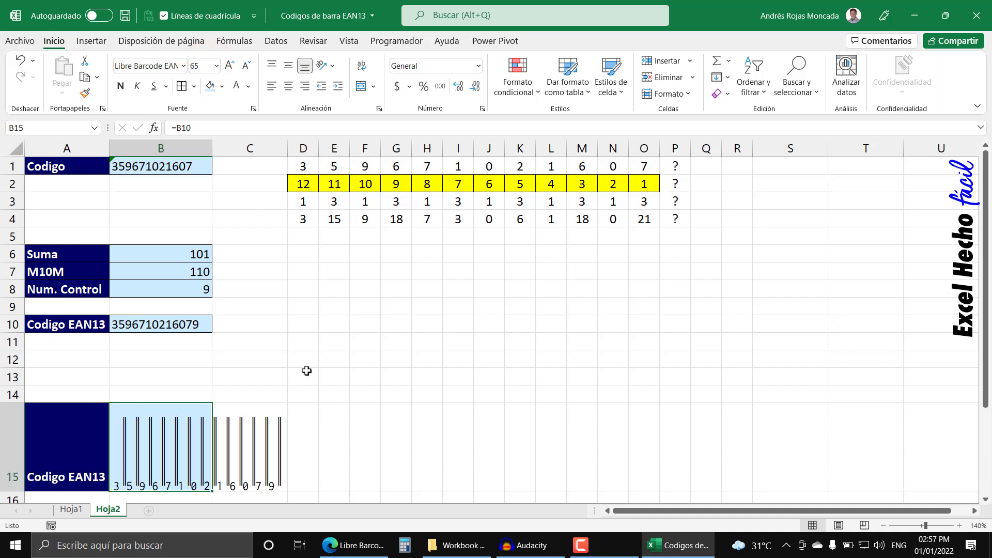
pyautogui.scroll(-2, 306, 371)
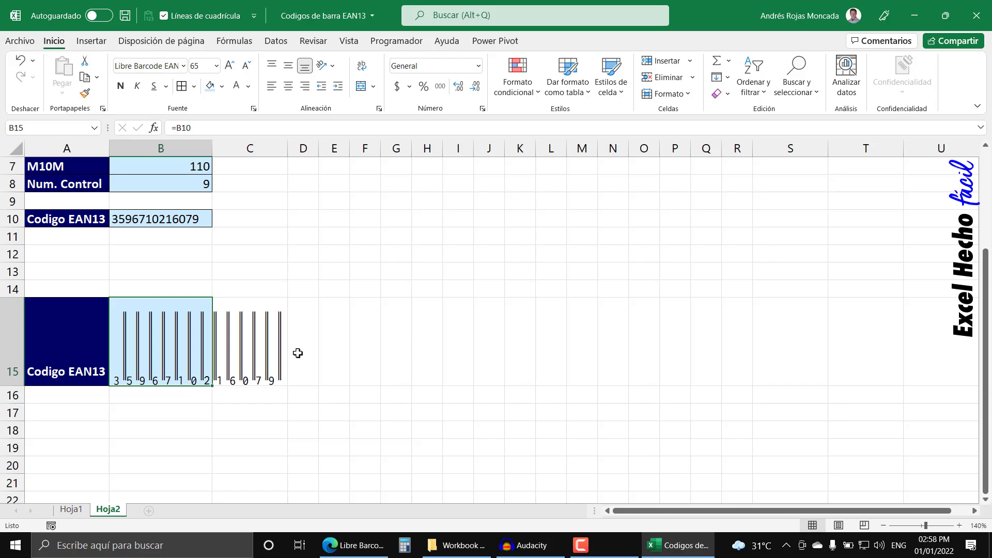
# Copy the EAN code text from the Excel sheet
pyautogui.click(355, 545)
pyautogui.scroll(-1, 230, 376)
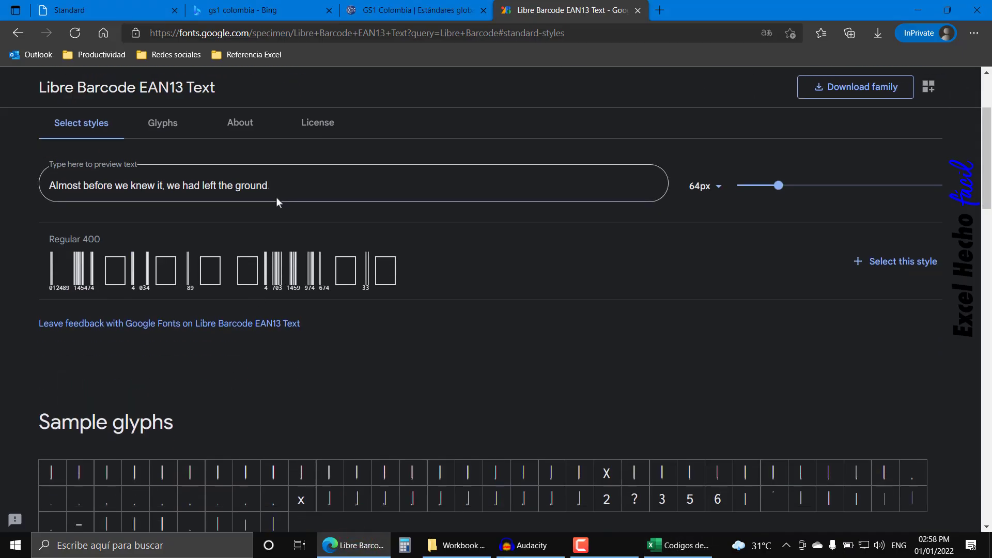
pyautogui.click(667, 545)
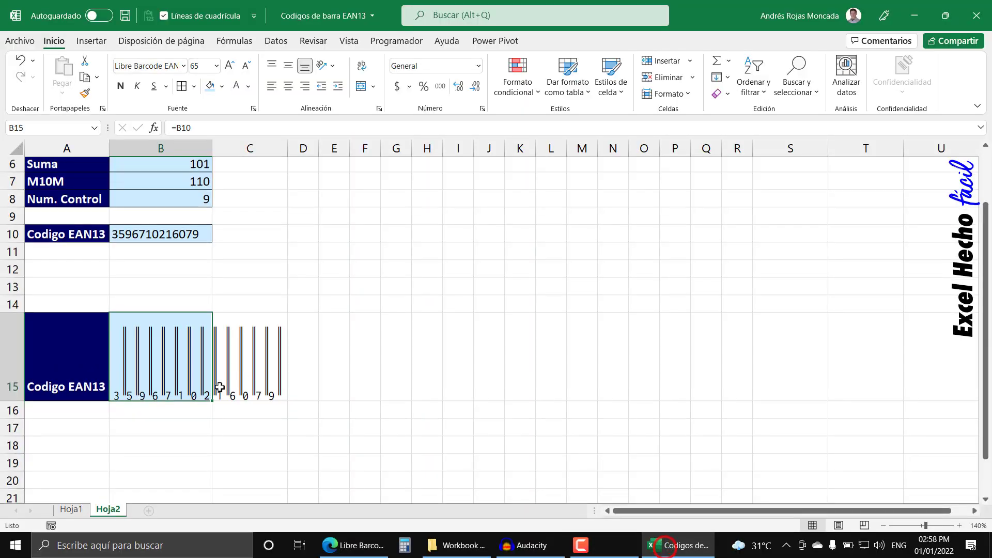
pyautogui.scroll(2, 212, 310)
pyautogui.click(186, 166)
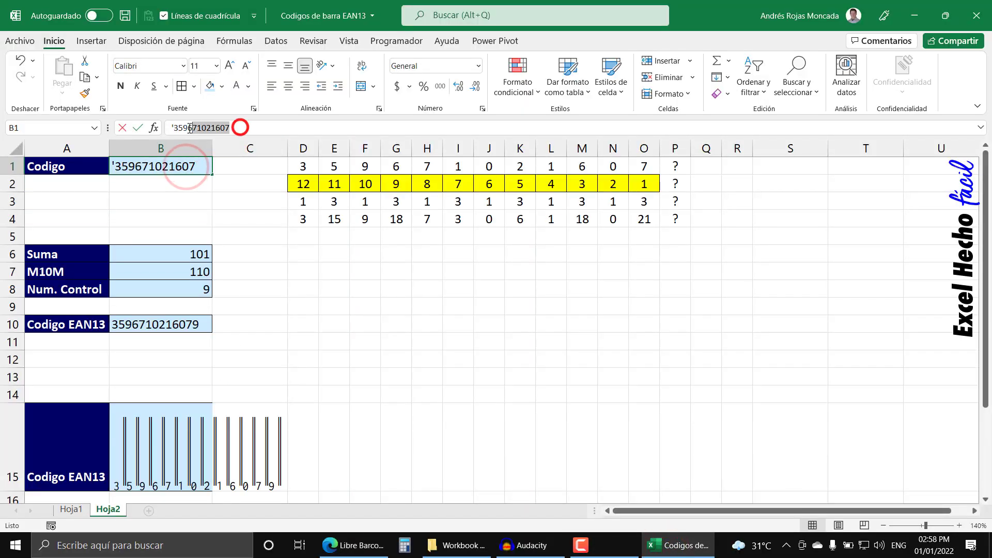
pyautogui.moveTo(242, 127); pyautogui.dragTo(172, 128)
pyautogui.hotkey('ctrl', 'c')
pyautogui.press('Escape')
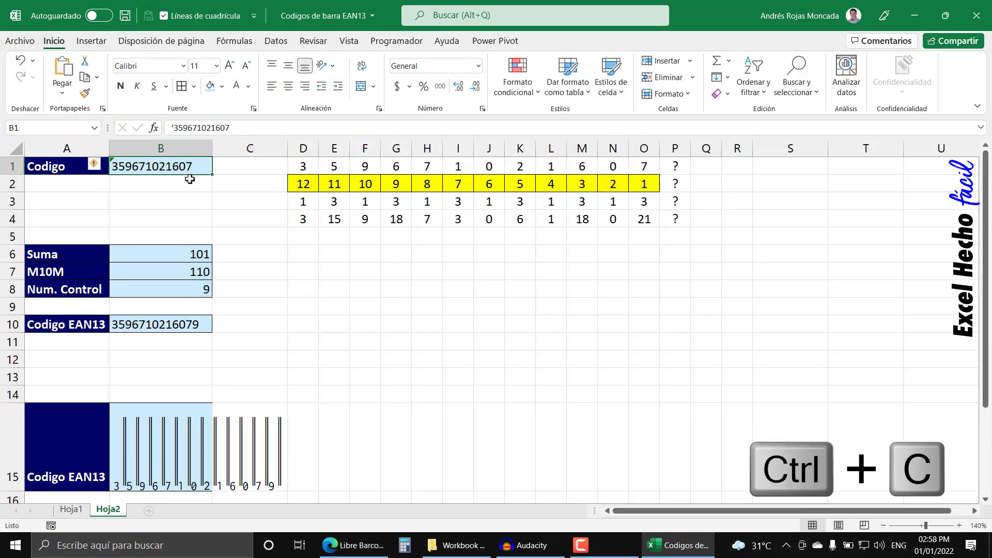
# Paste the code into the Google Fonts preview and enlarge it to 203px
pyautogui.click(385, 546)
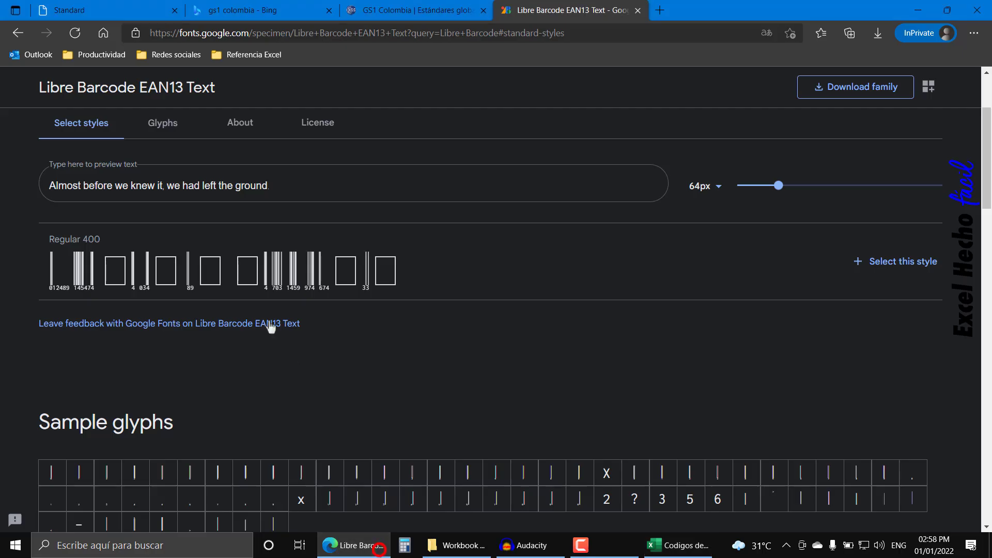
pyautogui.tripleClick(270, 185)
pyautogui.hotkey('ctrl', 'v')
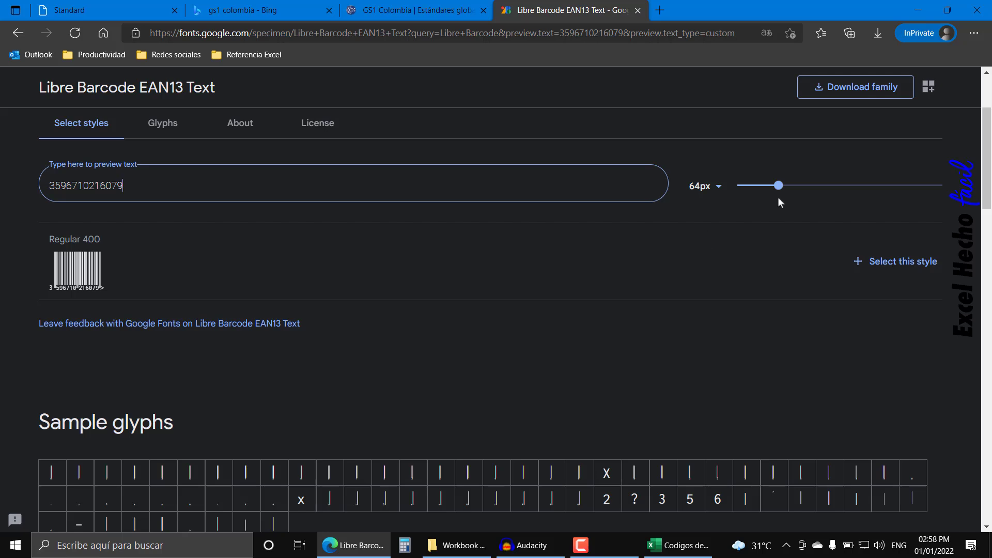
pyautogui.moveTo(779, 186); pyautogui.dragTo(875, 185)
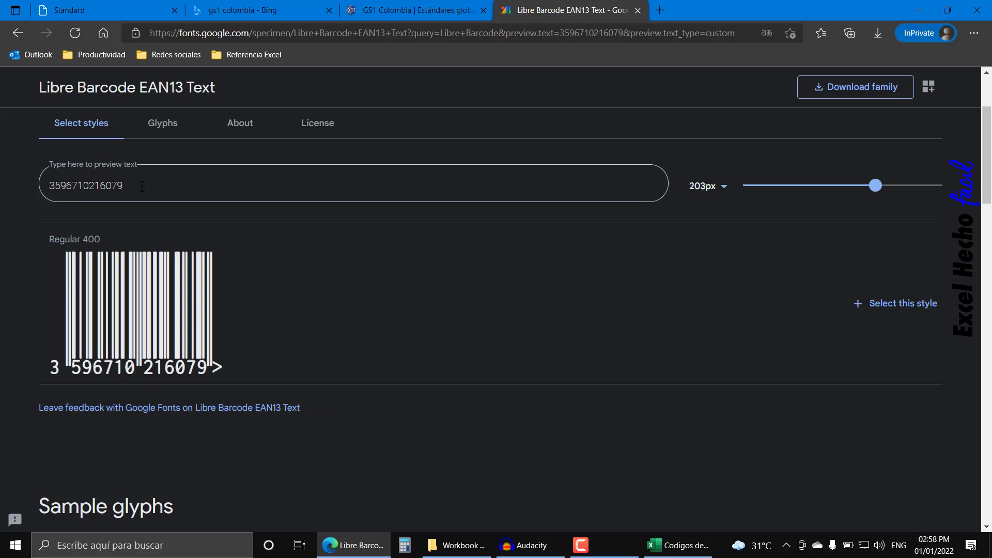
# Return to the Excel workbook to compare with the B15 barcode
pyautogui.click(676, 545)
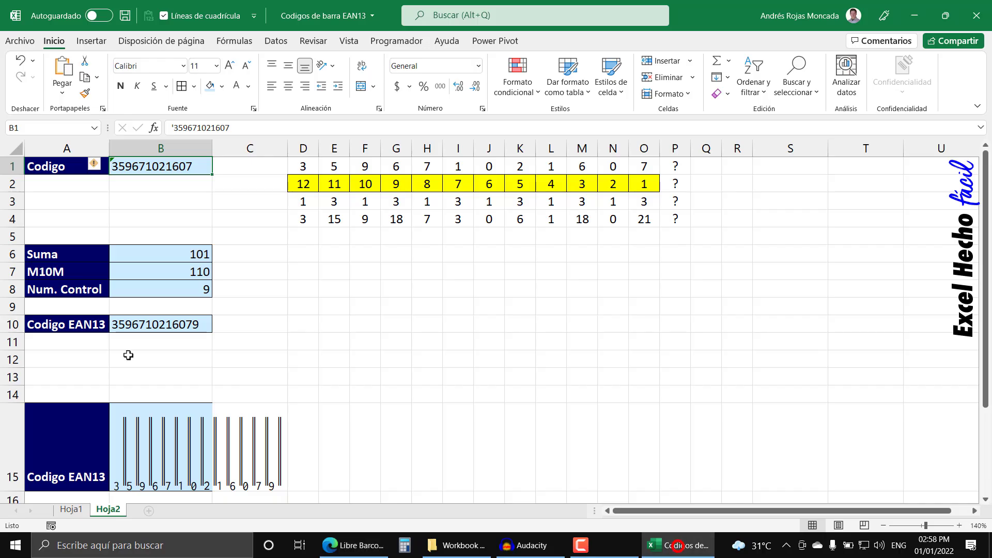
pyautogui.scroll(-1, 226, 400)
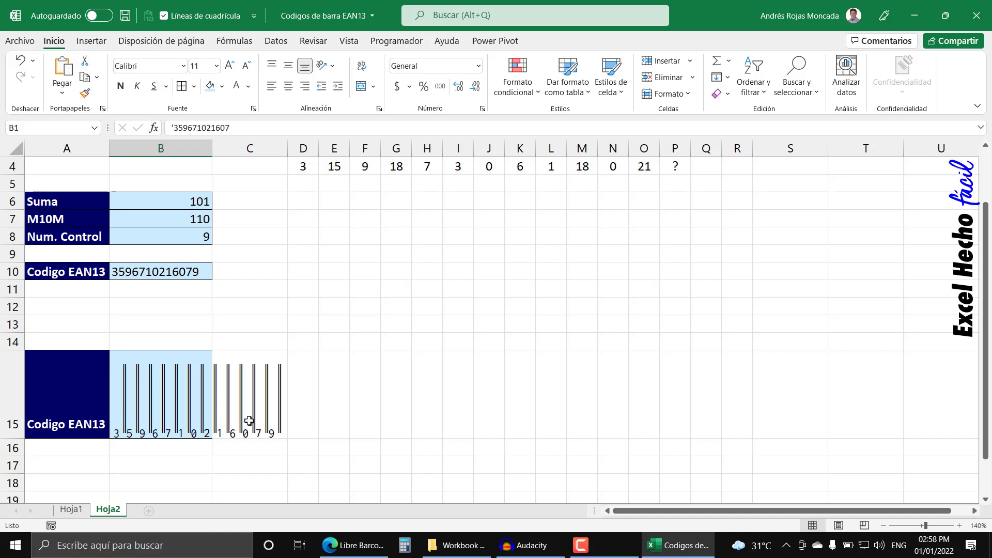
pyautogui.scroll(1, 243, 424)
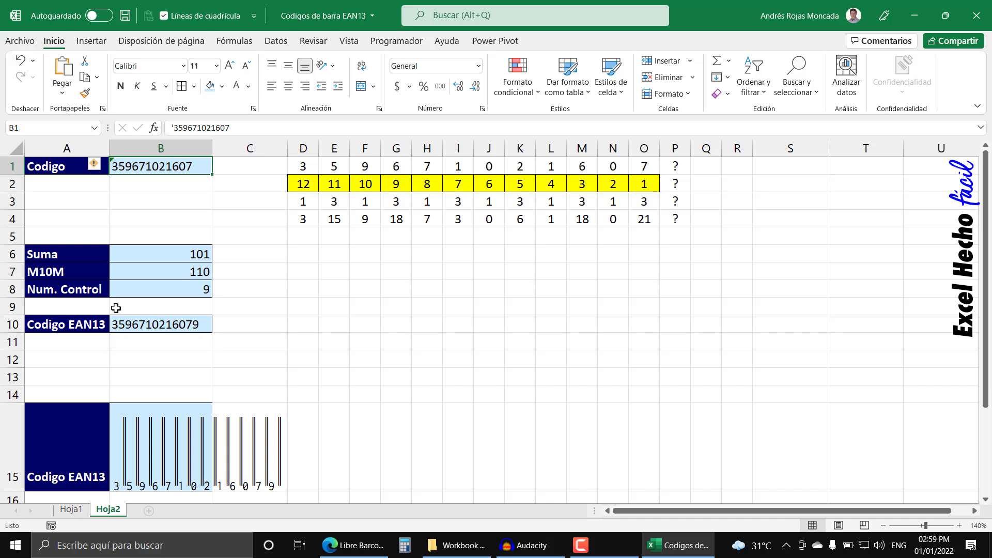
# Enter a test value 3 in D10, then clear it again
pyautogui.click(308, 326)
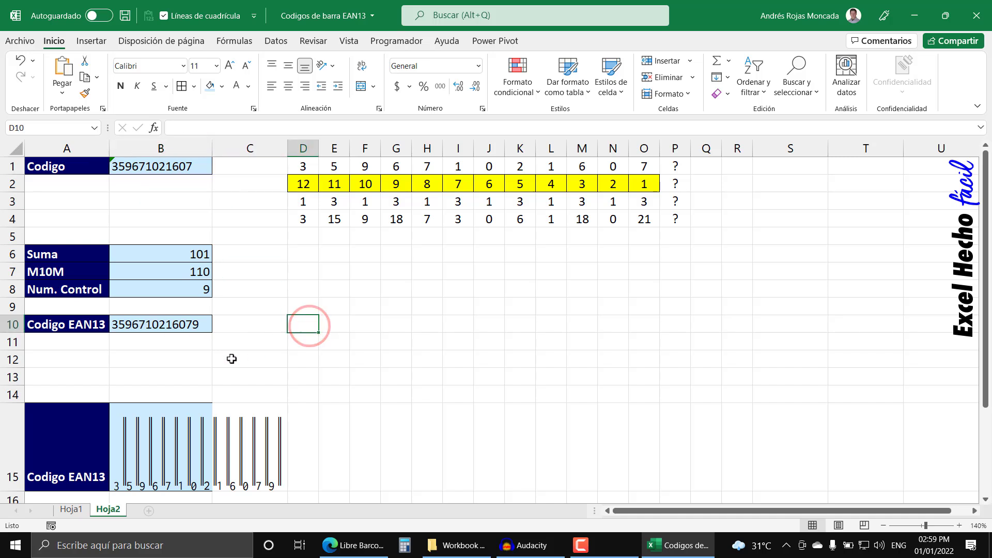
pyautogui.write('3')
pyautogui.press('Return')
pyautogui.press('Up')
pyautogui.press('Delete')
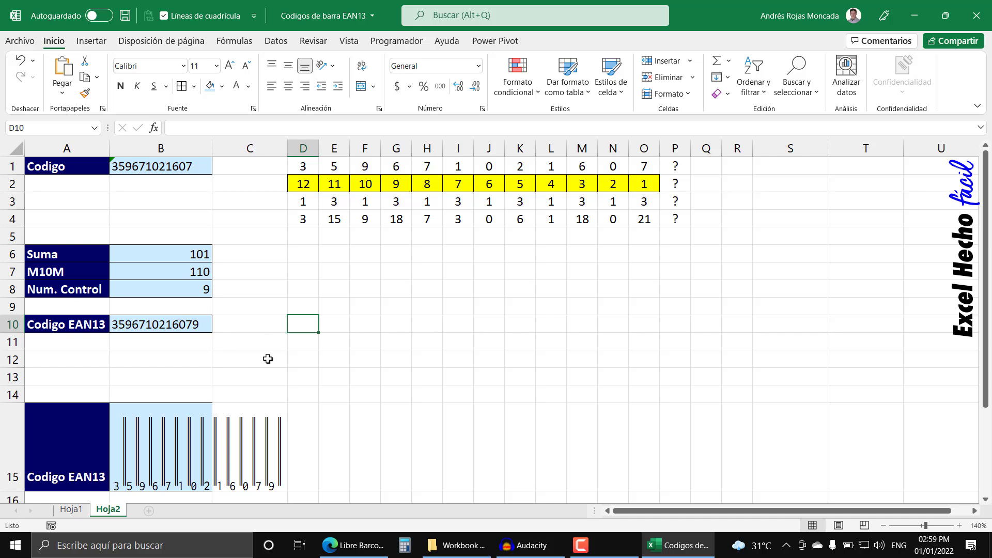
# Enter =EXTRAE($B$10,COLUMNAS($D$10:D10),1) in D10 to return the code's first digit
pyautogui.write('=extr')
pyautogui.press('Tab')
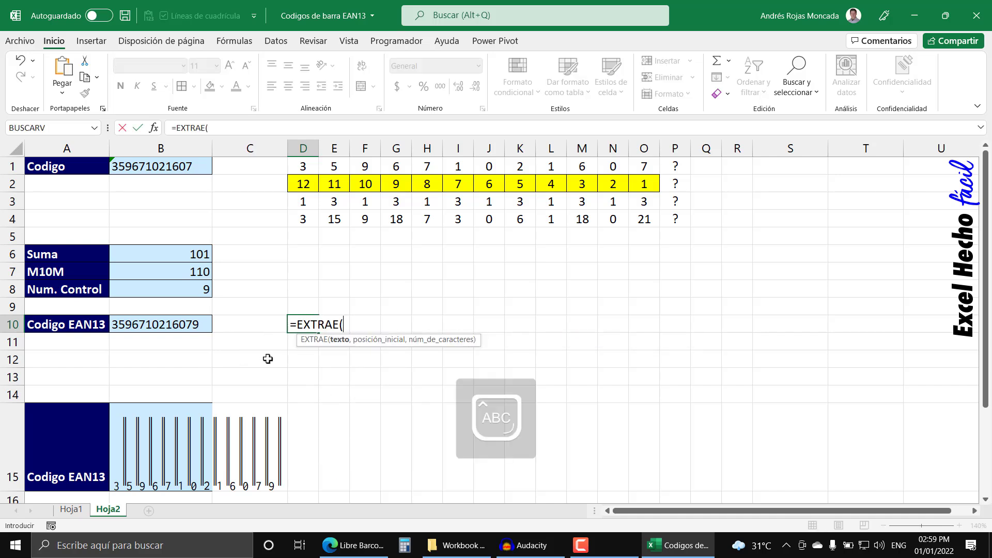
pyautogui.press('capslock')
pyautogui.click(147, 330)
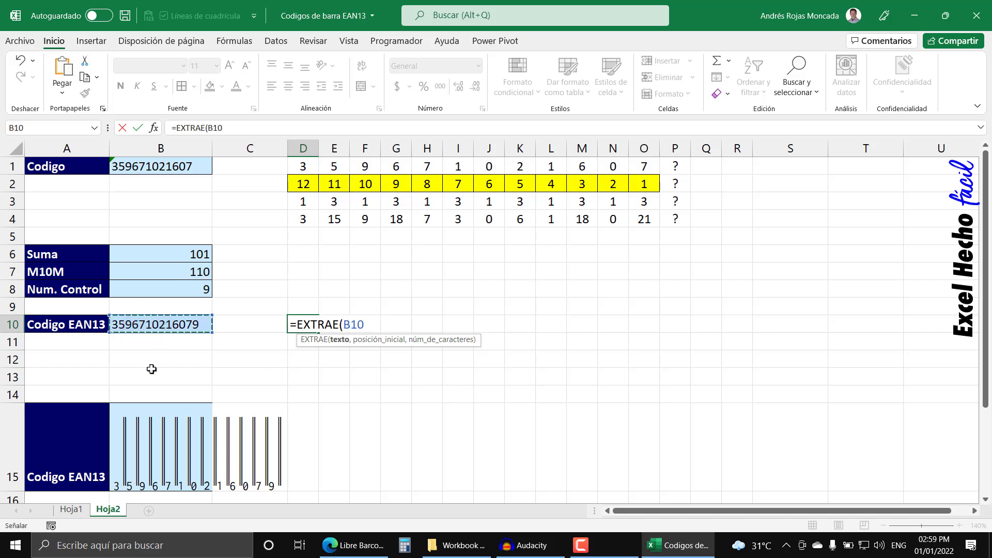
pyautogui.press('F4')
pyautogui.write('$B$10,')
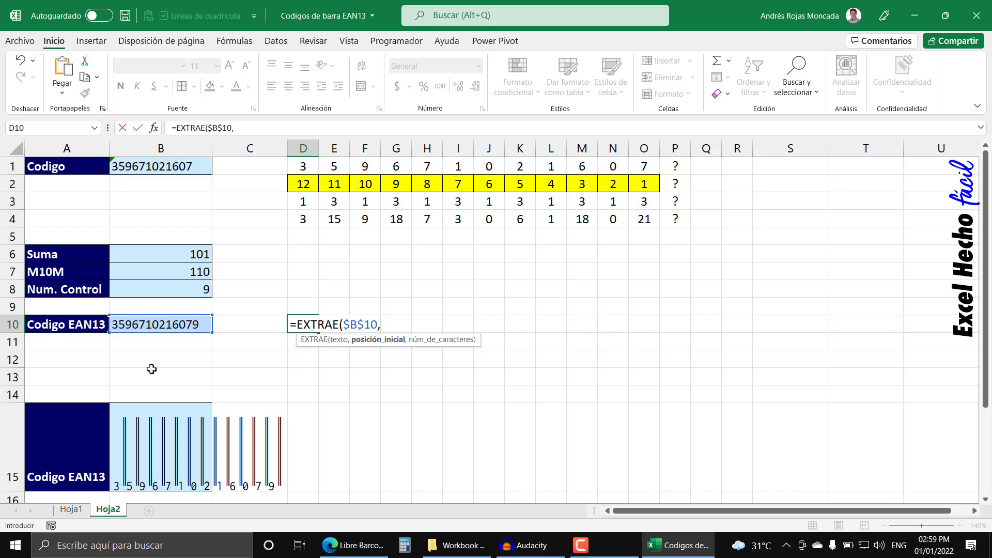
pyautogui.write('colu')
pyautogui.press('Down')
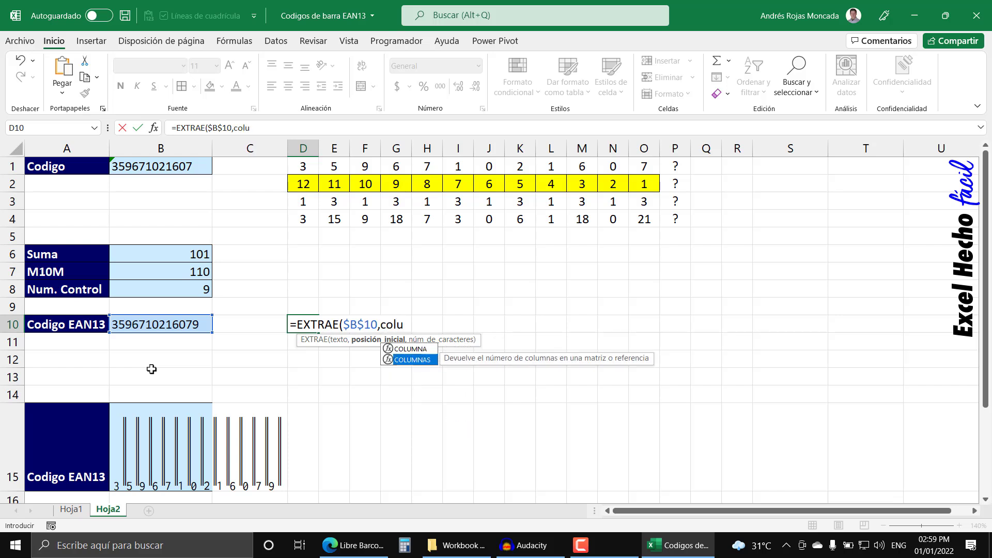
pyautogui.press('Tab')
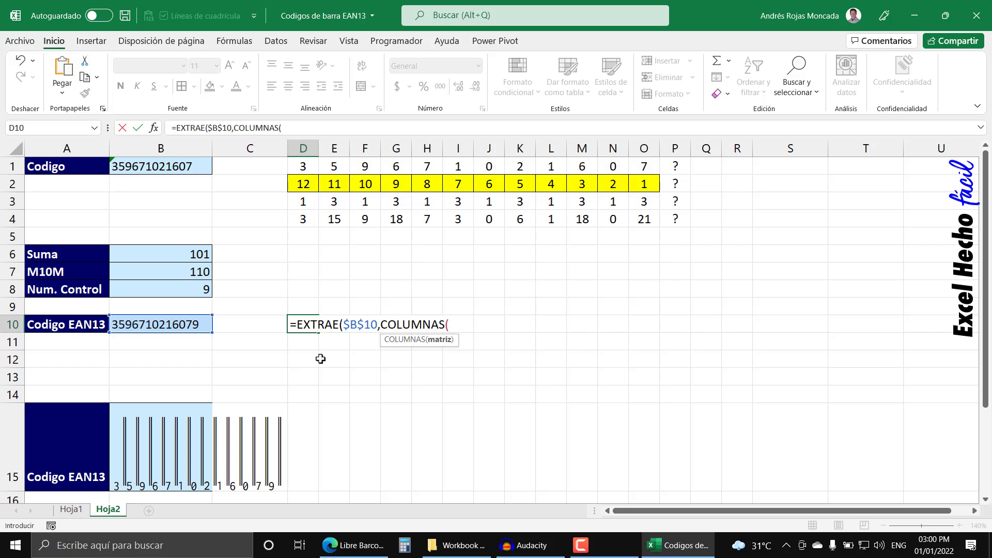
pyautogui.write('d10')
pyautogui.press('F4')
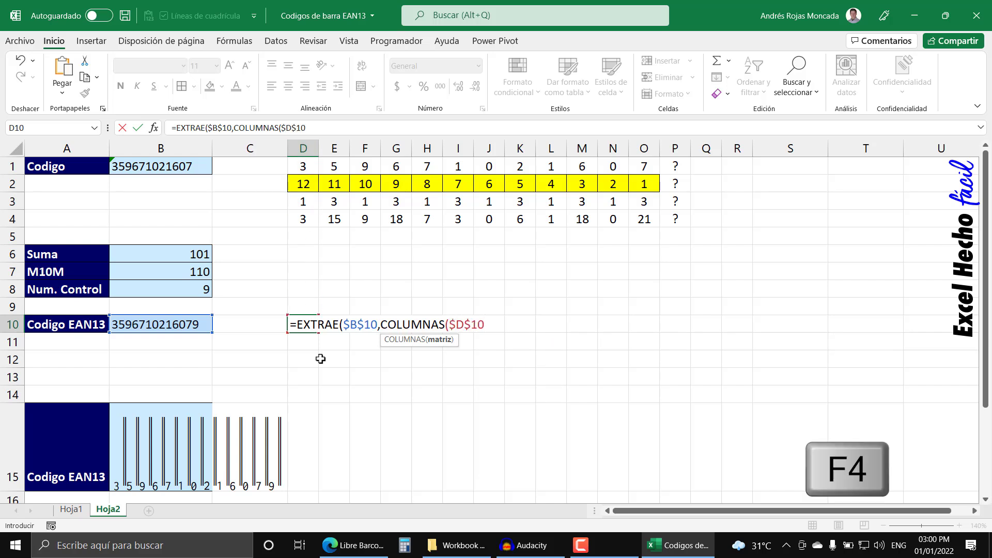
pyautogui.write('D')
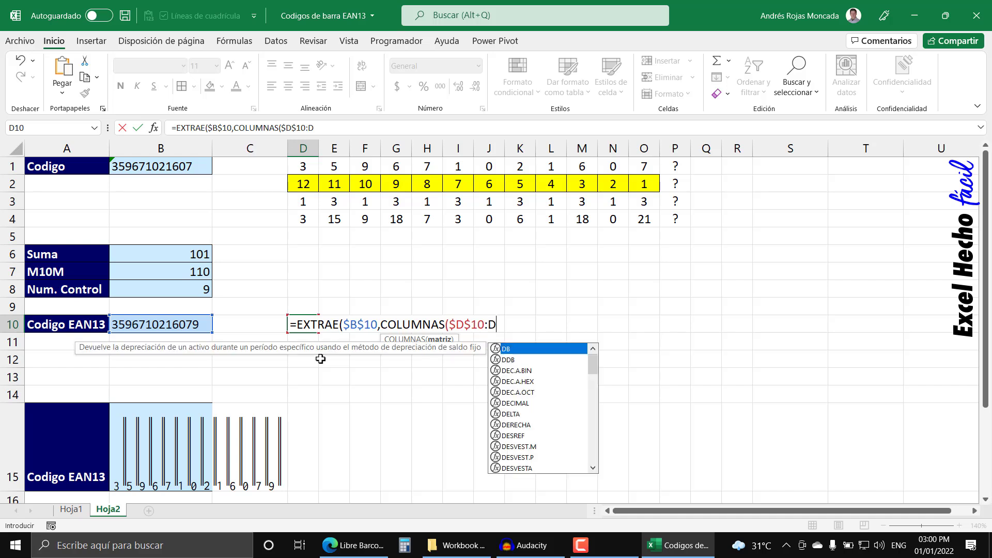
pyautogui.write('10)')
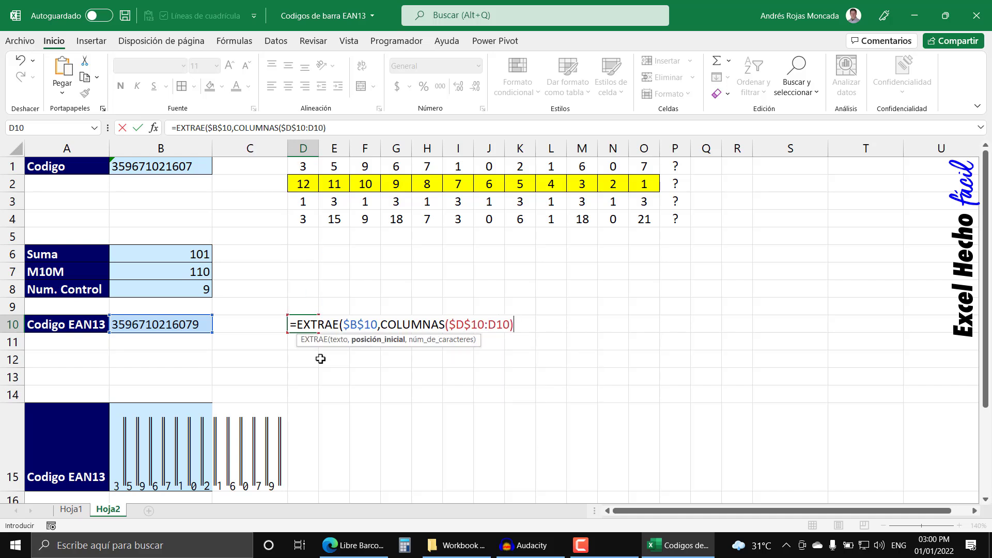
pyautogui.write(',1')
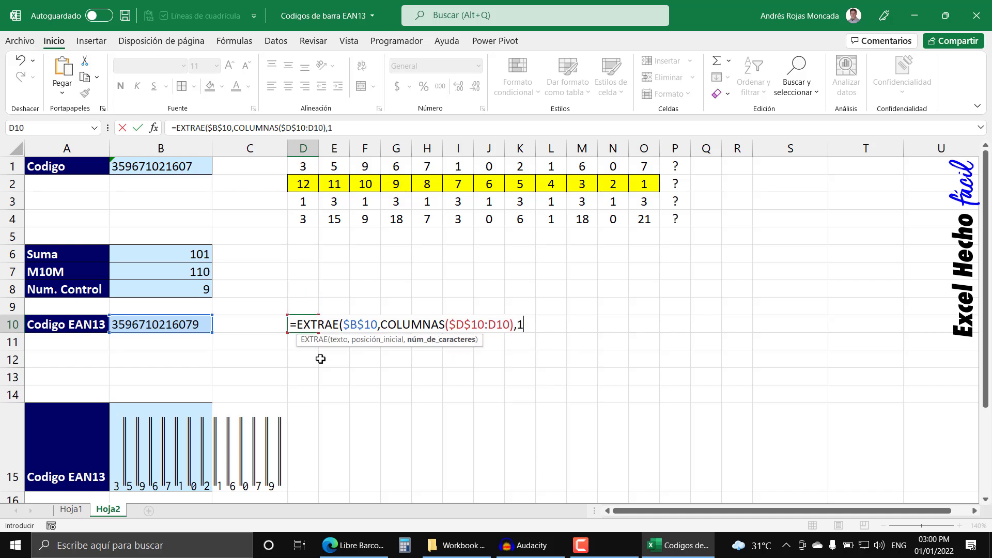
pyautogui.write(')')
pyautogui.press('Return')
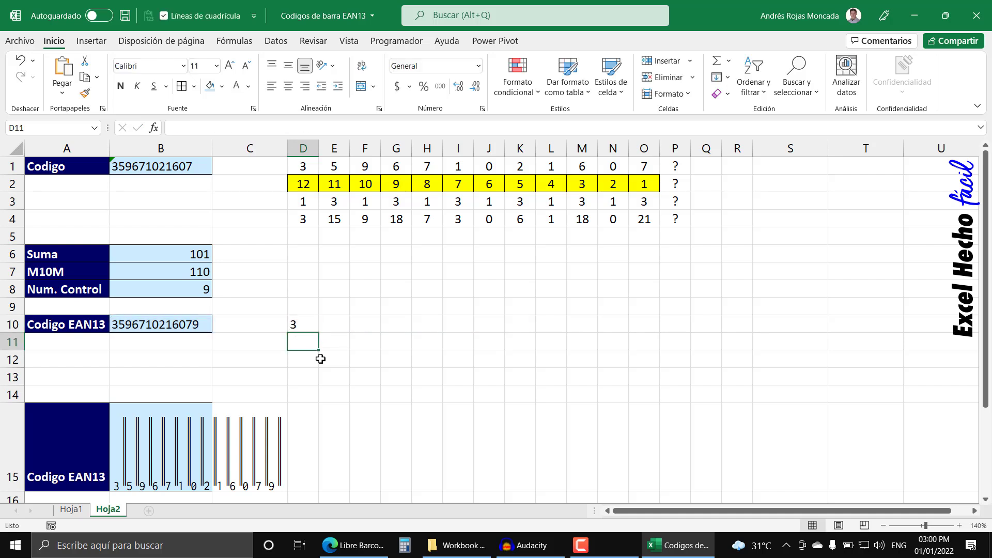
# Copy the D10 digit formula across to P10 and centre the digits
pyautogui.click(310, 321)
pyautogui.moveTo(319, 333); pyautogui.dragTo(690, 317)
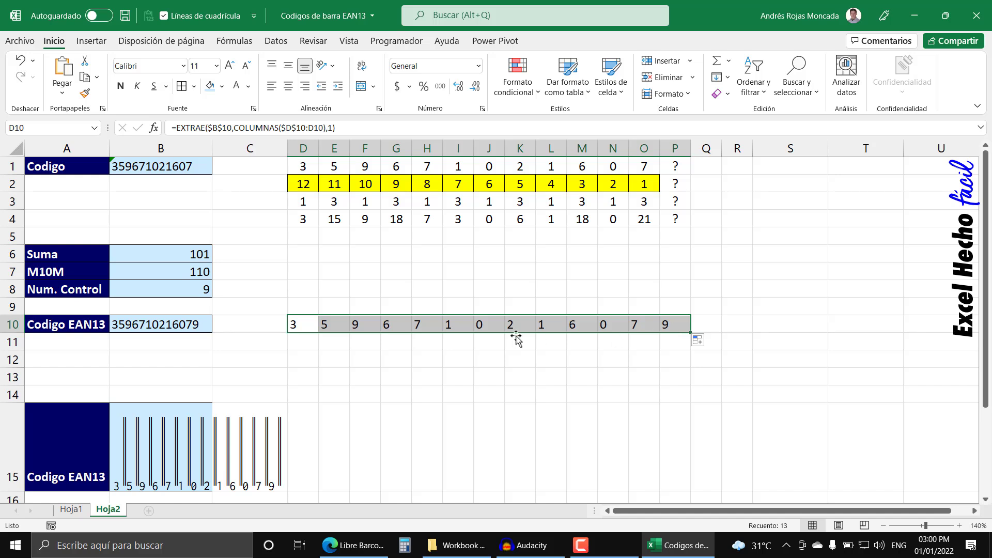
pyautogui.click(287, 86)
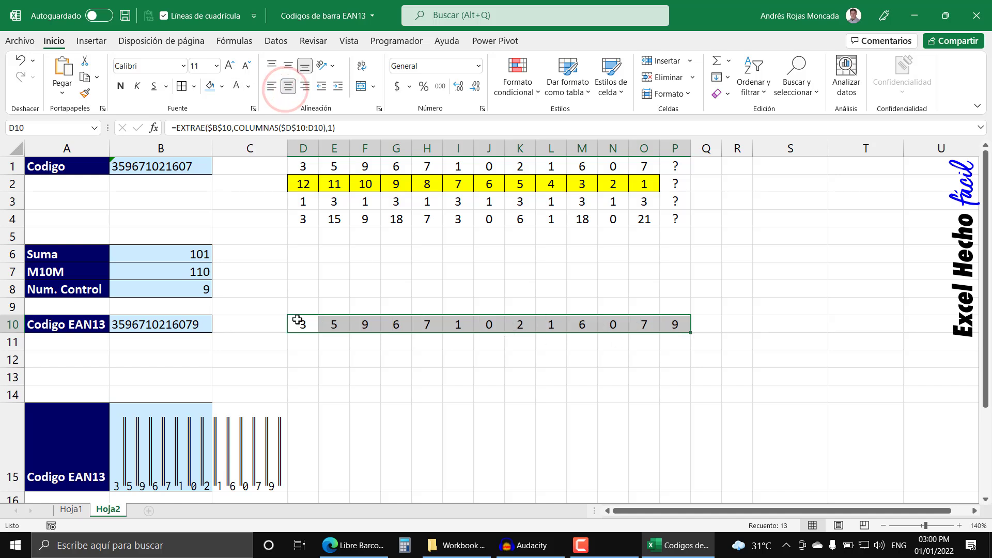
# Append *1 to the D10 formula and refill it across D10:P10 as numbers
pyautogui.click(298, 319)
pyautogui.press('F2')
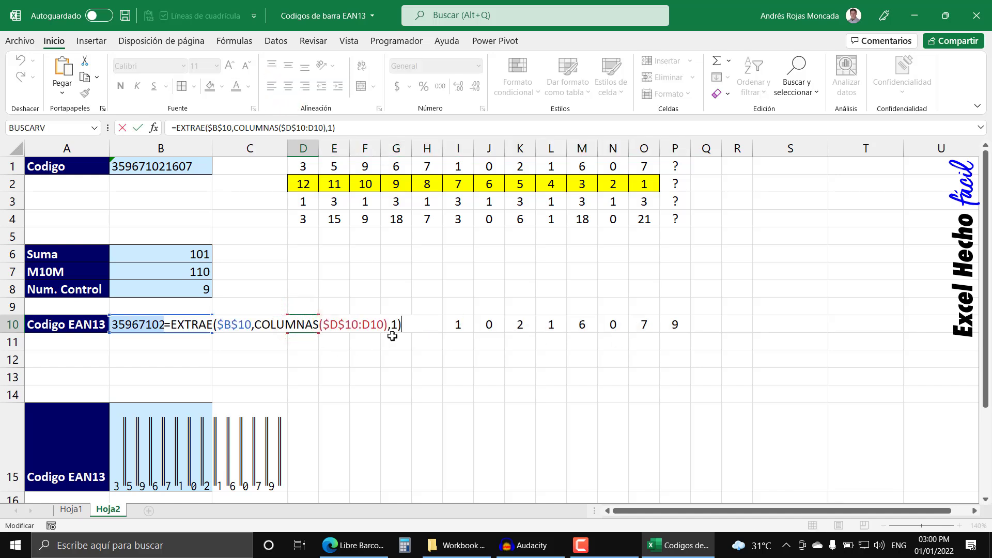
pyautogui.write('*1')
pyautogui.press('Return')
pyautogui.click(290, 327)
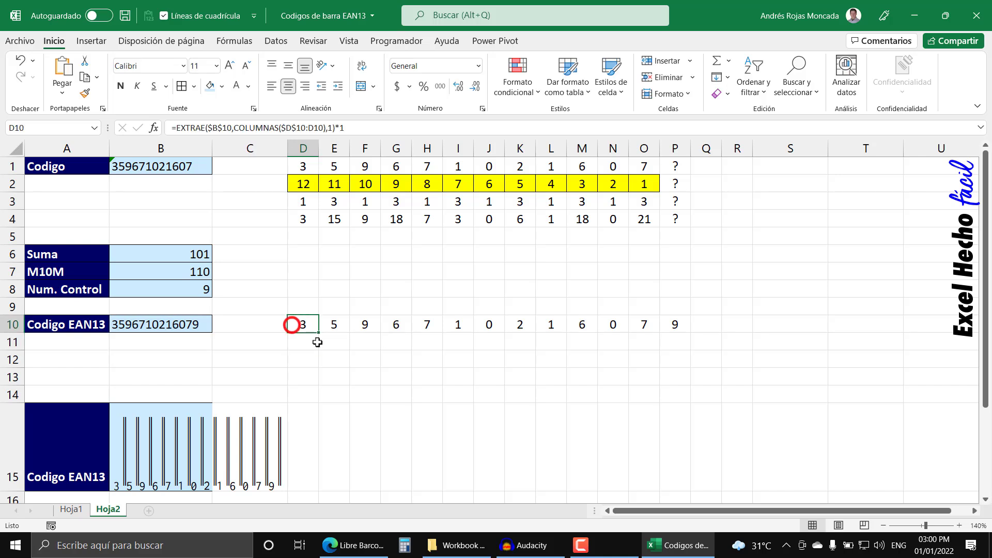
pyautogui.moveTo(318, 333); pyautogui.dragTo(677, 328)
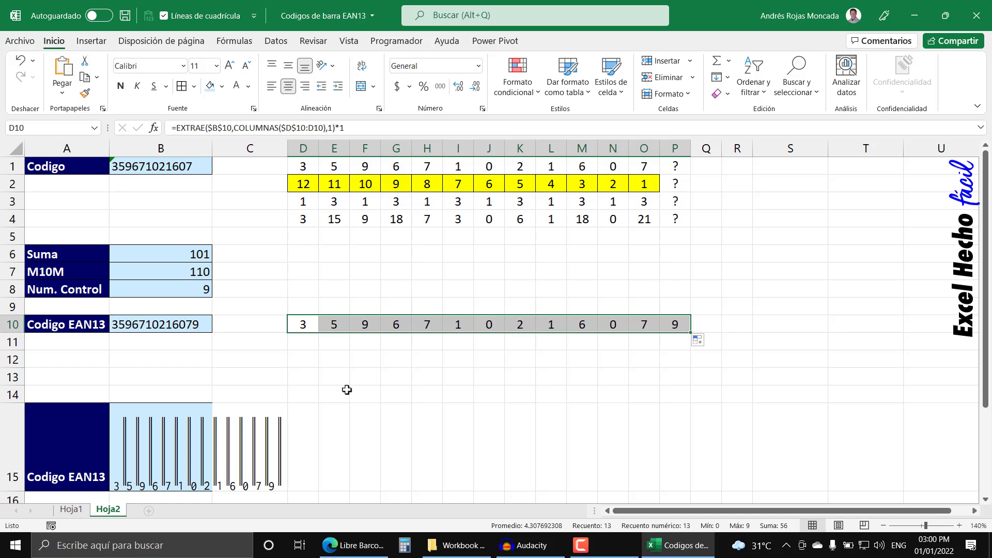
pyautogui.moveTo(304, 329); pyautogui.dragTo(676, 327)
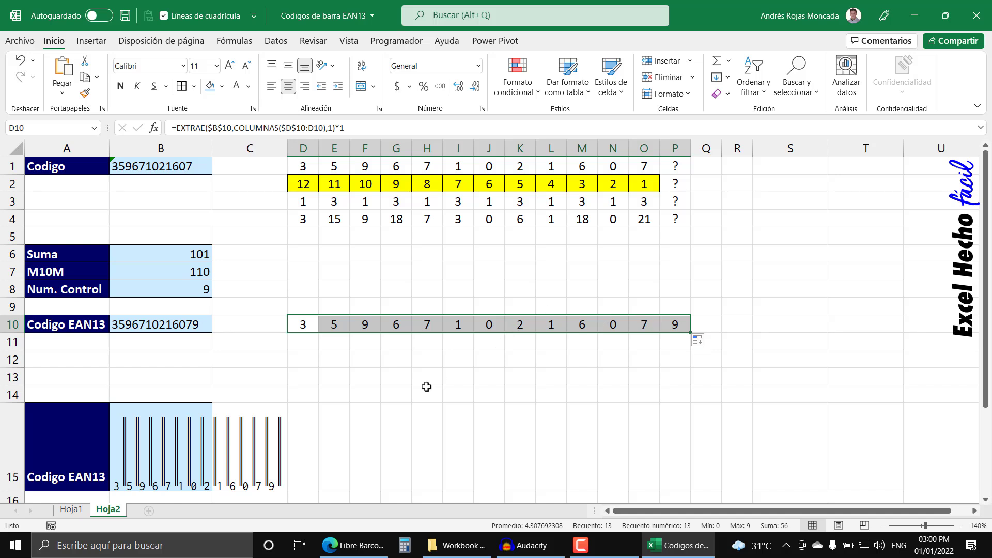
pyautogui.click(308, 343)
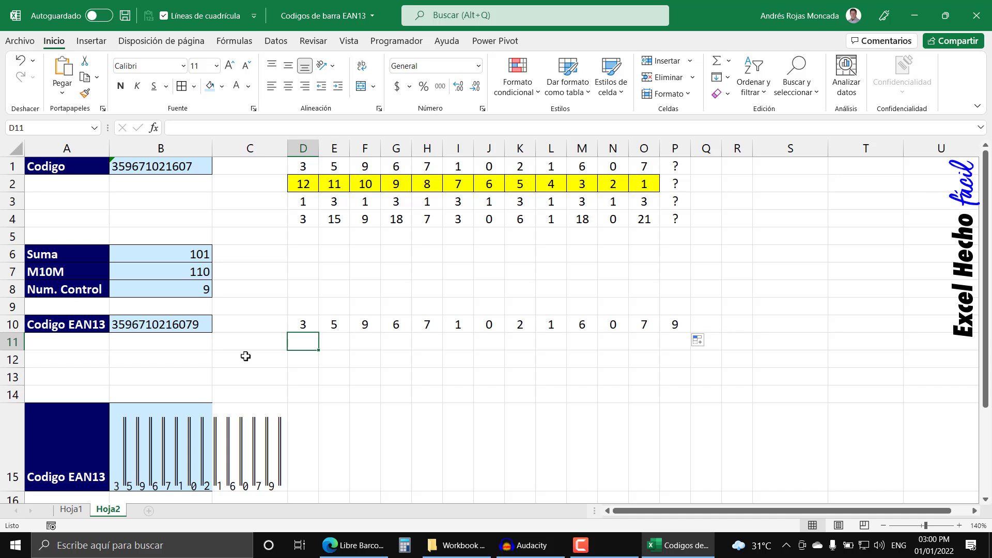
# After a test entry of 3, make D11 equal =D10
pyautogui.write('3')
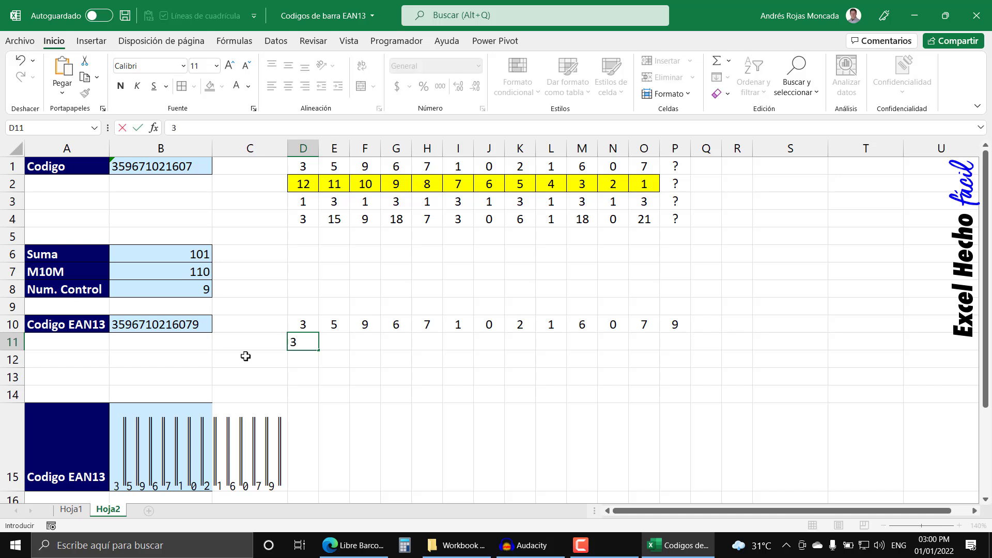
pyautogui.press('Return')
pyautogui.click(292, 343)
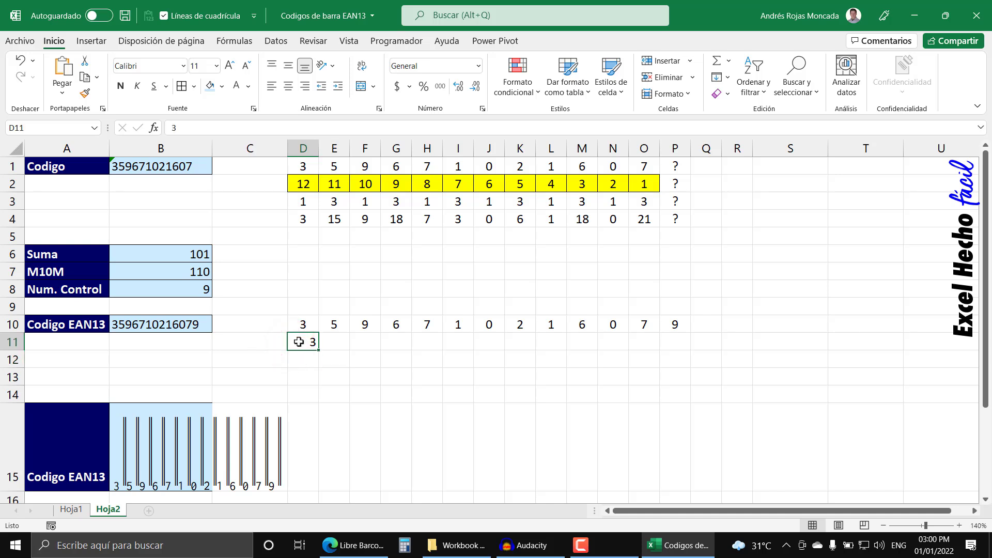
pyautogui.write('=')
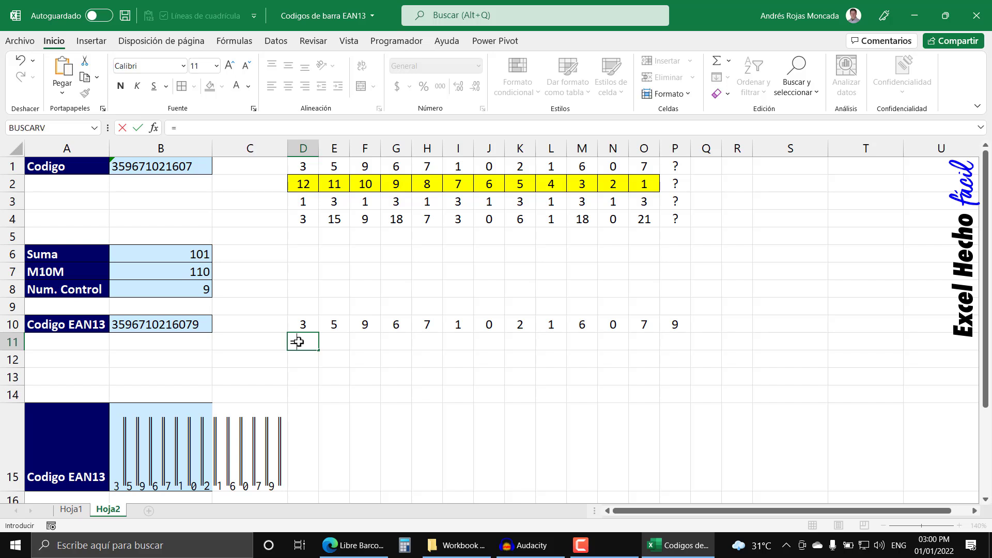
pyautogui.press('Up')
pyautogui.press('Return')
# Format D11 as centred, bold, with a blue fill
pyautogui.click(297, 341)
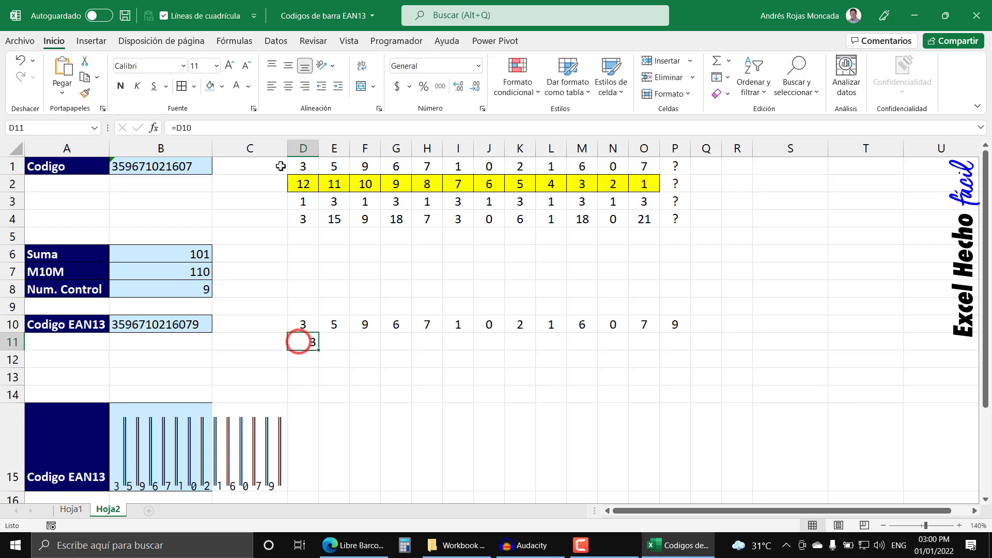
pyautogui.click(288, 87)
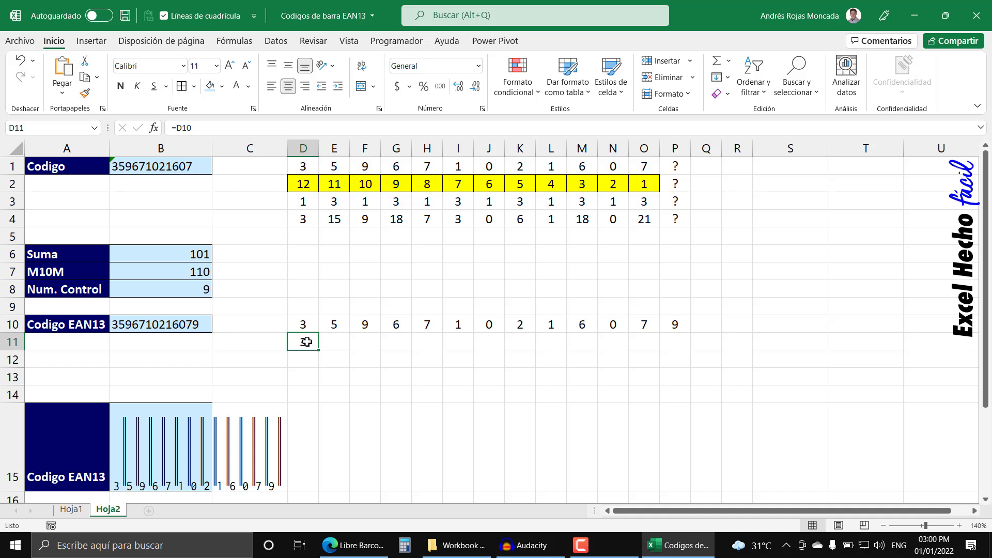
pyautogui.click(222, 87)
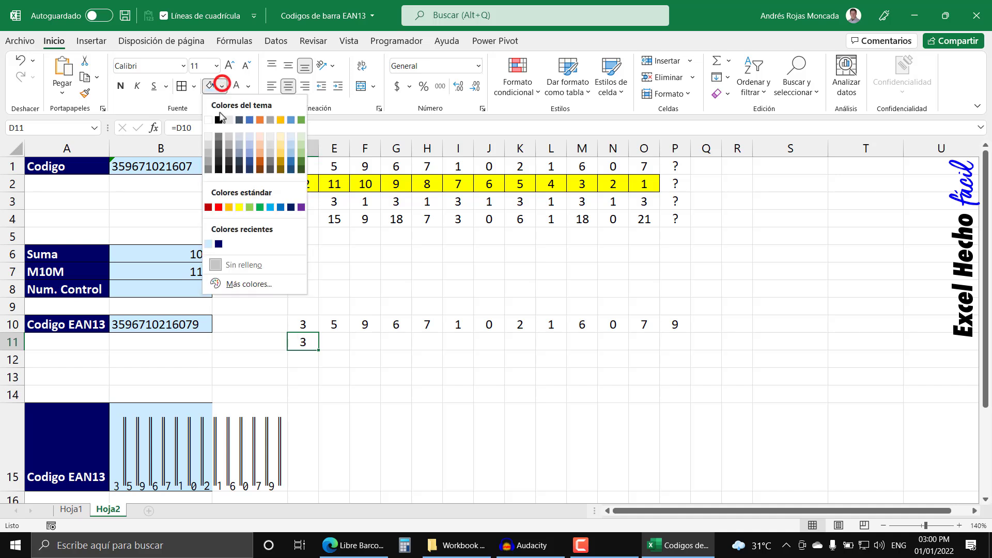
pyautogui.click(280, 207)
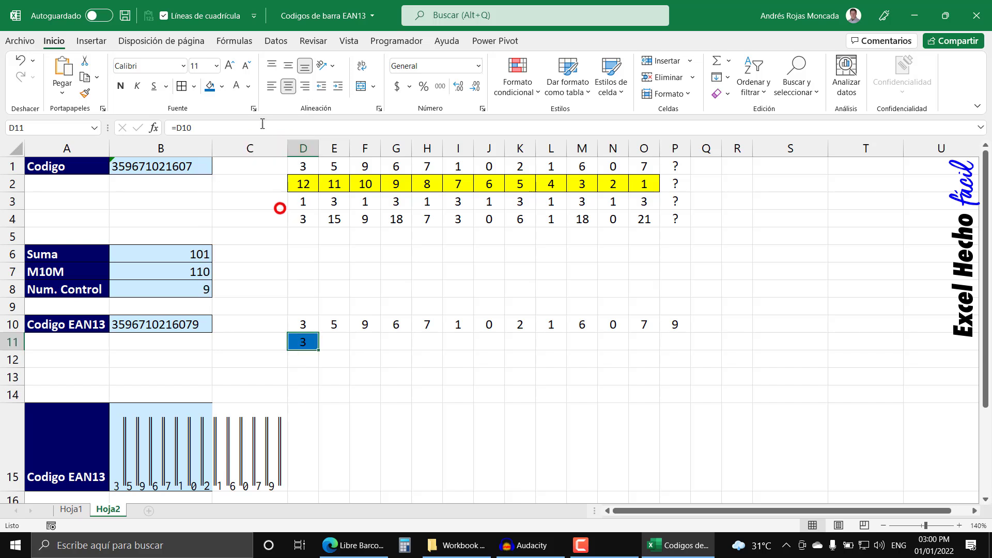
pyautogui.click(121, 85)
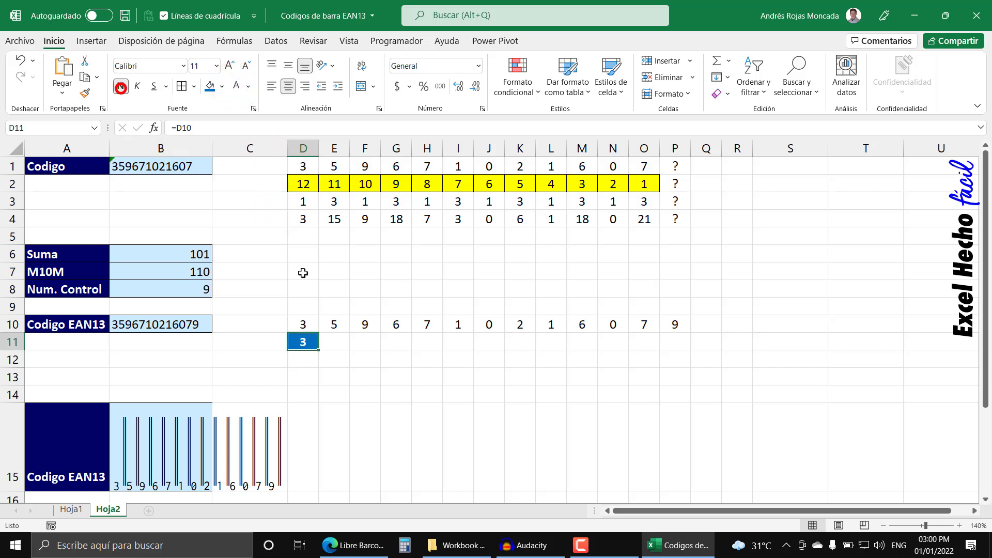
pyautogui.click(272, 361)
pyautogui.click(302, 345)
# On Hoja1, highlight Tabla A, Tabla B, Tabla C and the Digito 1 column
pyautogui.click(71, 510)
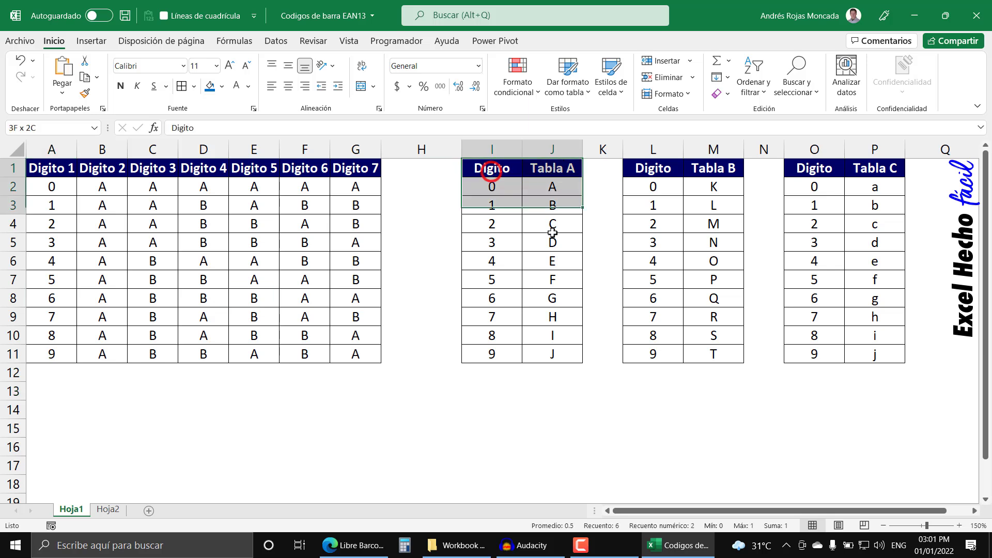
pyautogui.moveTo(491, 172); pyautogui.dragTo(552, 354)
pyautogui.moveTo(662, 169)
pyautogui.mouseDown()
pyautogui.moveTo(695, 181)
pyautogui.moveTo(713, 331)
pyautogui.mouseUp()
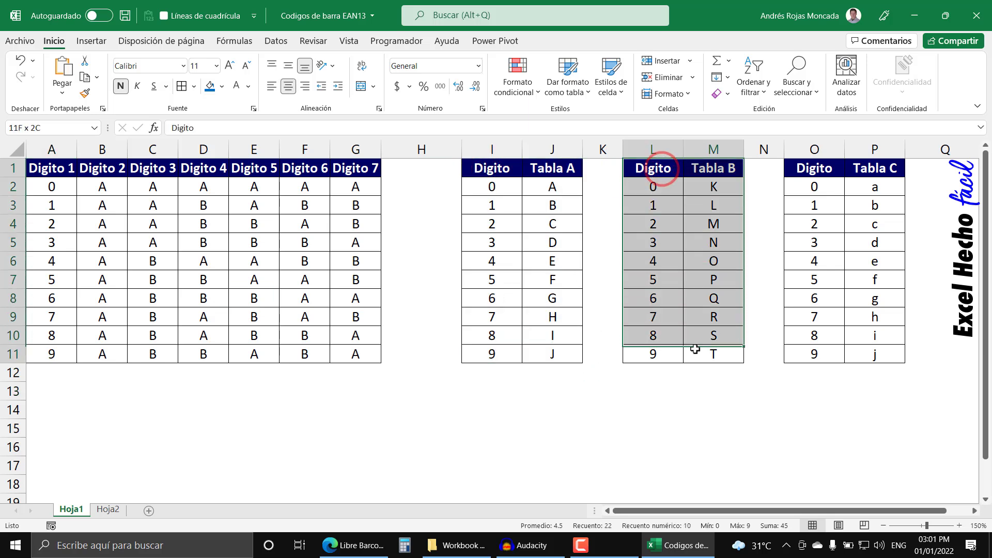
pyautogui.moveTo(806, 170)
pyautogui.mouseDown()
pyautogui.moveTo(890, 315)
pyautogui.moveTo(837, 359)
pyautogui.mouseUp()
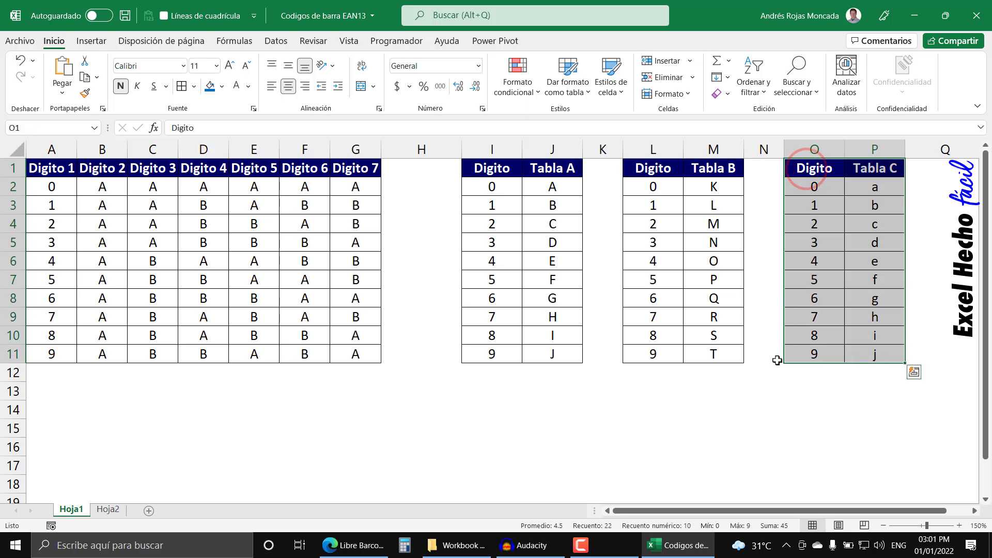
pyautogui.click(51, 187)
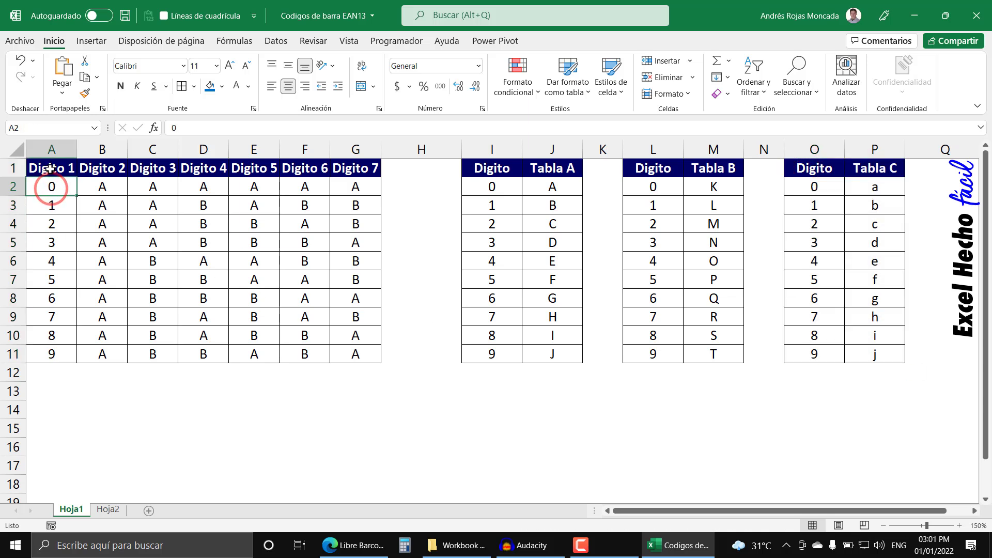
pyautogui.moveTo(52, 171); pyautogui.dragTo(50, 353)
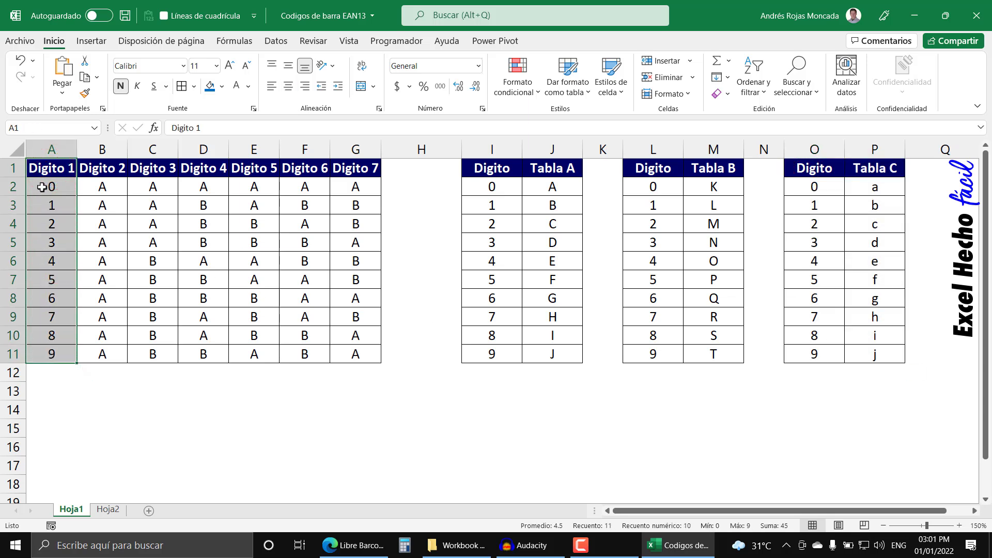
# Highlight the Digito pattern table, its Digito 2–7 headers and the row for first digit 4
pyautogui.click(108, 509)
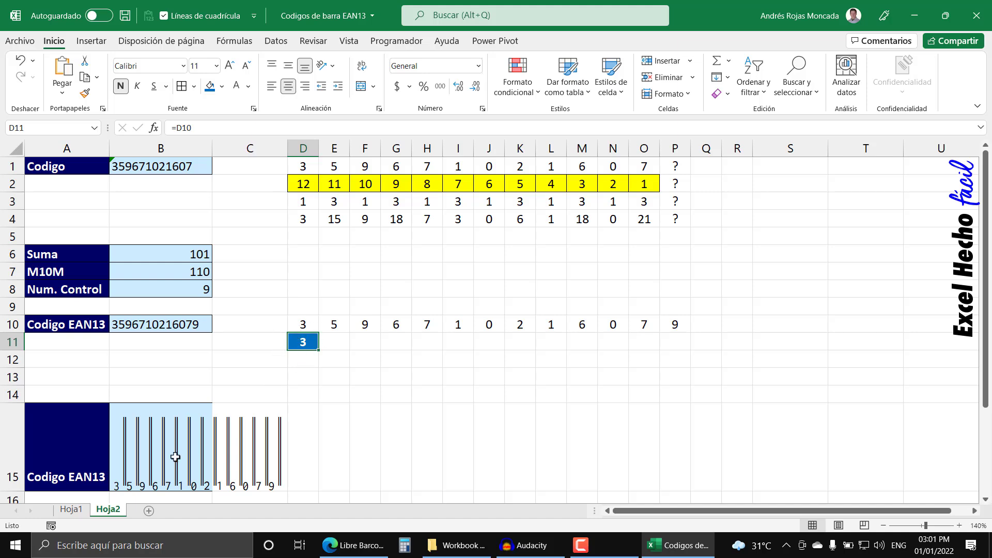
pyautogui.click(78, 511)
pyautogui.moveTo(51, 187); pyautogui.dragTo(53, 356)
pyautogui.moveTo(45, 169)
pyautogui.mouseDown()
pyautogui.moveTo(367, 331)
pyautogui.moveTo(352, 354)
pyautogui.mouseUp()
pyautogui.moveTo(90, 168); pyautogui.dragTo(353, 174)
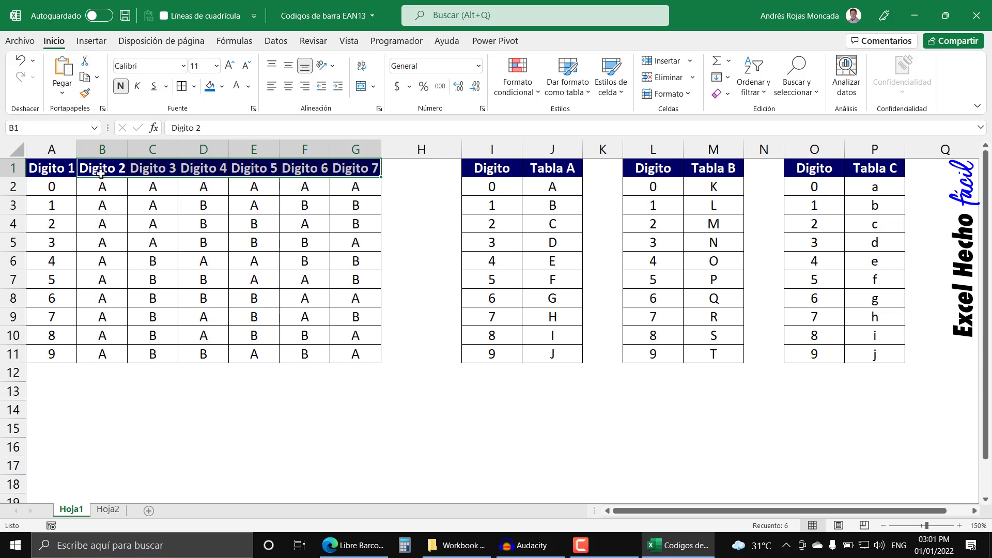
pyautogui.moveTo(101, 174); pyautogui.dragTo(360, 166)
pyautogui.moveTo(103, 264); pyautogui.dragTo(355, 261)
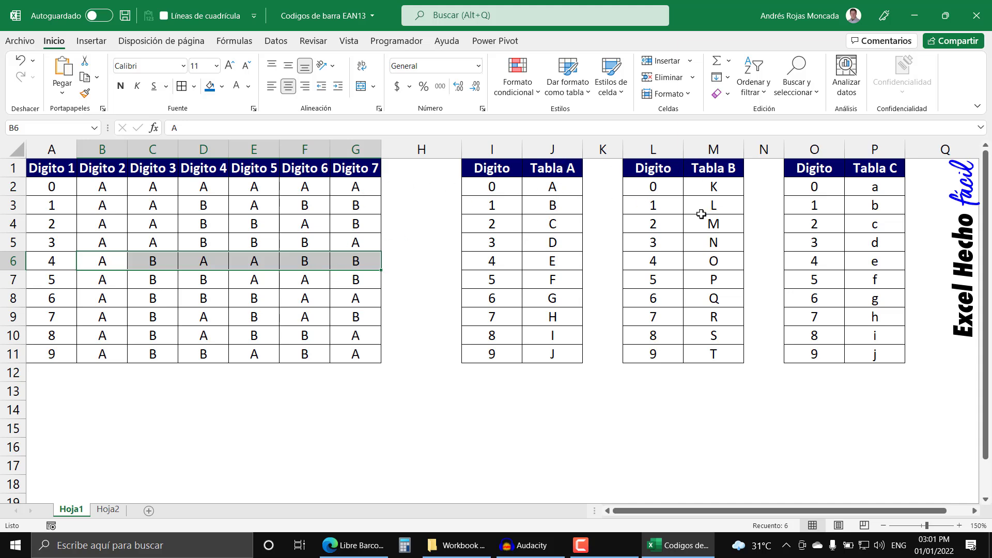
# Highlight digits E10:J10 on Hoja2, then locate the pattern letters for first digit 3 on Hoja1
pyautogui.click(95, 512)
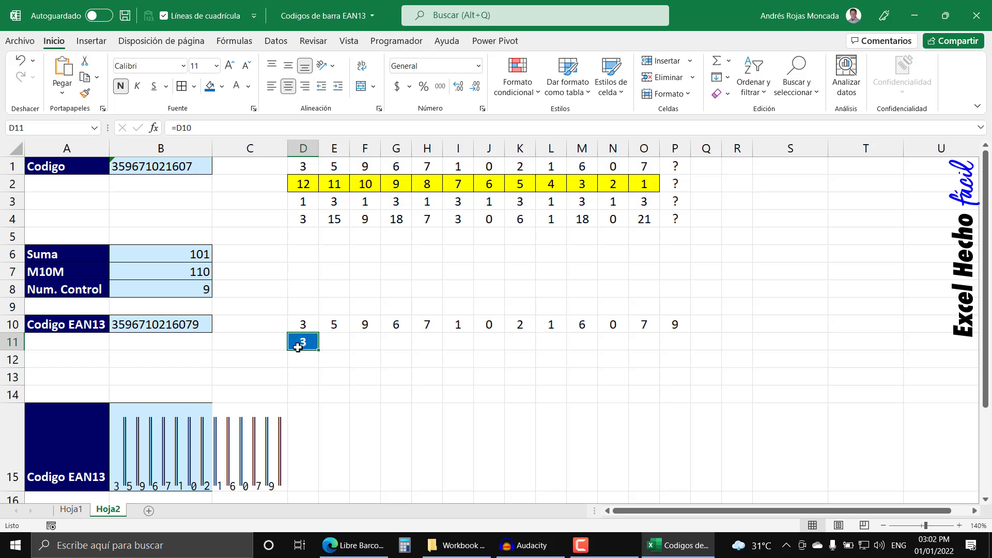
pyautogui.moveTo(337, 324); pyautogui.dragTo(476, 321)
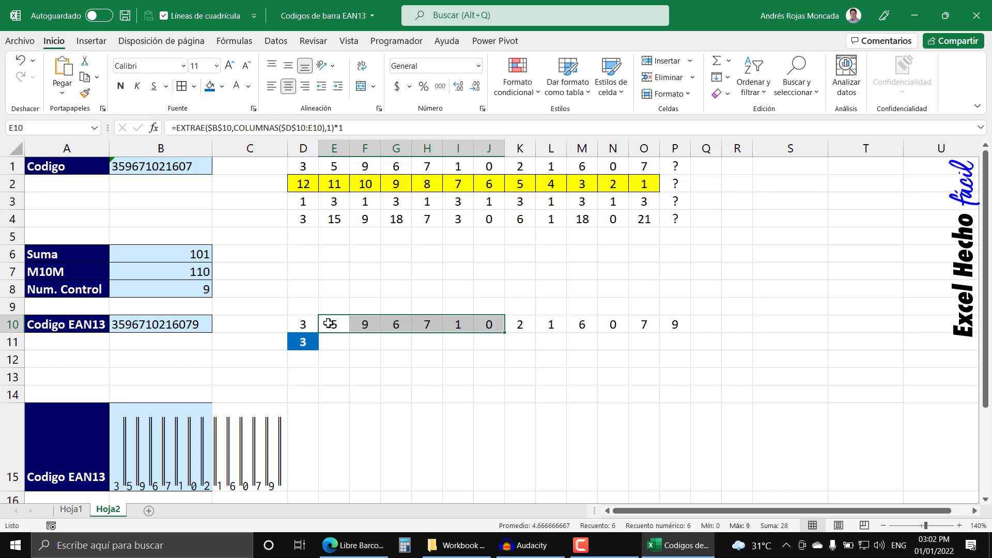
pyautogui.click(309, 347)
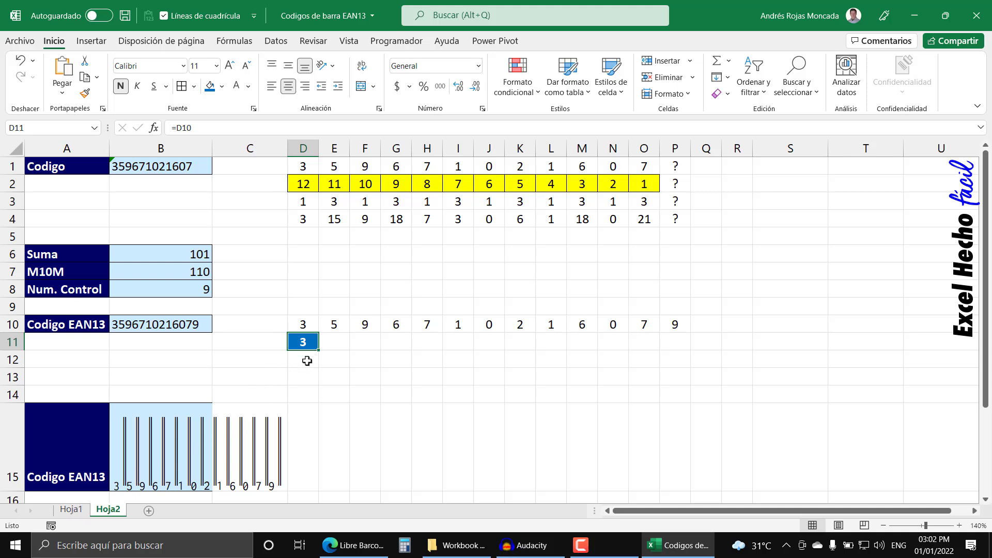
pyautogui.click(71, 509)
pyautogui.moveTo(51, 187); pyautogui.dragTo(50, 224)
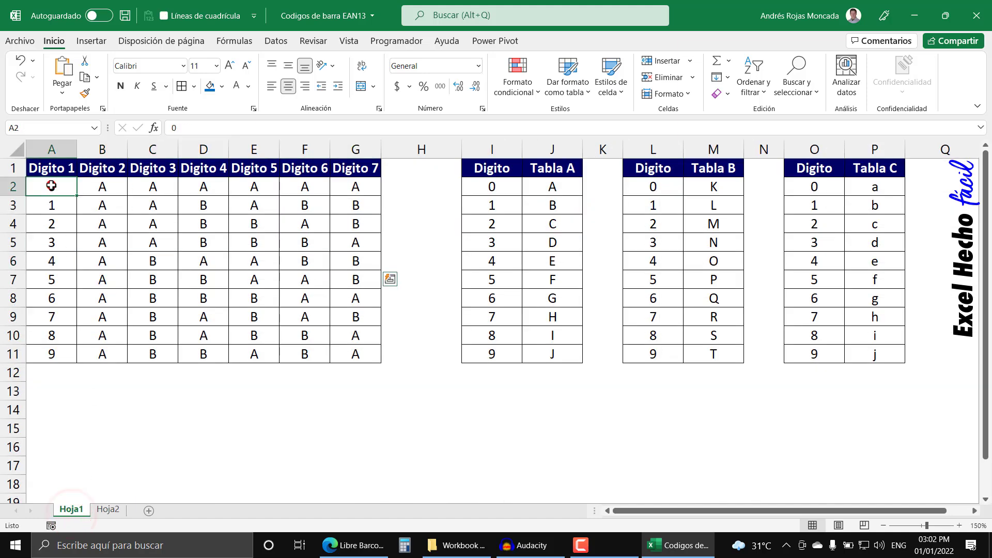
pyautogui.click(50, 242)
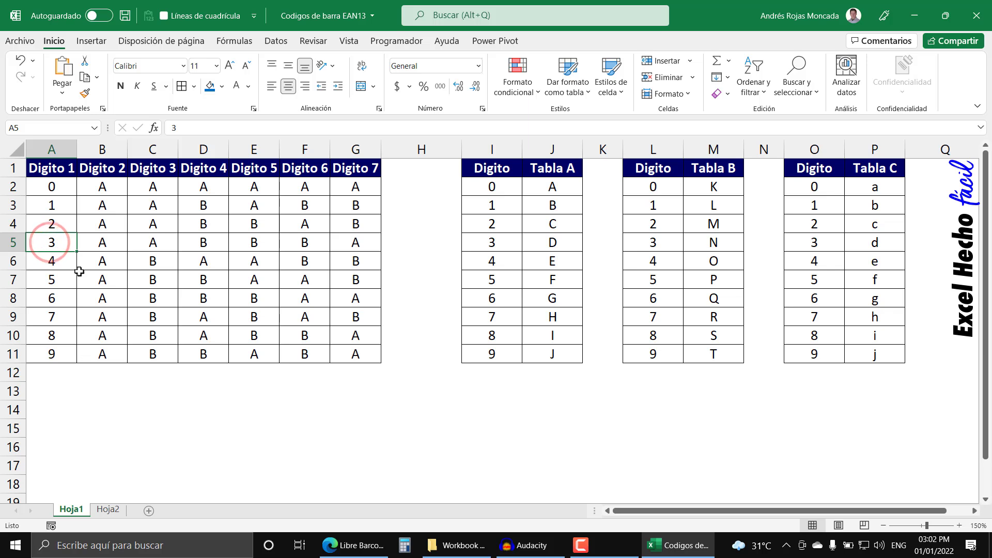
pyautogui.press('Tab')
pyautogui.click(89, 245)
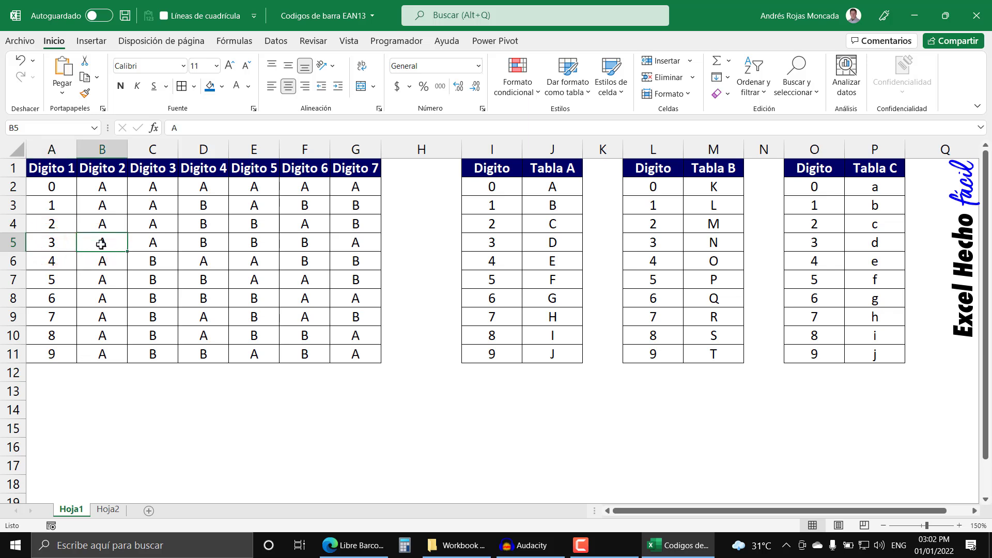
# On Hoja2, check cell E11 and the second digit's extraction formula in E10
pyautogui.click(108, 510)
pyautogui.click(336, 341)
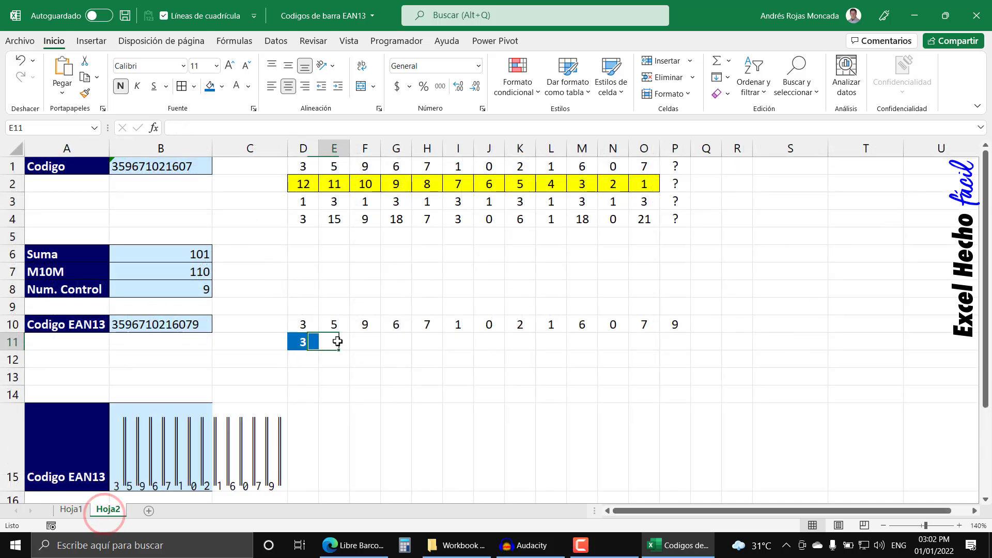
pyautogui.click(337, 324)
pyautogui.click(335, 342)
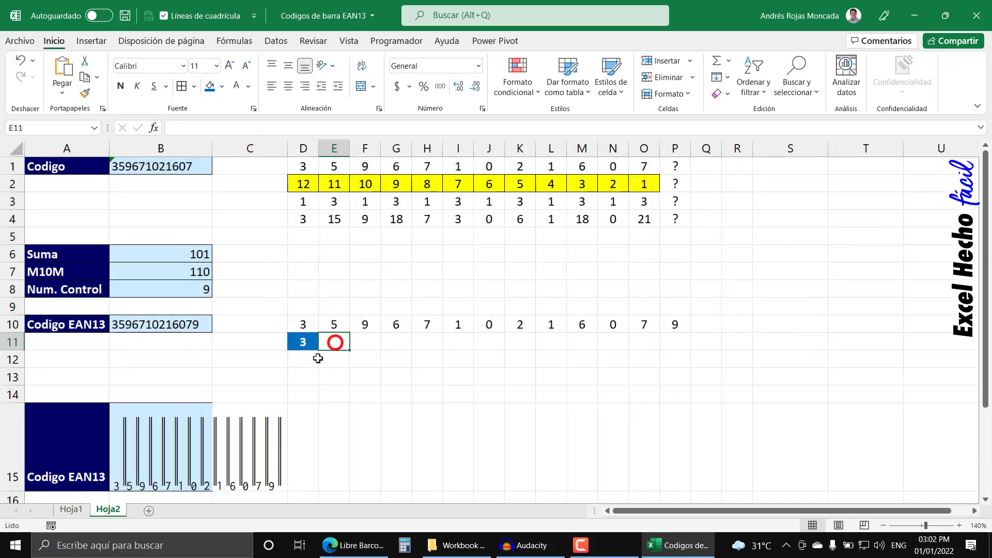
# Find Tabla A's letter F for digit 5 on Hoja1, then select F11 on Hoja2
pyautogui.click(74, 510)
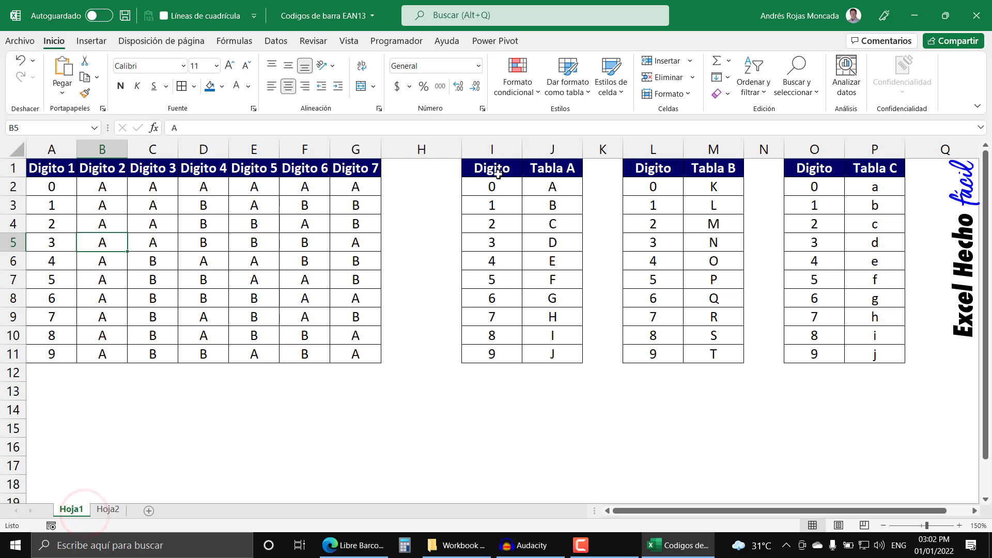
pyautogui.moveTo(499, 170); pyautogui.dragTo(563, 351)
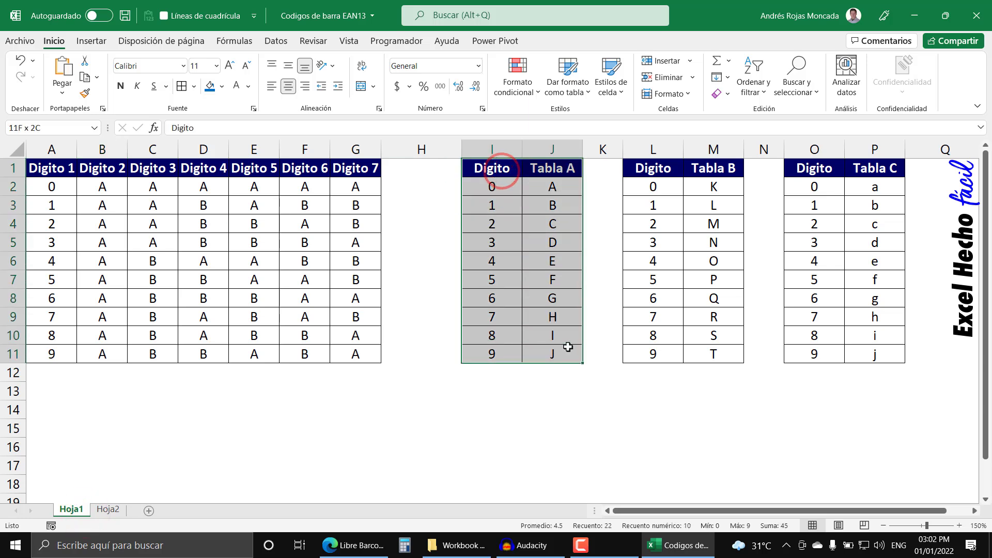
pyautogui.moveTo(494, 280); pyautogui.dragTo(534, 279)
pyautogui.click(538, 280)
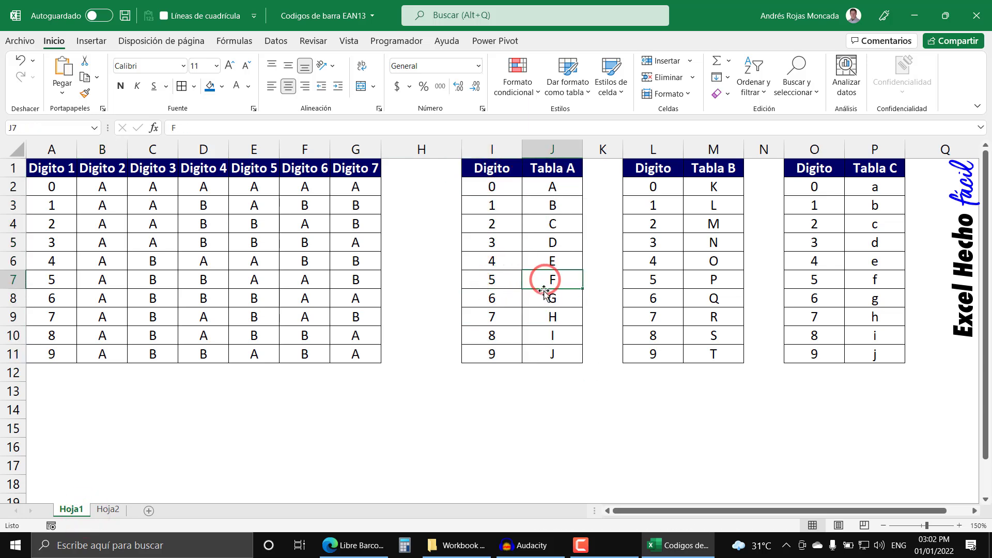
pyautogui.click(108, 509)
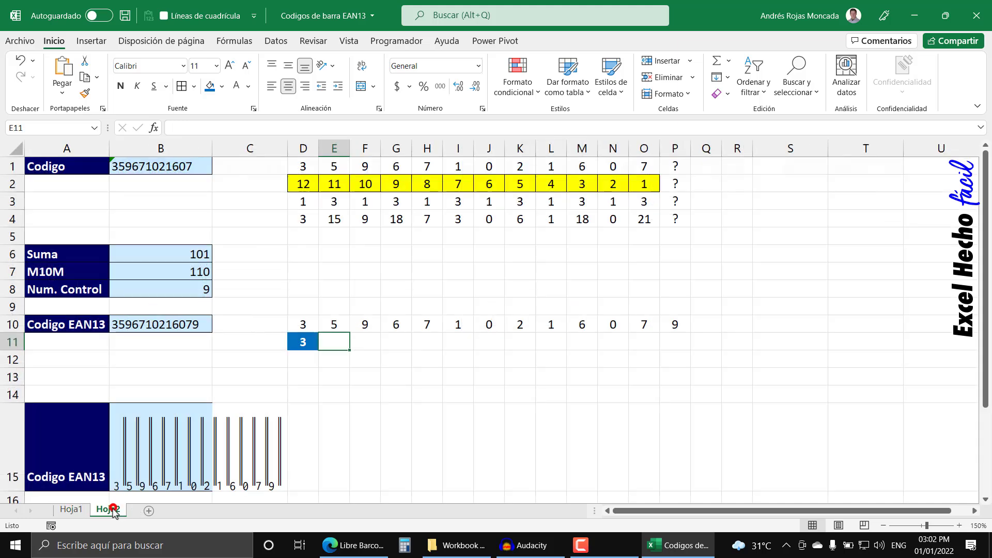
pyautogui.click(361, 342)
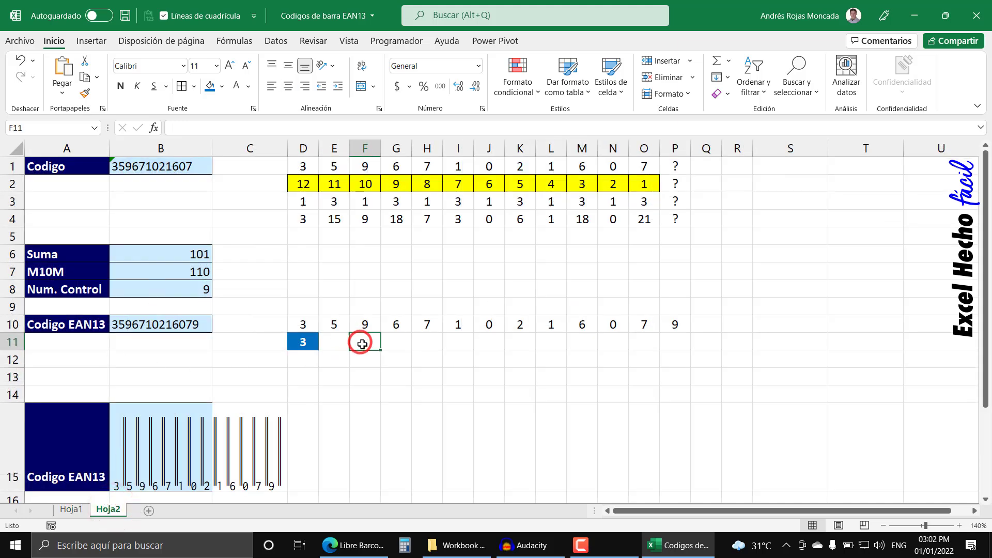
# Give the six digits in E10:J10 a yellow fill and borders
pyautogui.moveTo(331, 324); pyautogui.dragTo(493, 324)
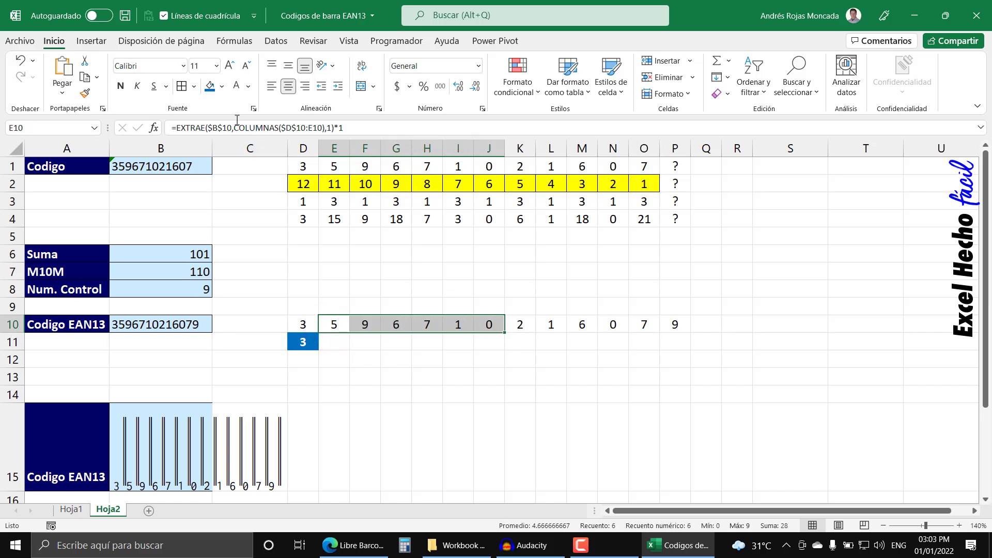
pyautogui.click(223, 86)
pyautogui.click(240, 205)
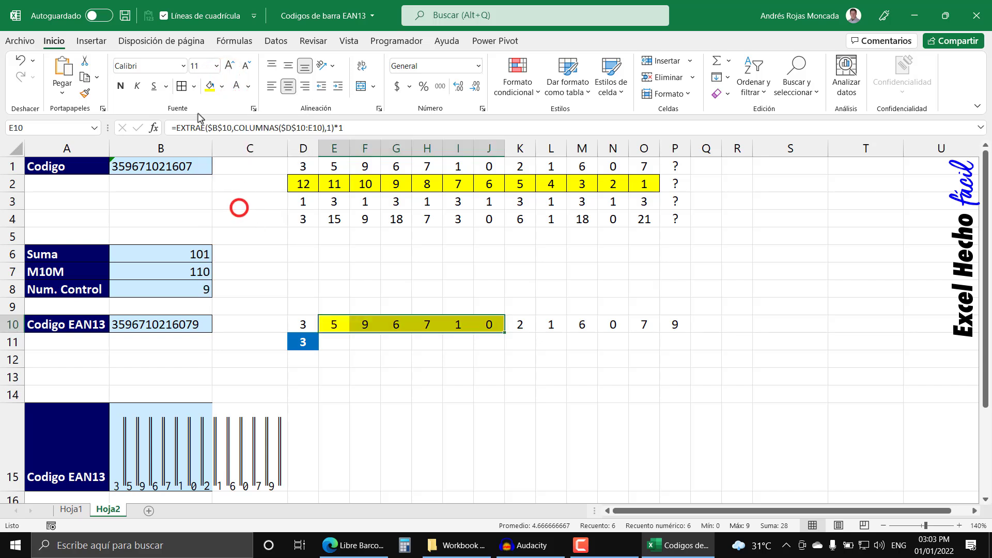
pyautogui.click(181, 85)
pyautogui.click(360, 341)
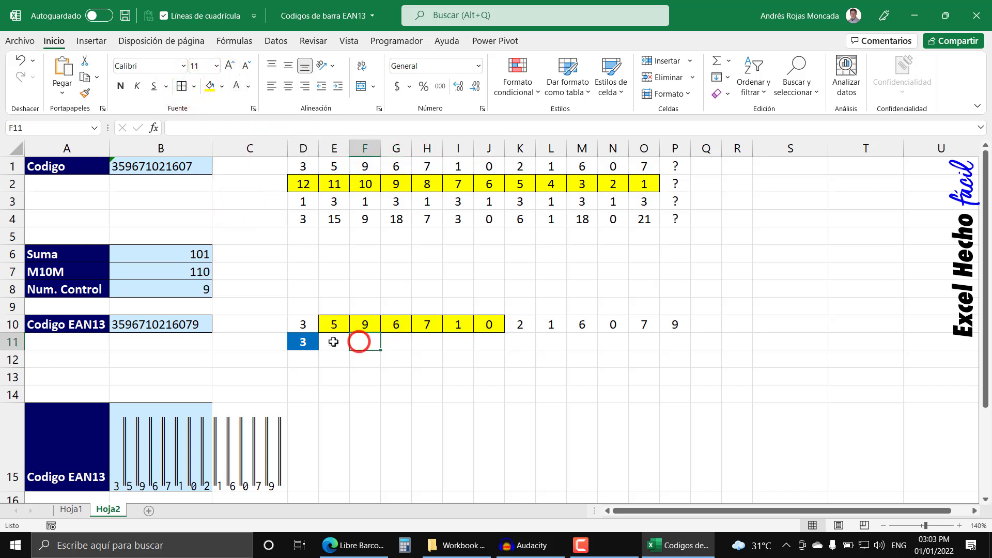
# Inspect D10 and F10's extraction formula, then the pattern letter in Hoja1 C5
pyautogui.click(303, 325)
pyautogui.click(331, 342)
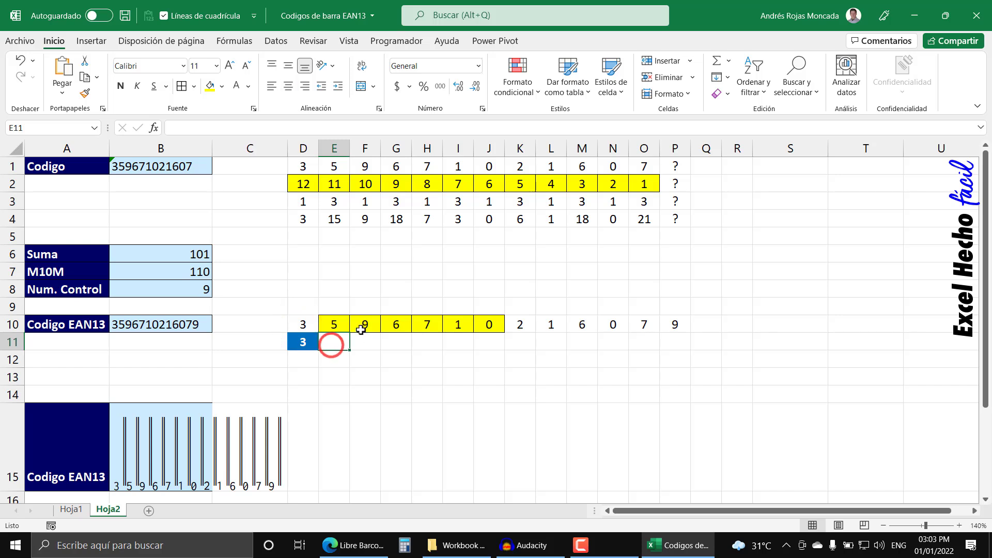
pyautogui.click(362, 326)
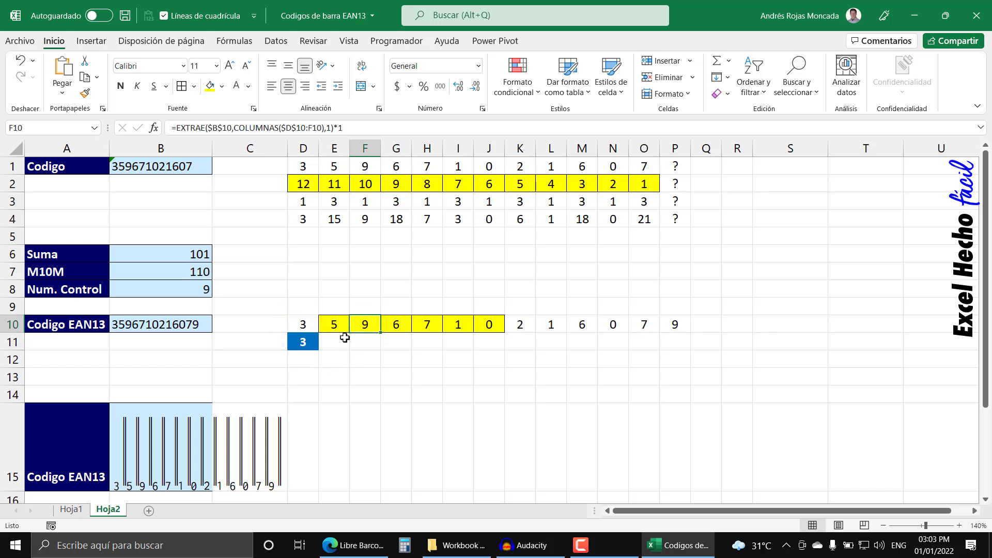
pyautogui.click(71, 510)
pyautogui.click(164, 245)
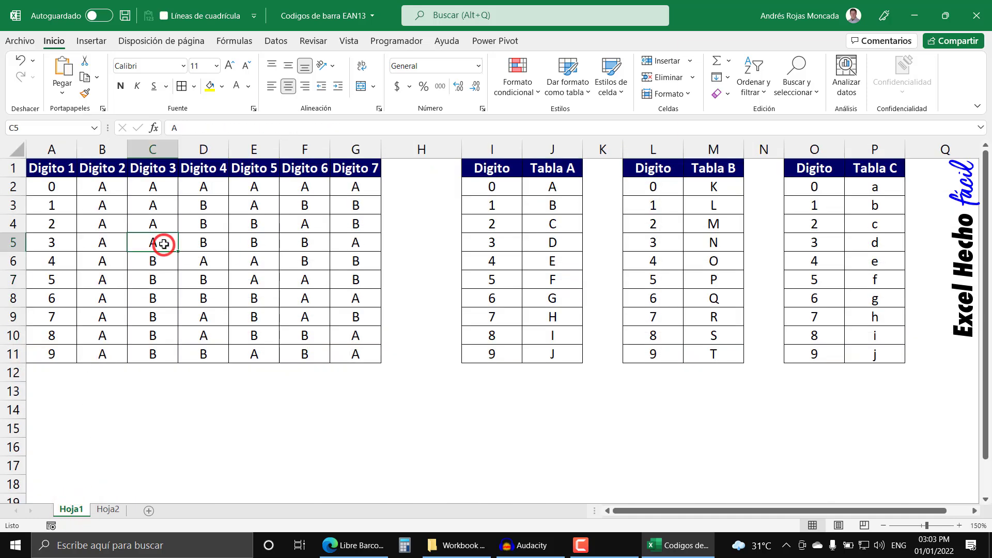
pyautogui.click(103, 511)
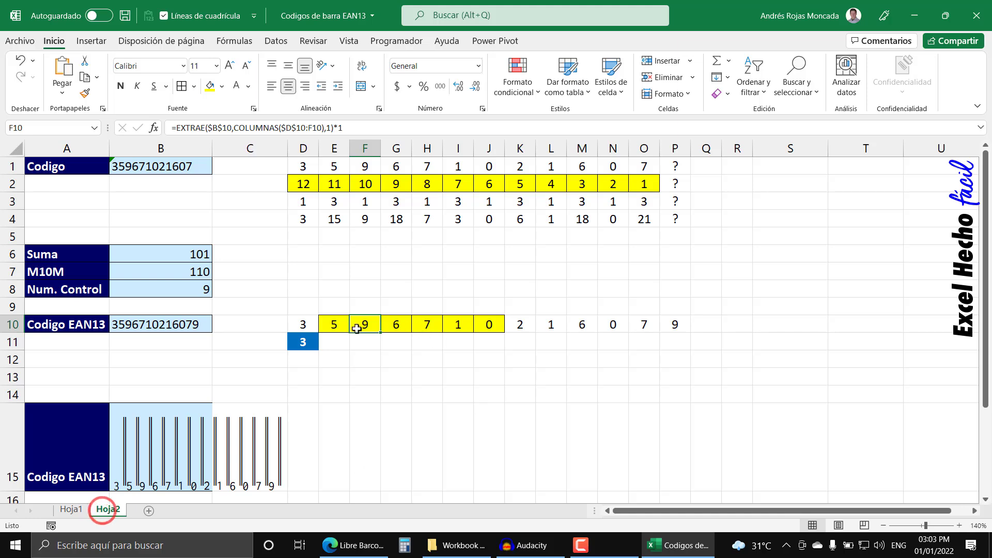
# Look up Tabla A's letter J for digit 9, then inspect G10's formula
pyautogui.click(72, 510)
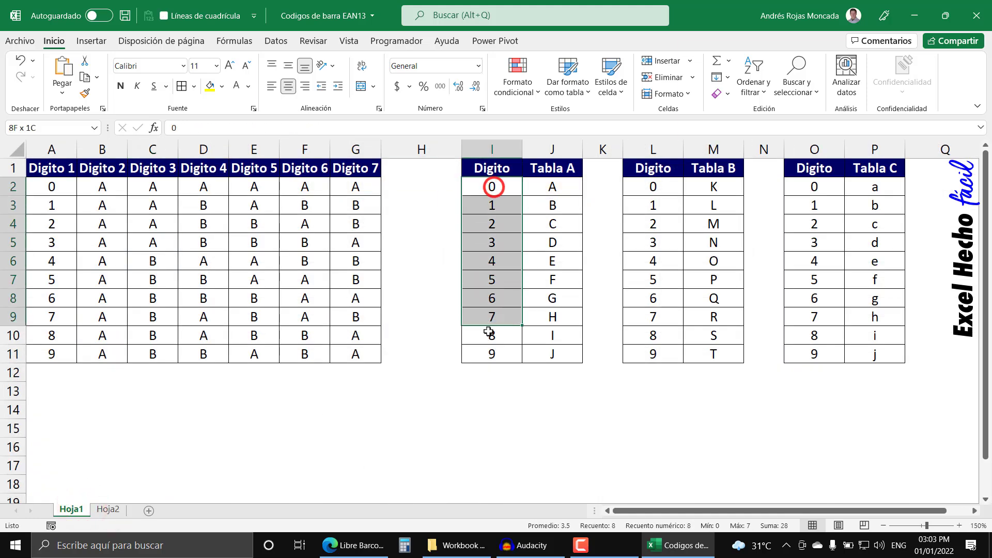
pyautogui.moveTo(494, 187); pyautogui.dragTo(492, 354)
pyautogui.click(489, 354)
pyautogui.click(545, 351)
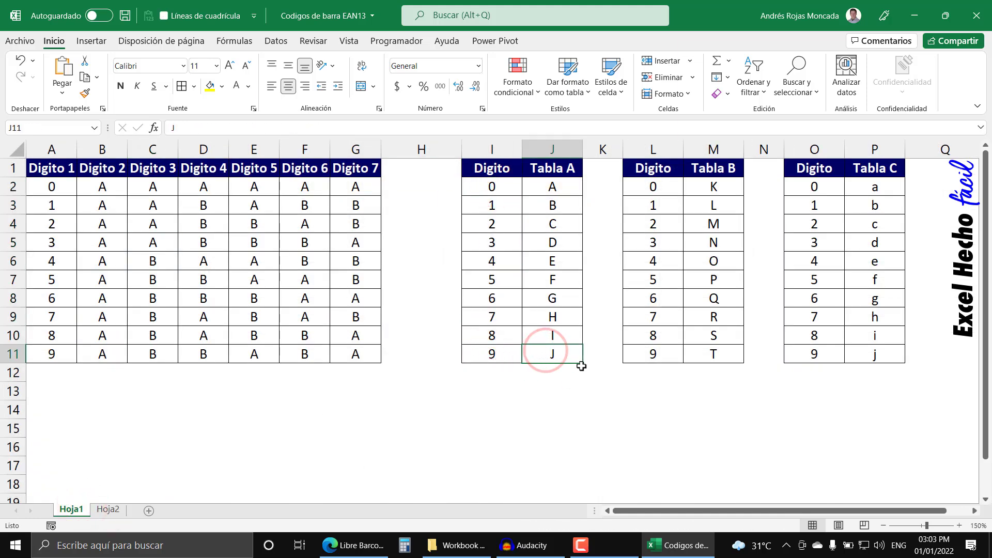
pyautogui.click(106, 509)
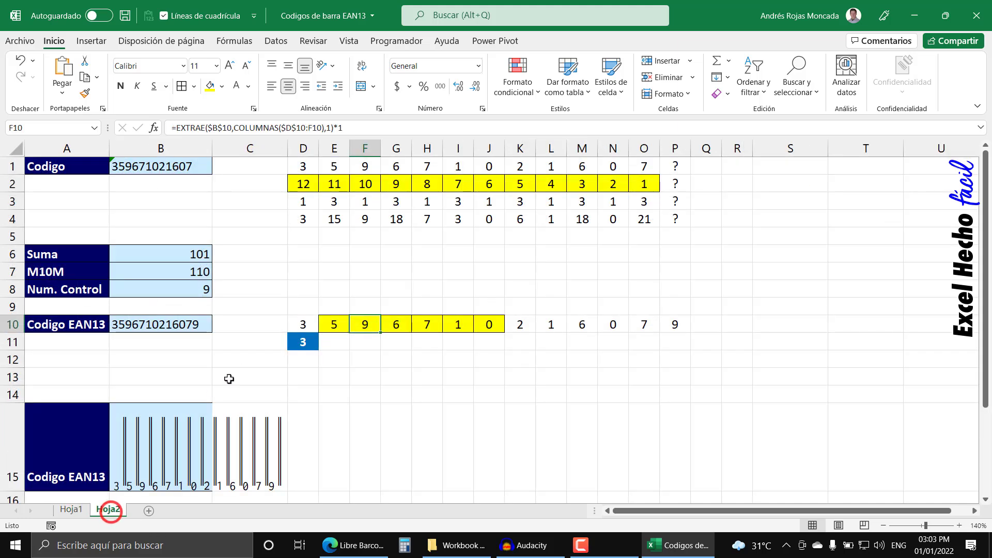
pyautogui.click(396, 325)
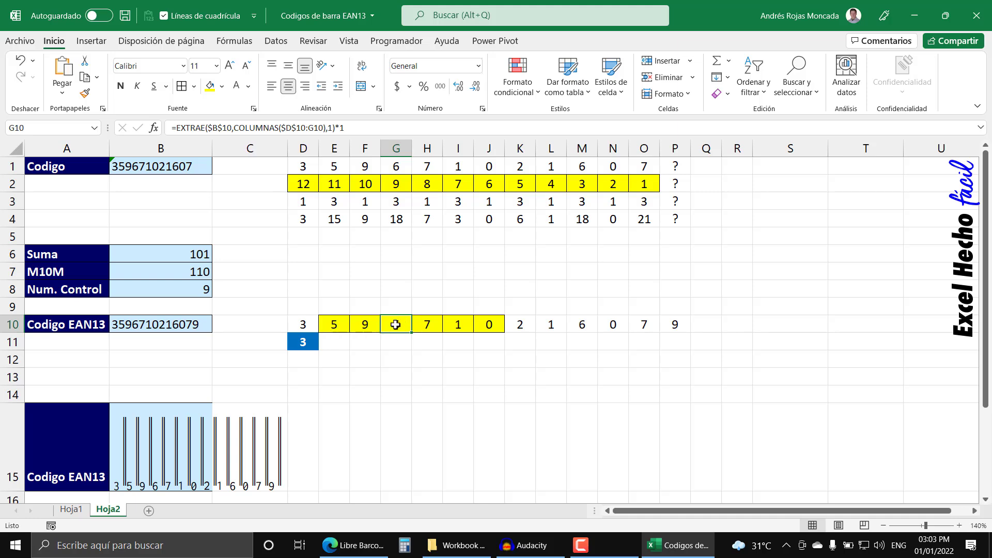
# Point out pattern letter B in D5 and the Tabla B digits, then mark row 10's last digits
pyautogui.click(71, 509)
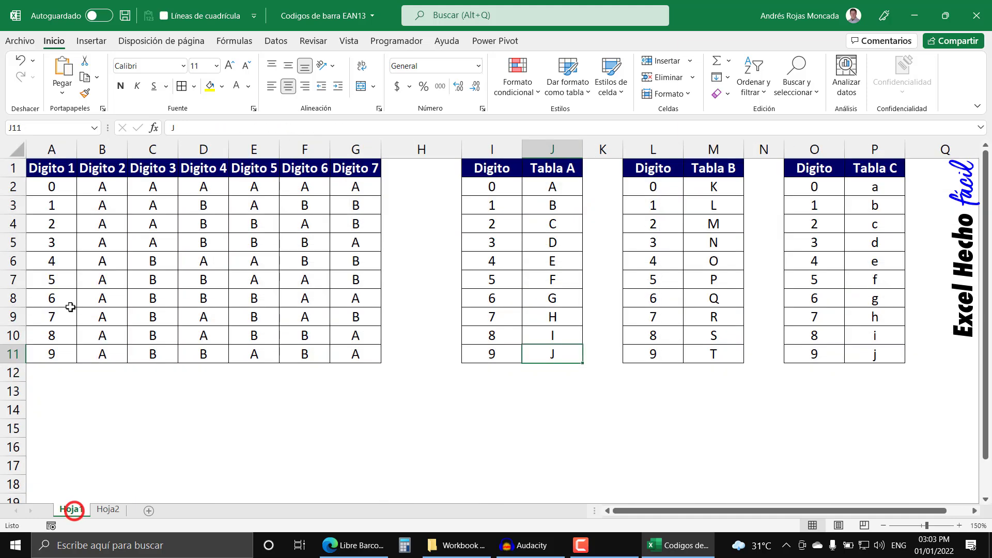
pyautogui.click(204, 243)
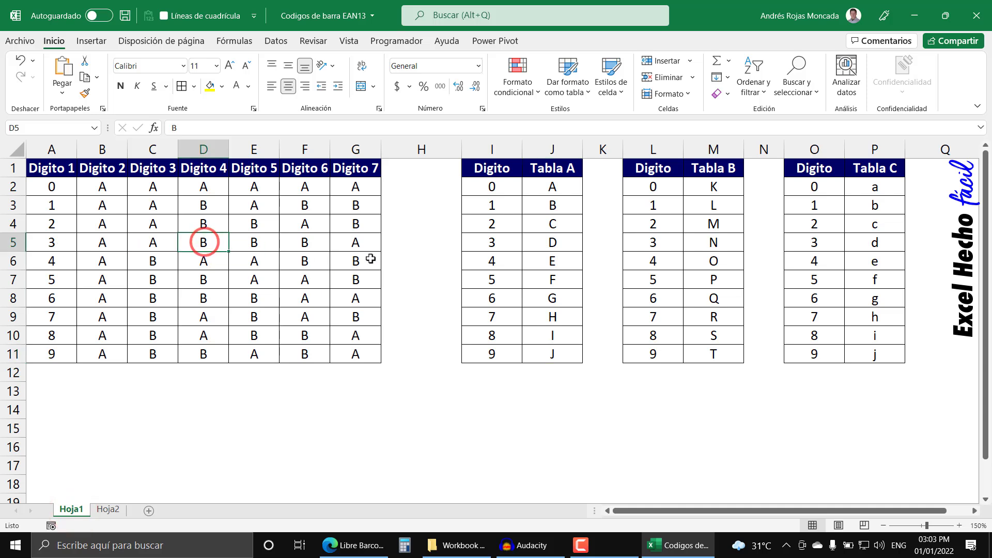
pyautogui.moveTo(650, 189); pyautogui.dragTo(647, 298)
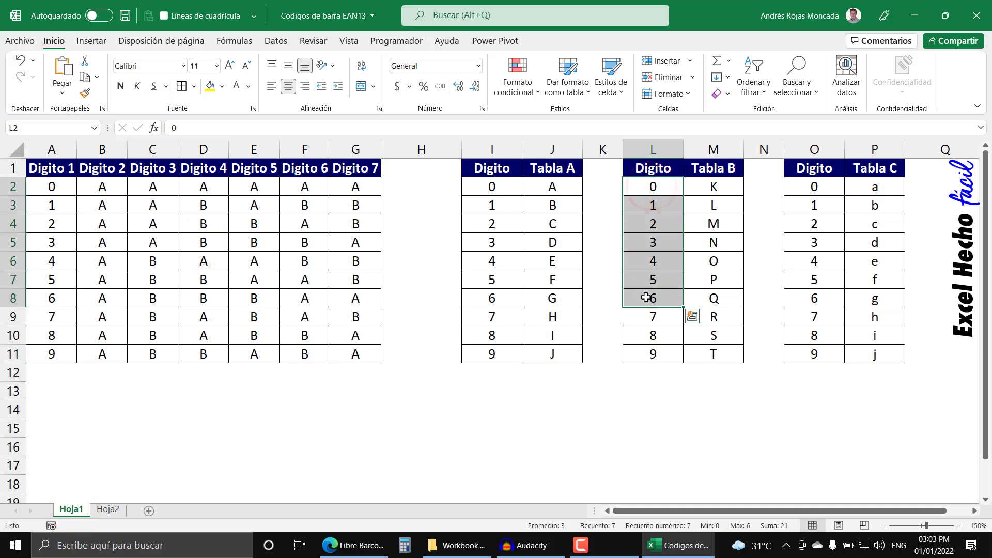
pyautogui.click(708, 293)
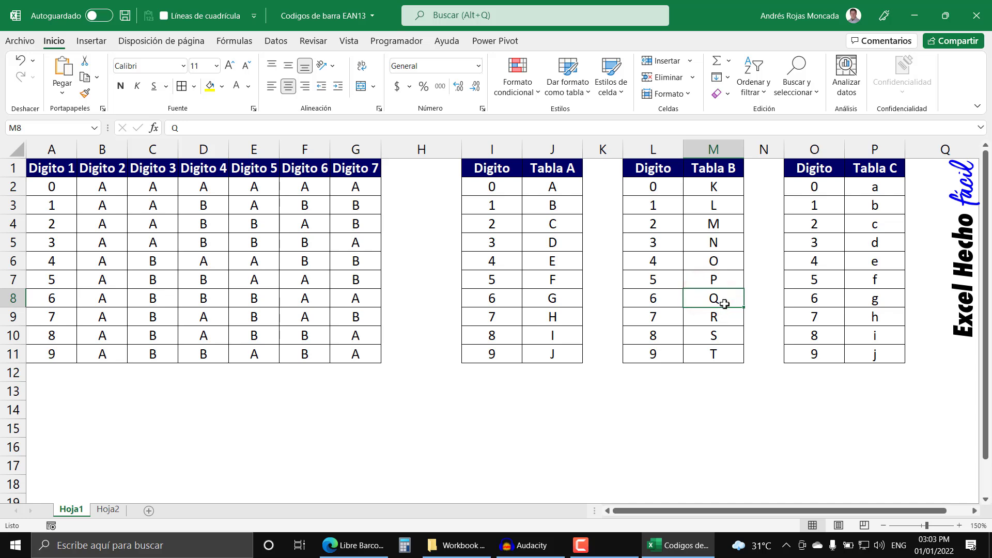
pyautogui.click(107, 510)
pyautogui.moveTo(336, 346)
pyautogui.mouseDown()
pyautogui.moveTo(496, 345)
pyautogui.moveTo(611, 323)
pyautogui.moveTo(677, 324)
pyautogui.mouseUp()
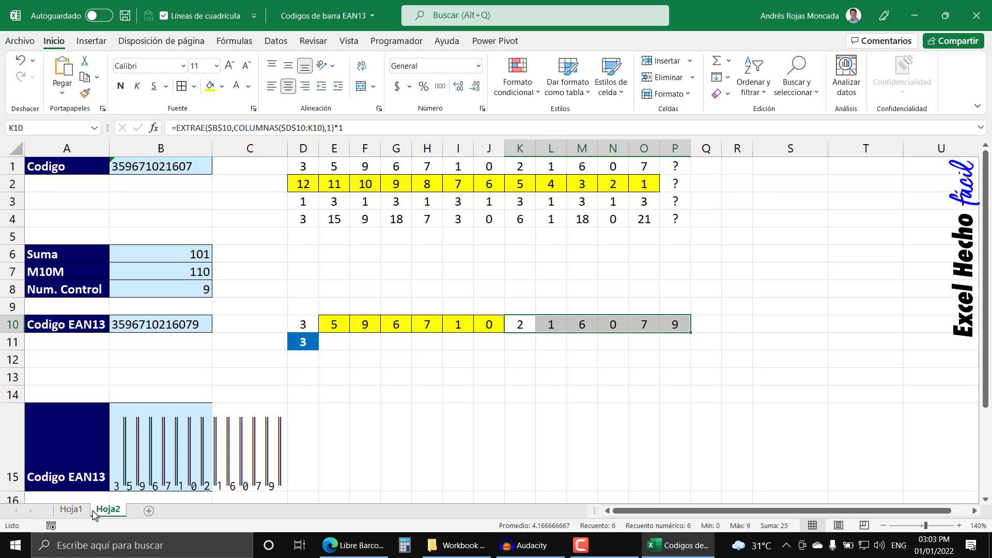
# Highlight Tabla C and its letters on Hoja1, then select Hoja2 cell E11
pyautogui.click(71, 509)
pyautogui.moveTo(827, 175); pyautogui.dragTo(855, 370)
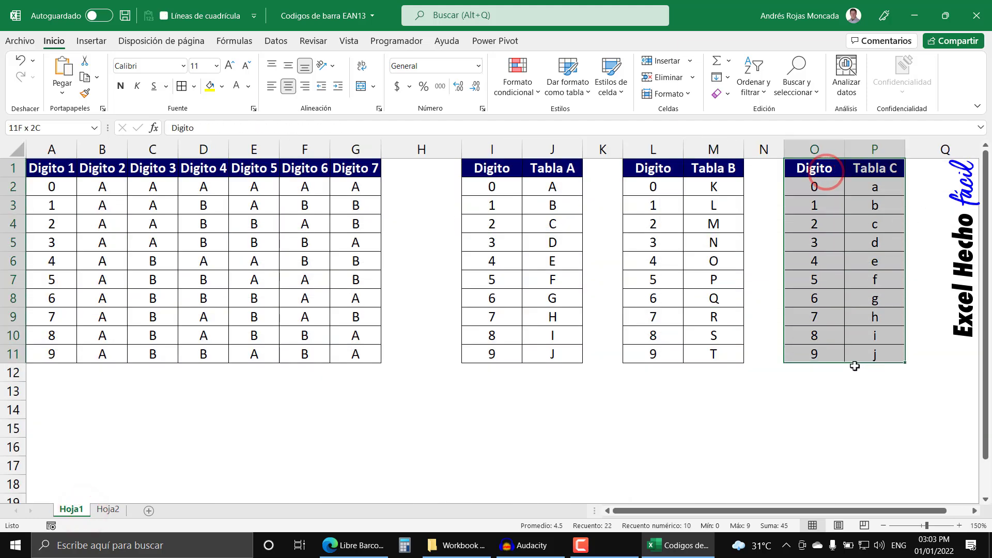
pyautogui.moveTo(875, 186); pyautogui.dragTo(873, 354)
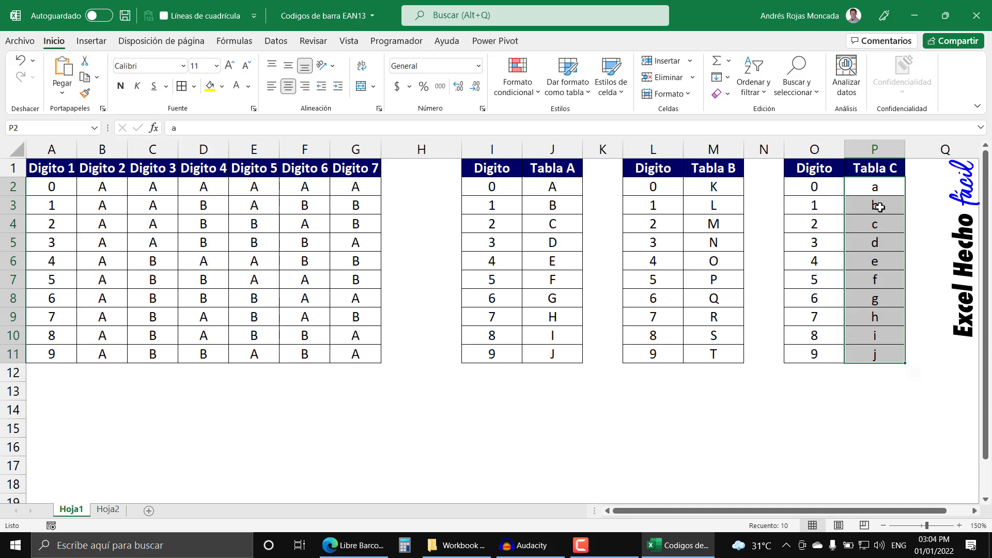
pyautogui.click(108, 508)
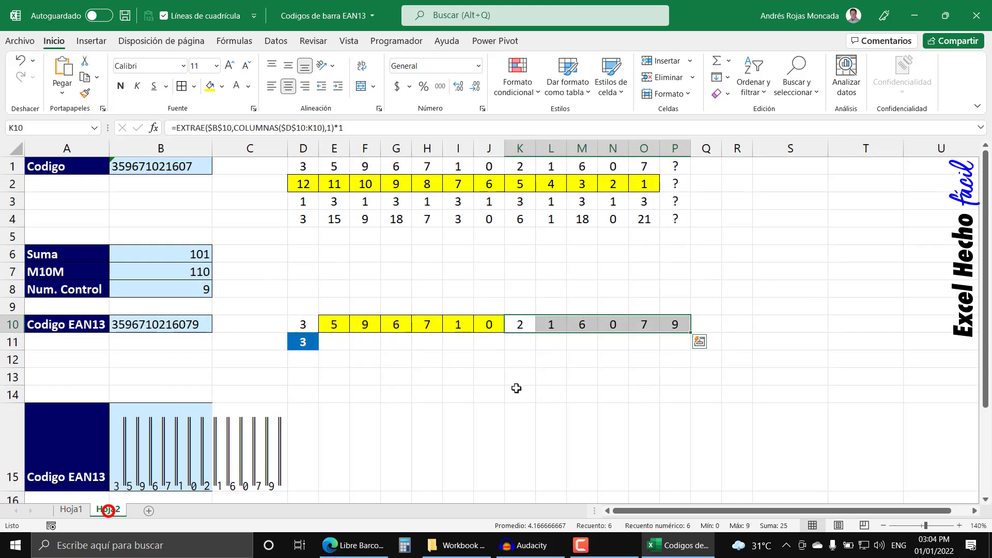
pyautogui.click(323, 345)
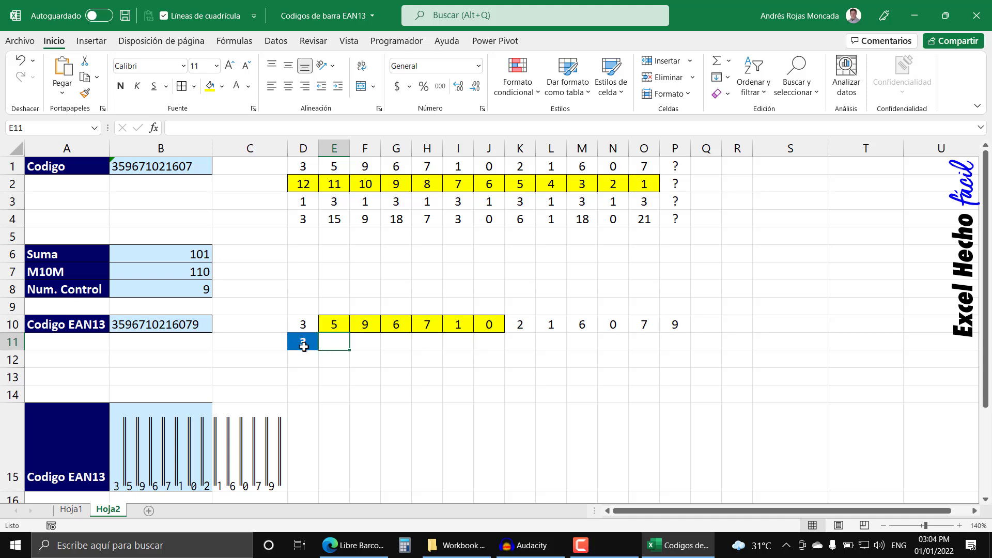
# Name the Hoja1 Digito table A1:G11 TablaCero in the Name Manager
pyautogui.click(72, 510)
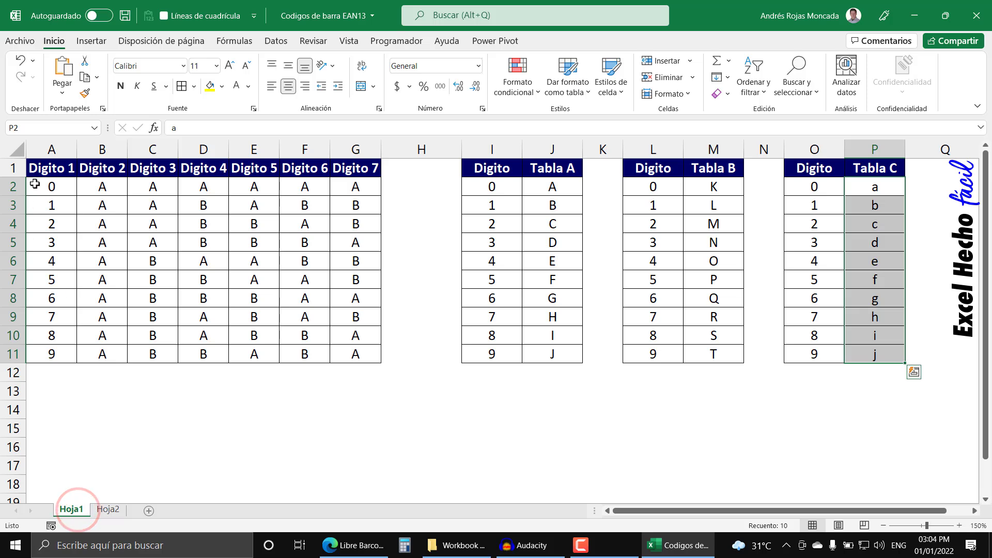
pyautogui.moveTo(45, 167); pyautogui.dragTo(355, 353)
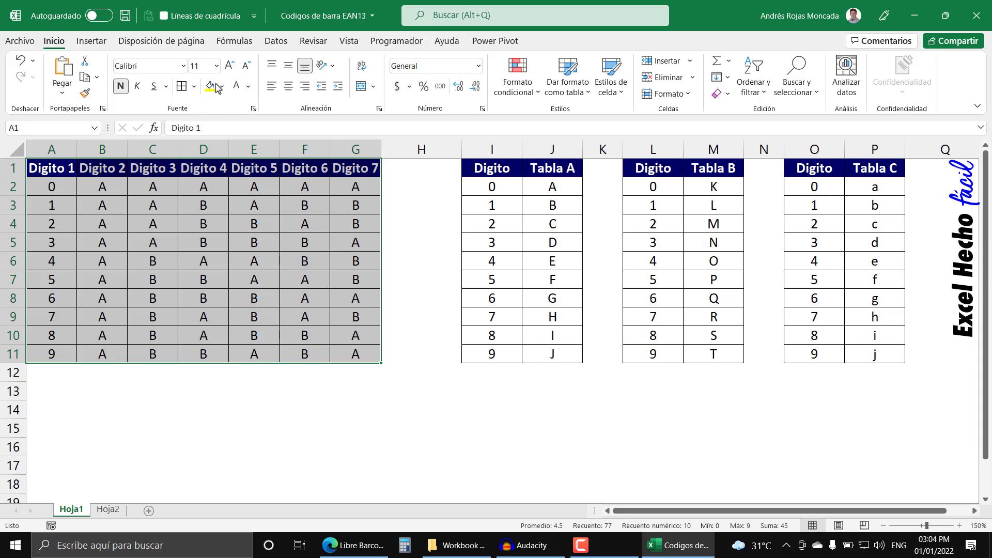
pyautogui.click(224, 41)
pyautogui.click(458, 87)
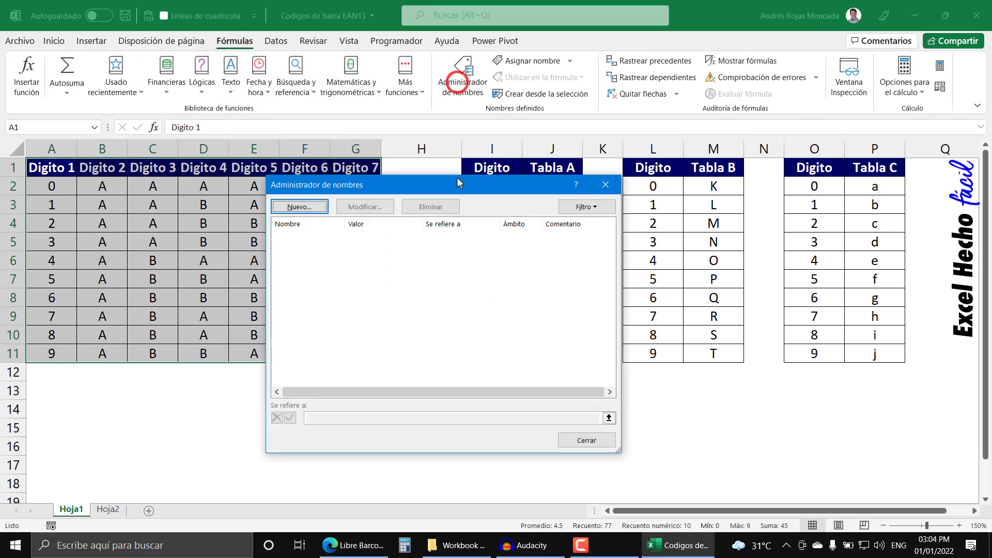
pyautogui.click(292, 208)
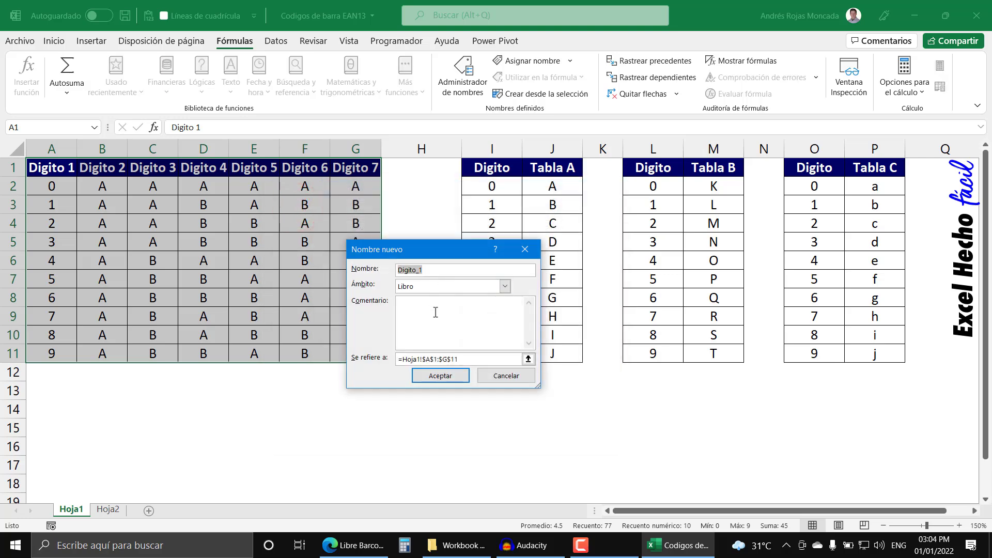
pyautogui.write('TablaCero')
pyautogui.click(440, 375)
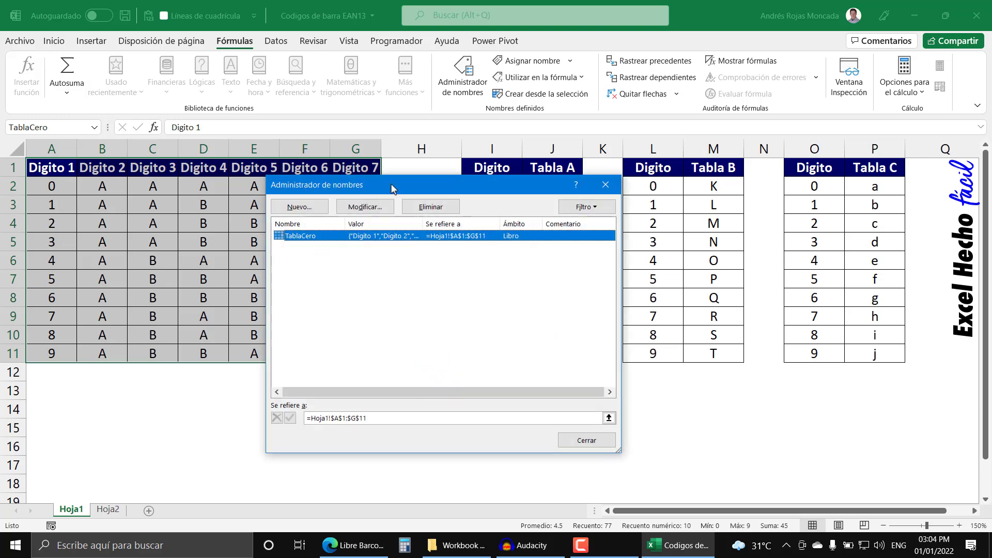
# Move the Name Manager aside and abandon an unfinished new name definition
pyautogui.moveTo(489, 189); pyautogui.dragTo(285, 202)
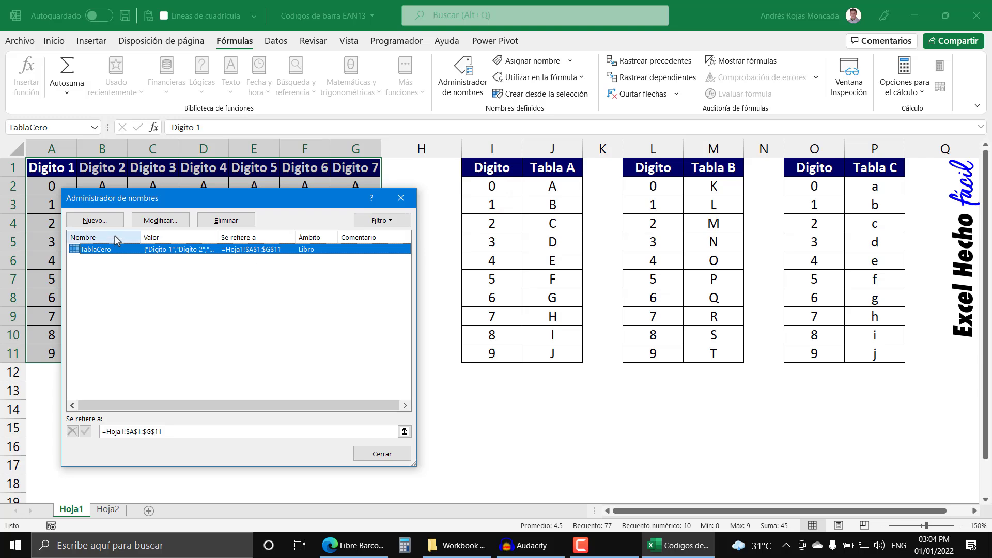
pyautogui.click(111, 220)
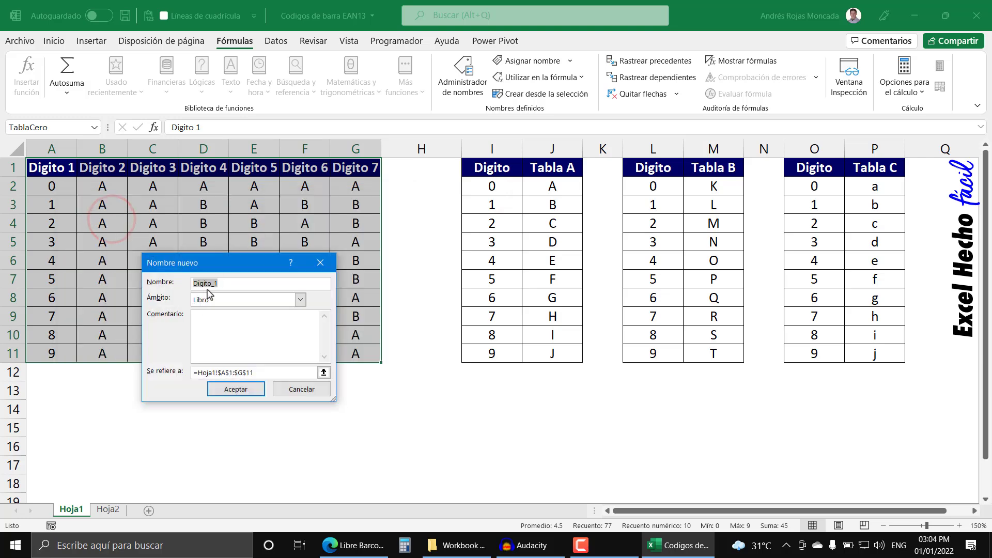
pyautogui.write('TablaA')
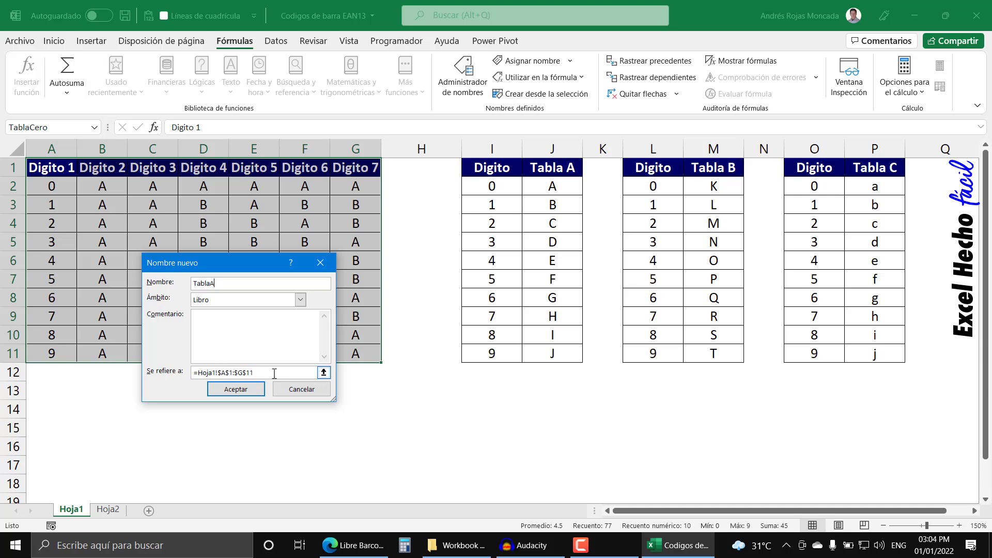
pyautogui.click(273, 373)
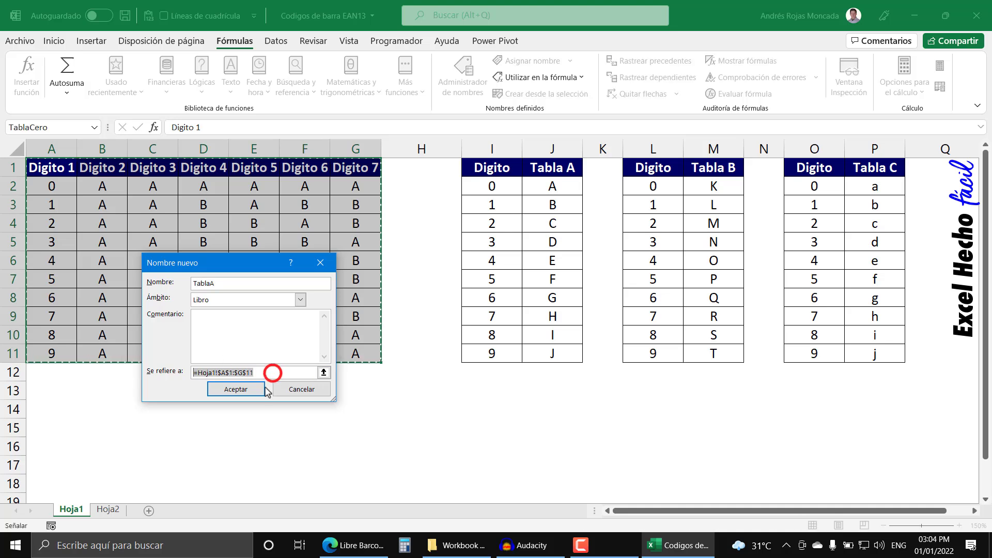
pyautogui.press('Return')
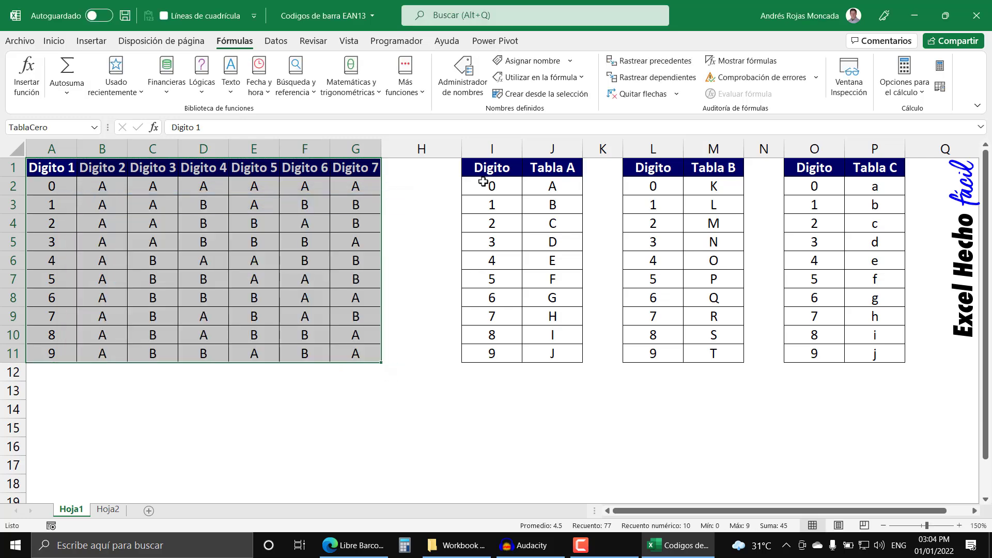
# Name the Tabla A block I1:J11 TablaA
pyautogui.moveTo(481, 170)
pyautogui.mouseDown()
pyautogui.moveTo(548, 314)
pyautogui.moveTo(548, 353)
pyautogui.mouseUp()
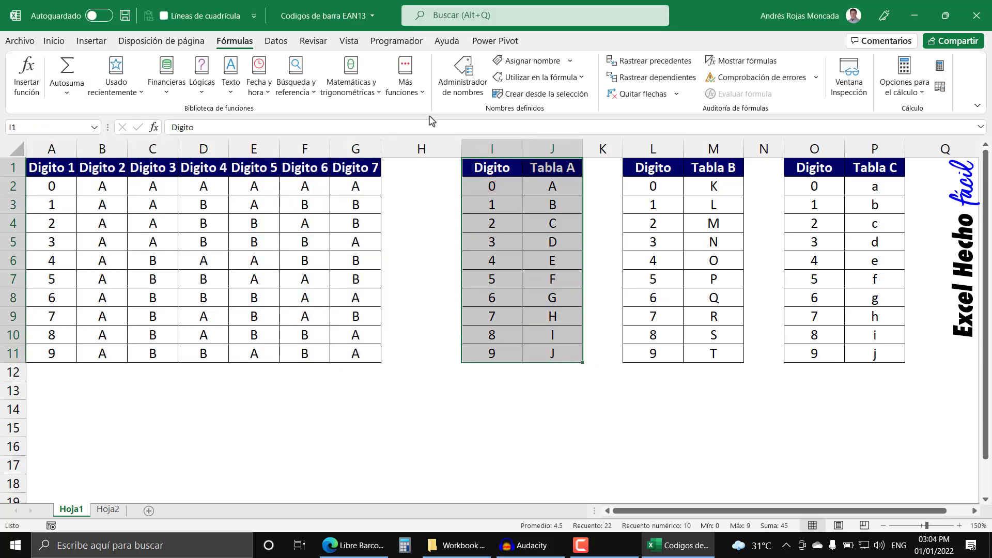
pyautogui.click(463, 71)
pyautogui.click(94, 221)
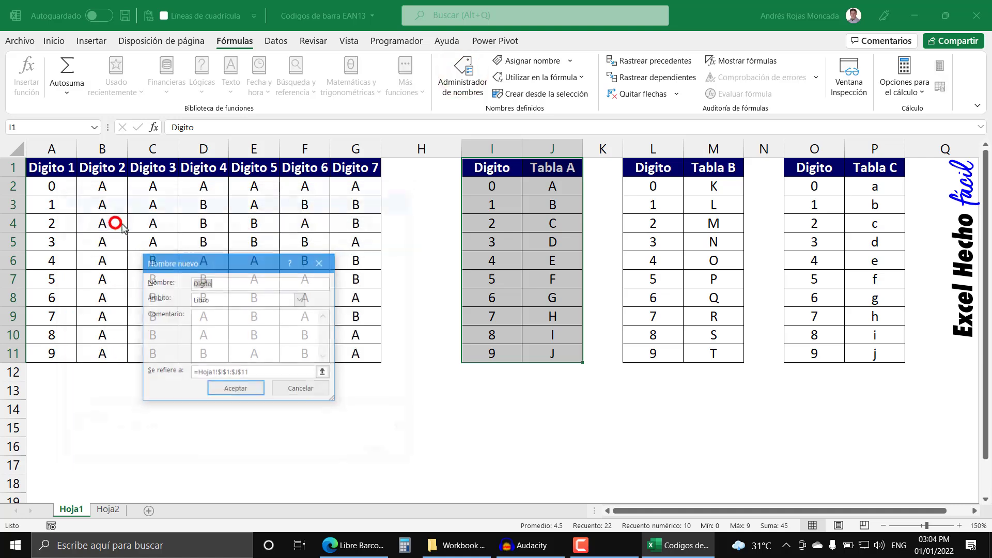
pyautogui.write('TablaA')
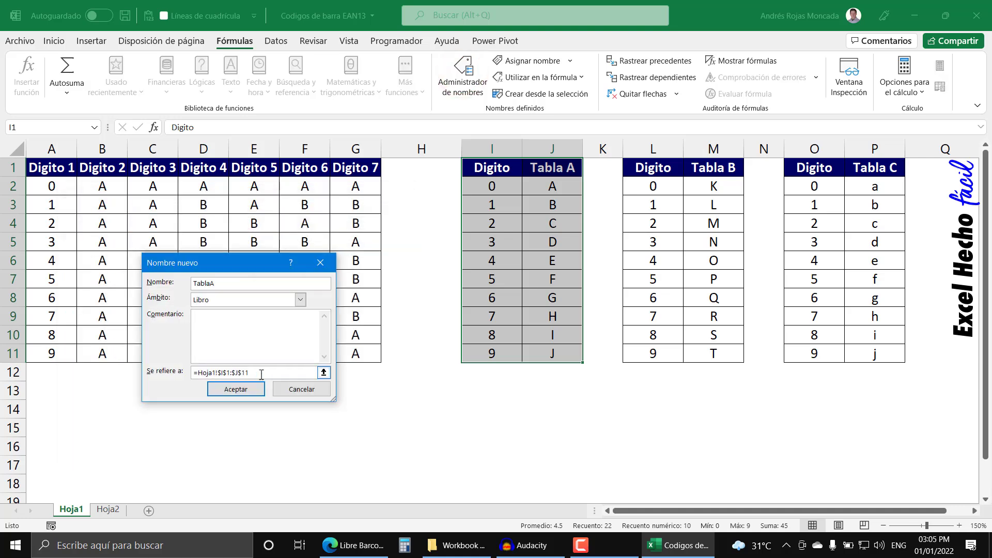
pyautogui.click(236, 389)
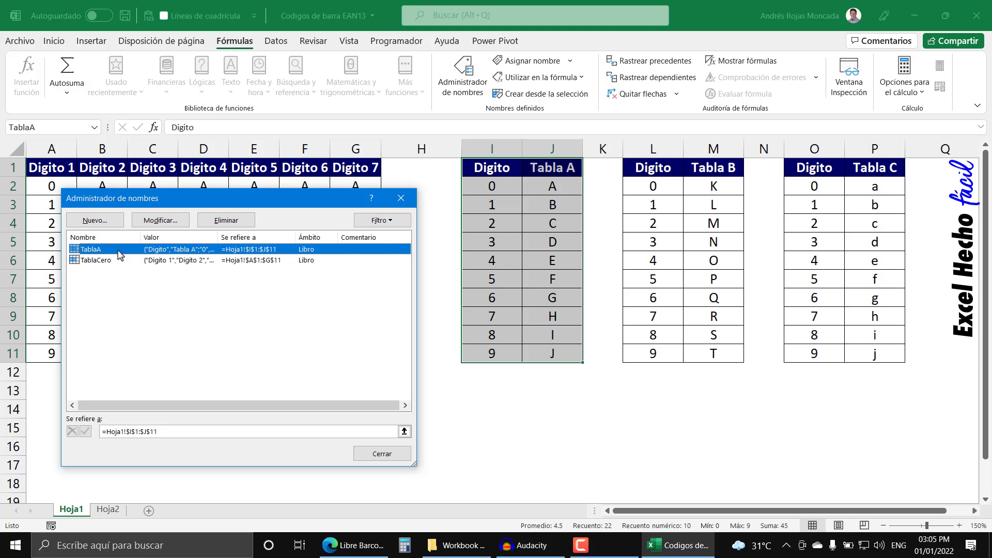
# Name the Tabla B block L1:M11 TablaB
pyautogui.click(95, 221)
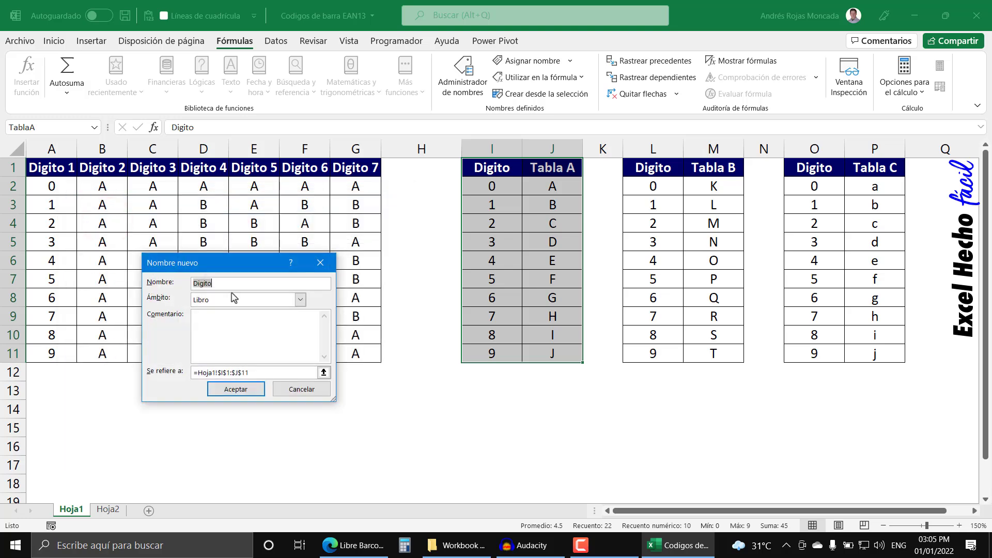
pyautogui.write('TablaB')
pyautogui.click(264, 372)
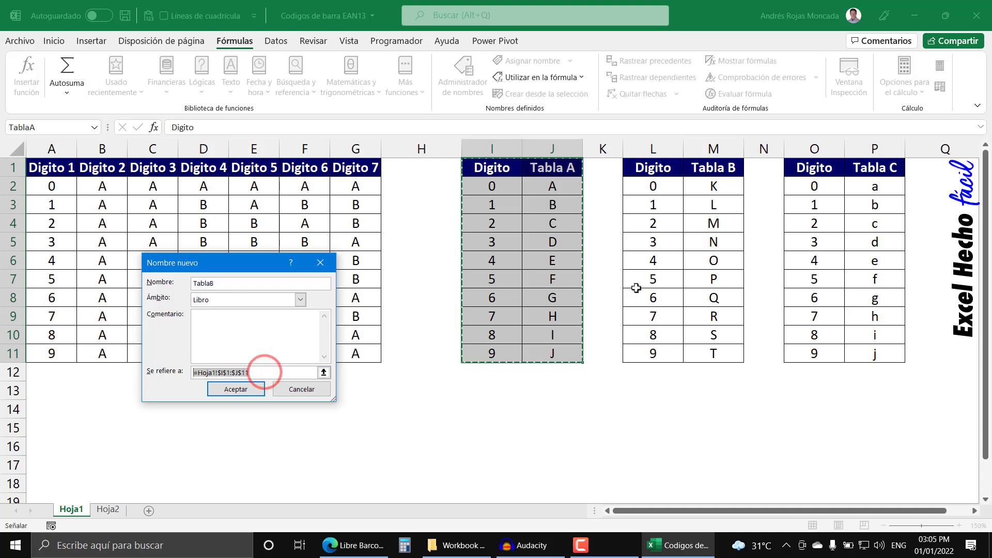
pyautogui.moveTo(645, 168); pyautogui.dragTo(711, 352)
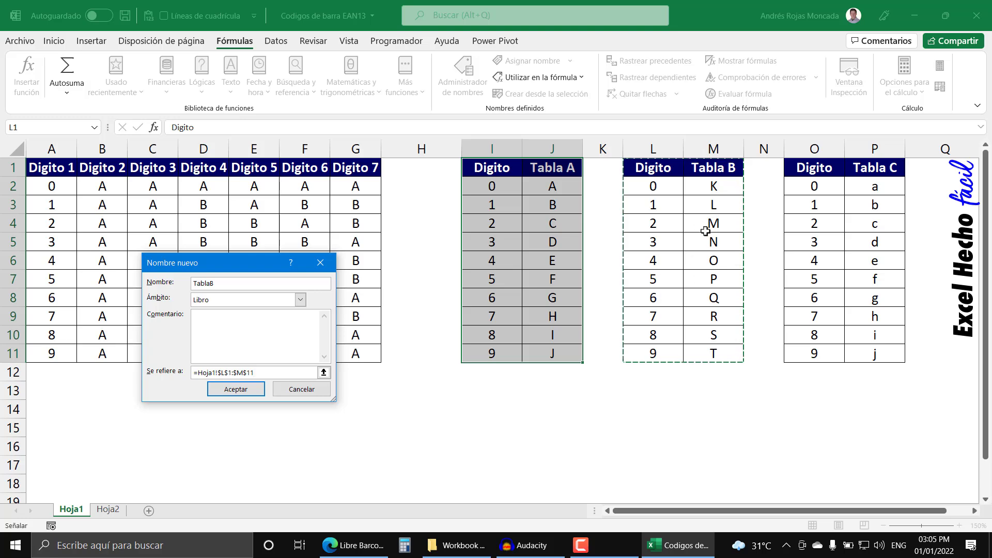
pyautogui.click(235, 388)
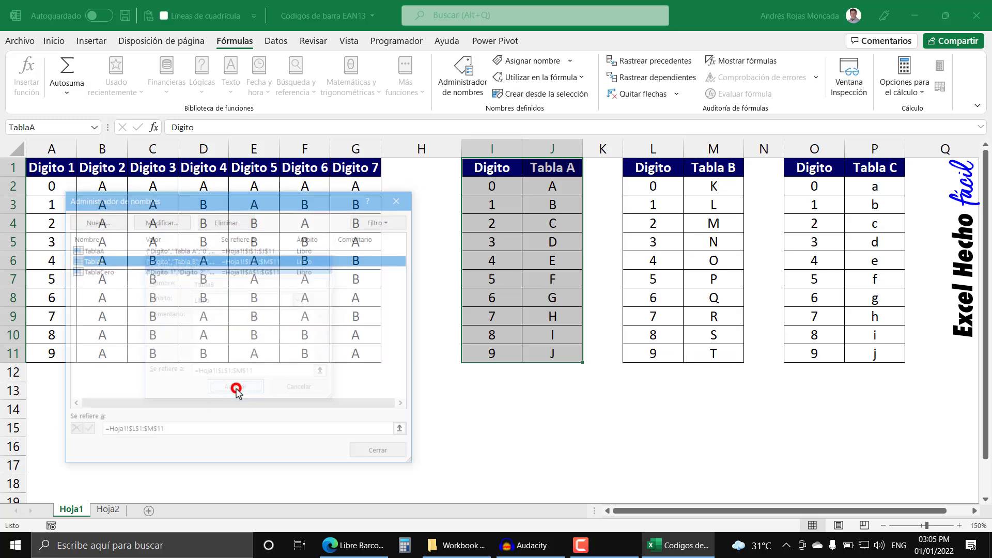
# Create the name TablaC for Hoja1 O1:P11, then review and close the names list
pyautogui.click(94, 220)
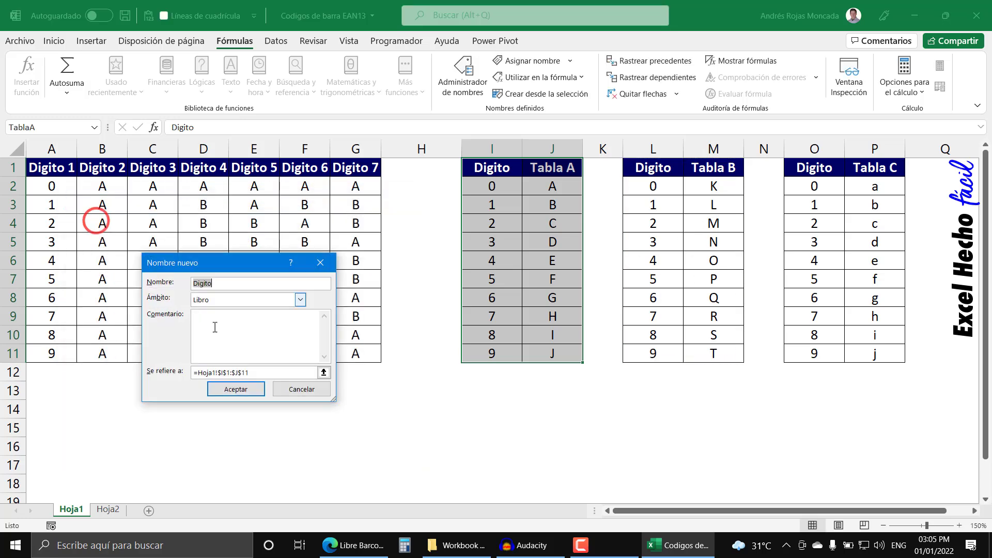
pyautogui.write('TablaC')
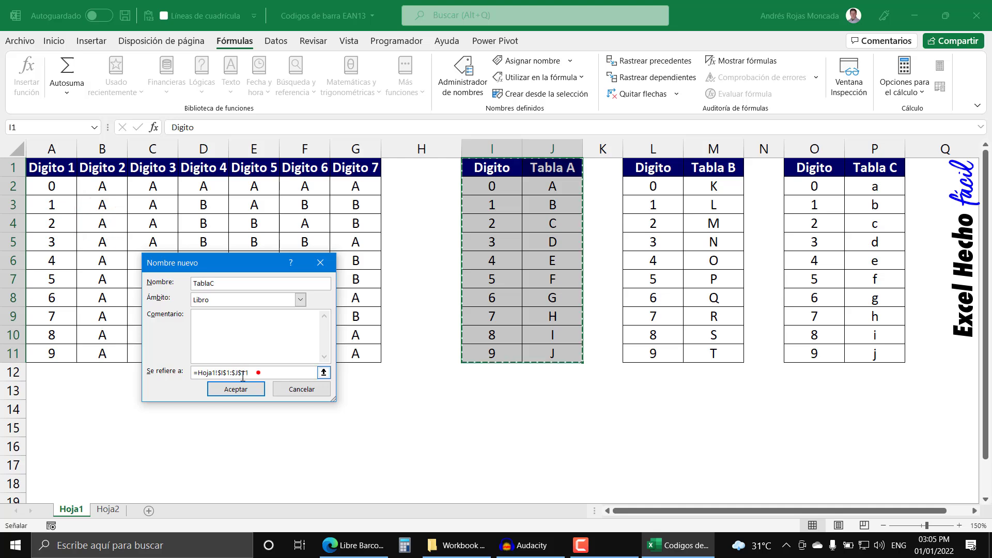
pyautogui.click(258, 372)
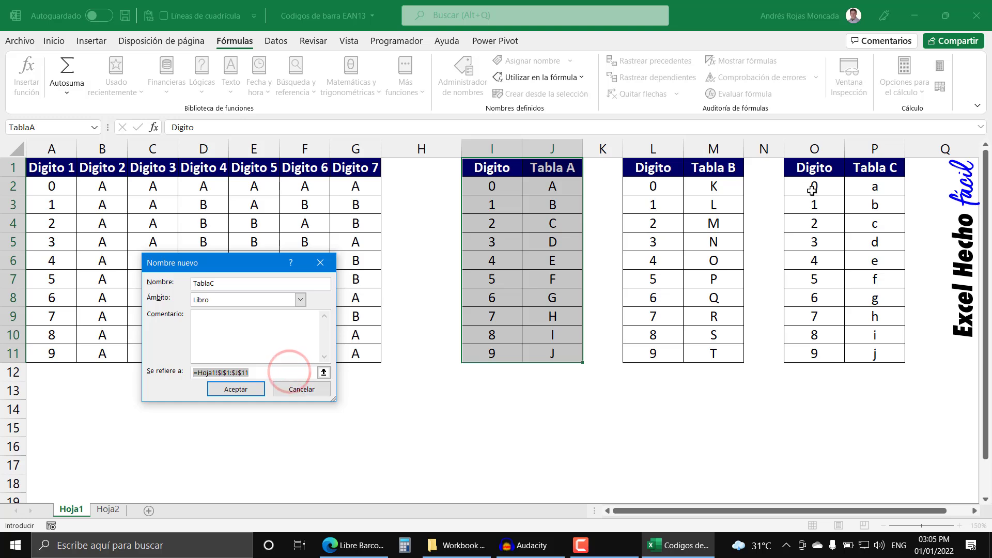
pyautogui.moveTo(806, 166); pyautogui.dragTo(866, 351)
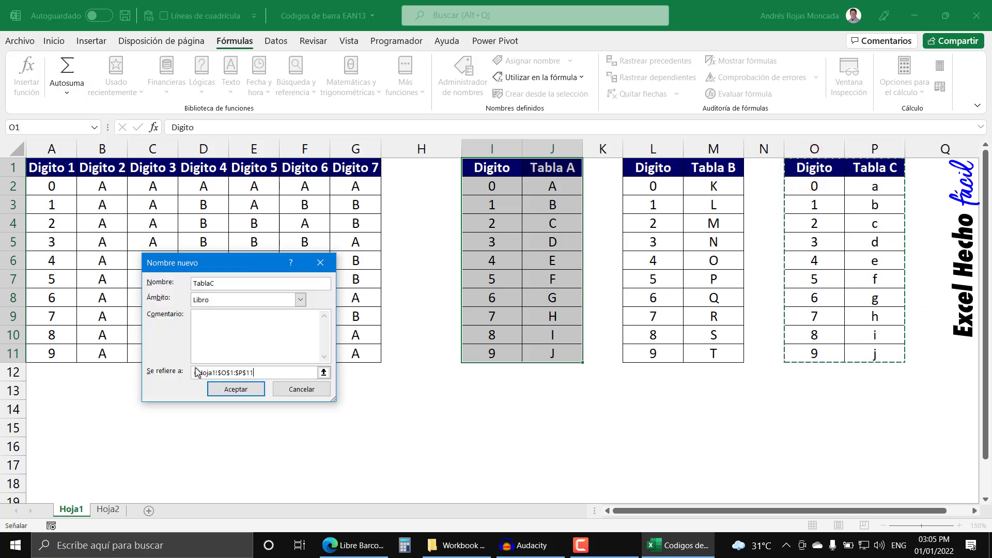
pyautogui.click(221, 392)
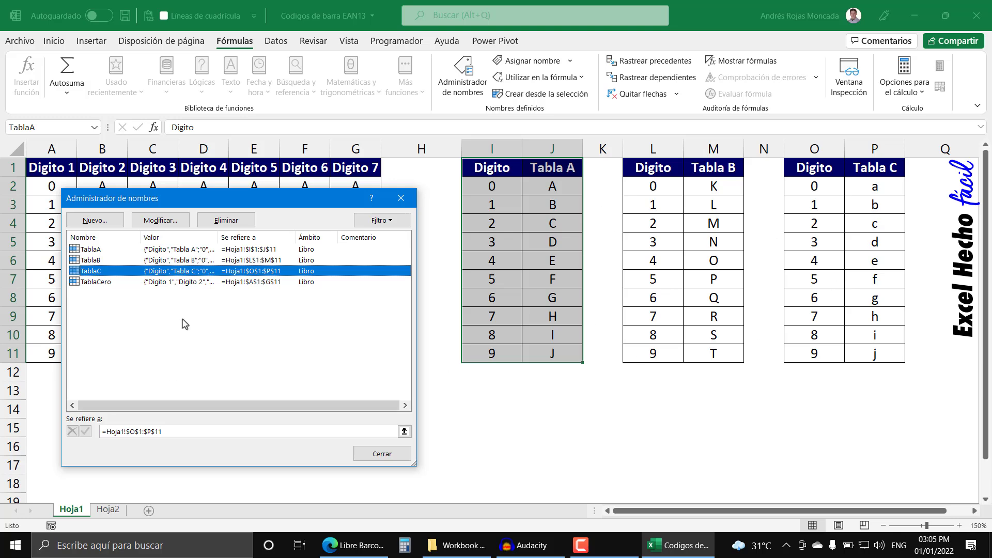
pyautogui.moveTo(177, 199); pyautogui.dragTo(516, 201)
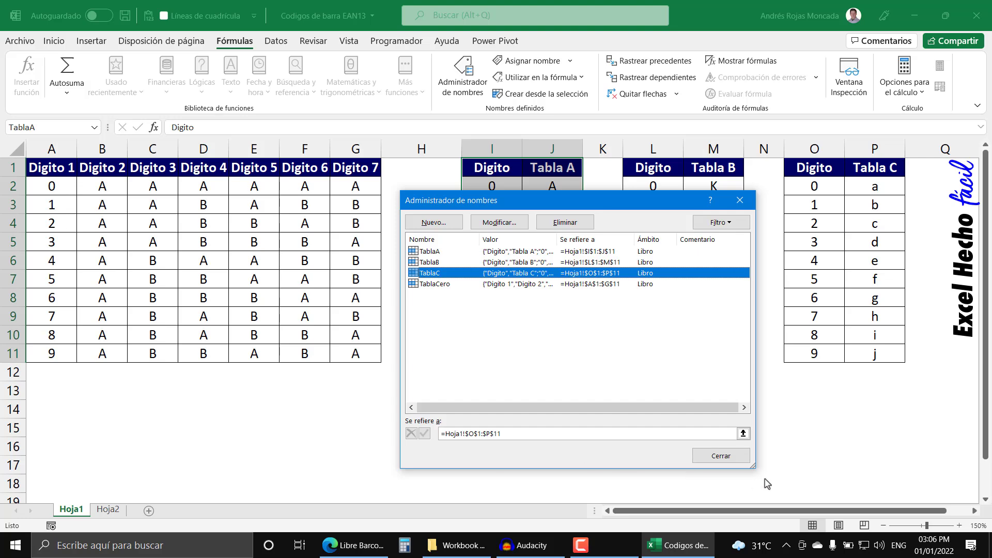
pyautogui.click(721, 456)
# On Hoja2, start E11's formula as =BUSCARV with the absolute lookup value $D$11
pyautogui.click(110, 509)
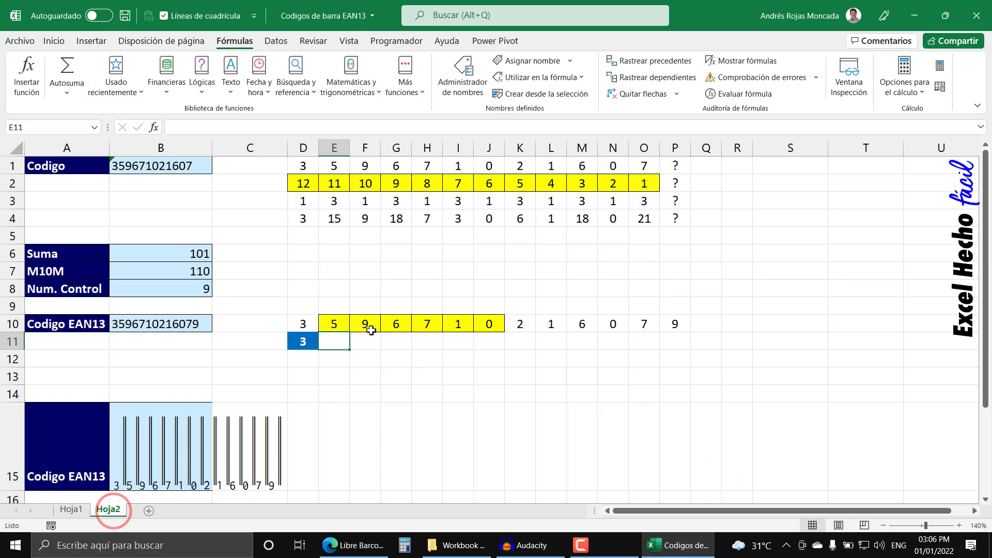
pyautogui.click(334, 340)
pyautogui.moveTo(335, 325); pyautogui.dragTo(490, 324)
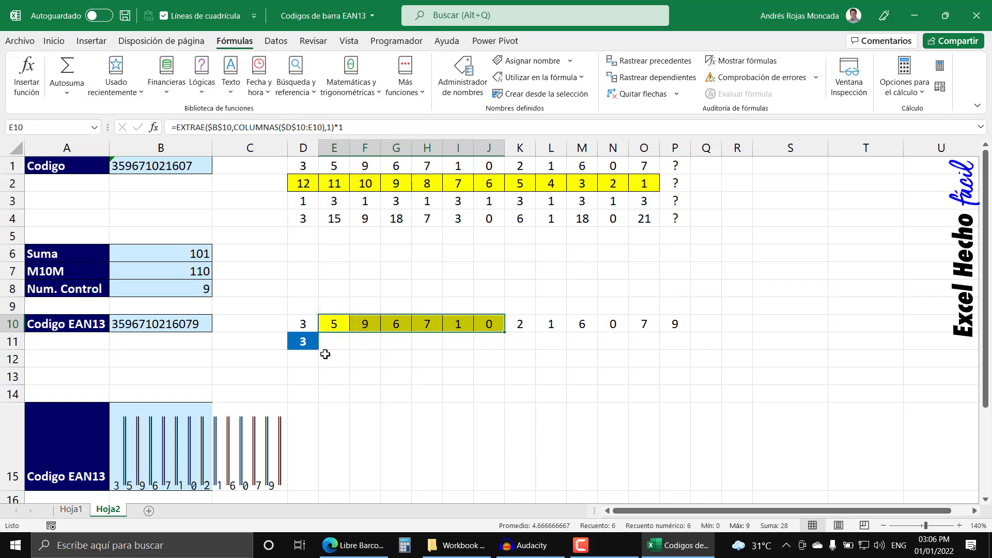
pyautogui.click(334, 340)
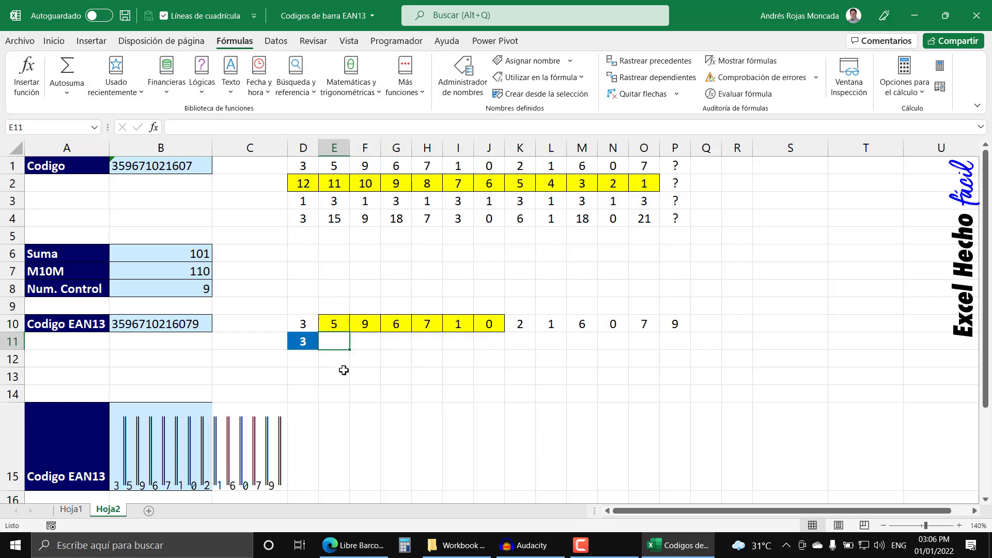
pyautogui.write('=')
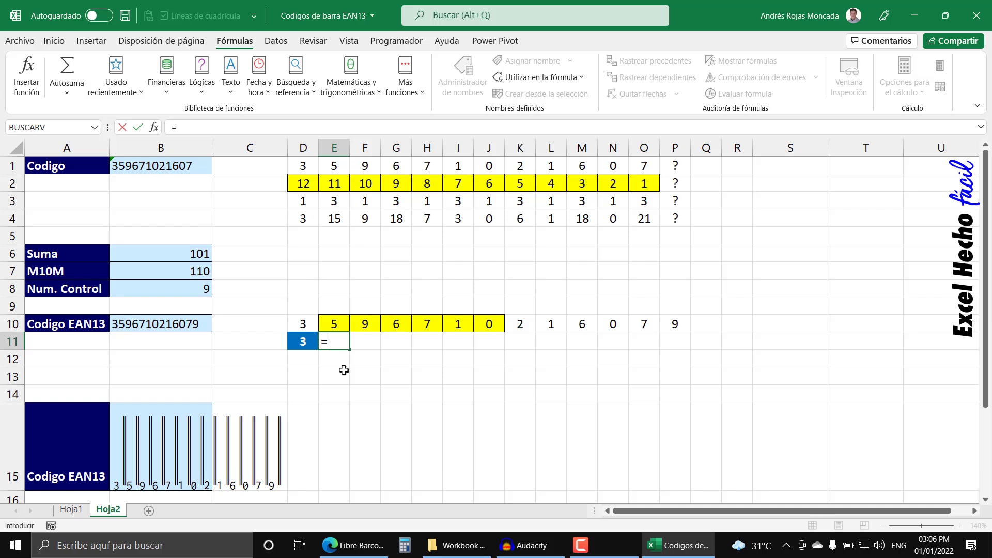
pyautogui.write('bu')
pyautogui.press('Down')
pyautogui.press('Tab')
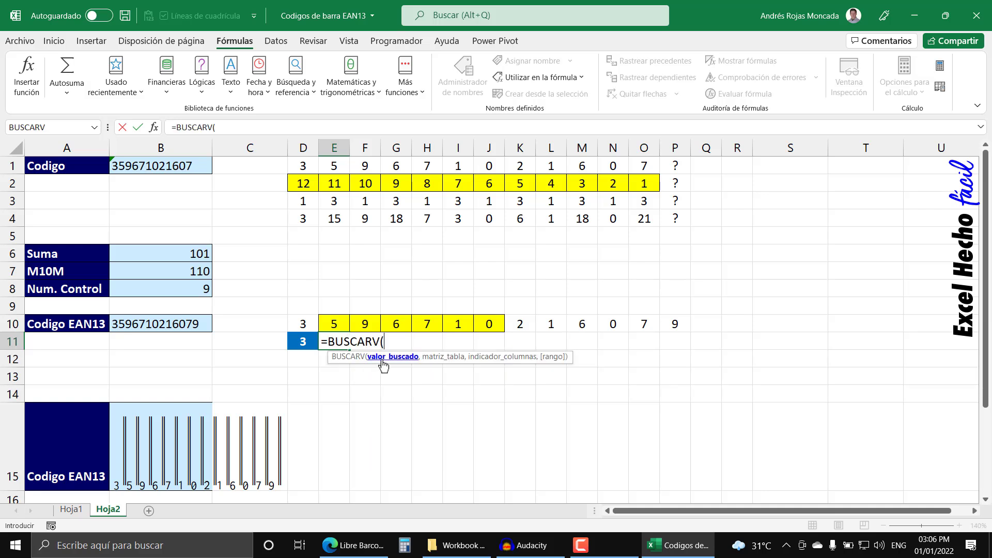
pyautogui.click(300, 342)
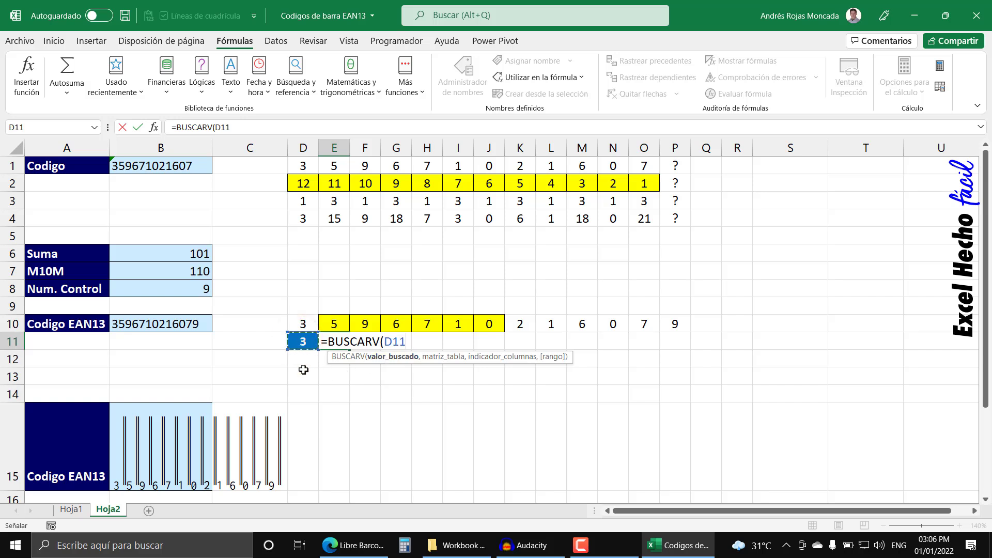
pyautogui.press('F4')
# Add INDIRECTO("TablaCero") as the lookup table argument
pyautogui.write('$D$11,')
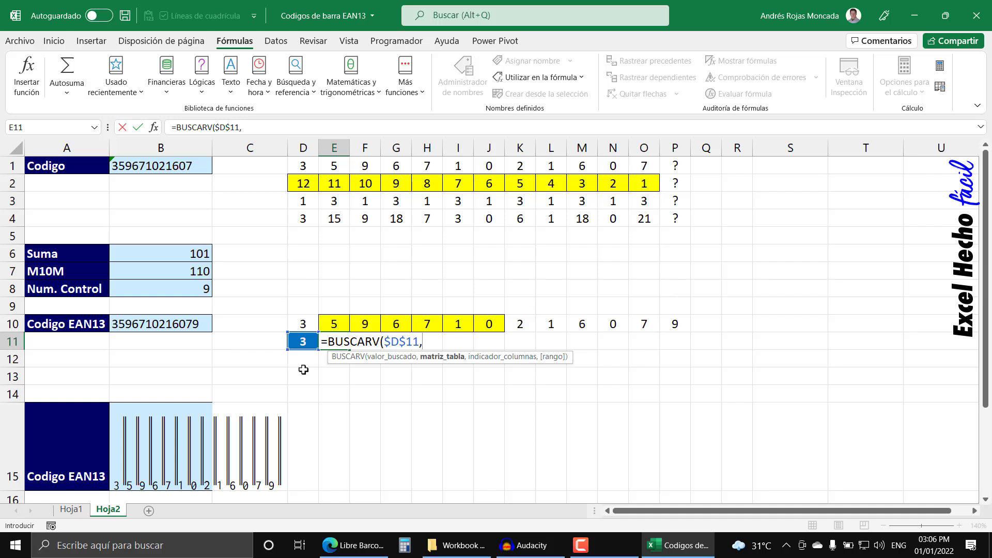
pyautogui.write('ind')
pyautogui.press('Down')
pyautogui.press('Tab')
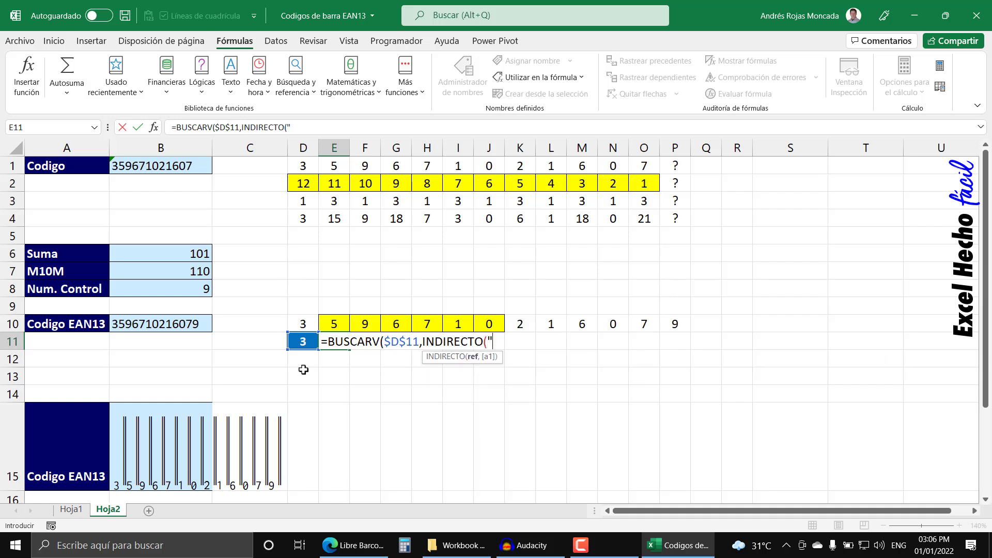
pyautogui.click(490, 341)
pyautogui.write('Tab')
pyautogui.write('laCero')
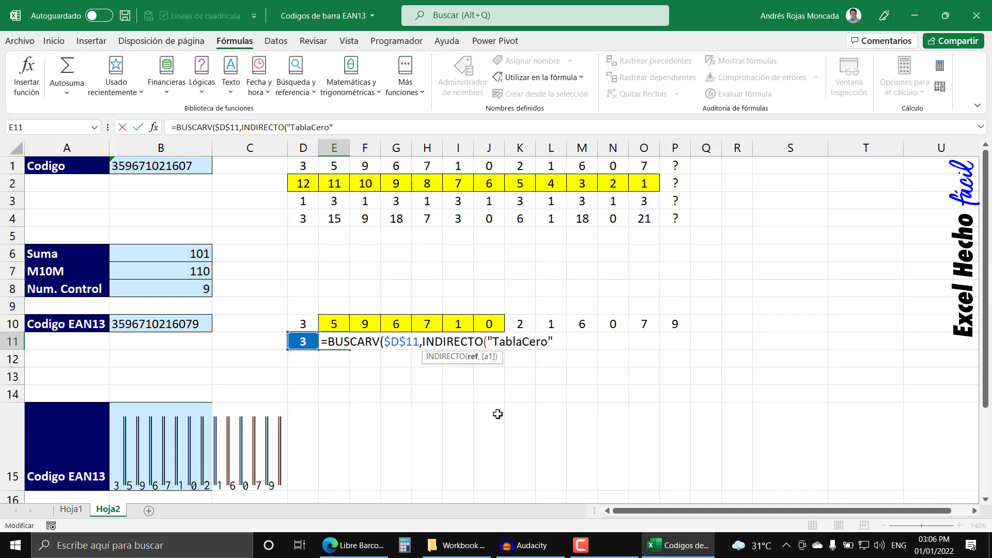
pyautogui.click(557, 342)
pyautogui.write(')')
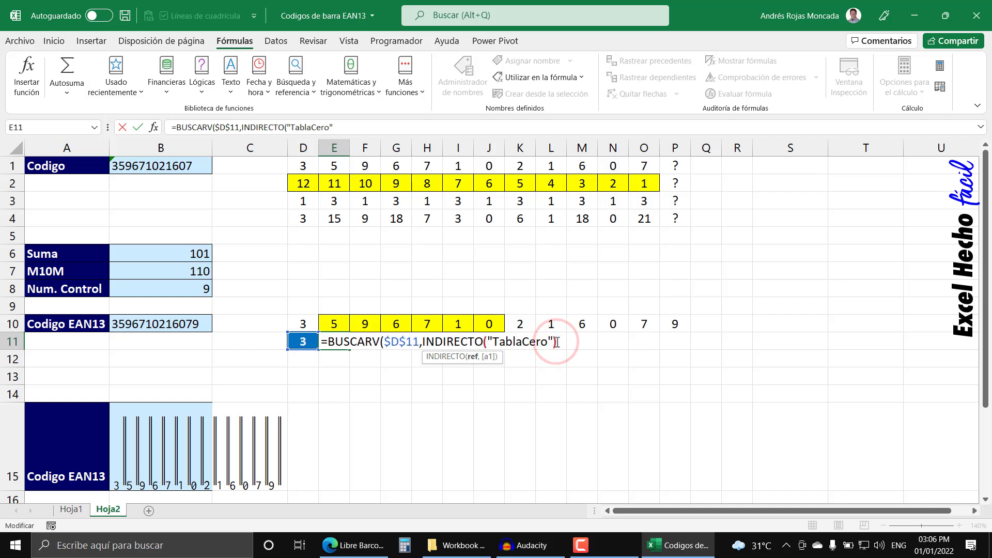
# Preview INDIRECTO("TablaCero") as an array with F9, then undo to restore it
pyautogui.click(442, 356)
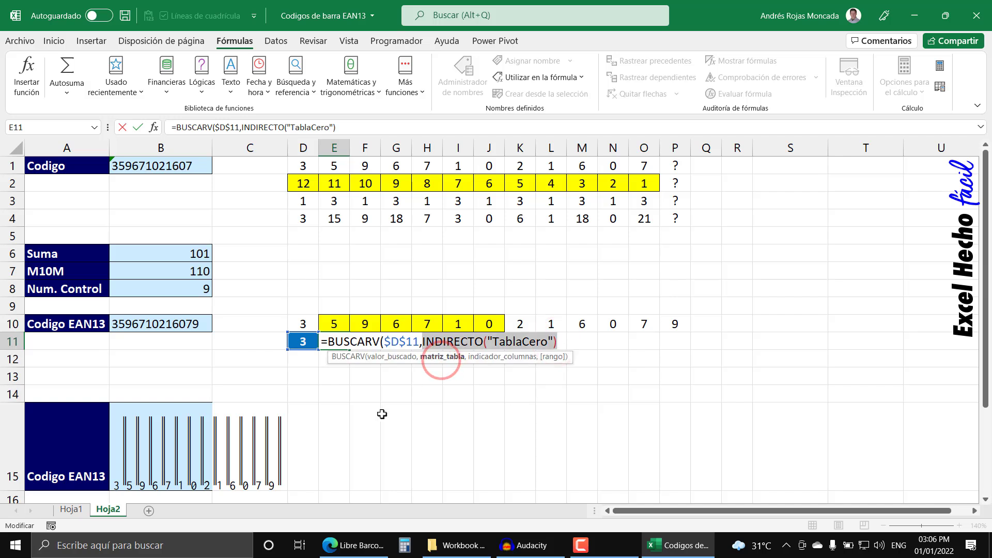
pyautogui.press('F9')
pyautogui.moveTo(568, 362); pyautogui.dragTo(578, 280)
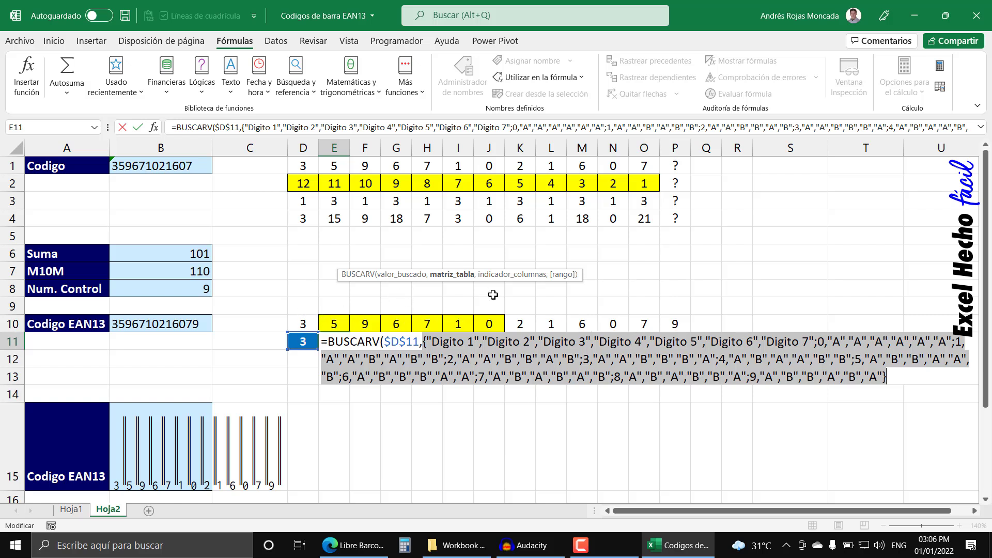
pyautogui.hotkey('ctrl', 'z')
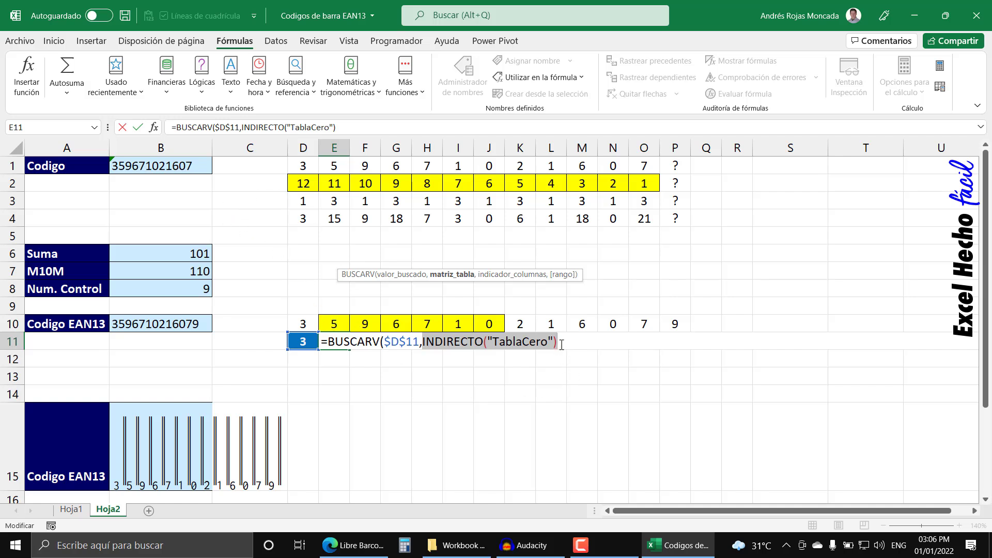
# Finish E11 with COLUMNAS($E$11:E11)+1 and FALSO so it returns the letter A
pyautogui.press('Right')
pyautogui.write(',')
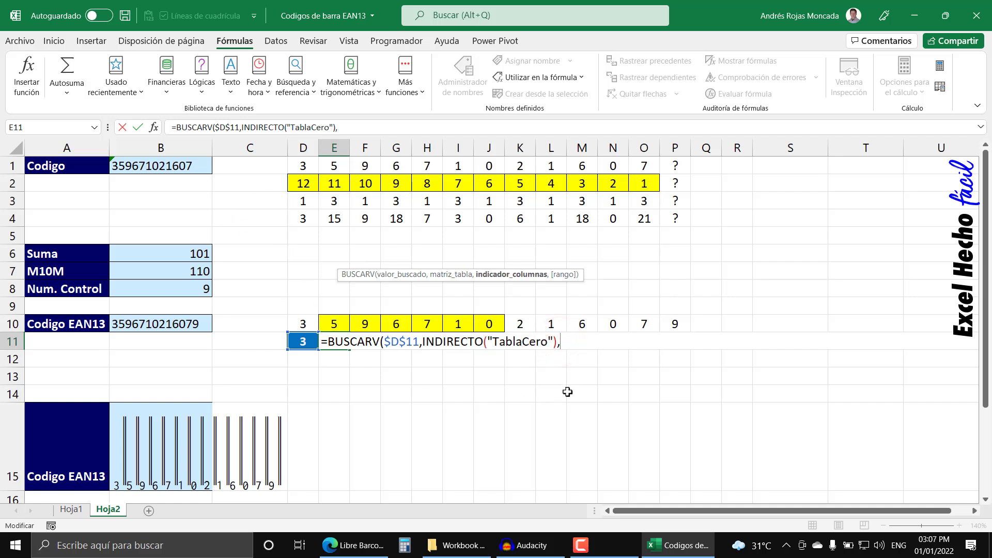
pyautogui.write('c')
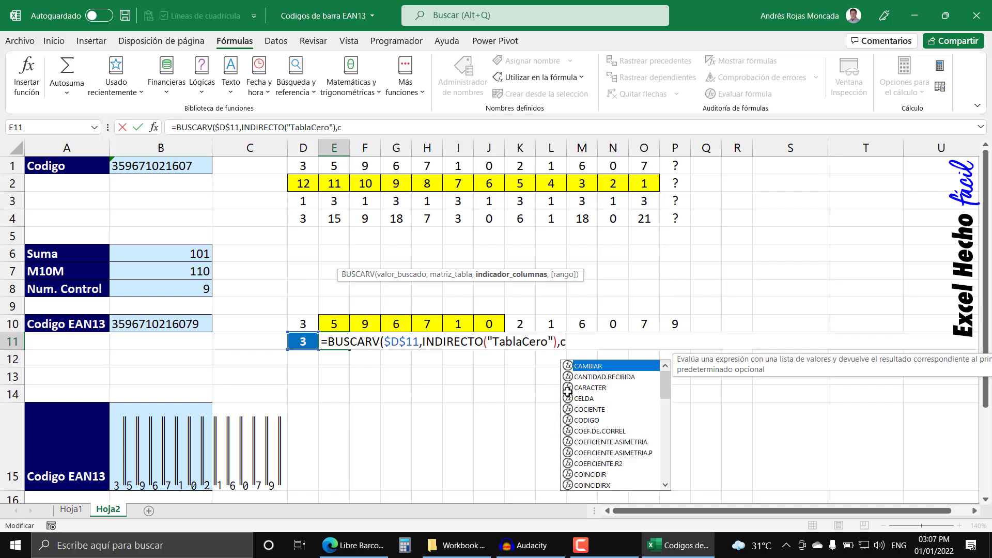
pyautogui.write('olu')
pyautogui.press('Down')
pyautogui.press('Tab')
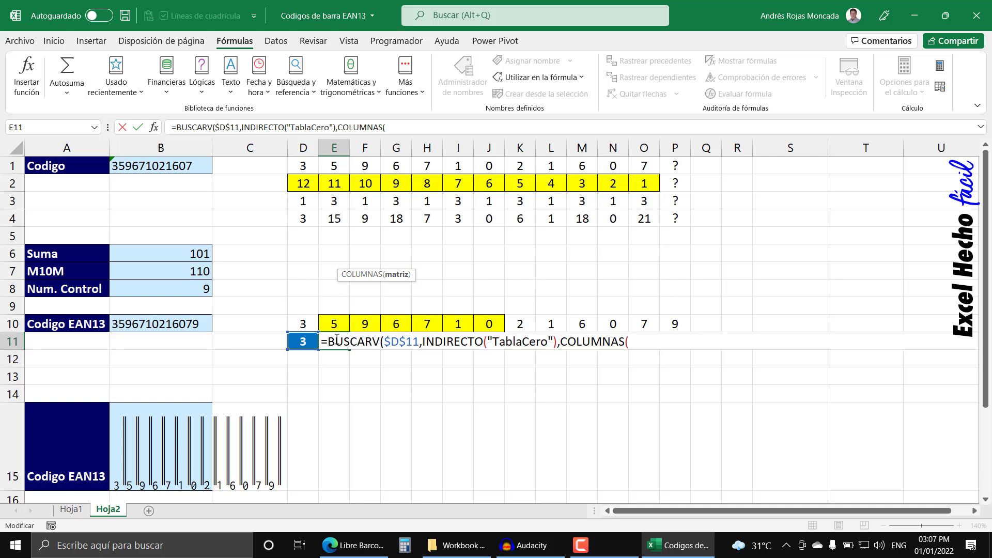
pyautogui.write('E')
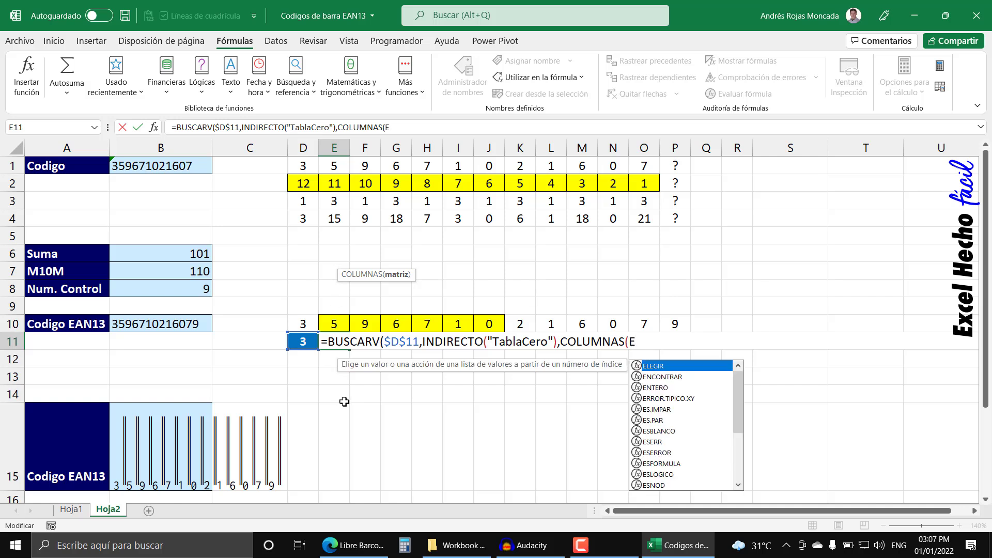
pyautogui.write('$E$11')
pyautogui.press('F4')
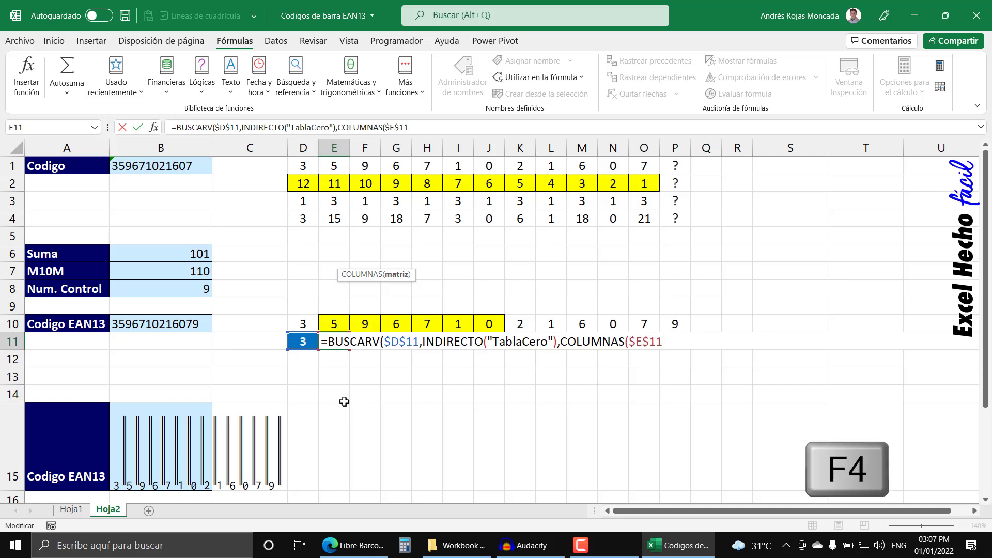
pyautogui.write(':E11')
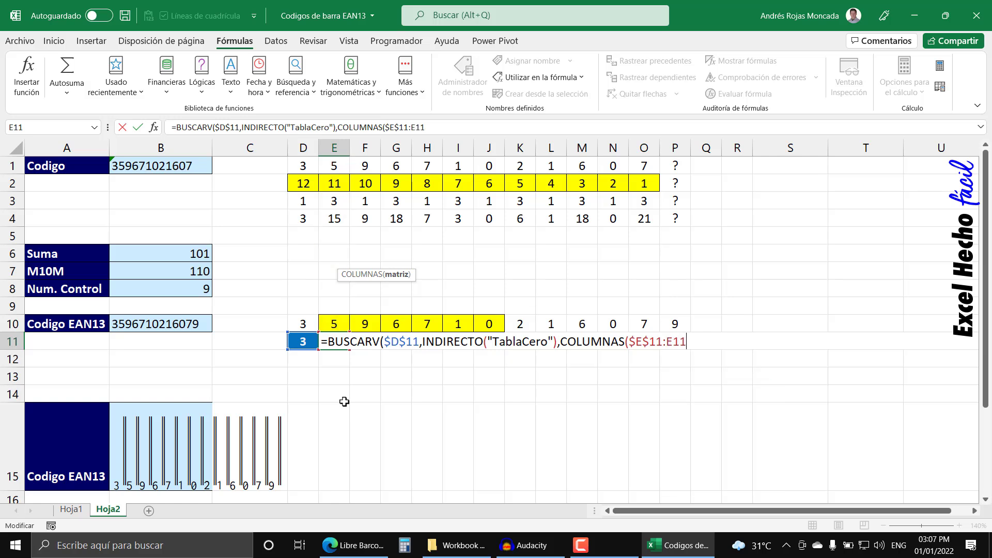
pyautogui.write(')+1')
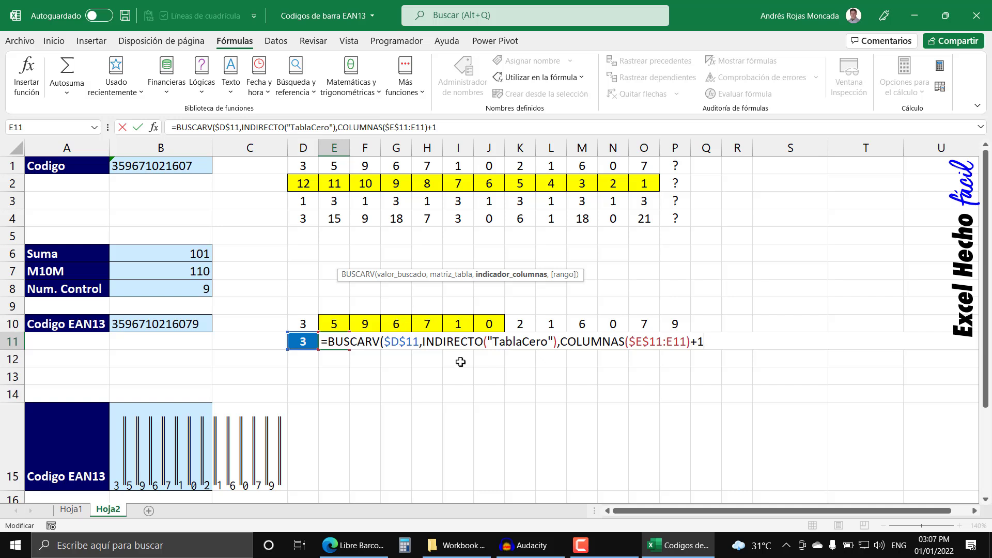
pyautogui.write(',')
pyautogui.press('Down')
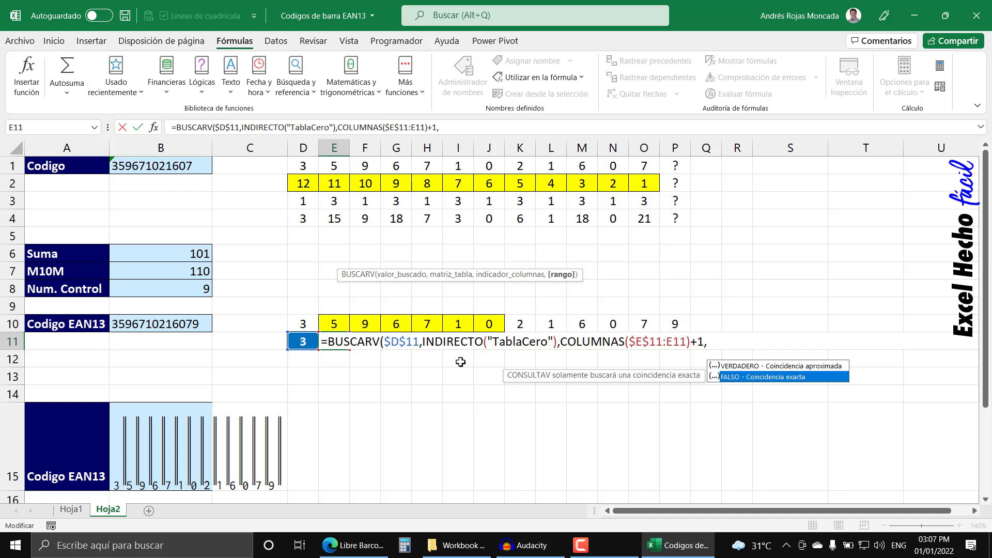
pyautogui.press('Tab')
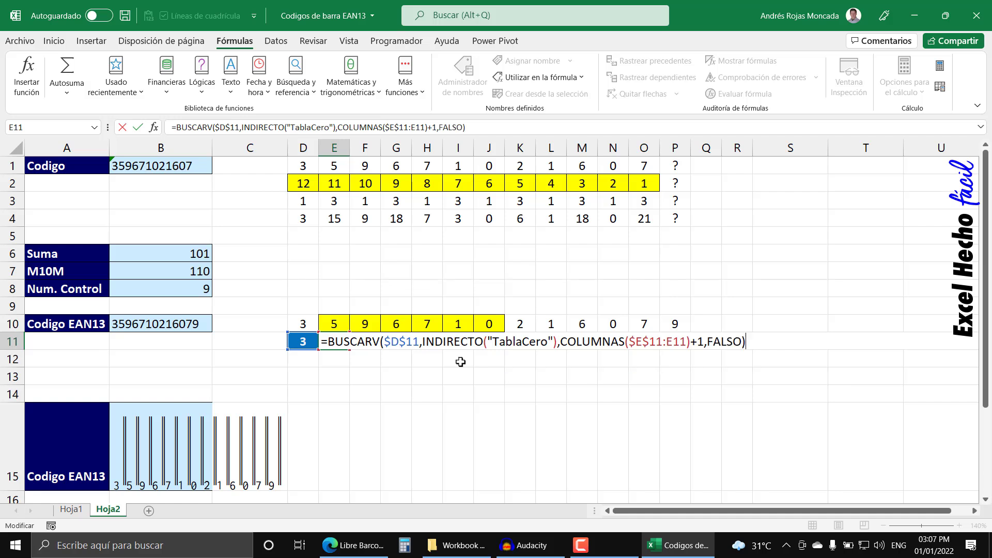
pyautogui.press('Return')
# Fill E11's lookup across to J11, giving AABBBA, and check the E10:J10 digits
pyautogui.click(333, 336)
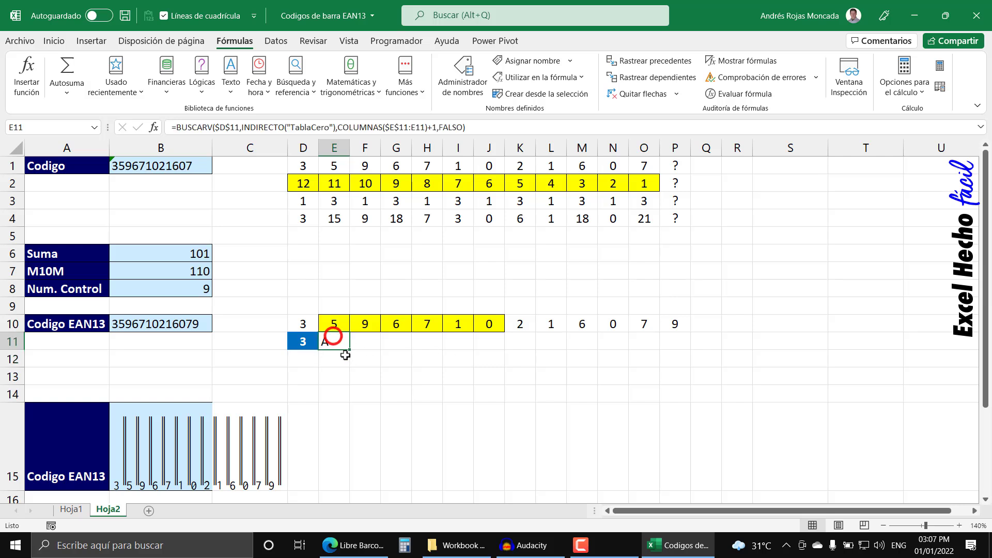
pyautogui.moveTo(349, 349); pyautogui.dragTo(494, 346)
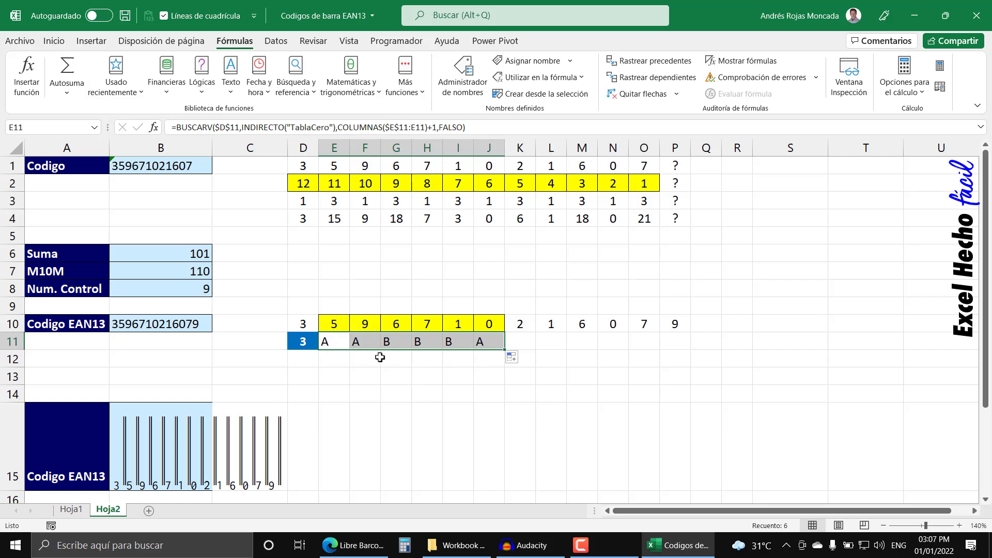
pyautogui.click(335, 324)
pyautogui.click(365, 323)
pyautogui.click(396, 324)
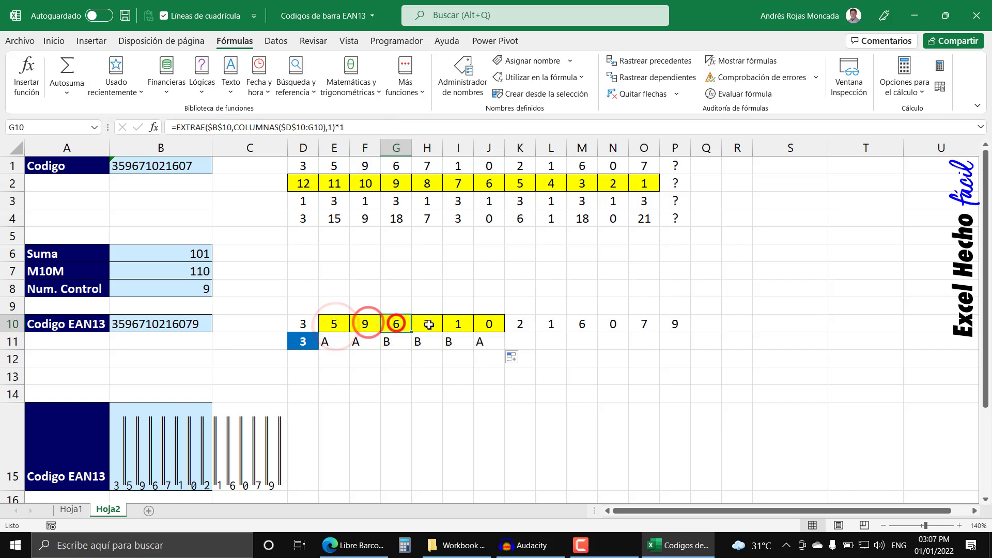
pyautogui.click(428, 323)
pyautogui.click(458, 324)
pyautogui.click(488, 323)
# Enter =K10 in K11, fill it to P11 (2 1 6 0 7 9), and select D11:P11
pyautogui.click(511, 340)
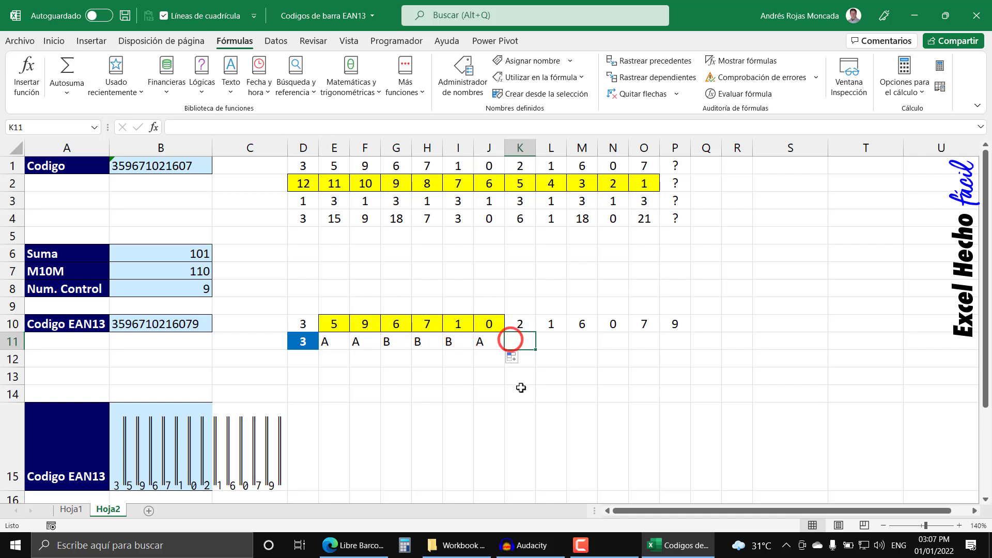
pyautogui.write('=')
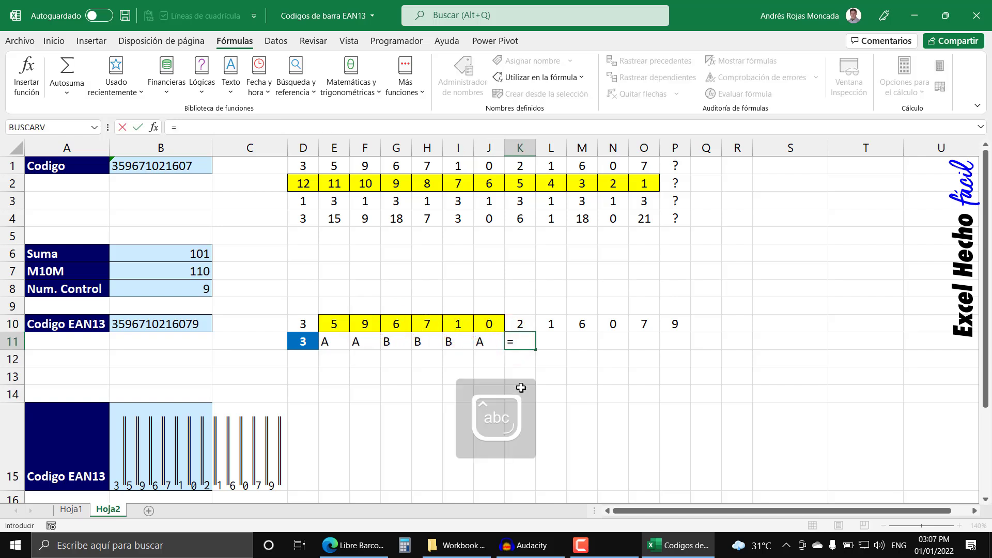
pyautogui.write('K10')
pyautogui.hotkey('ctrl', 'Return')
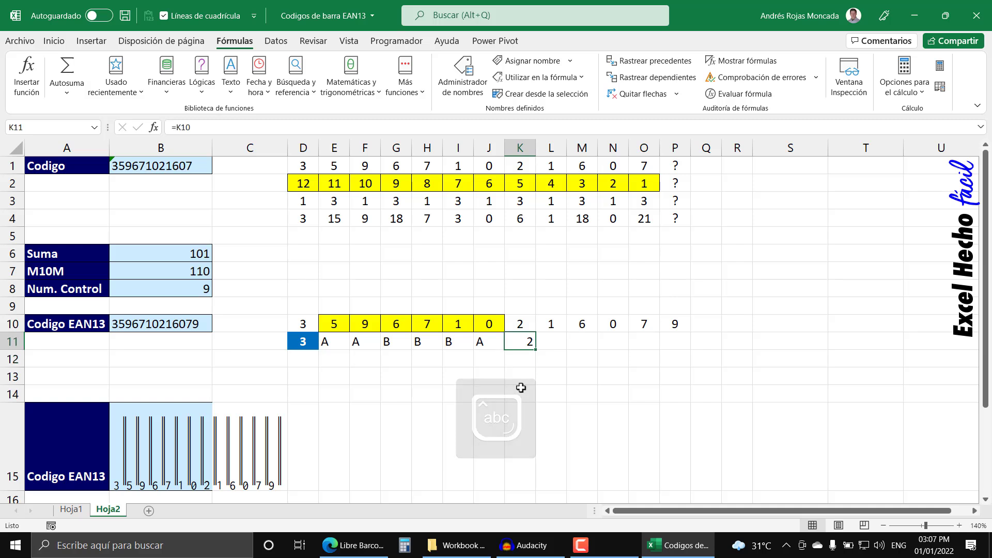
pyautogui.moveTo(535, 349); pyautogui.dragTo(684, 342)
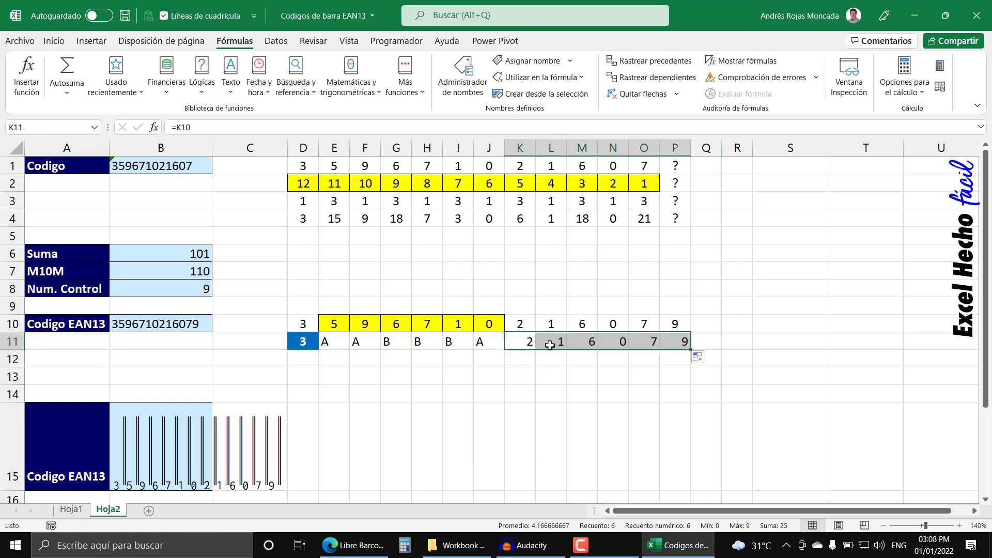
pyautogui.moveTo(303, 341); pyautogui.dragTo(685, 342)
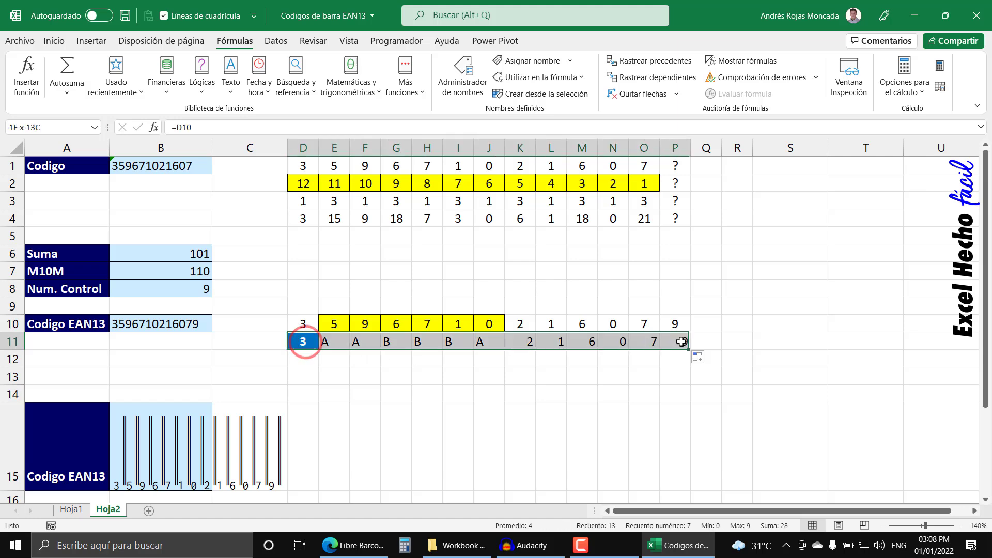
# Centre the row 11 values and enter =D11 in D12
pyautogui.click(48, 40)
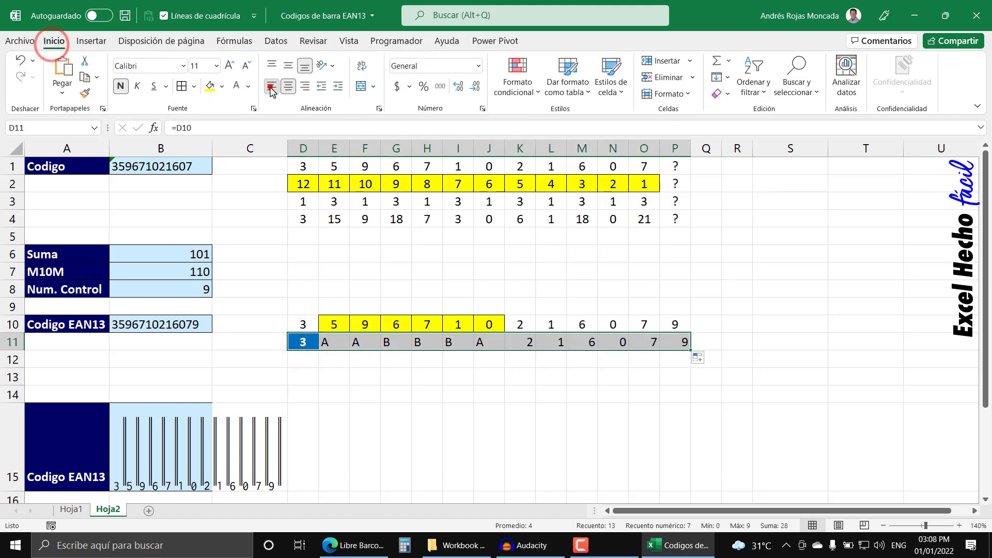
pyautogui.click(289, 89)
pyautogui.click(309, 360)
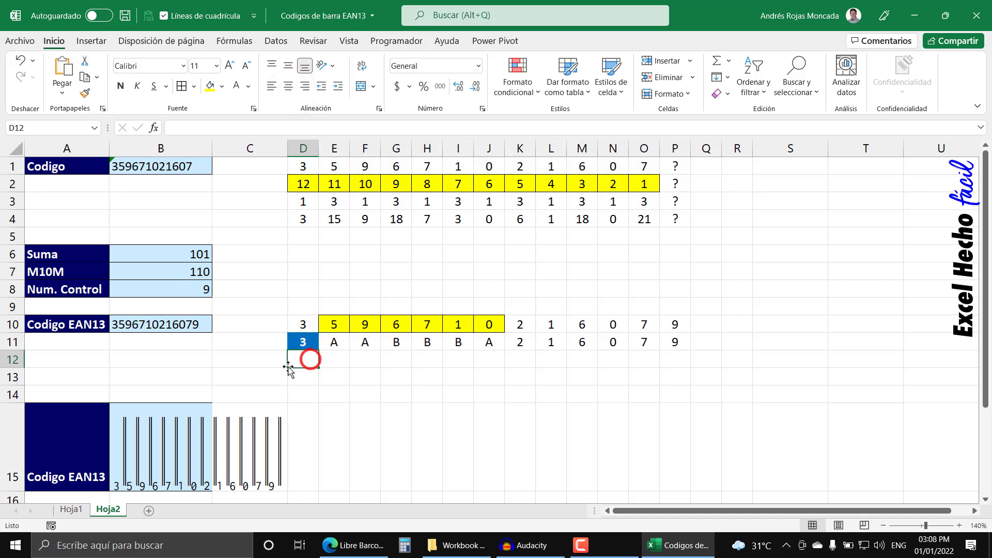
pyautogui.write('=')
pyautogui.press('Up')
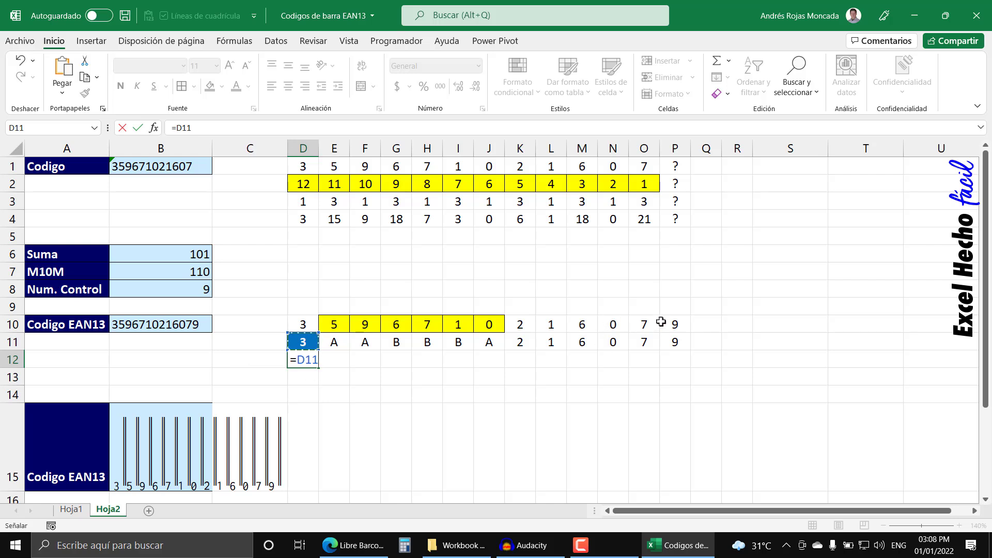
pyautogui.press('Return')
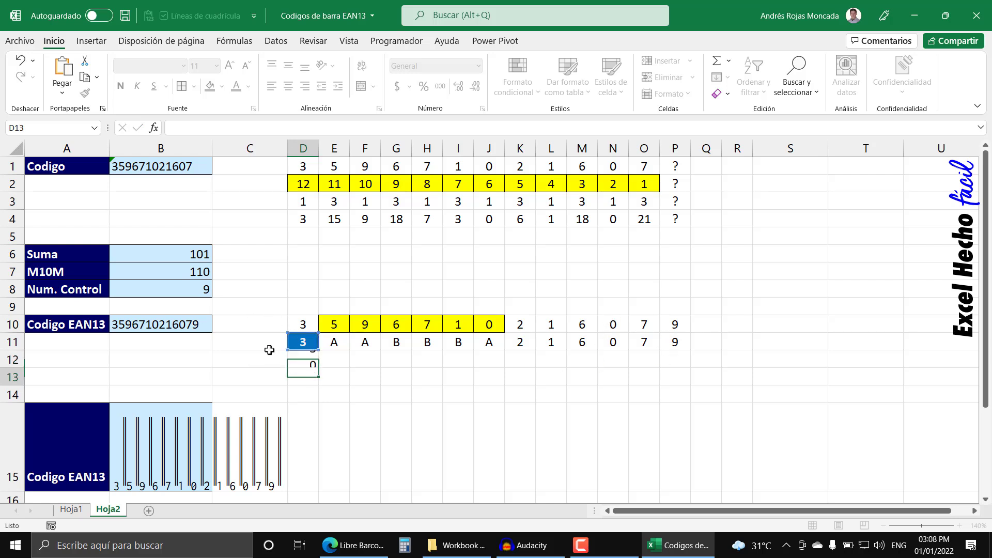
# Centre D12, then move to E12 and review the E10:J10 digits
pyautogui.click(301, 360)
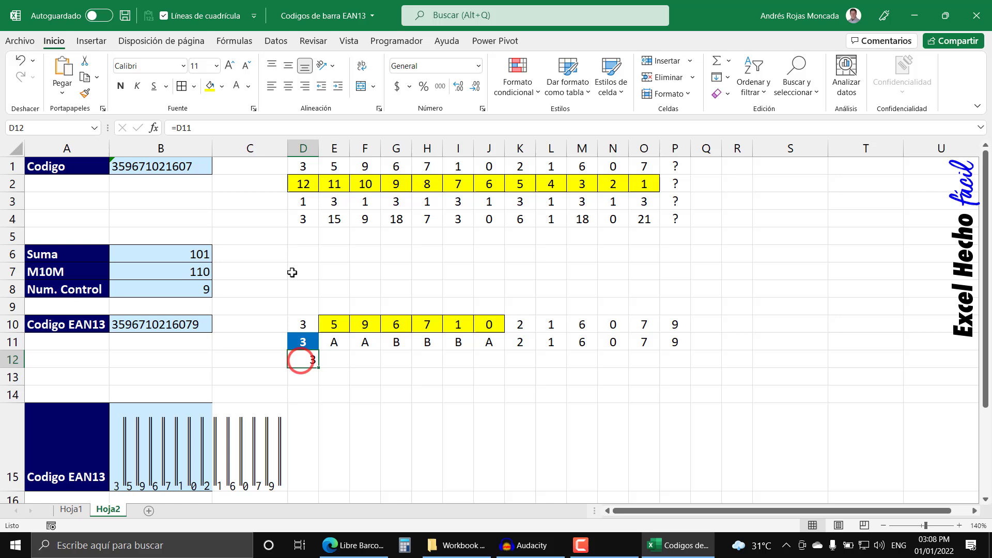
pyautogui.click(290, 88)
pyautogui.click(333, 357)
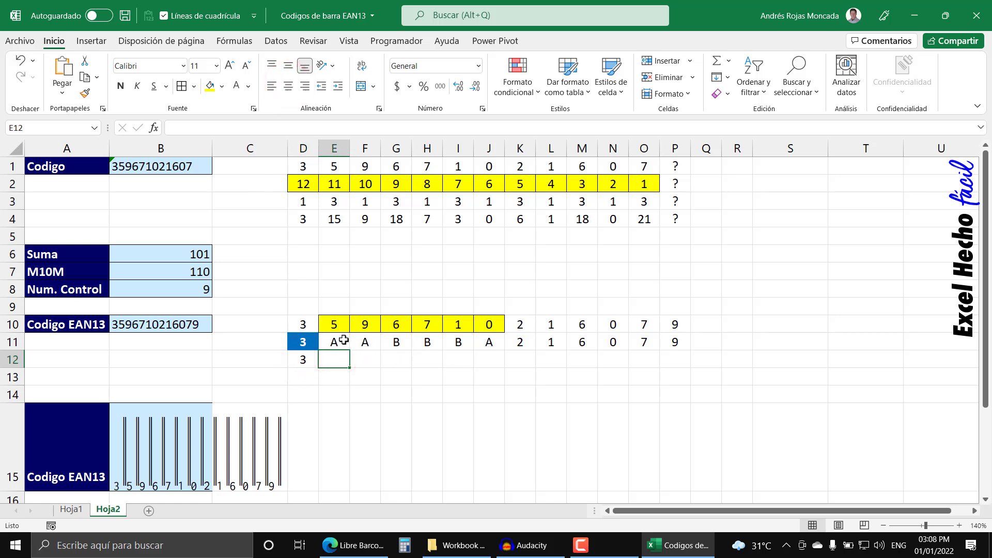
pyautogui.moveTo(333, 324); pyautogui.dragTo(489, 325)
pyautogui.click(333, 357)
pyautogui.write('=')
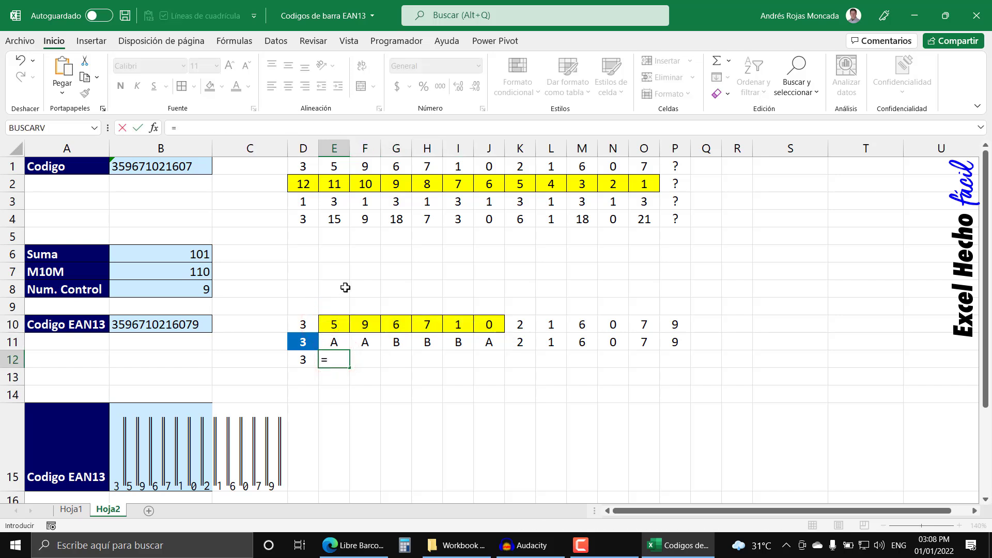
pyautogui.write('bu')
pyautogui.press('Down')
pyautogui.press('Down')
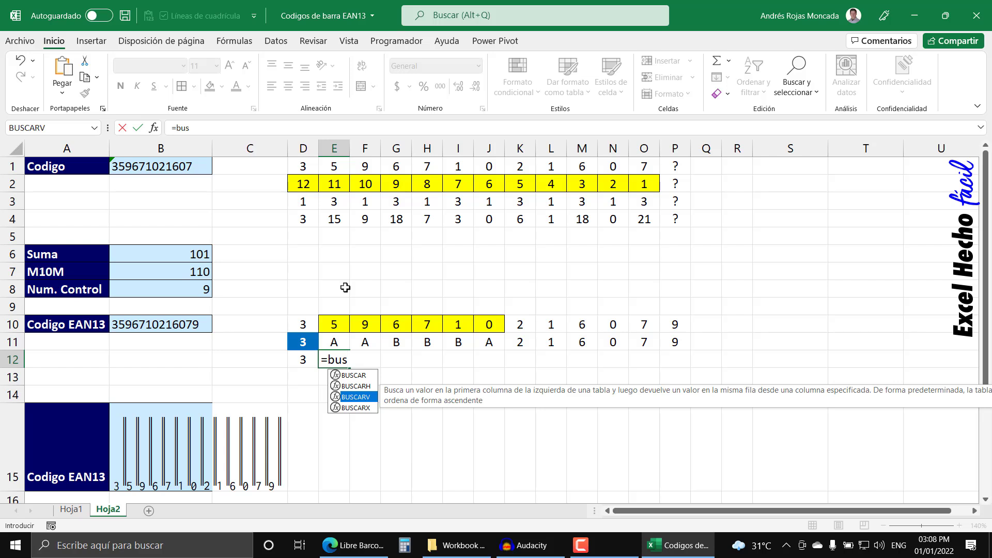
pyautogui.press('Tab')
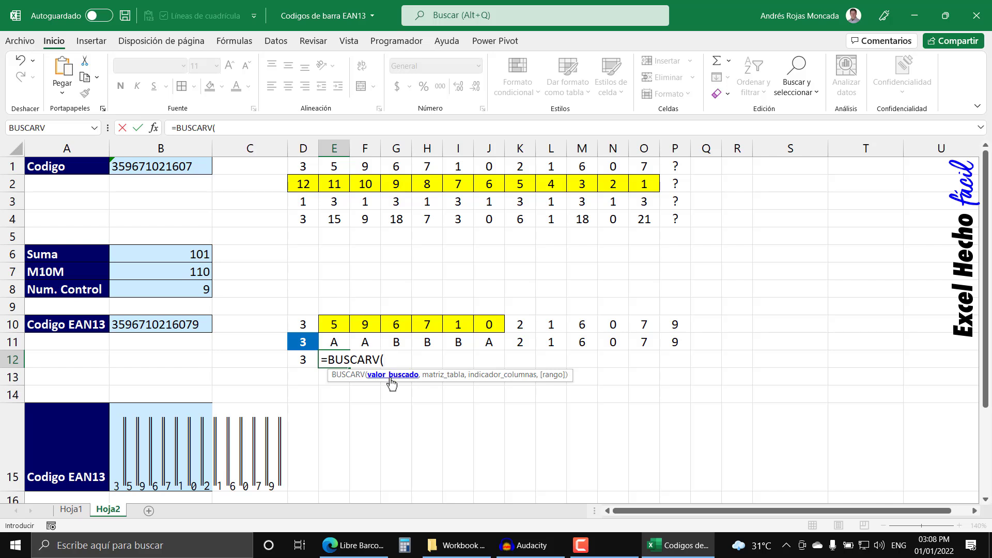
pyautogui.click(334, 324)
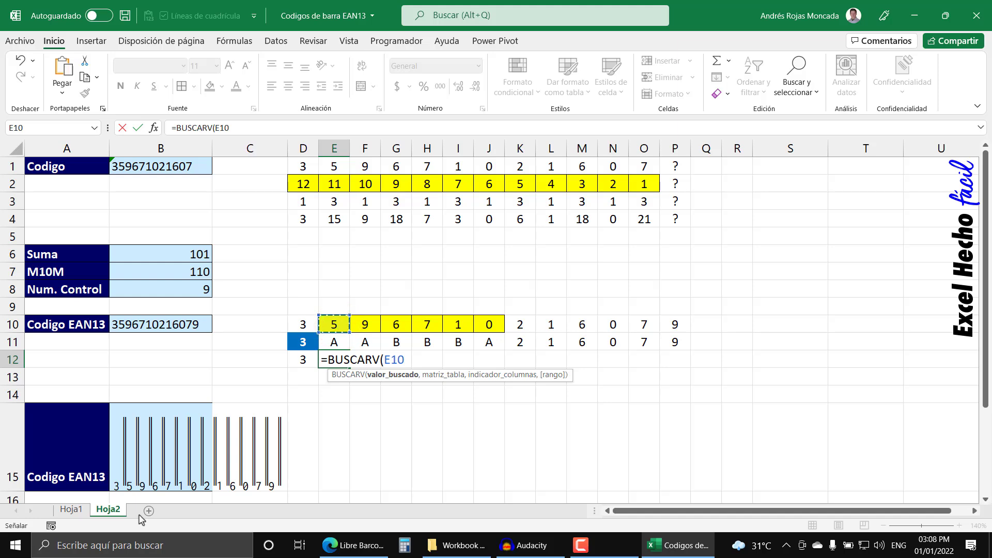
pyautogui.click(71, 509)
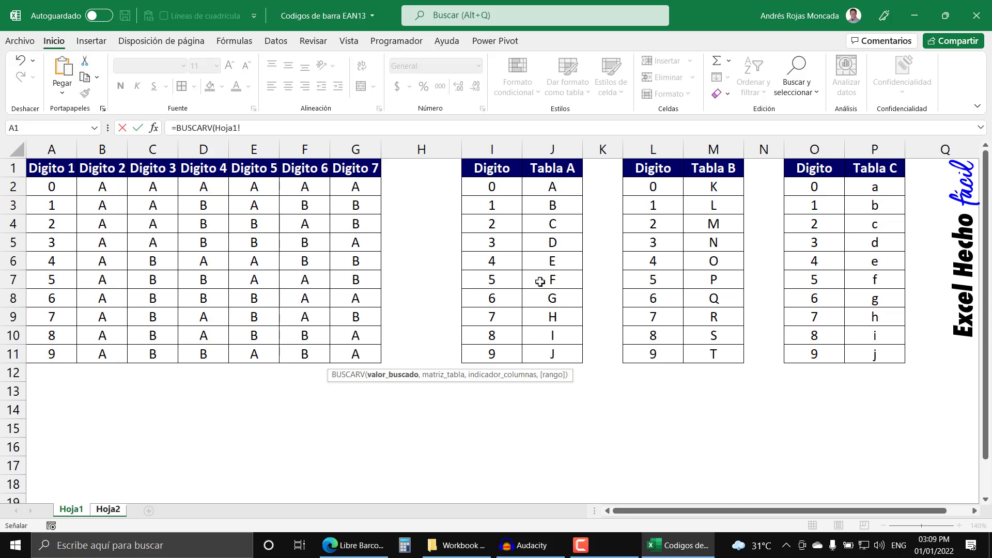
pyautogui.click(107, 509)
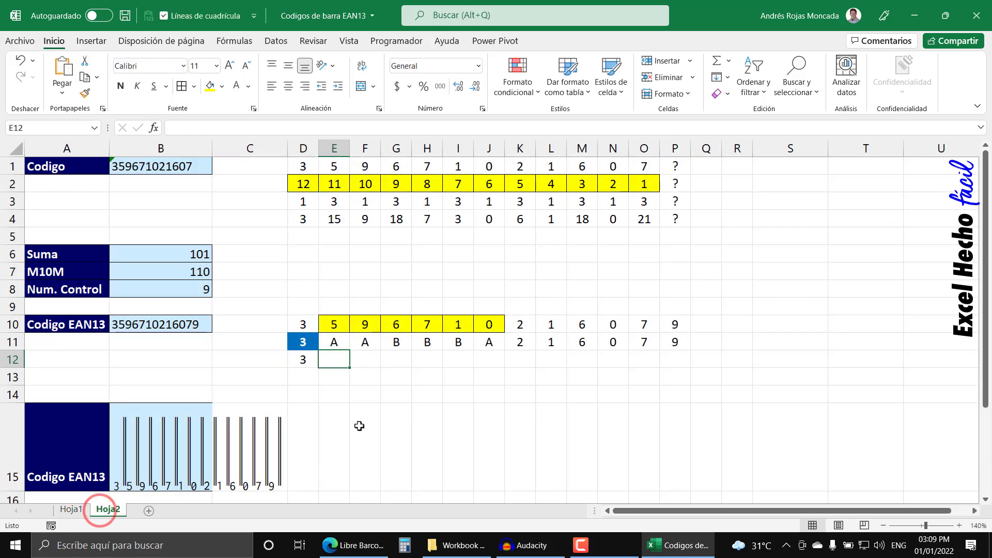
# In E12, build =BUSCARV(E10,INDIRECTO("Tabla"&E11)) to pick the table from E11's letter
pyautogui.write('=bus')
pyautogui.press('Down')
pyautogui.press('Down')
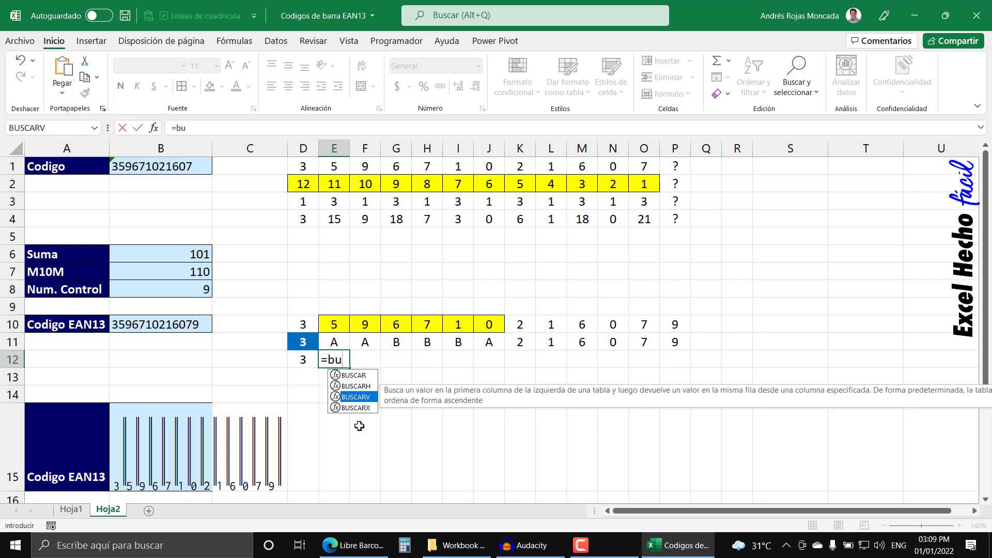
pyautogui.press('Tab')
pyautogui.click(330, 323)
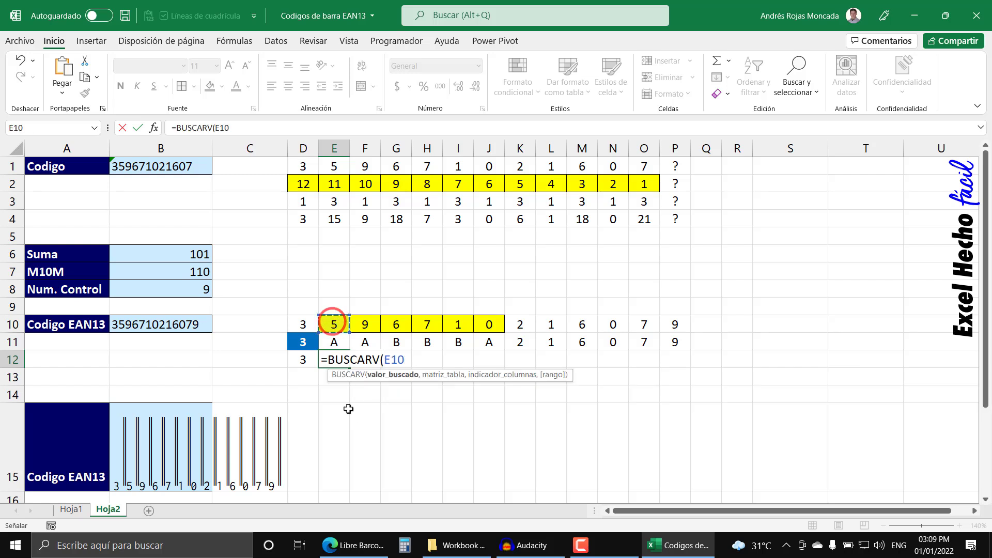
pyautogui.write(',m')
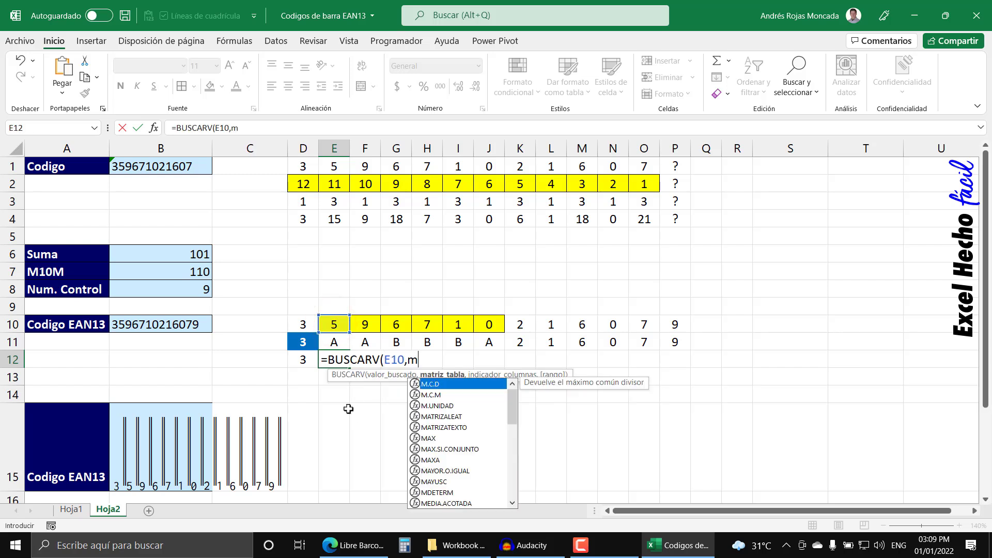
pyautogui.press('BackSpace')
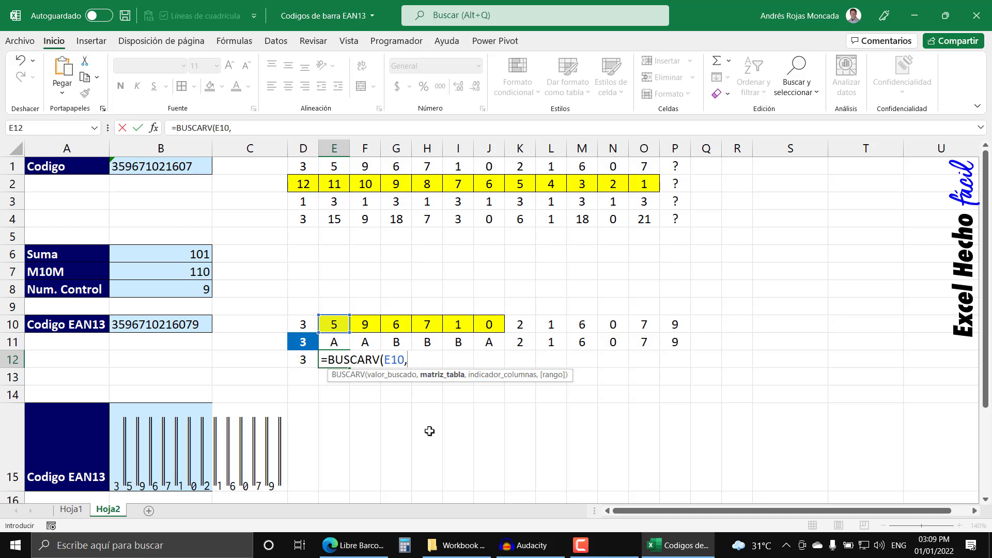
pyautogui.write('ind')
pyautogui.press('Down')
pyautogui.press('Tab')
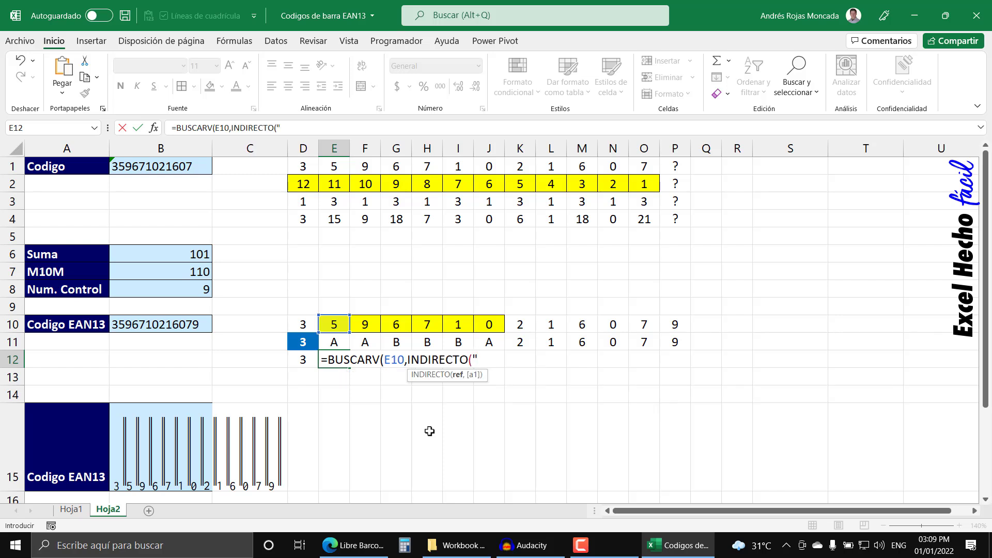
pyautogui.write('Tabla')
pyautogui.write('"&')
pyautogui.click(325, 342)
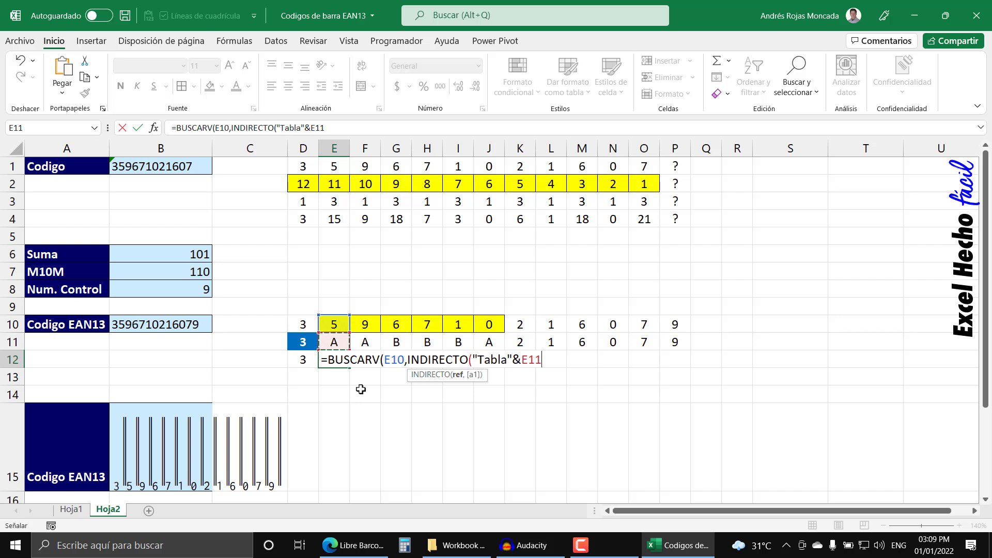
pyautogui.write(')')
# Preview the INDIRECTO table with F9 and undo, then finish with ,2,FALSO, returning F
pyautogui.click(442, 375)
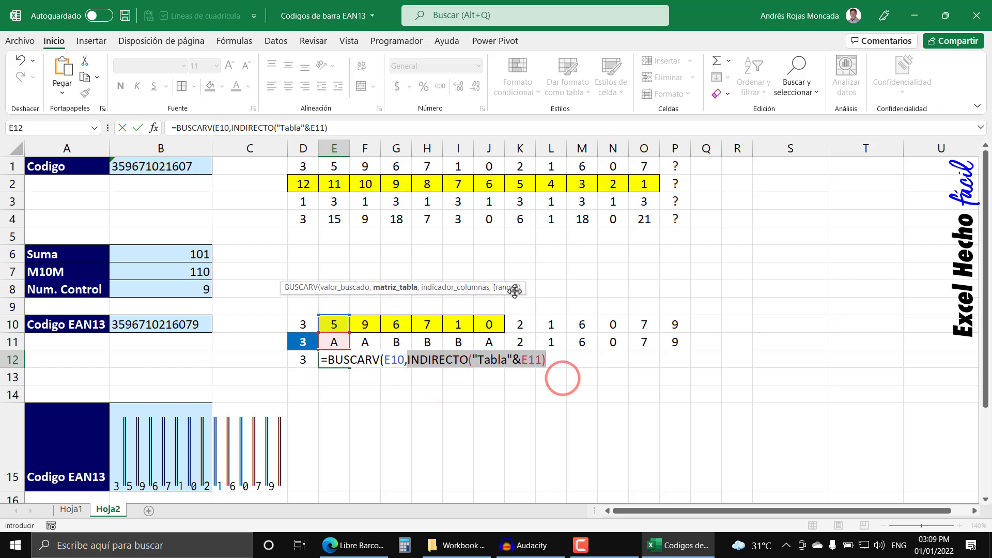
pyautogui.press('F9')
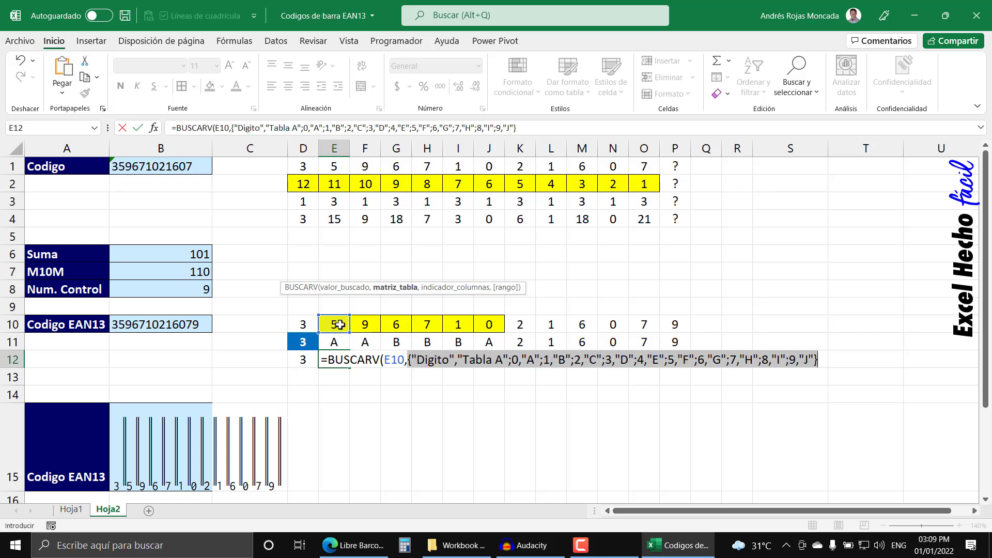
pyautogui.hotkey('ctrl', 'z')
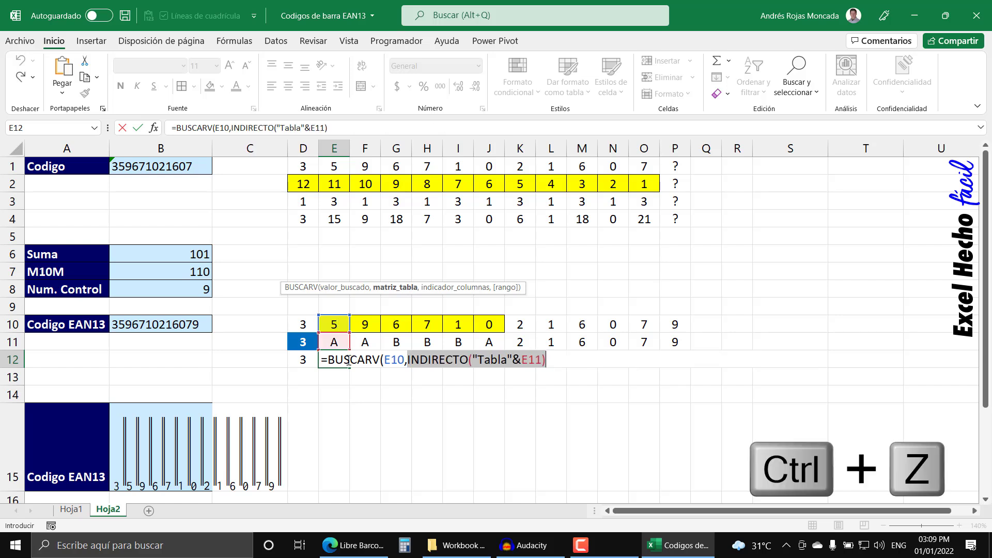
pyautogui.click(556, 361)
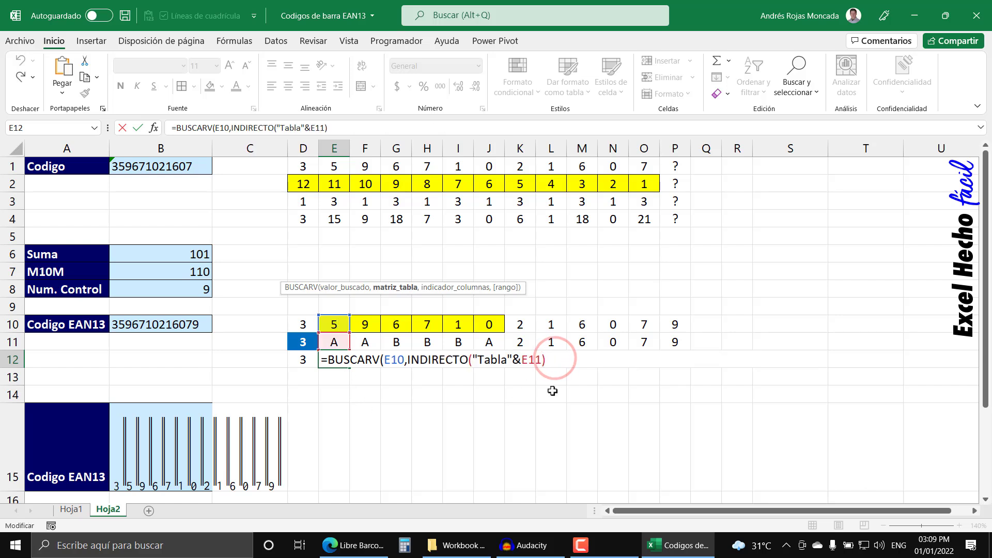
pyautogui.write(',2')
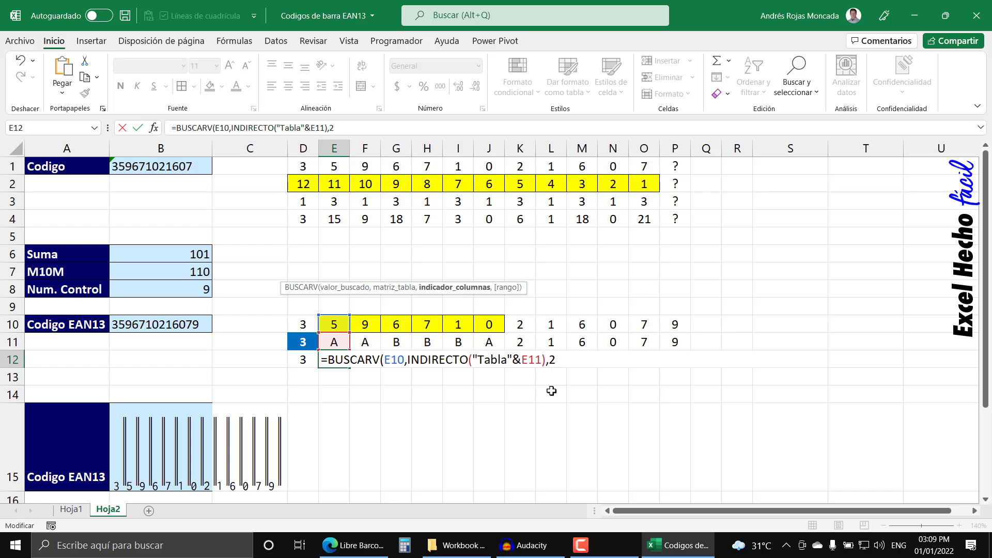
pyautogui.write(',')
pyautogui.press('Down')
pyautogui.press('Tab')
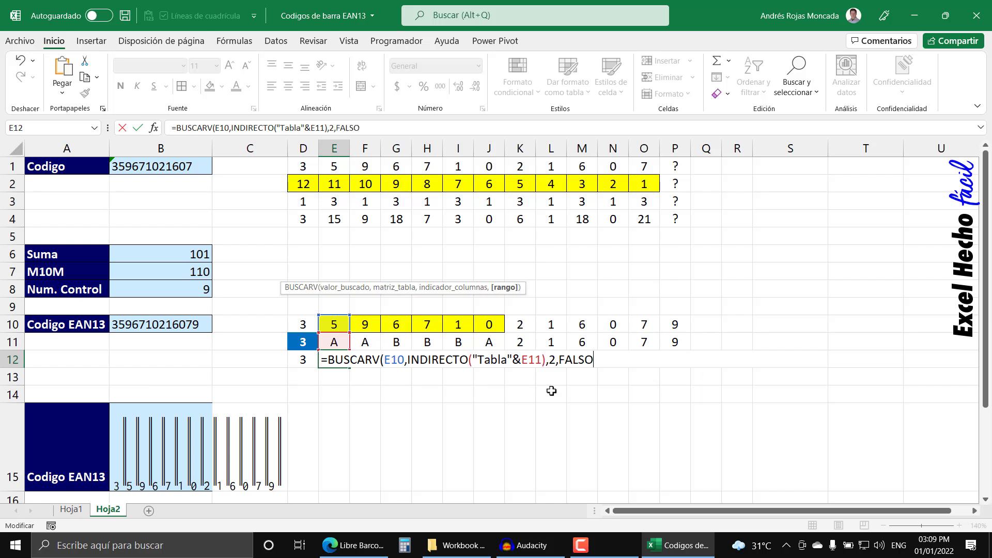
pyautogui.hotkey('ctrl', 'Return')
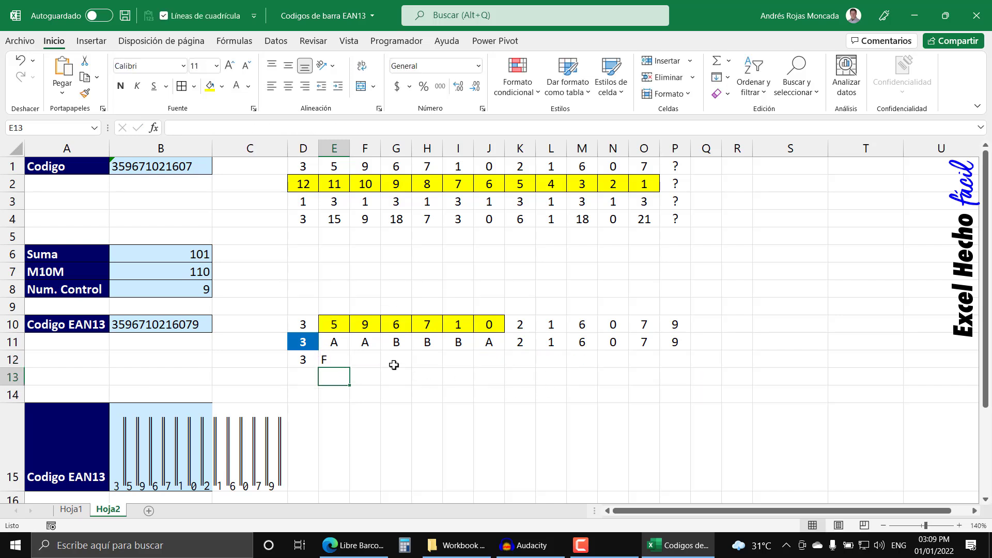
pyautogui.click(320, 357)
# Fill E12's lookup to J12, giving F J Q R L A, and inspect each copied formula
pyautogui.moveTo(349, 367); pyautogui.dragTo(499, 361)
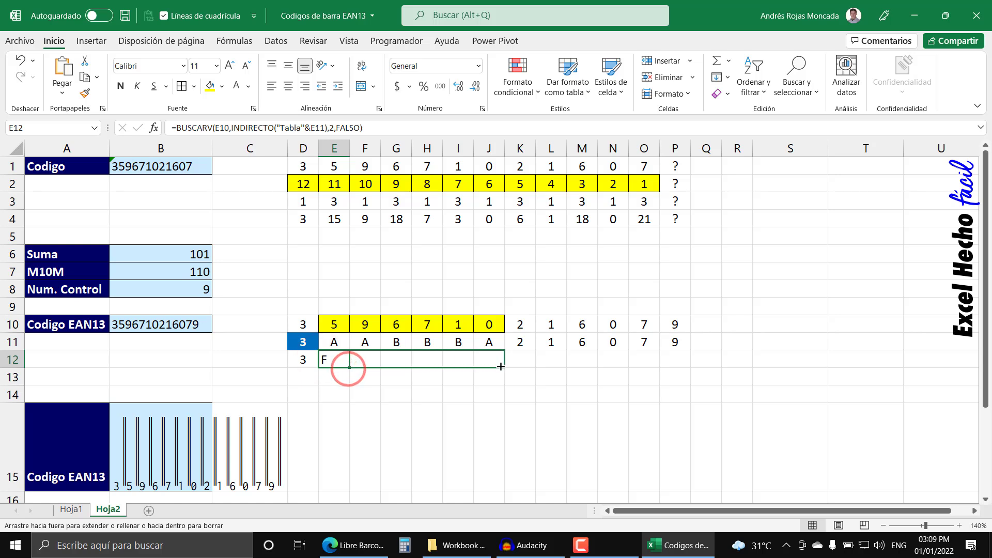
pyautogui.click(335, 361)
pyautogui.click(365, 365)
pyautogui.click(387, 361)
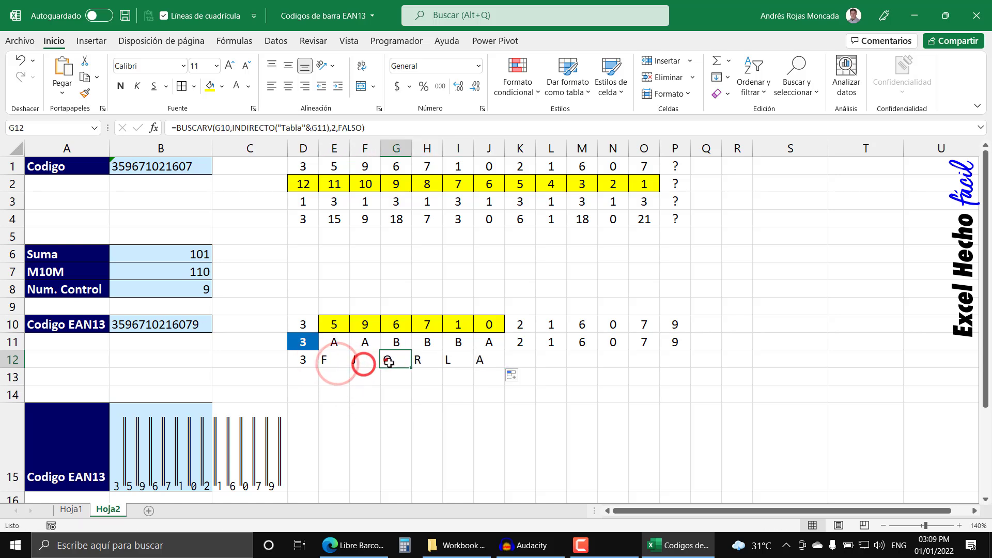
pyautogui.click(419, 364)
pyautogui.click(455, 363)
pyautogui.click(485, 363)
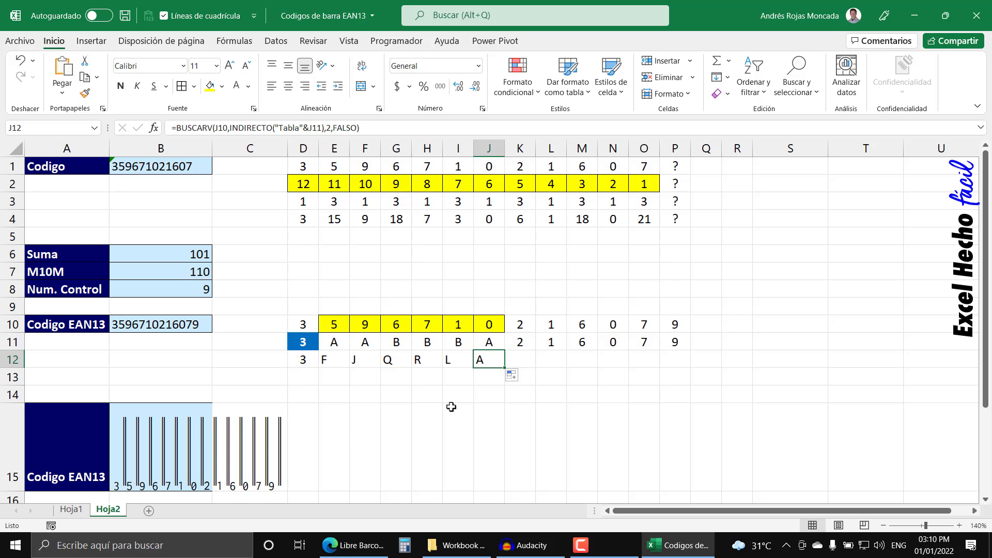
pyautogui.moveTo(518, 325); pyautogui.dragTo(677, 323)
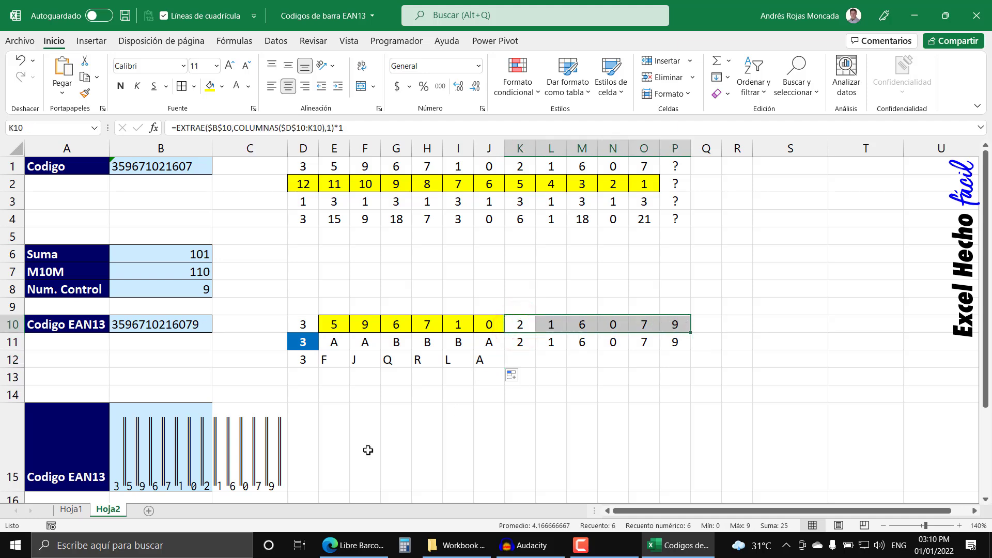
# Check the Digito 2–7 tables on Hoja1, then on Hoja2 select K10:P10 and cell K12
pyautogui.click(71, 509)
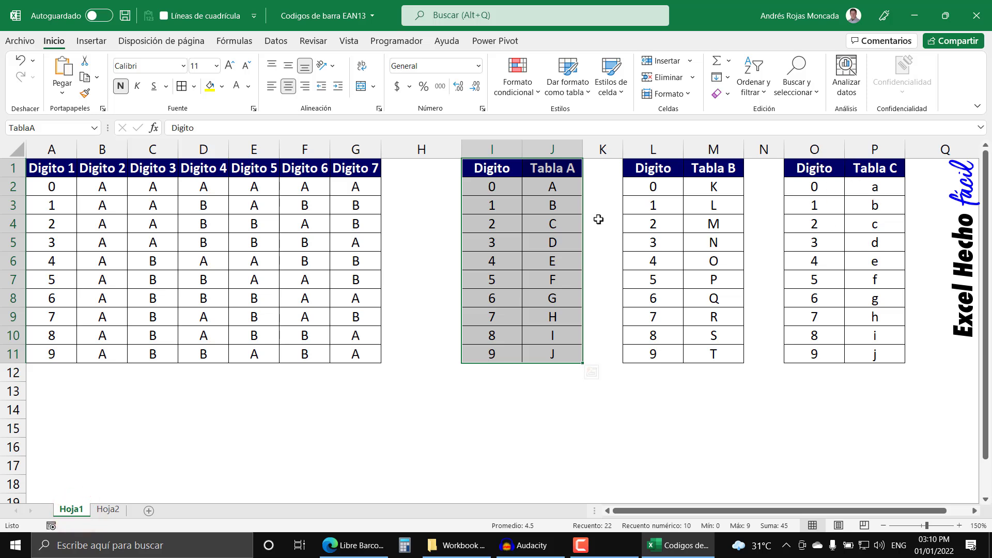
pyautogui.moveTo(102, 165); pyautogui.dragTo(361, 168)
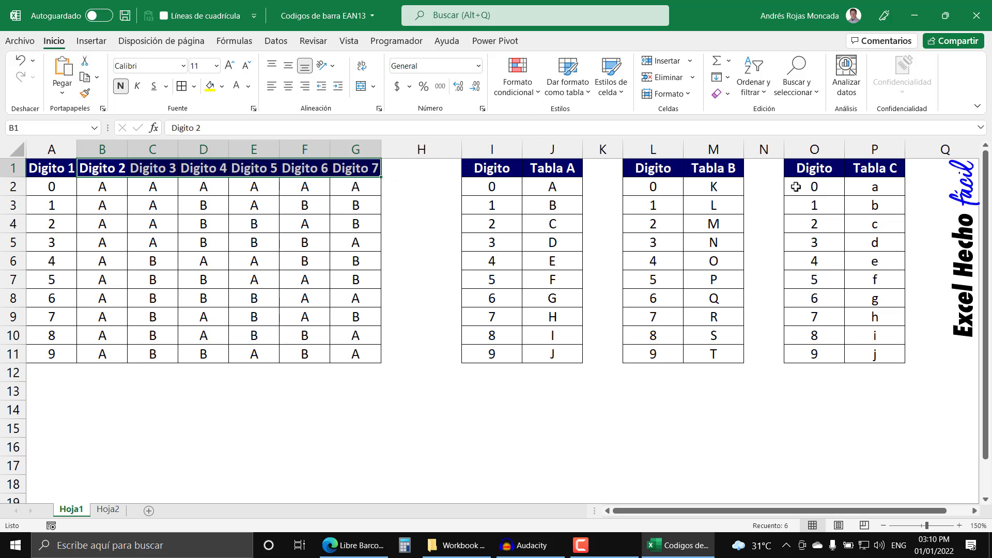
pyautogui.click(108, 509)
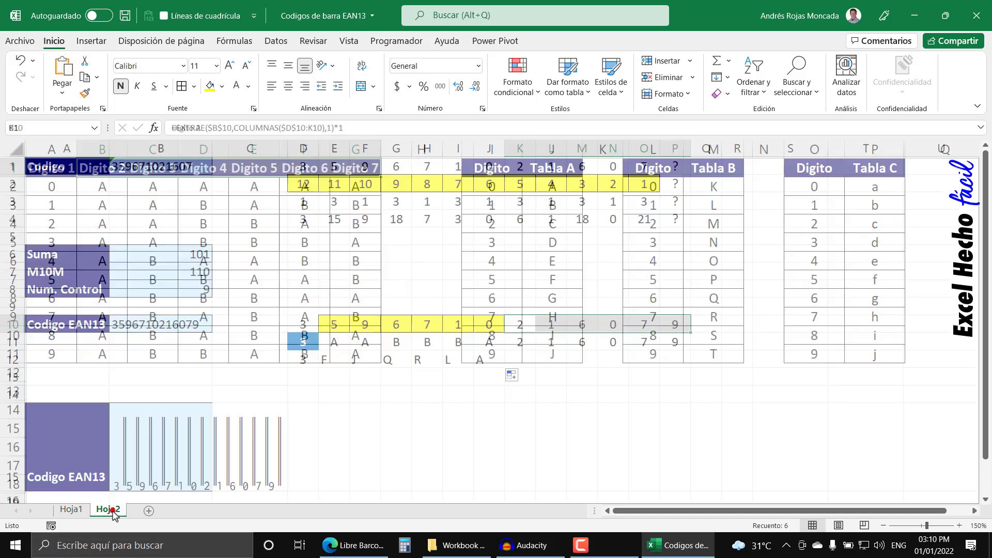
pyautogui.moveTo(517, 324); pyautogui.dragTo(675, 324)
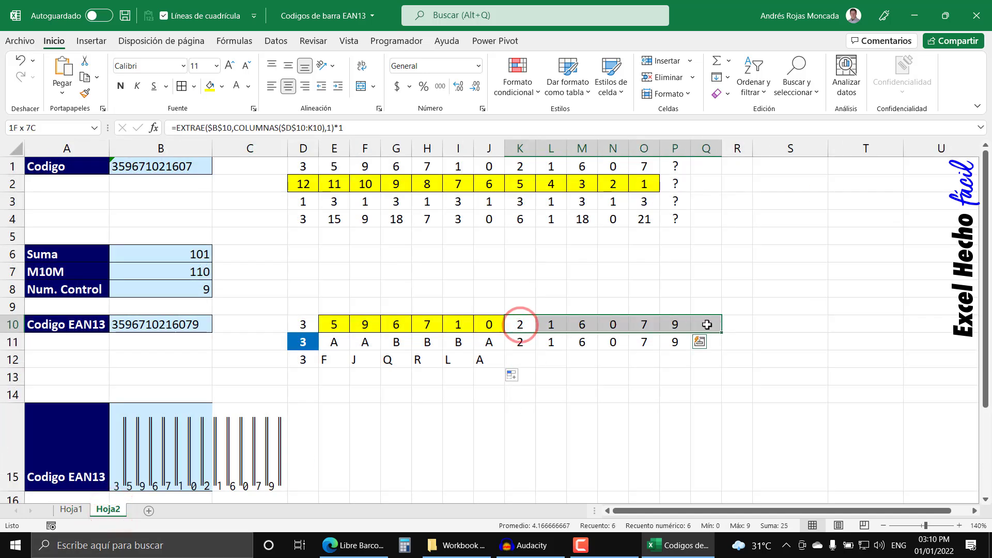
pyautogui.click(517, 358)
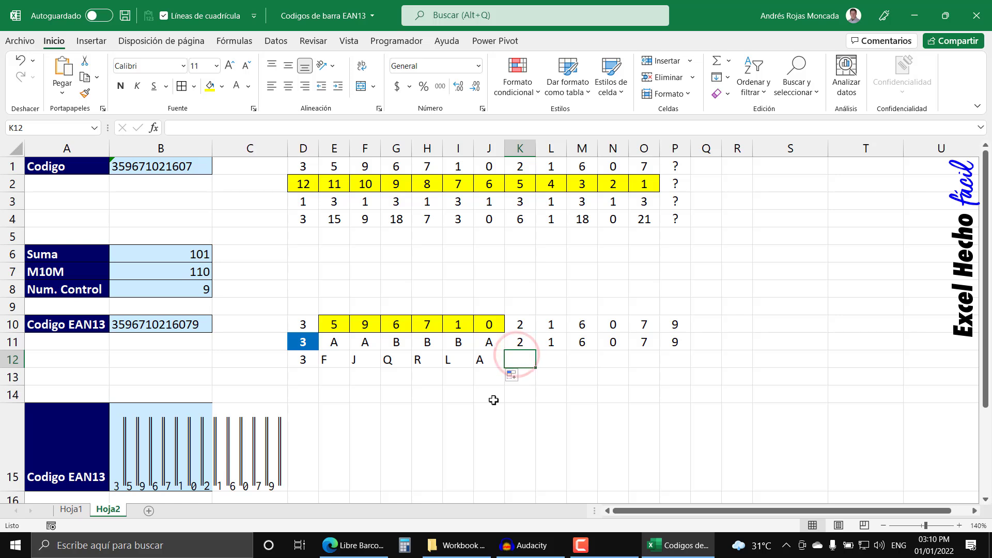
# In K12, start =BUSCARV(K10,INDIRECTO("TablaC")) for the first right-half digit
pyautogui.write('=')
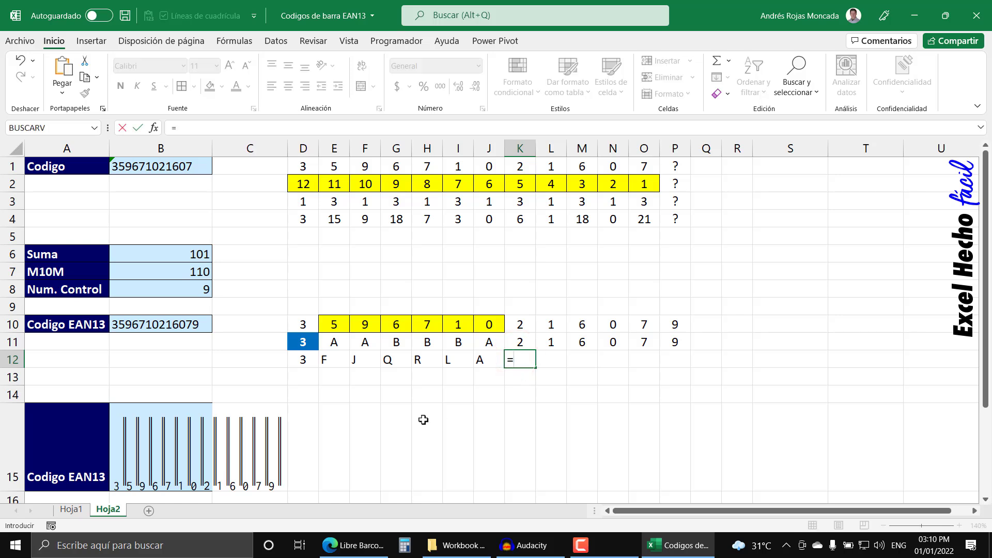
pyautogui.write('bus')
pyautogui.press('Down')
pyautogui.press('Down')
pyautogui.press('Tab')
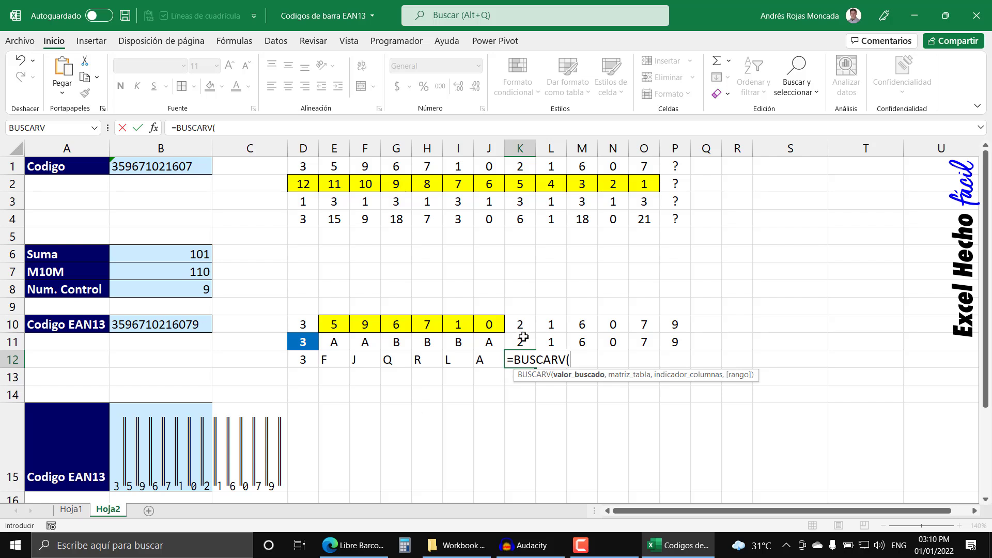
pyautogui.click(521, 325)
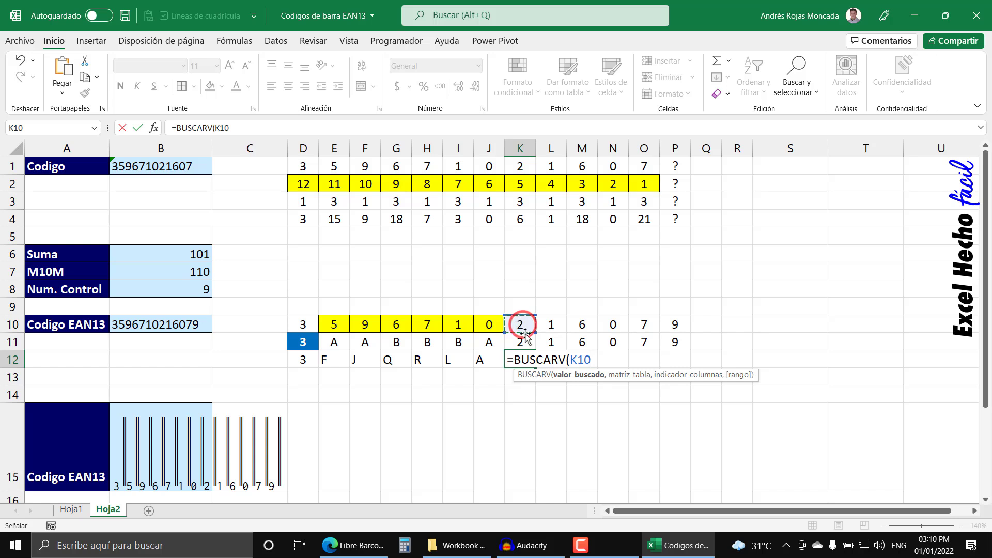
pyautogui.write(',')
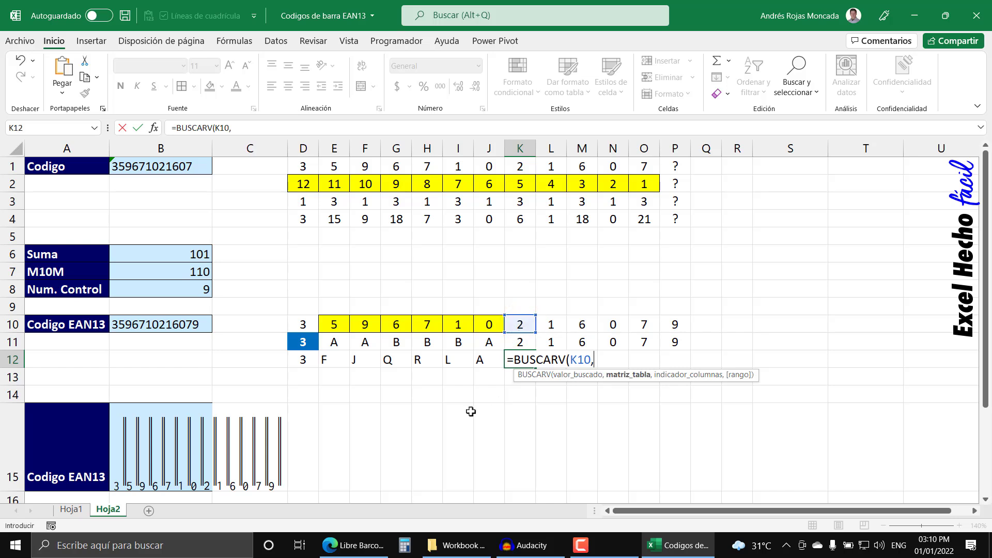
pyautogui.write('ind')
pyautogui.write('r')
pyautogui.press('Tab')
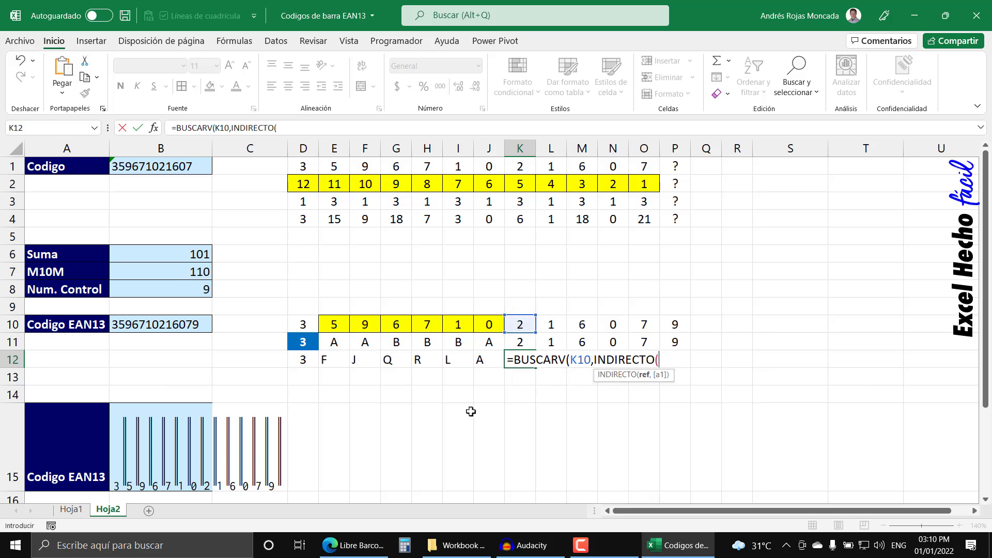
pyautogui.write('"TablaC')
pyautogui.write(')')
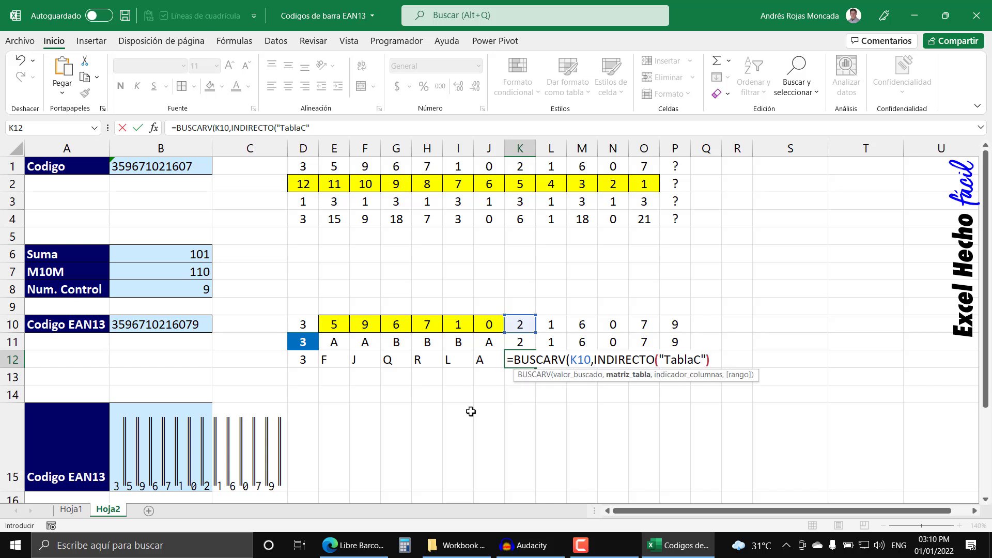
# Preview the TablaC array with F9 and undo, then finish the formula with ,2,FALSO
pyautogui.click(629, 375)
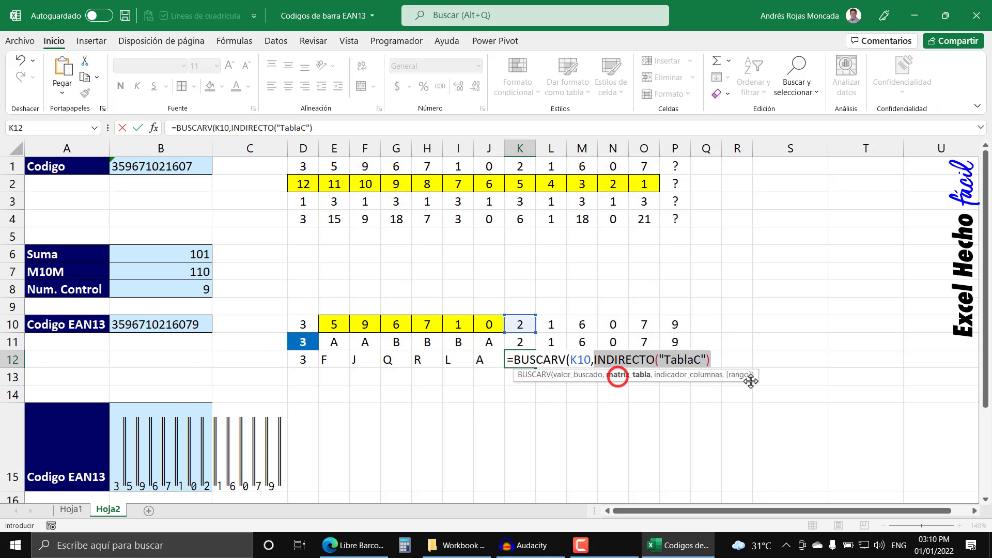
pyautogui.moveTo(749, 379); pyautogui.dragTo(698, 292)
pyautogui.press('F9')
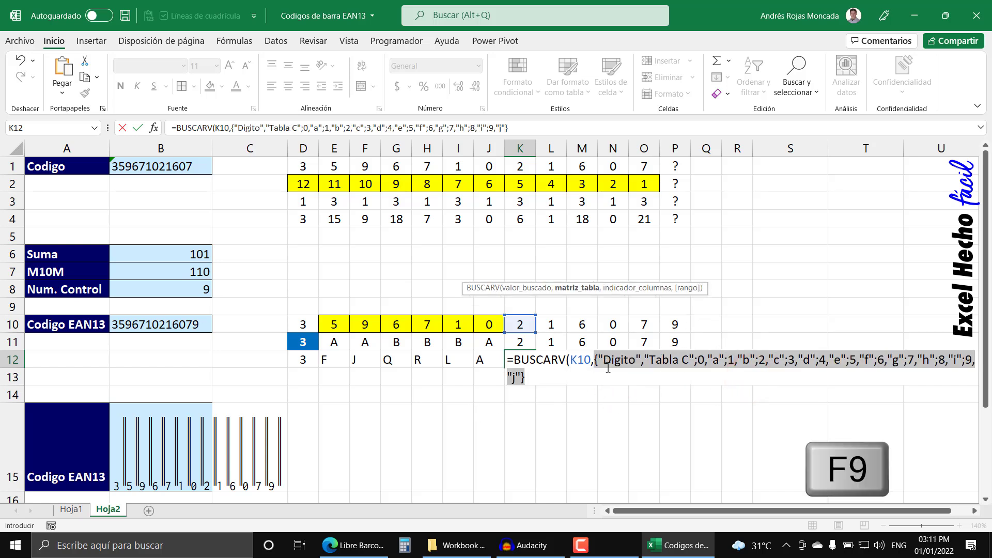
pyautogui.hotkey('ctrl', 'z')
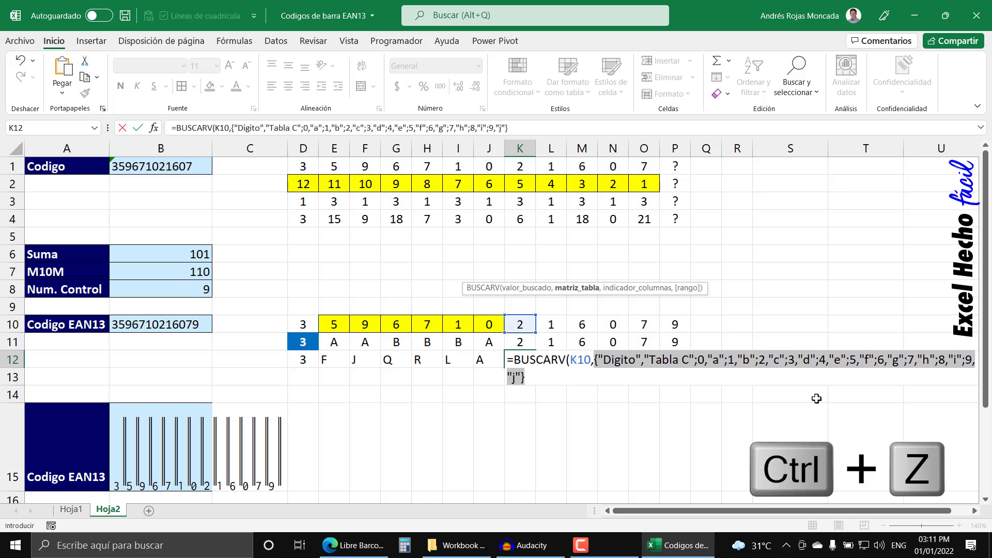
pyautogui.click(715, 360)
pyautogui.write('),')
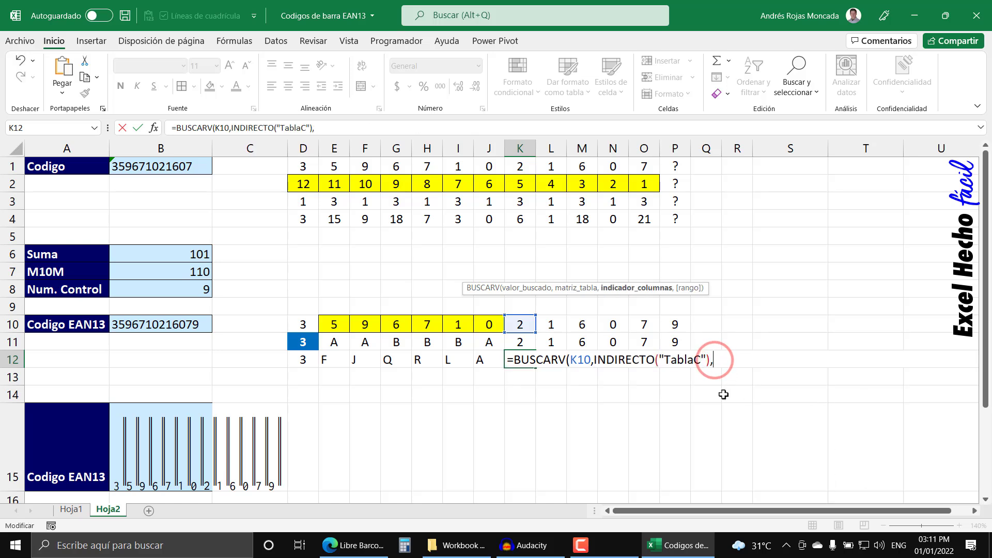
pyautogui.write('2')
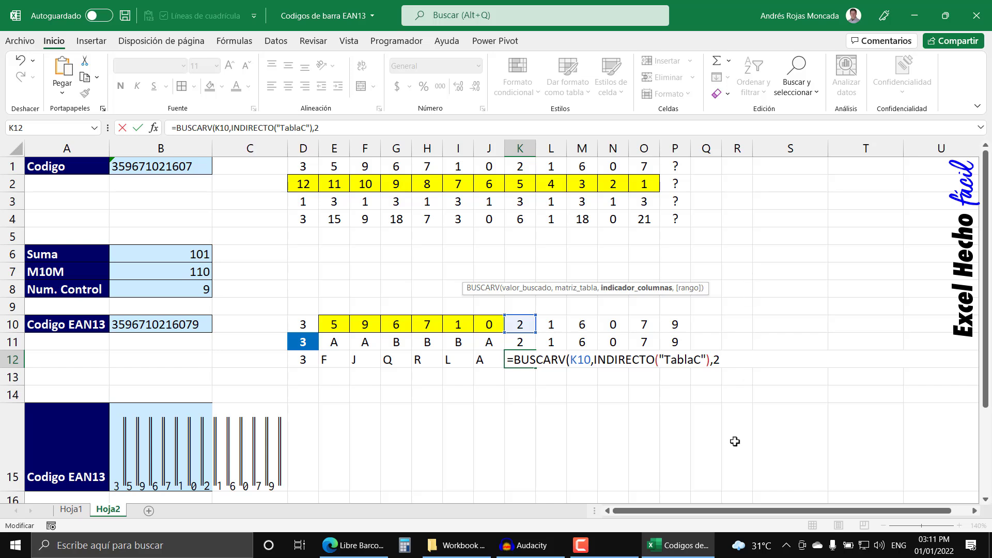
pyautogui.write(',FALSO')
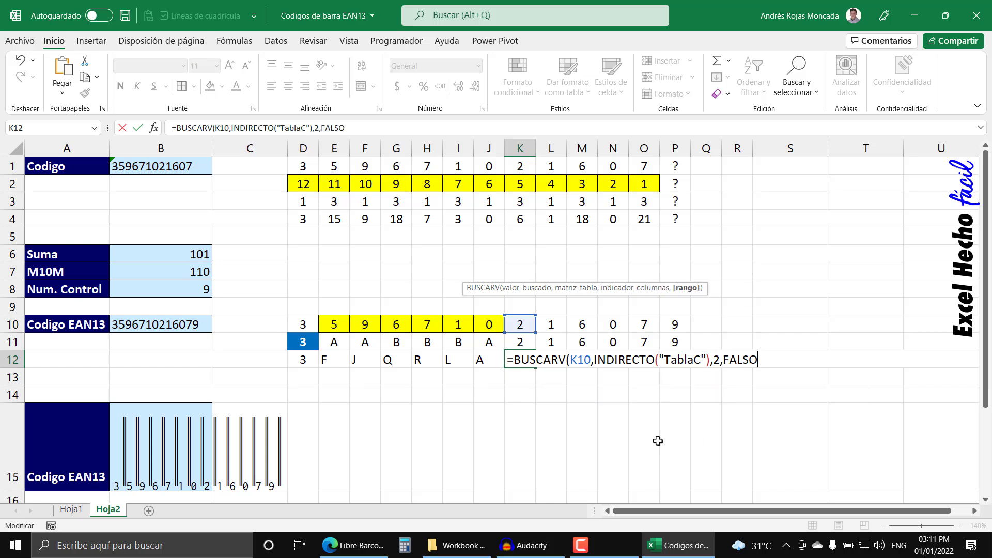
pyautogui.press('Return')
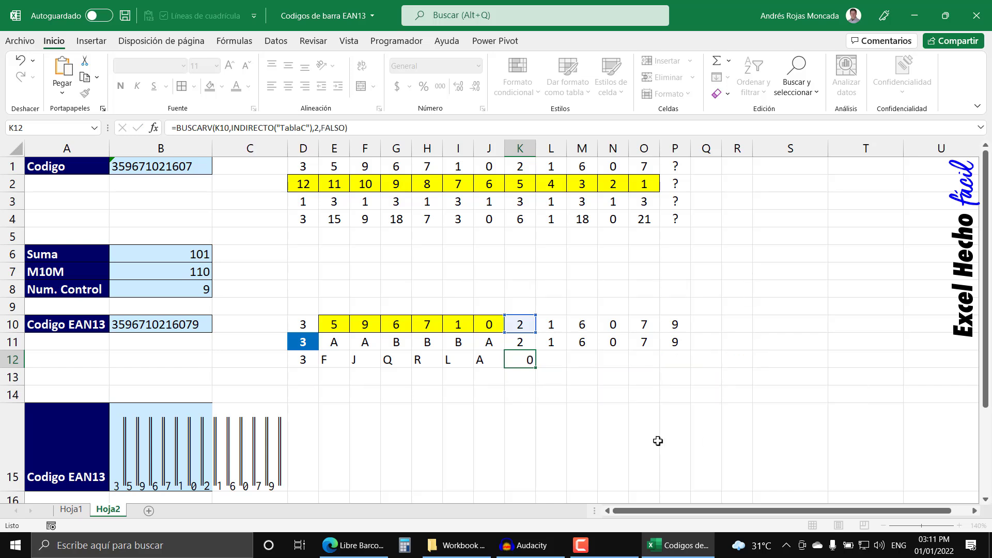
# Fill K12's lookup to P12 (c b g a h j) and centre row 12 D12:P12
pyautogui.click(526, 360)
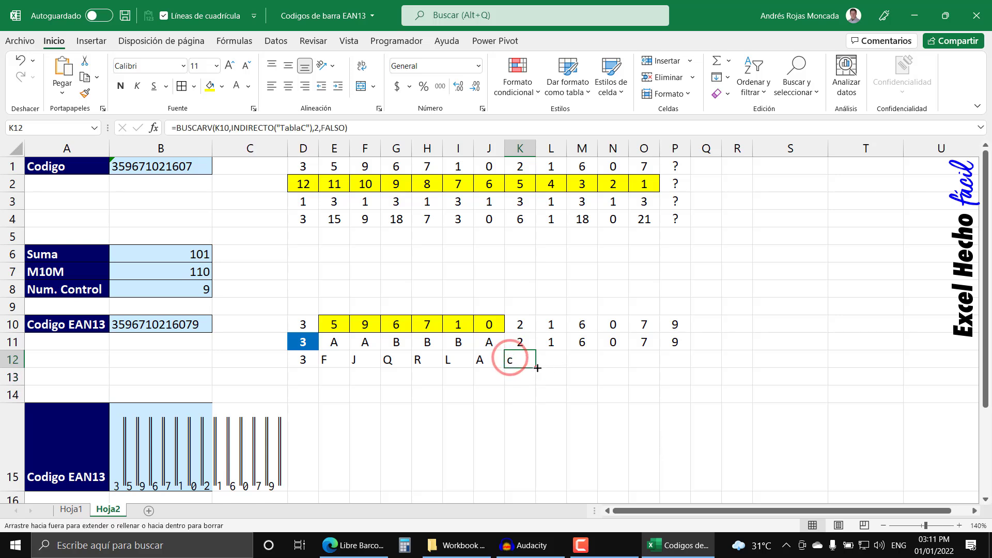
pyautogui.moveTo(536, 367); pyautogui.dragTo(679, 361)
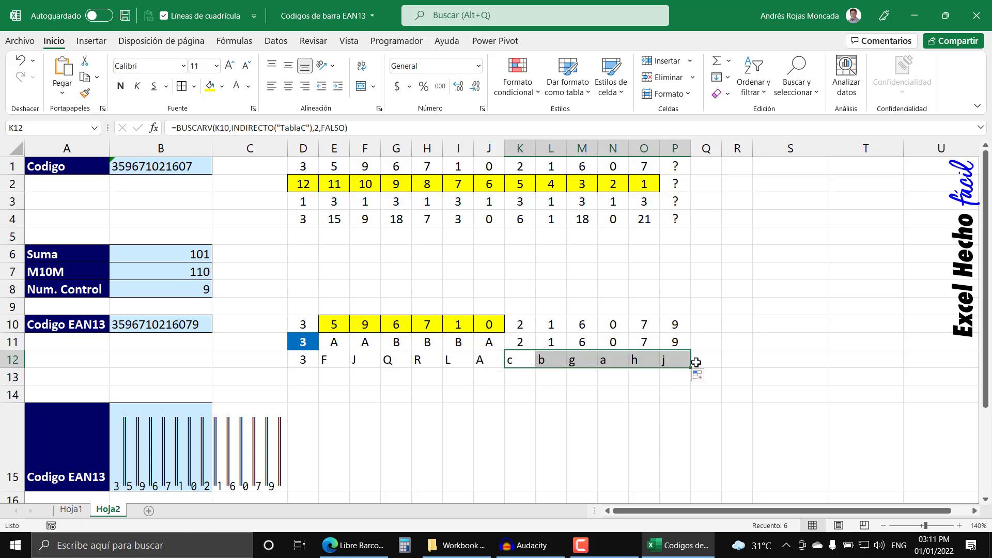
pyautogui.moveTo(302, 361); pyautogui.dragTo(660, 361)
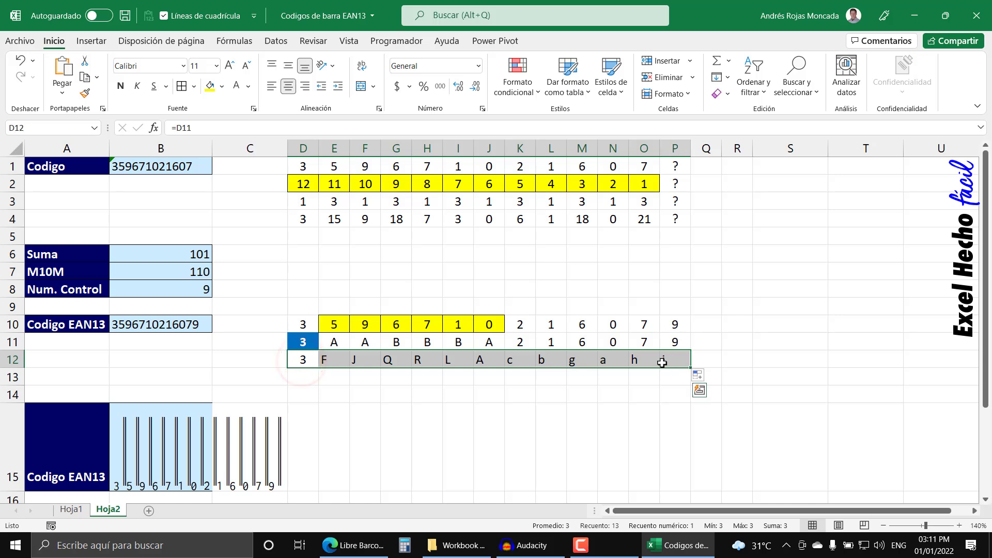
pyautogui.click(289, 86)
pyautogui.moveTo(296, 363); pyautogui.dragTo(643, 361)
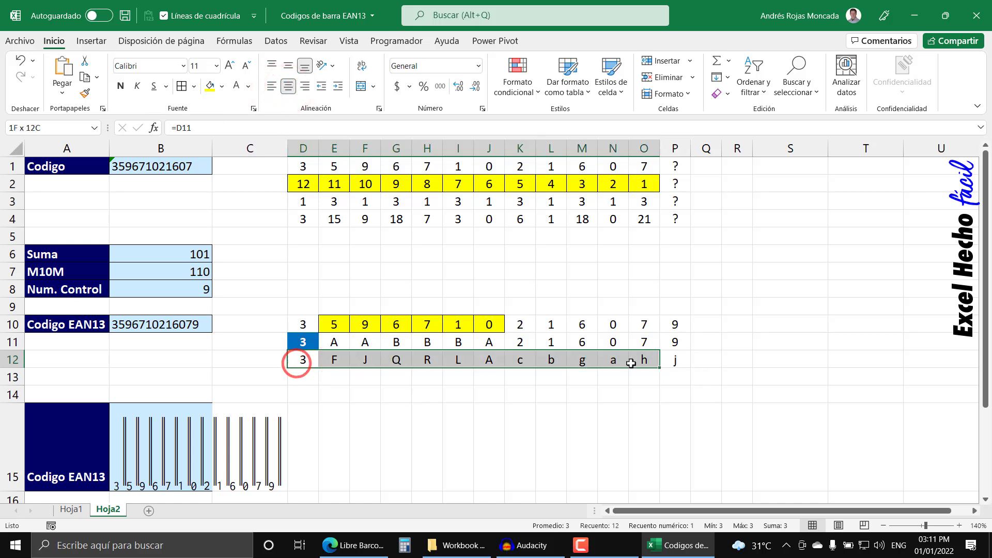
pyautogui.click(165, 432)
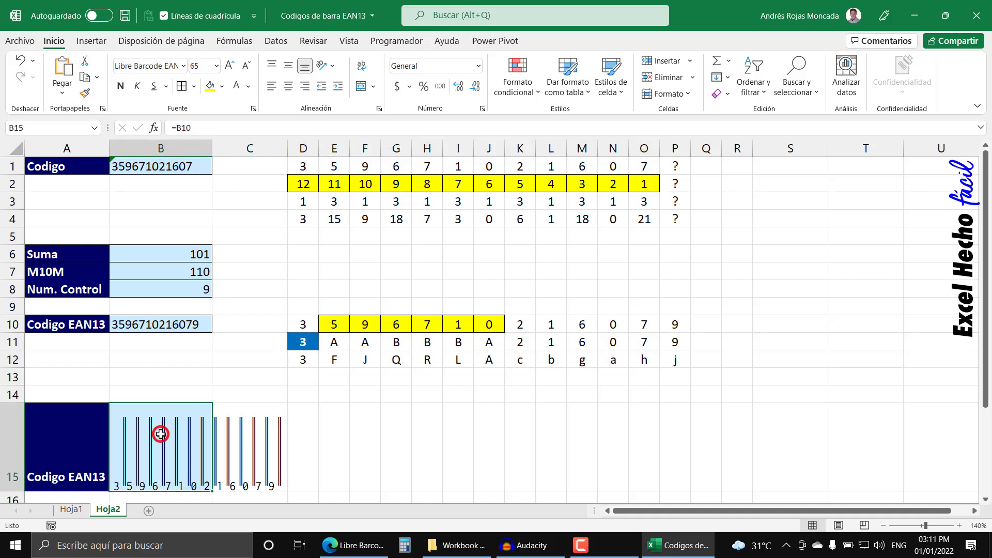
pyautogui.press('F2')
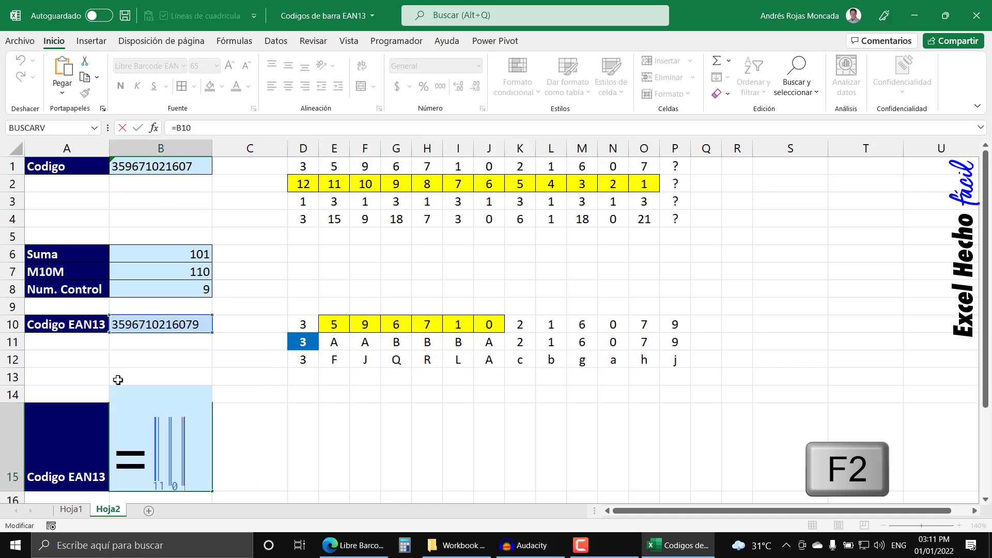
pyautogui.press('Escape')
pyautogui.press('Delete')
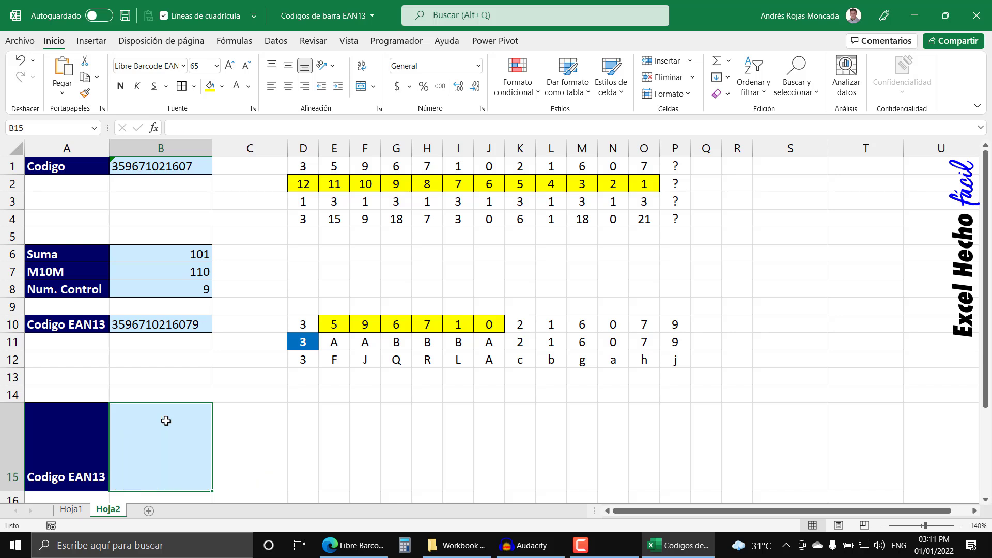
pyautogui.click(208, 129)
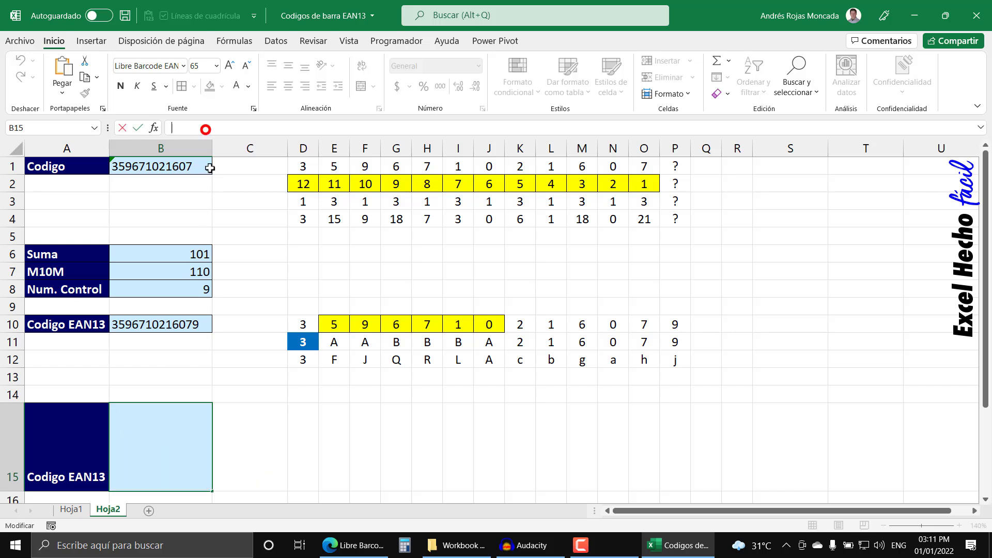
pyautogui.write('=cont')
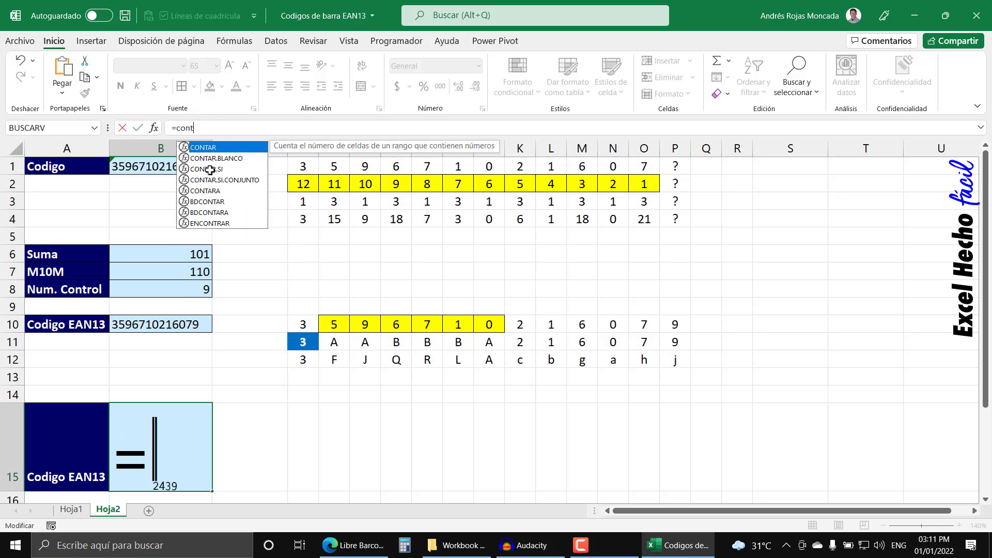
pyautogui.write('cat')
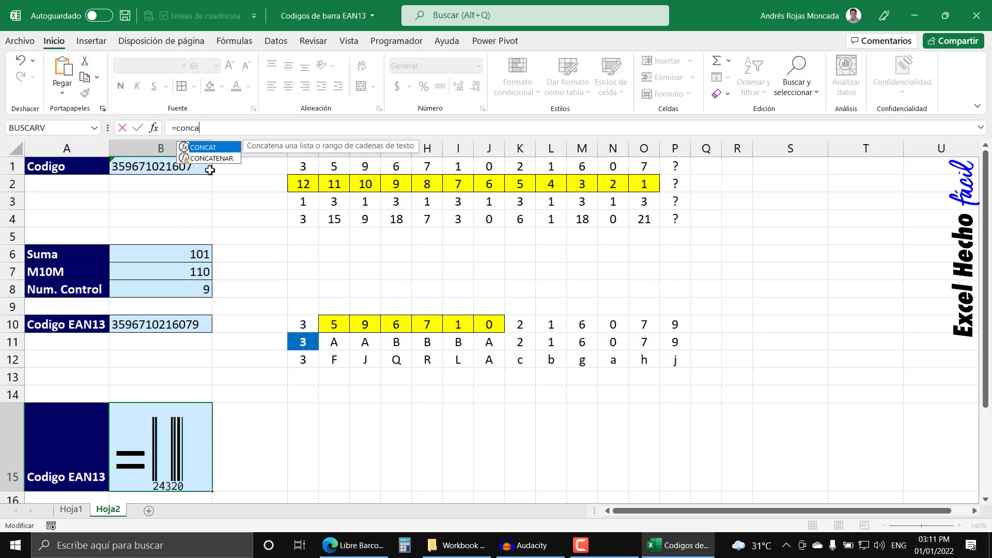
pyautogui.press('Tab')
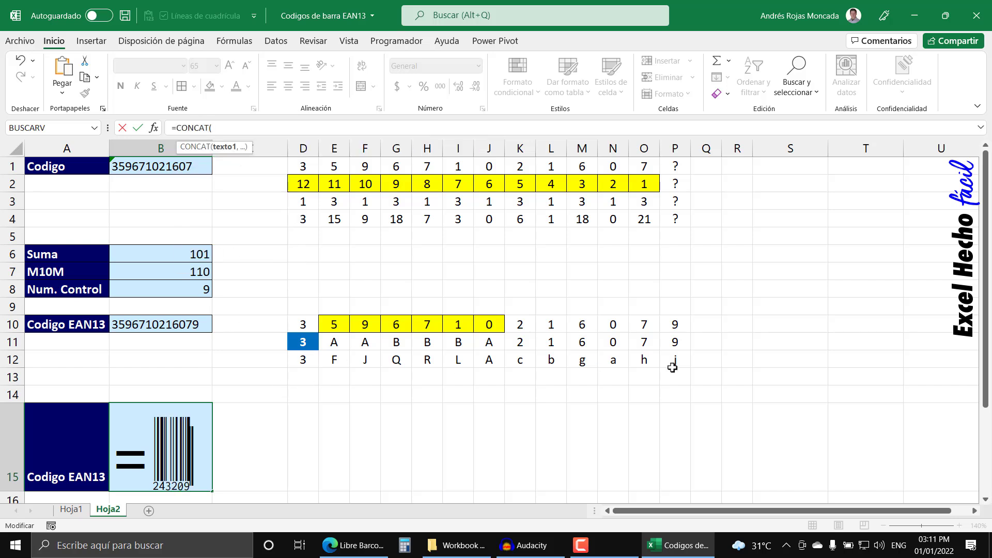
pyautogui.click(299, 363)
pyautogui.moveTo(300, 363); pyautogui.dragTo(676, 360)
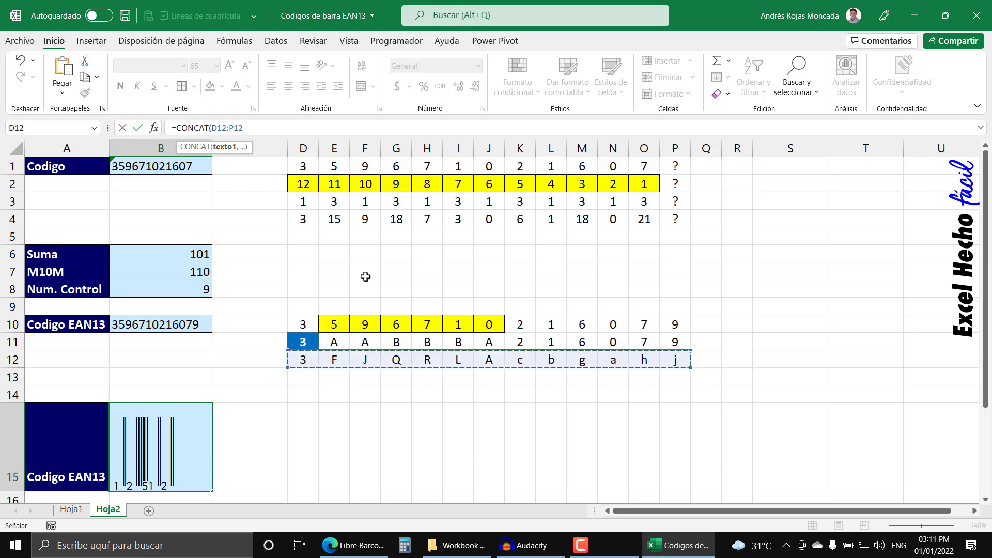
pyautogui.write(')')
pyautogui.press('Return')
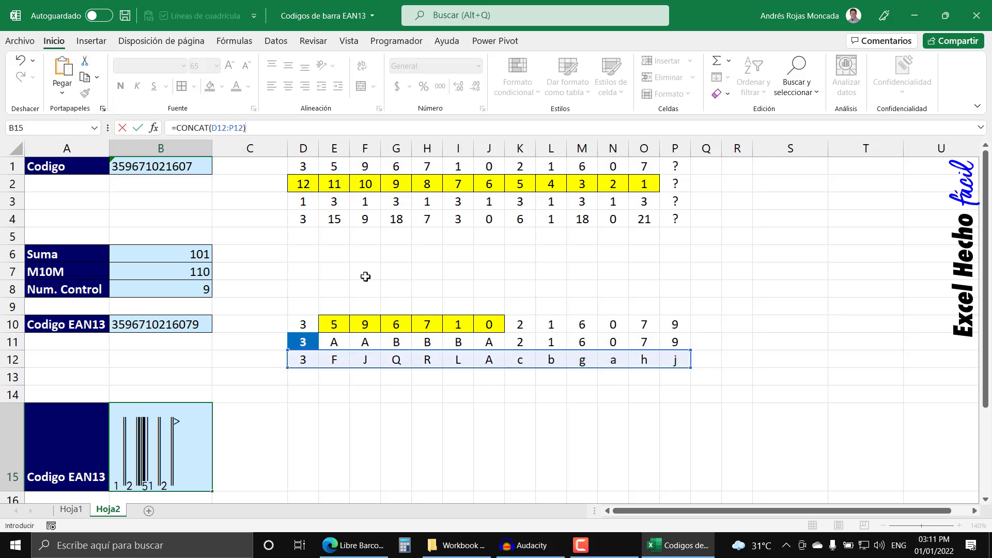
pyautogui.click(184, 439)
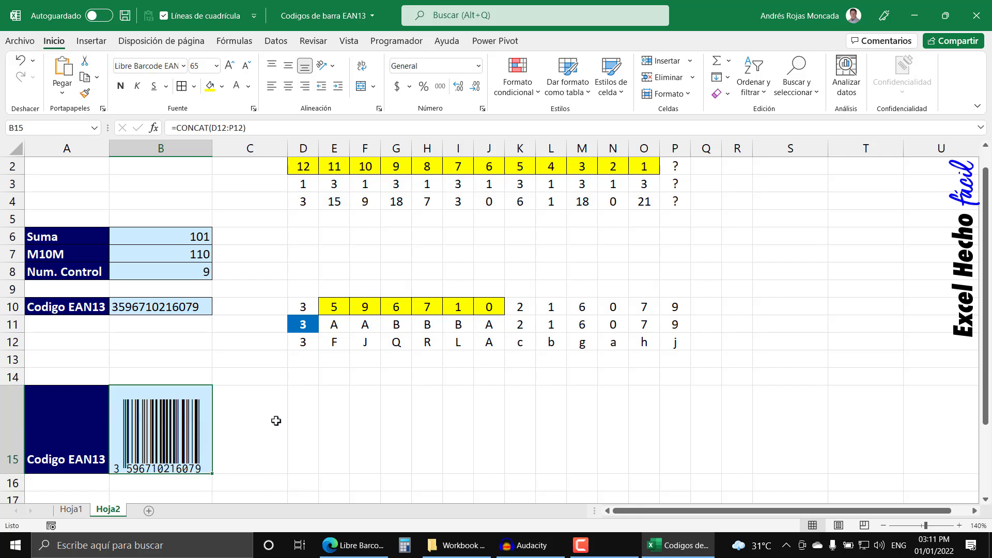
pyautogui.scroll(1, 276, 422)
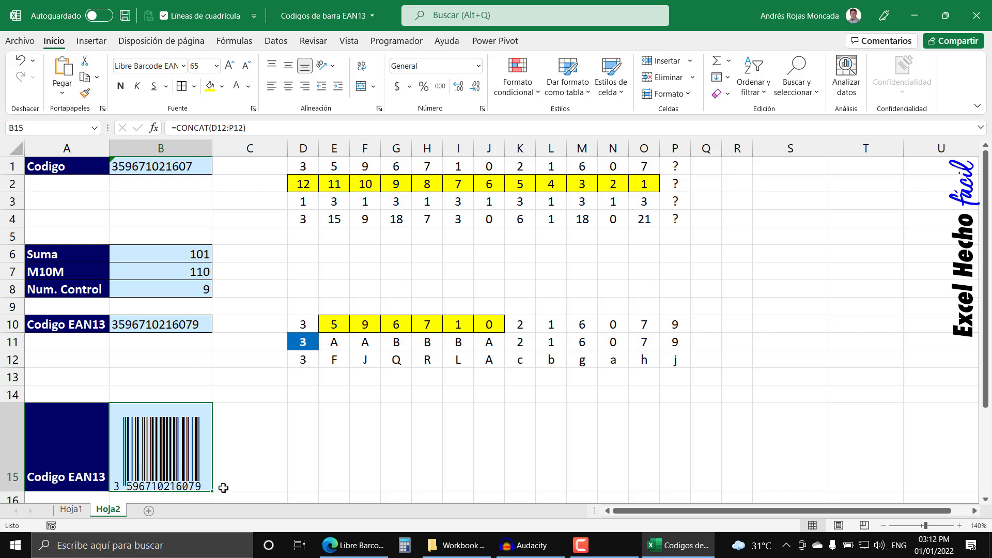
# Enter =D12 in D14, fill it across to J14, and centre those cells
pyautogui.click(307, 373)
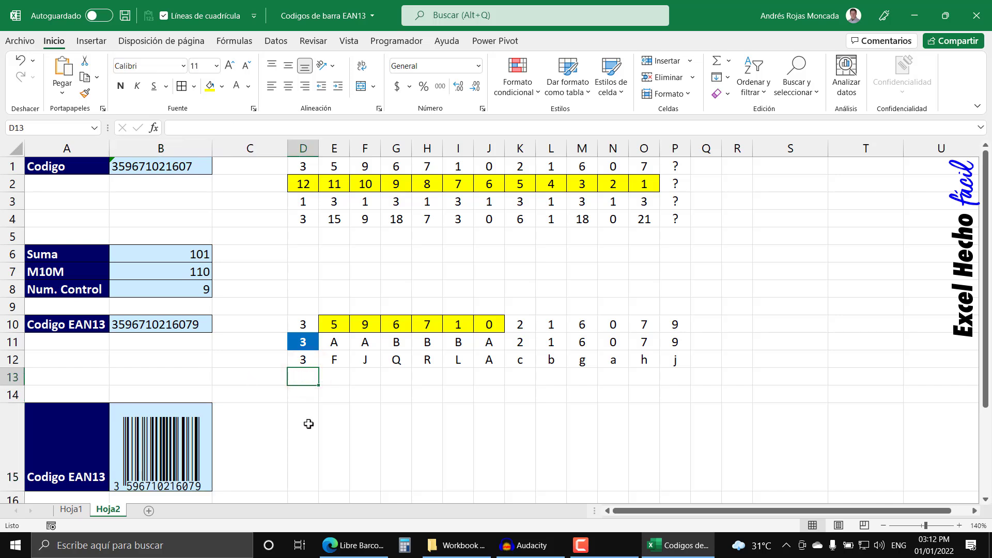
pyautogui.press('Down')
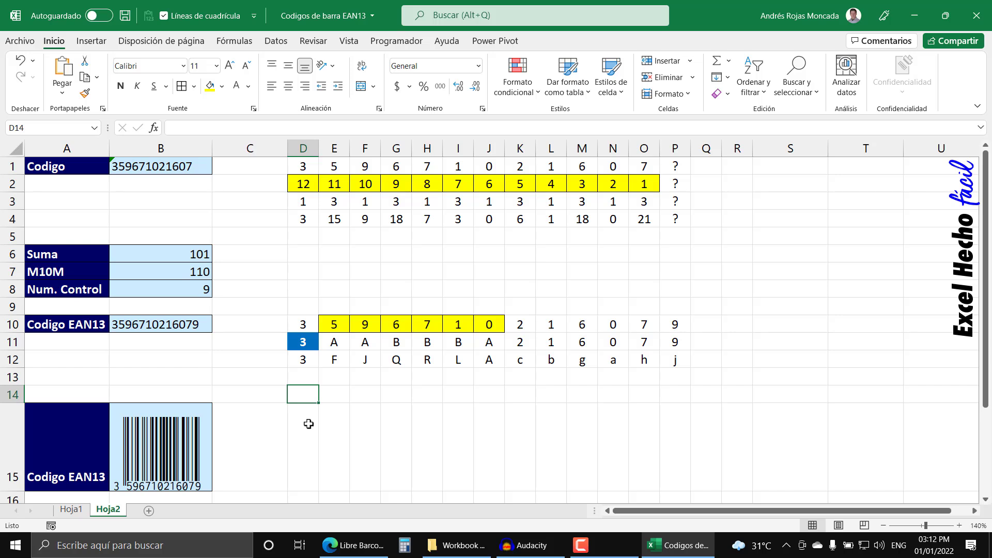
pyautogui.write('=')
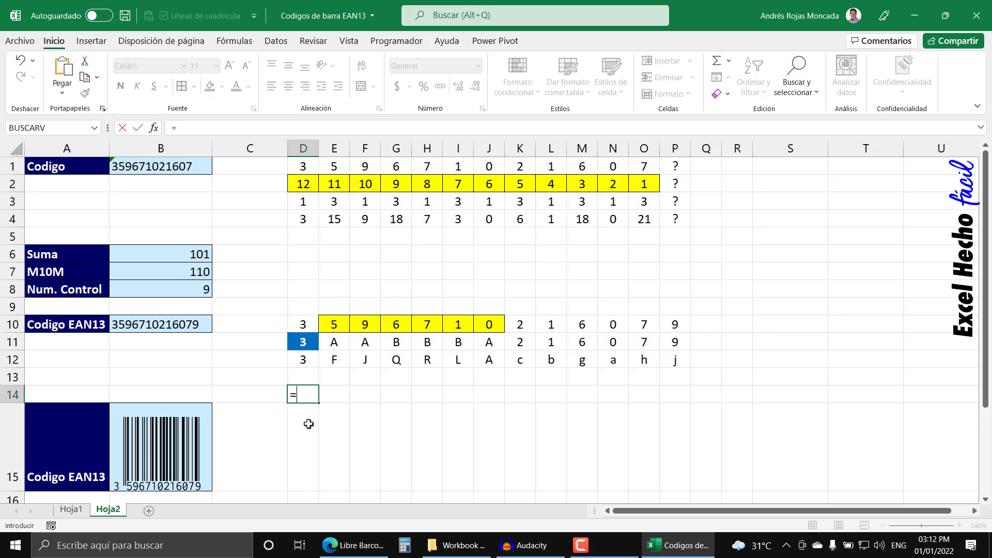
pyautogui.press('Up')
pyautogui.press('Up')
pyautogui.press('Return')
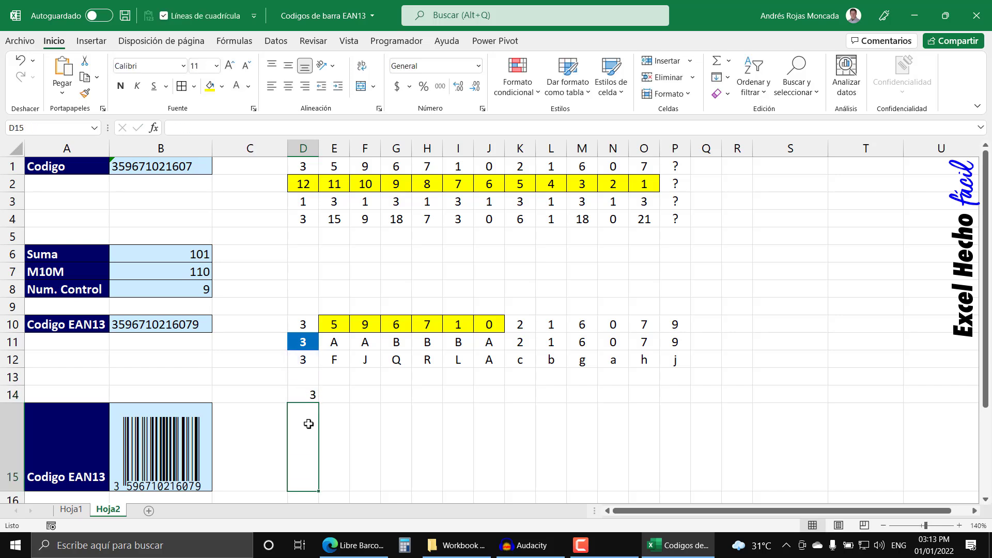
pyautogui.click(305, 395)
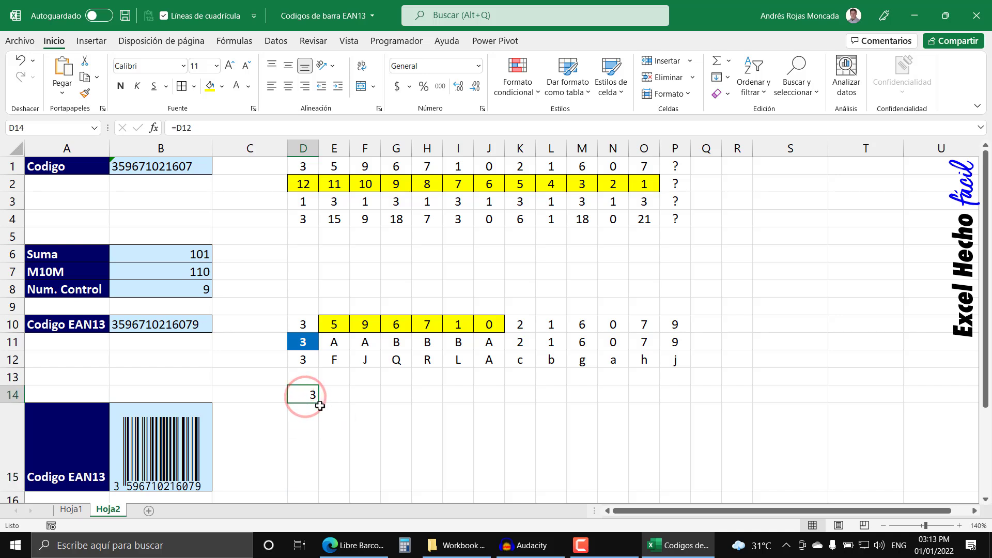
pyautogui.moveTo(318, 402); pyautogui.dragTo(492, 392)
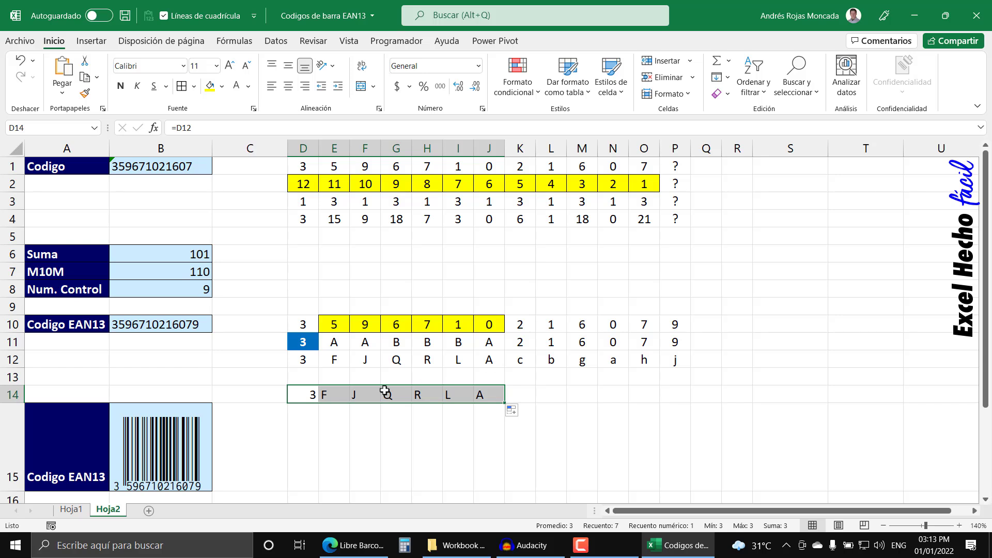
pyautogui.click(288, 88)
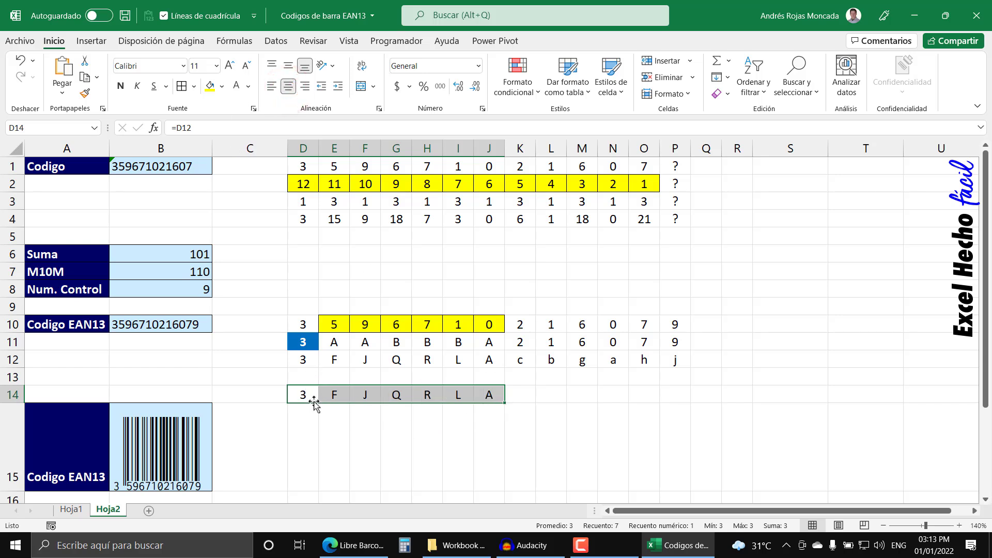
# Put the * guard in K14 and fill =K12 from L14 across to Q14
pyautogui.click(519, 394)
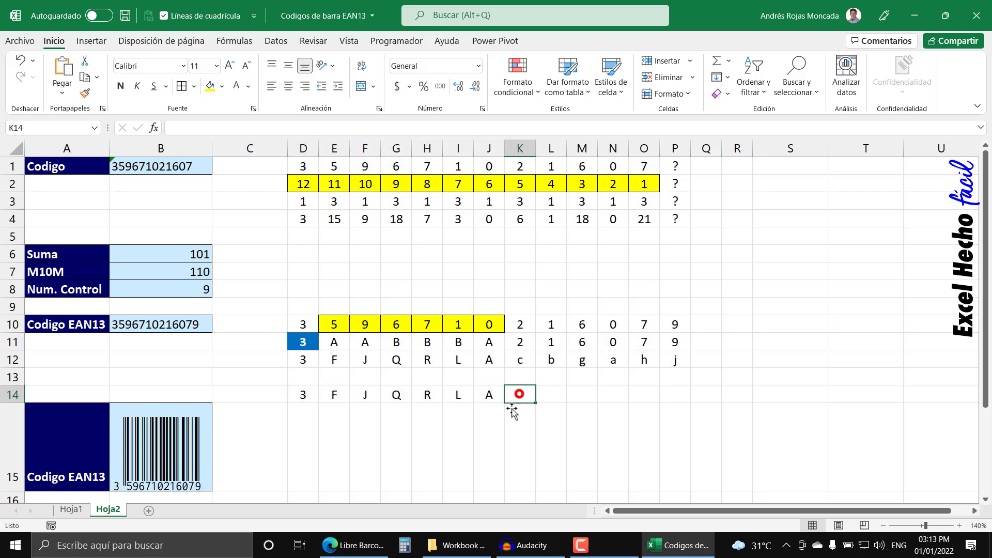
pyautogui.write('*')
pyautogui.press('Return')
pyautogui.press('Up')
pyautogui.press('Right')
pyautogui.write('=')
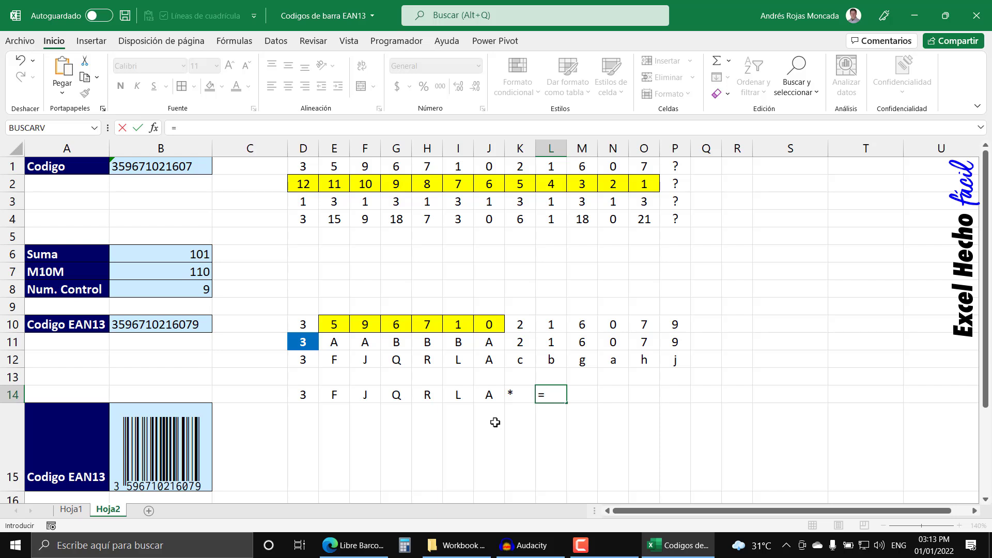
pyautogui.click(522, 359)
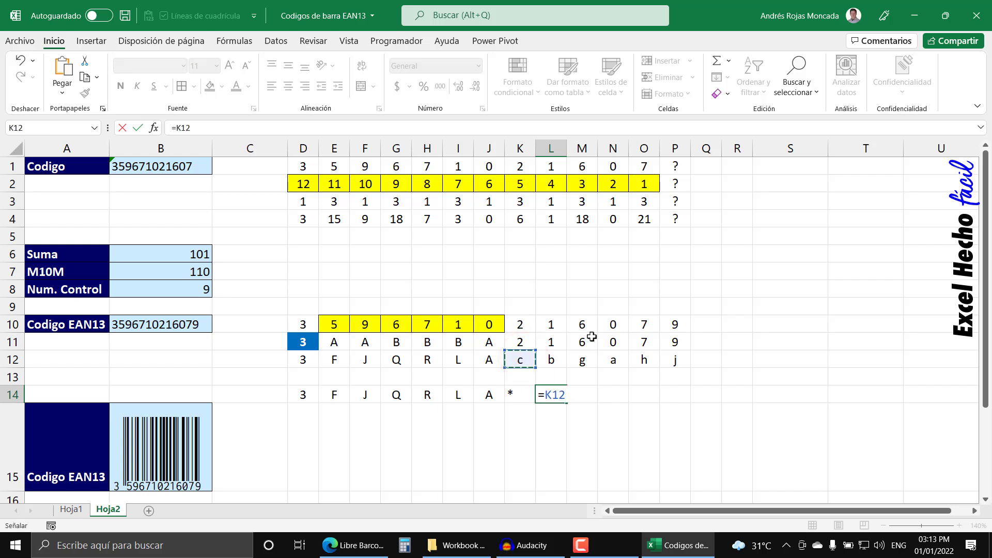
pyautogui.press('Return')
pyautogui.click(549, 394)
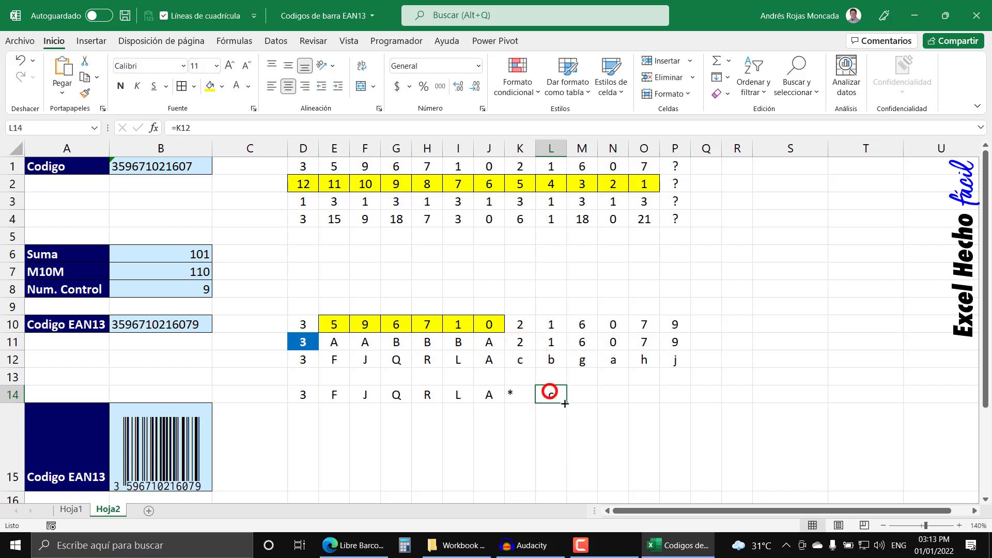
pyautogui.moveTo(566, 402); pyautogui.dragTo(708, 395)
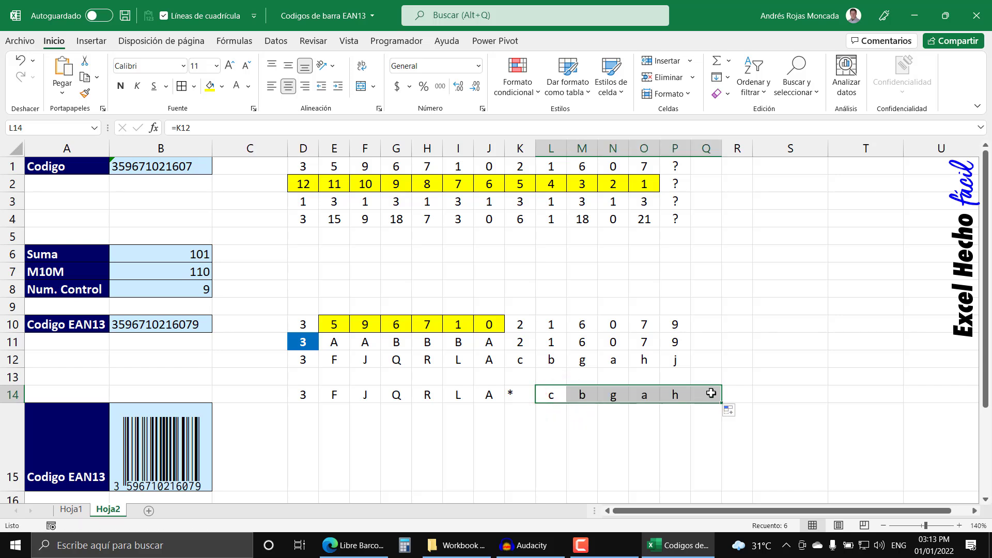
# Add the closing + in R14 and centre all of D14:R14
pyautogui.click(734, 393)
pyautogui.write('+')
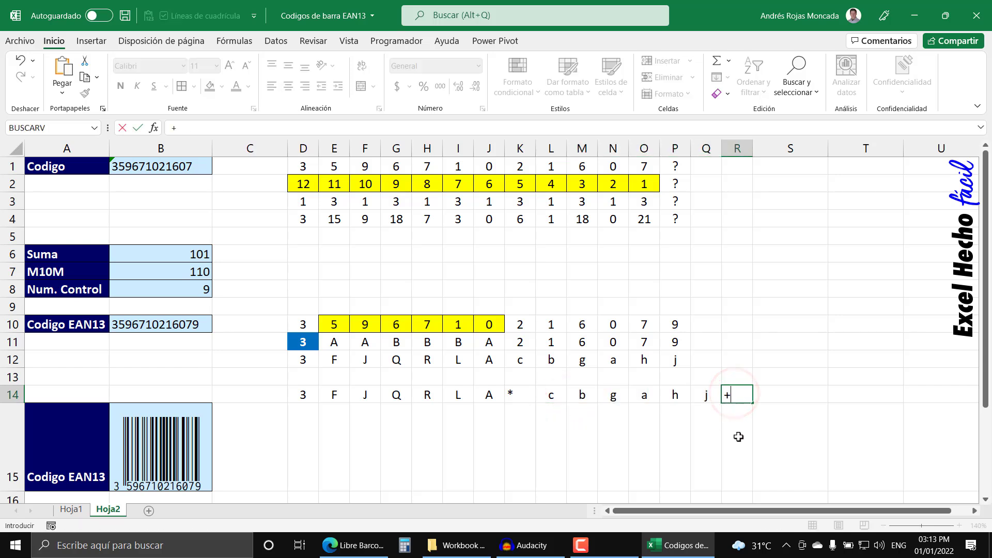
pyautogui.press('Return')
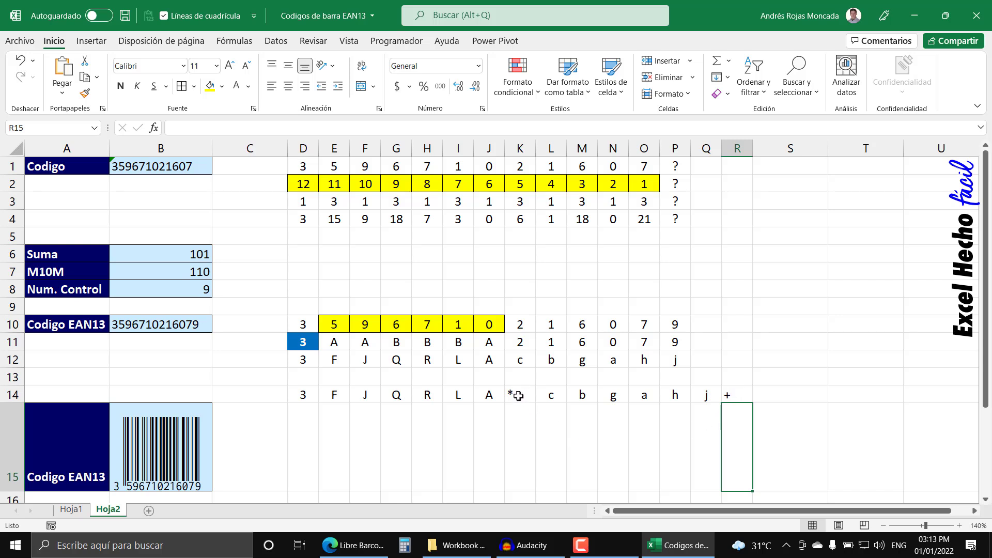
pyautogui.moveTo(303, 395); pyautogui.dragTo(744, 394)
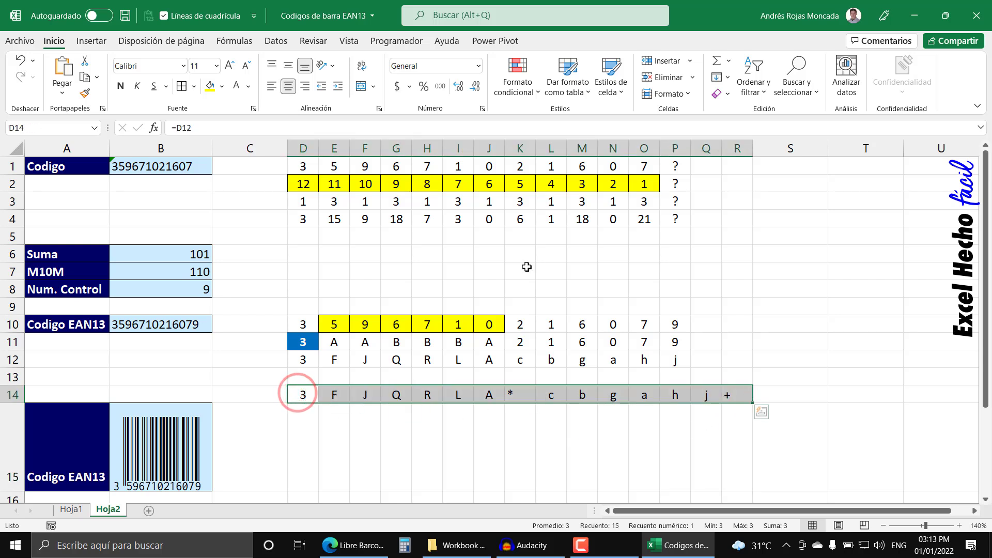
pyautogui.click(272, 86)
pyautogui.click(288, 86)
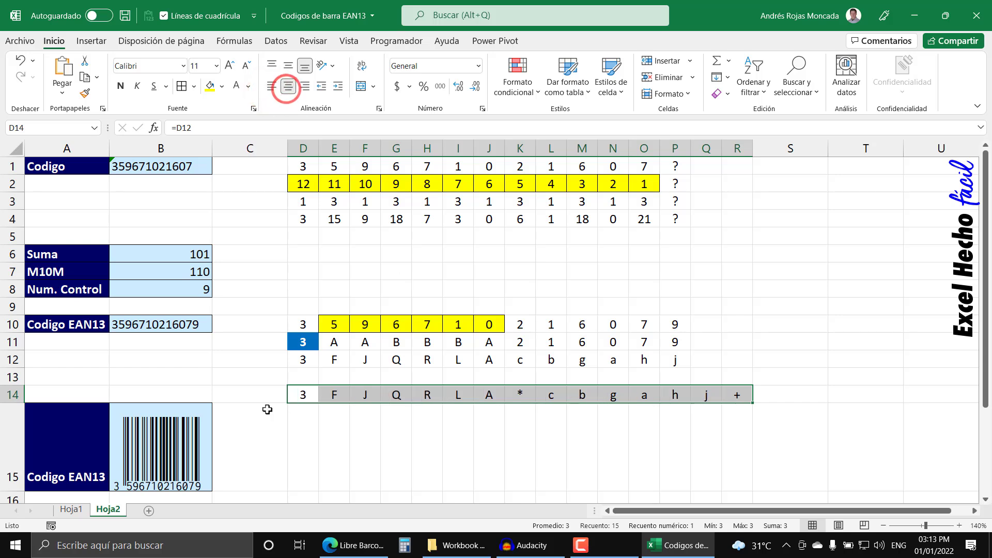
pyautogui.click(191, 429)
# Replace D12:P12 with D14:R14 in B15's formula, making it =CONCAT(D14:R14)
pyautogui.click(237, 128)
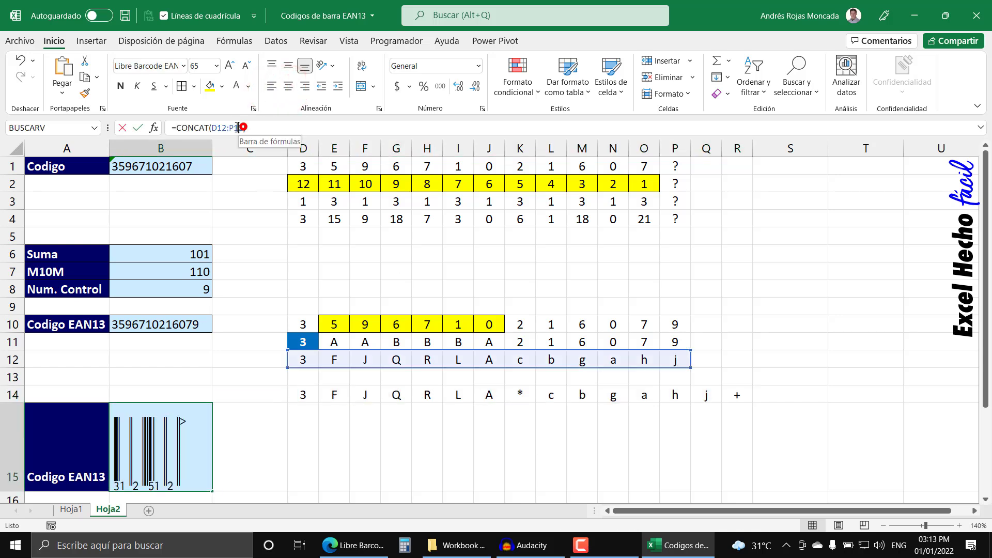
pyautogui.doubleClick(237, 127)
pyautogui.moveTo(304, 395); pyautogui.dragTo(737, 395)
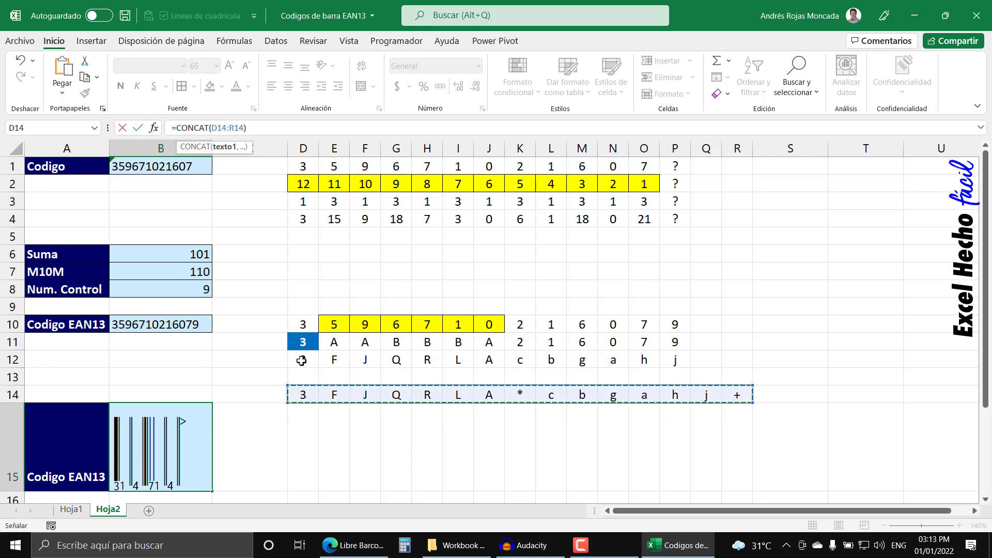
pyautogui.click(340, 127)
pyautogui.press('Return')
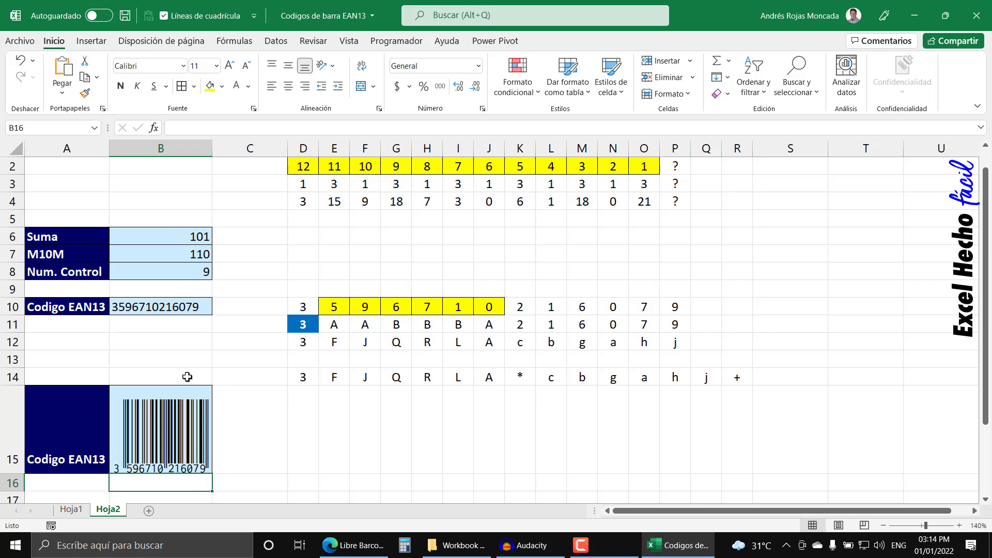
pyautogui.click(338, 450)
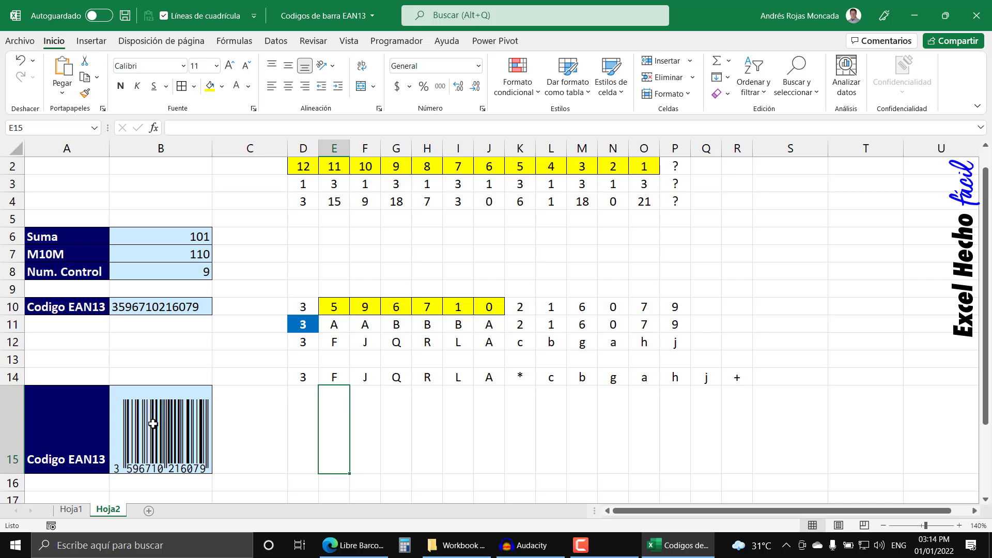
# Check the Hoja1 digit tables, return to Hoja2, then switch to the Libre Barcode EAN13 Text page in Edge
pyautogui.scroll(1, 153, 423)
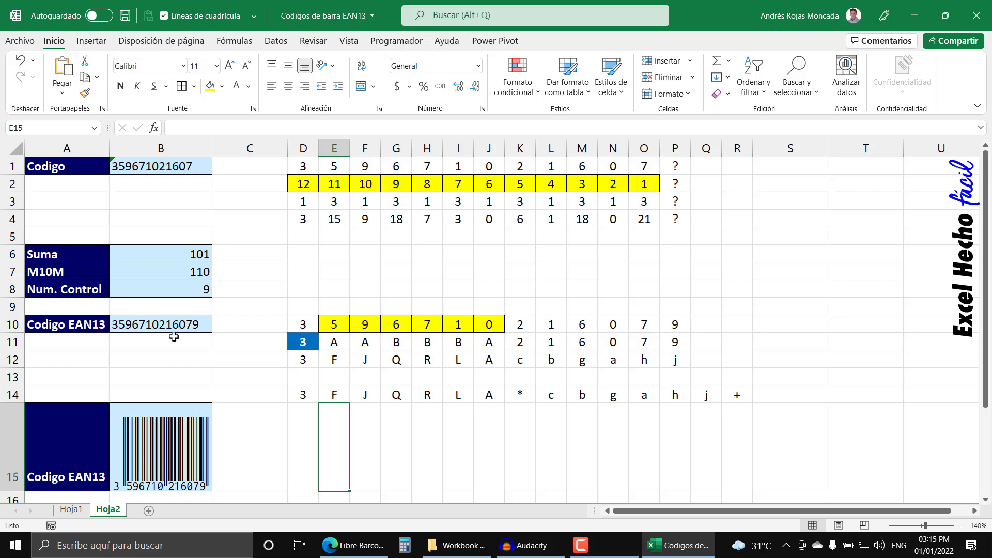
pyautogui.click(64, 509)
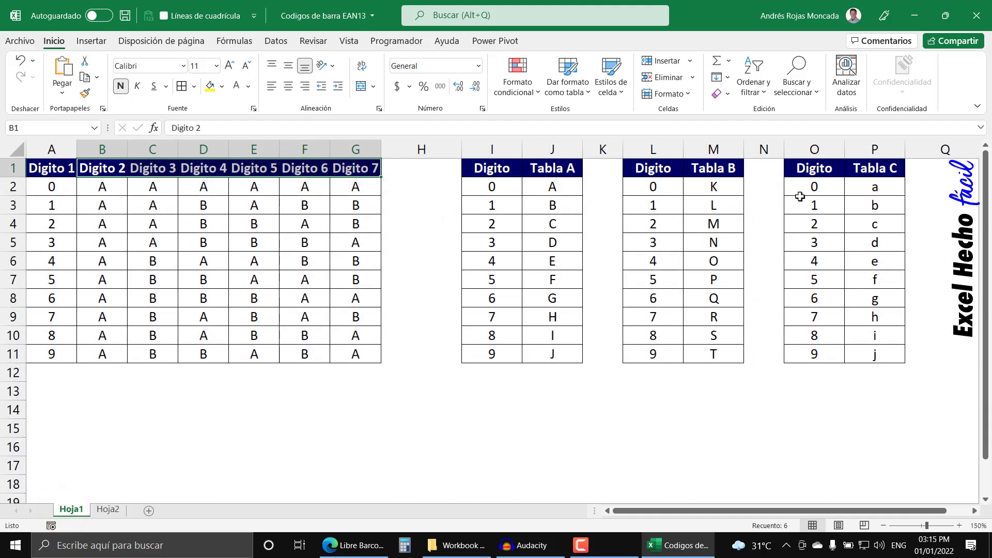
pyautogui.click(109, 509)
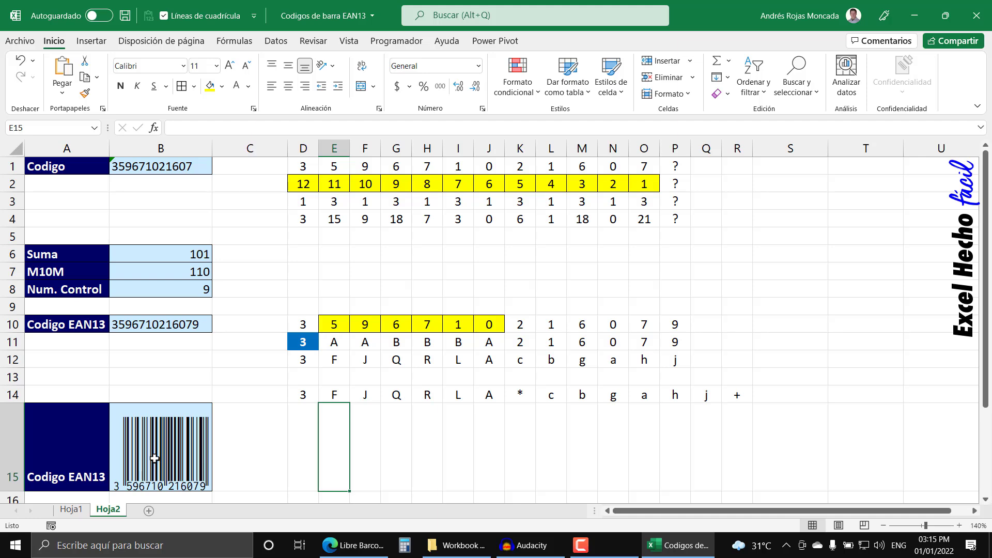
pyautogui.click(356, 545)
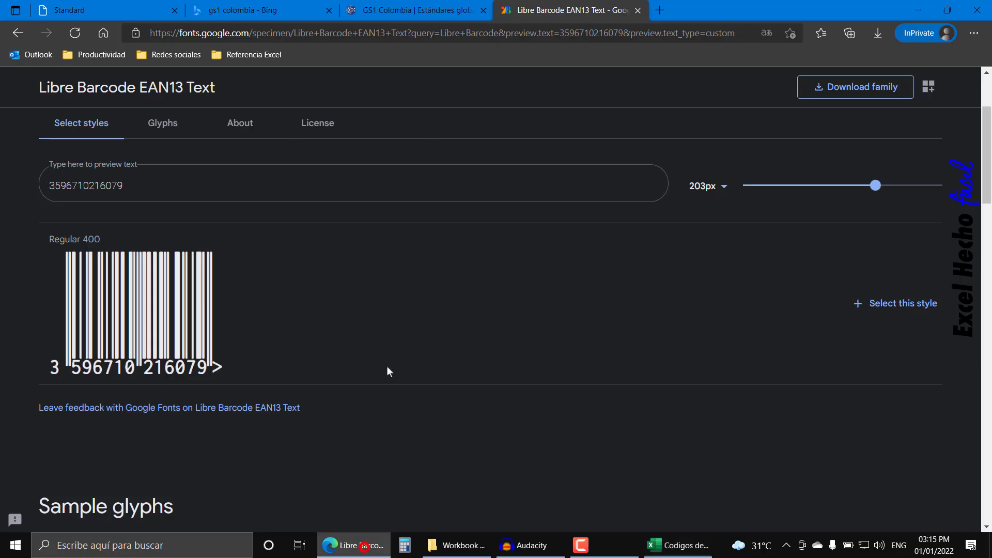
# Open the GS1 general specifications PDF and scroll through its EAN-13 structure tables and figures
pyautogui.click(372, 6)
pyautogui.click(253, 10)
pyautogui.click(94, 8)
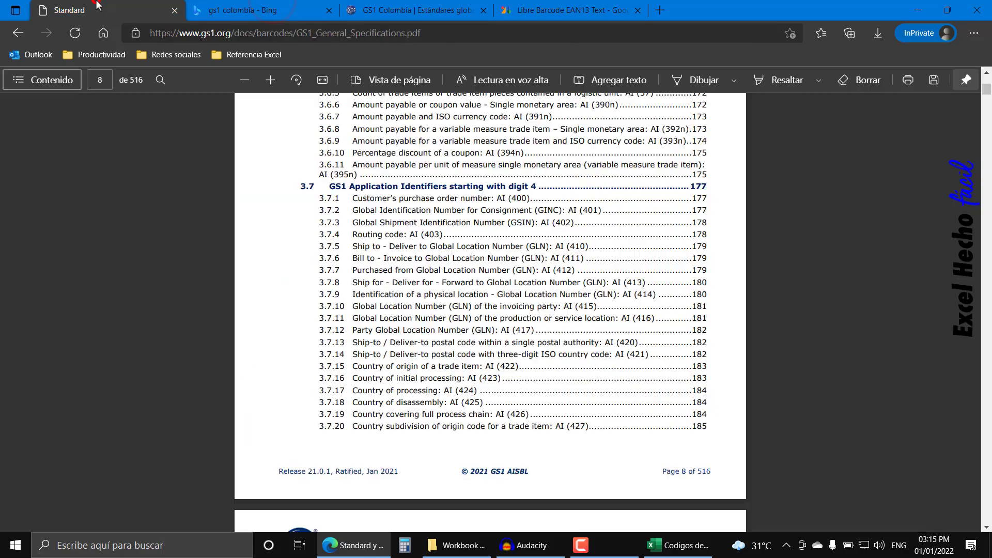
pyautogui.scroll(-8, 390, 278)
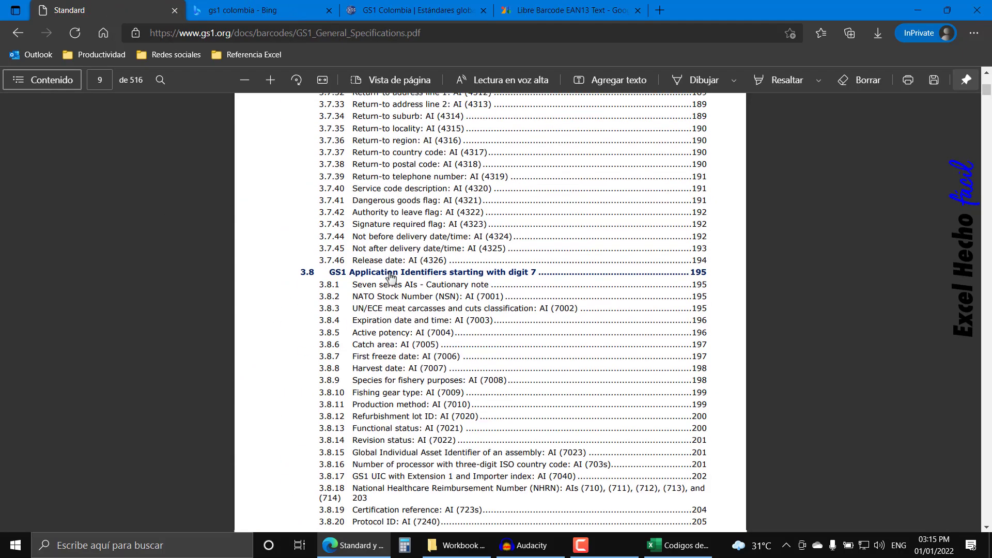
pyautogui.scroll(-8, 391, 278)
pyautogui.scroll(-8, 390, 278)
pyautogui.scroll(-8, 390, 278)
pyautogui.scroll(-8, 390, 278)
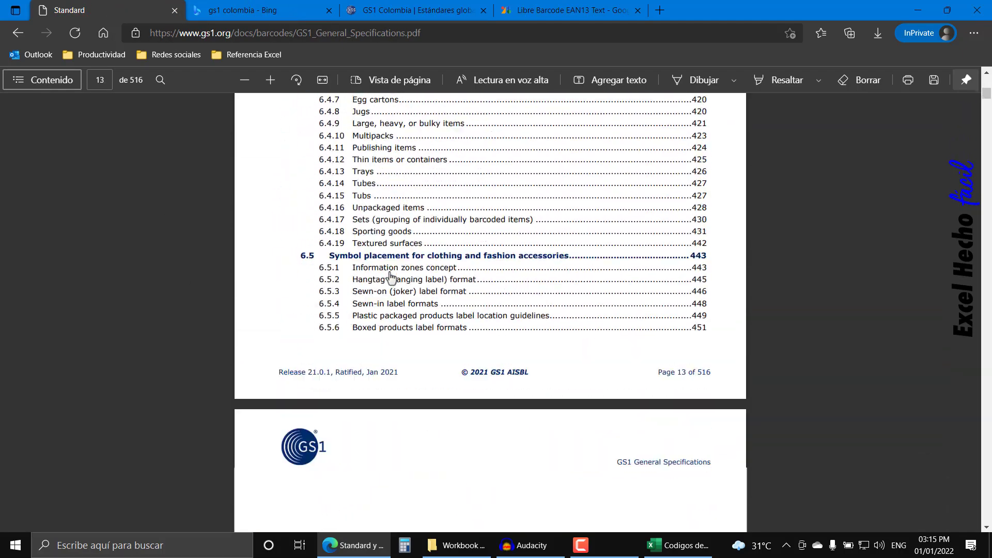
pyautogui.scroll(-8, 390, 278)
pyautogui.scroll(-8, 390, 278)
pyautogui.scroll(-8, 391, 278)
pyautogui.scroll(-8, 391, 278)
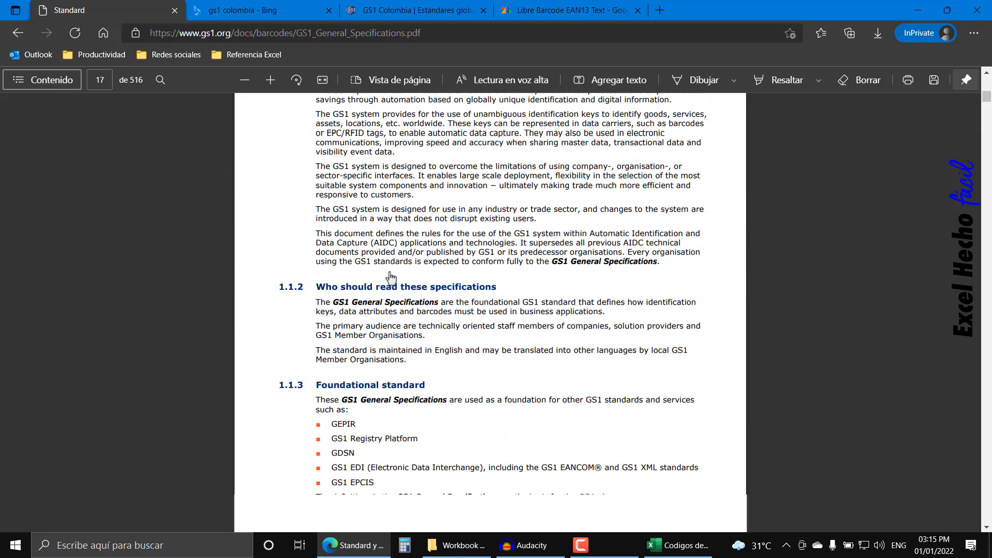
pyautogui.scroll(-8, 391, 278)
pyautogui.scroll(-8, 390, 278)
pyautogui.scroll(-7, 390, 278)
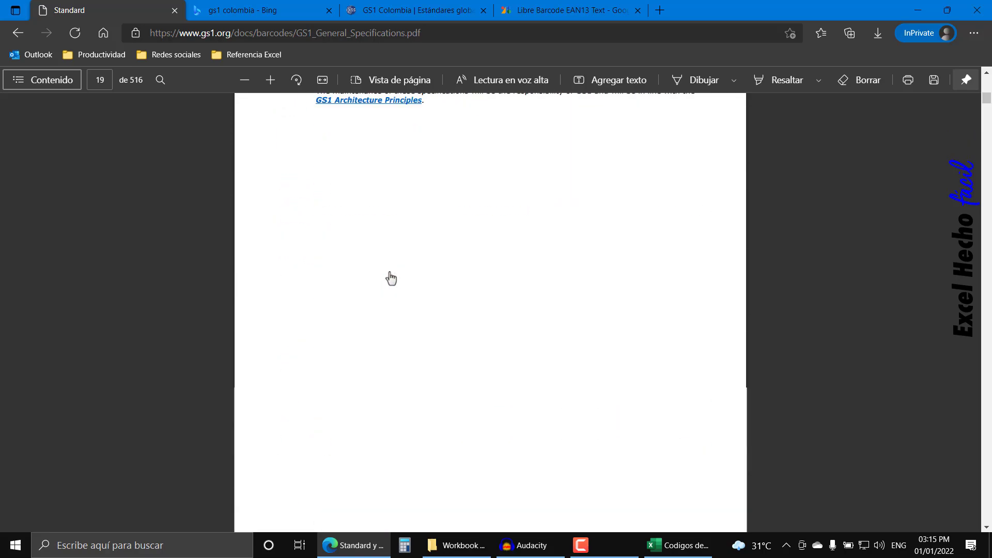
pyautogui.scroll(-7, 390, 278)
pyautogui.moveTo(987, 101); pyautogui.dragTo(986, 316)
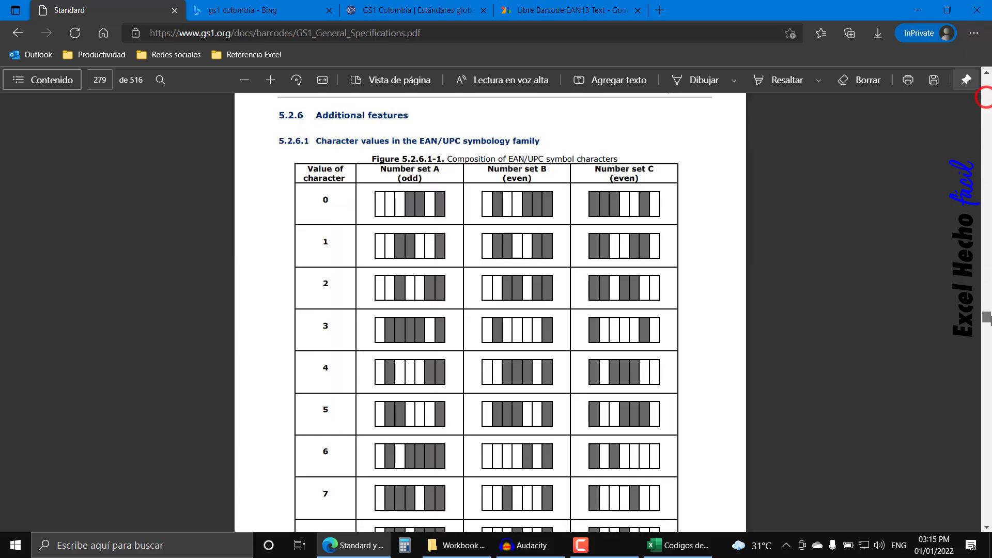
pyautogui.scroll(3, 548, 365)
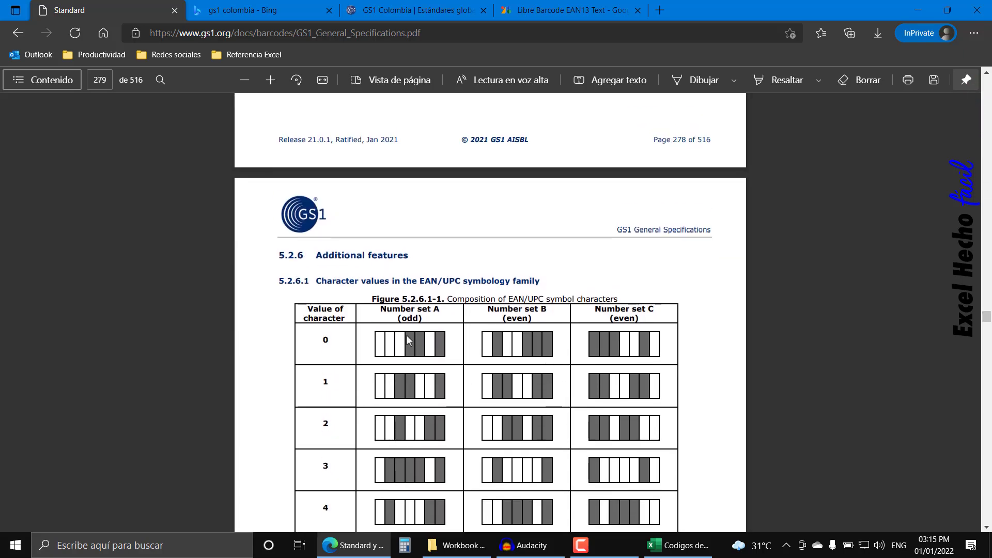
pyautogui.scroll(-4, 515, 366)
pyautogui.scroll(-5, 517, 368)
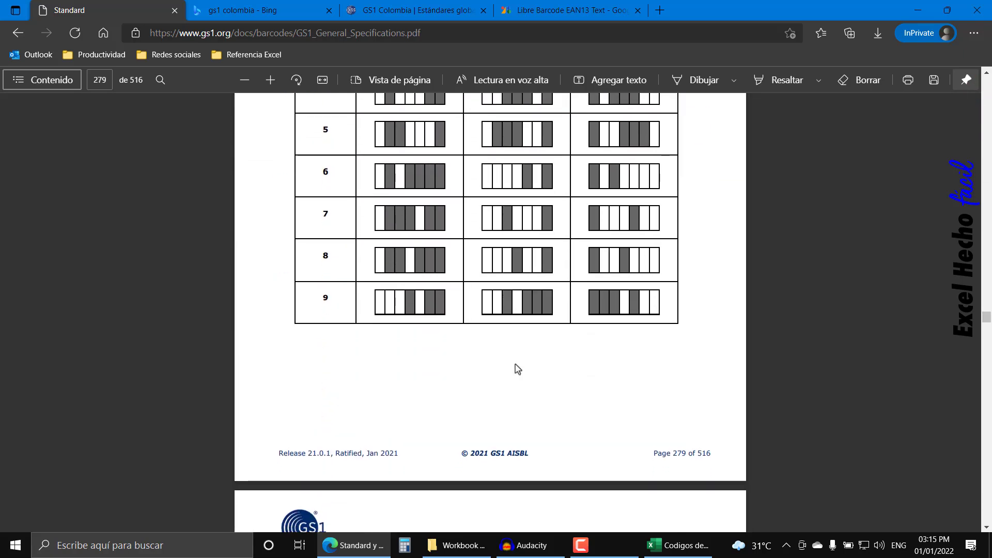
pyautogui.scroll(-5, 509, 414)
pyautogui.scroll(-5, 511, 418)
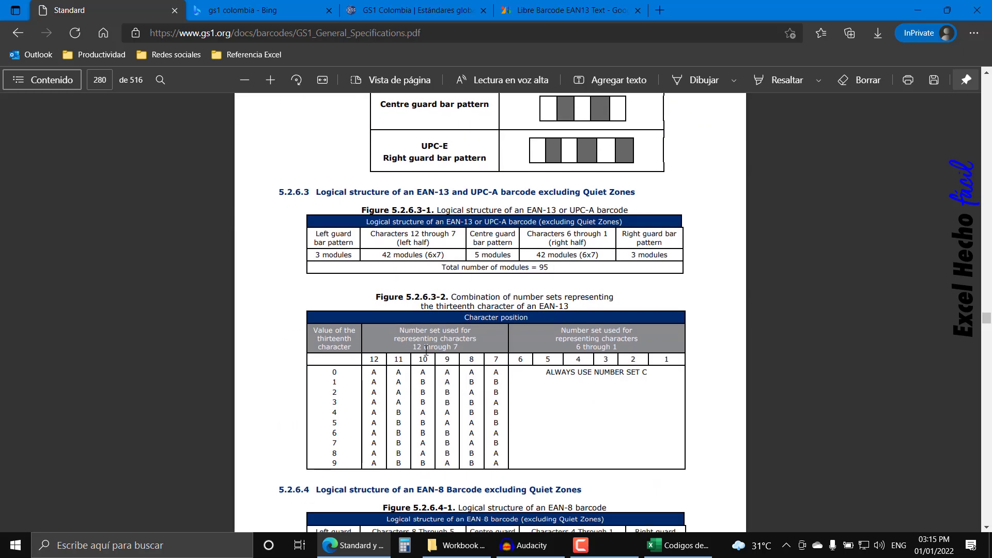
pyautogui.scroll(-1, 444, 331)
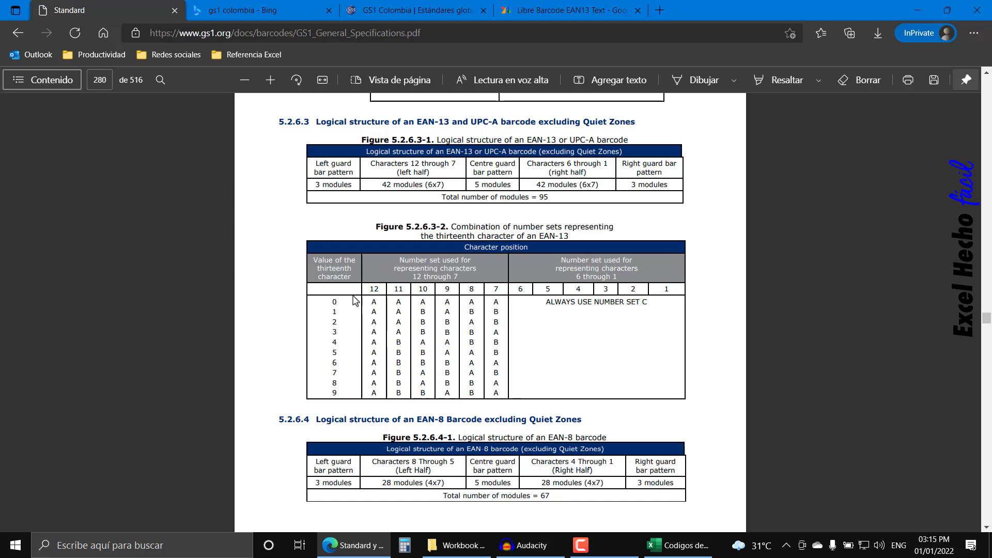
pyautogui.scroll(-4, 491, 349)
pyautogui.scroll(-1, 475, 321)
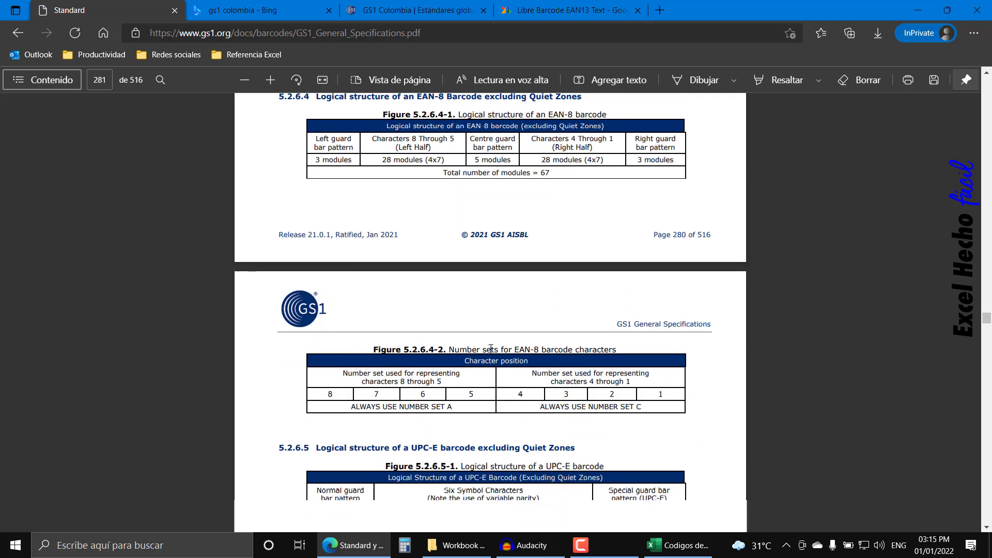
pyautogui.scroll(-2, 453, 290)
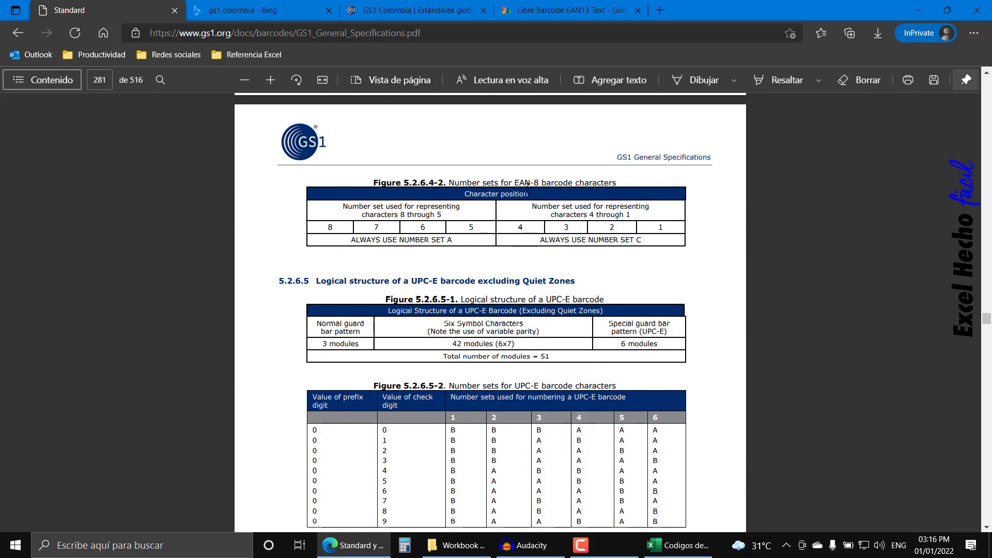
# Copy part of the EAN-8 figure caption, browse the remaining pages, and return to Excel
pyautogui.moveTo(507, 183); pyautogui.dragTo(556, 184)
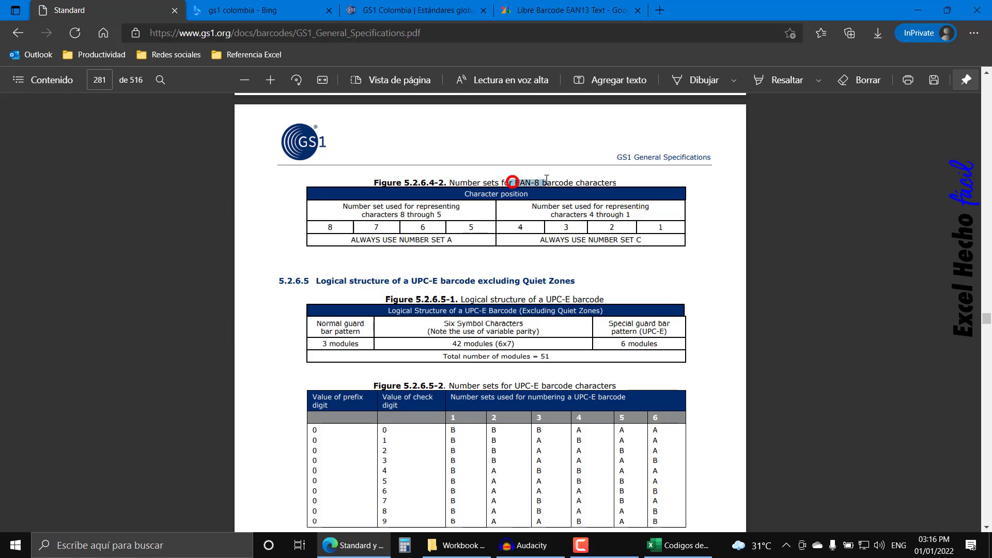
pyautogui.rightClick(607, 189)
pyautogui.click(578, 228)
pyautogui.scroll(3, 468, 233)
pyautogui.scroll(2, 468, 233)
pyautogui.scroll(-5, 516, 372)
pyautogui.scroll(-2, 506, 350)
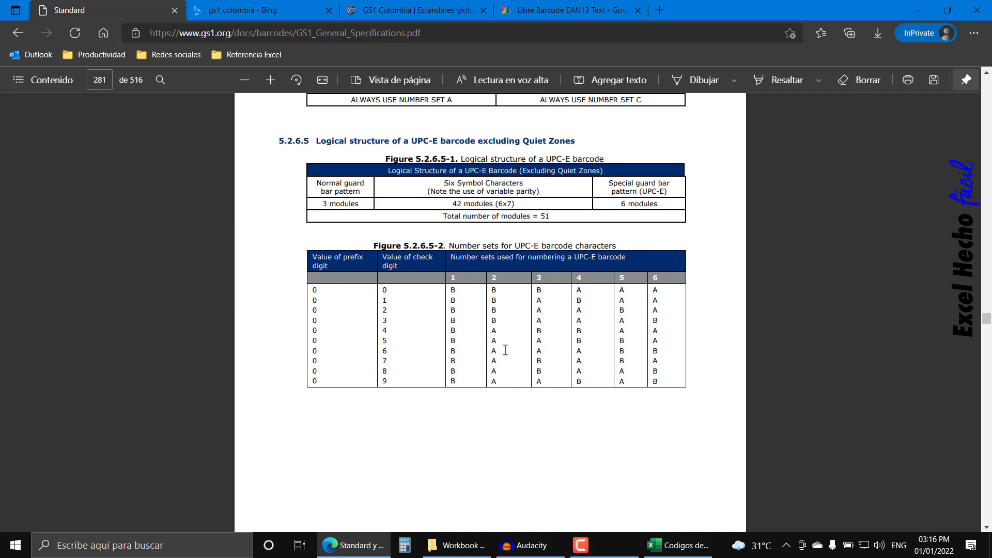
pyautogui.scroll(-2, 598, 354)
pyautogui.scroll(-5, 594, 297)
pyautogui.scroll(-3, 598, 358)
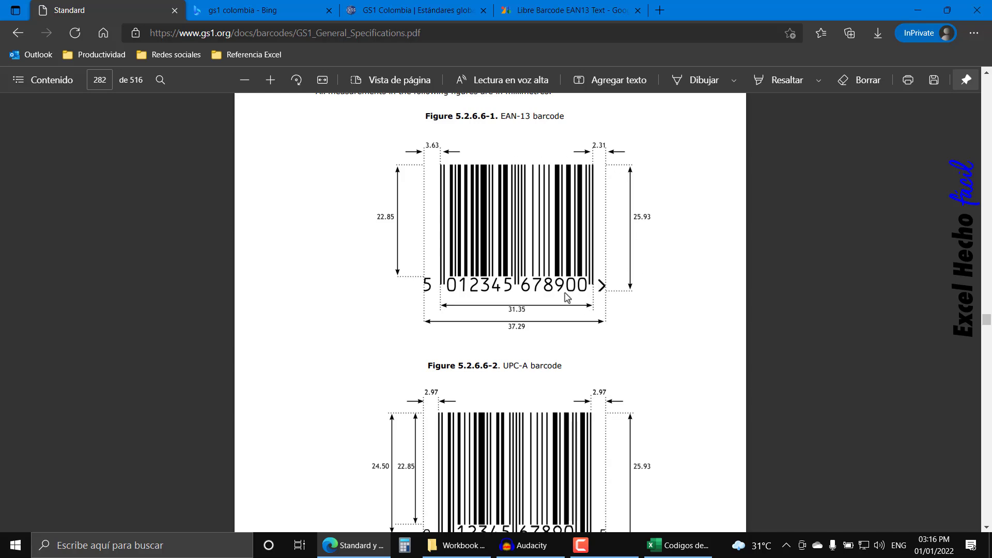
pyautogui.scroll(-3, 568, 298)
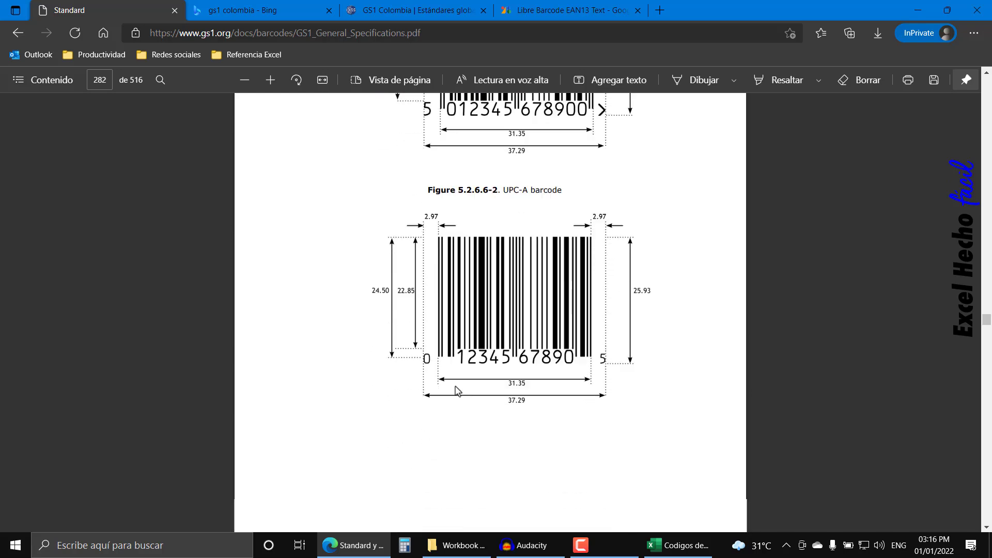
pyautogui.scroll(-5, 454, 392)
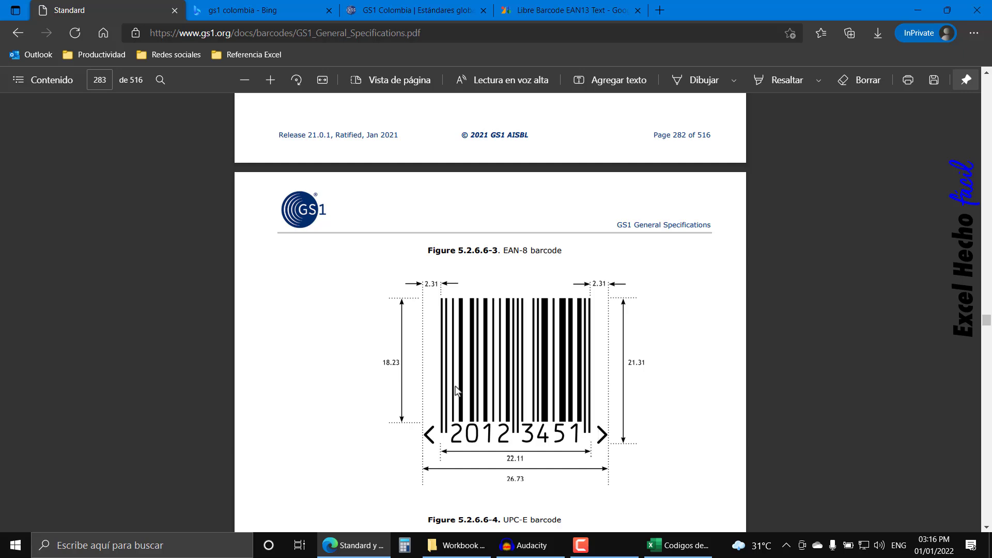
pyautogui.scroll(-5, 455, 391)
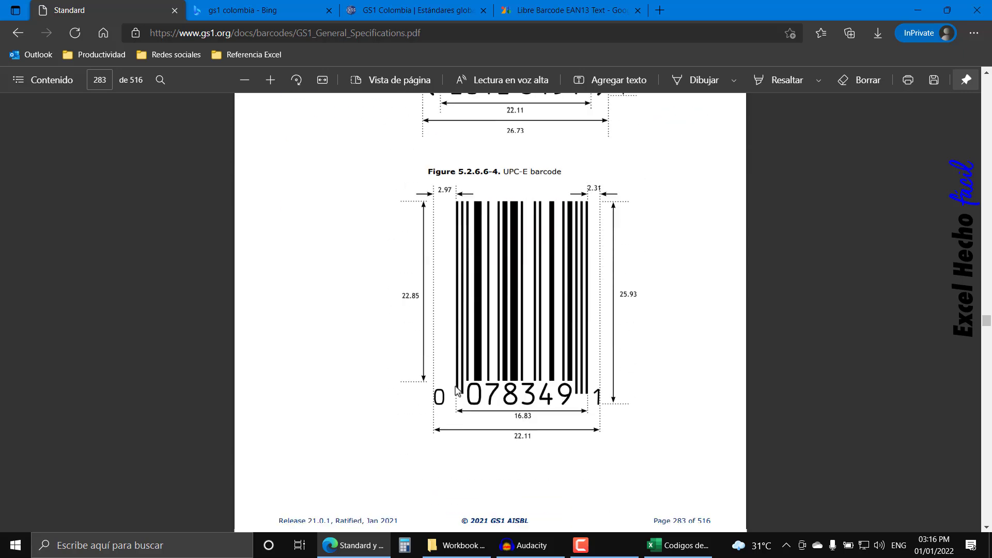
pyautogui.scroll(-3, 454, 391)
pyautogui.click(678, 545)
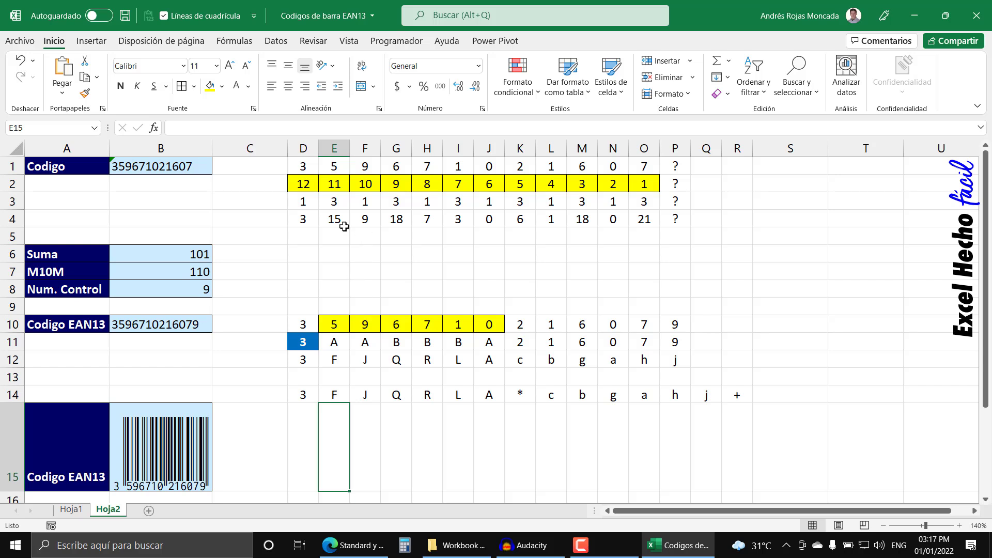
pyautogui.click(70, 512)
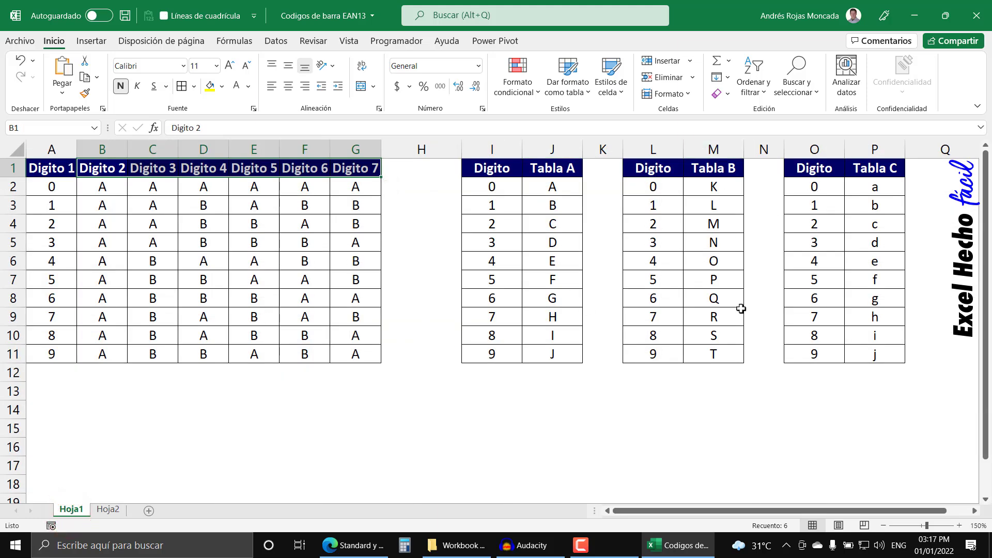
pyautogui.click(106, 511)
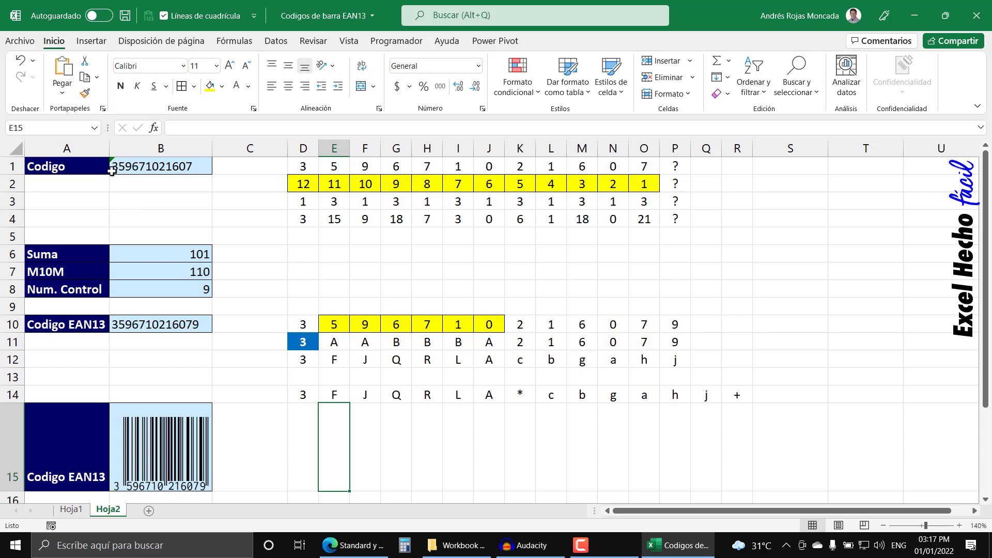
pyautogui.click(181, 166)
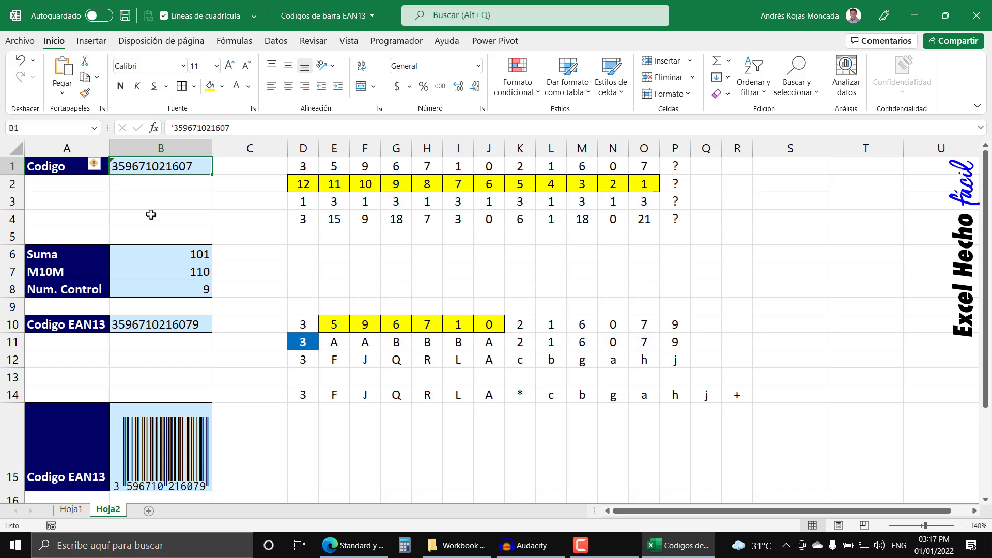
pyautogui.write('574')
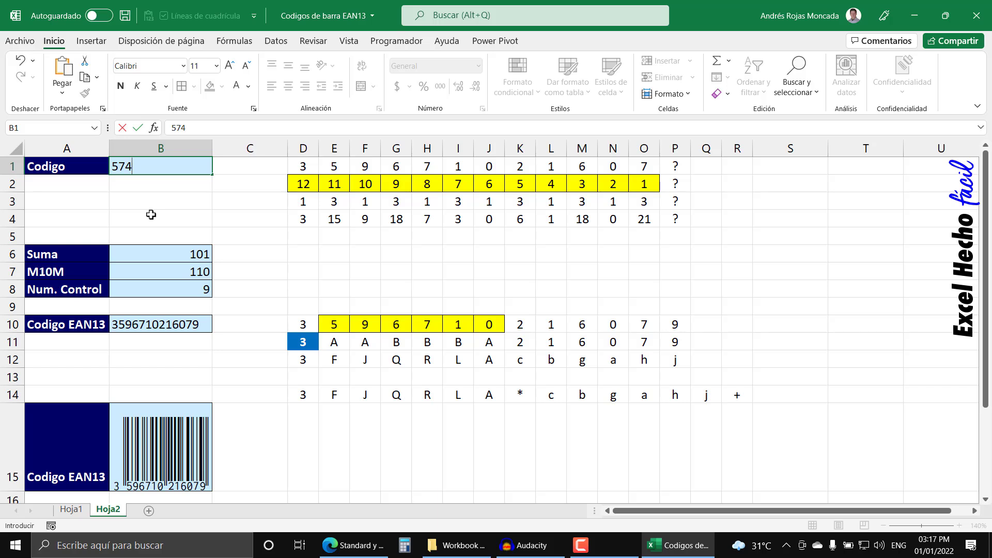
pyautogui.write('5698')
pyautogui.write('85854')
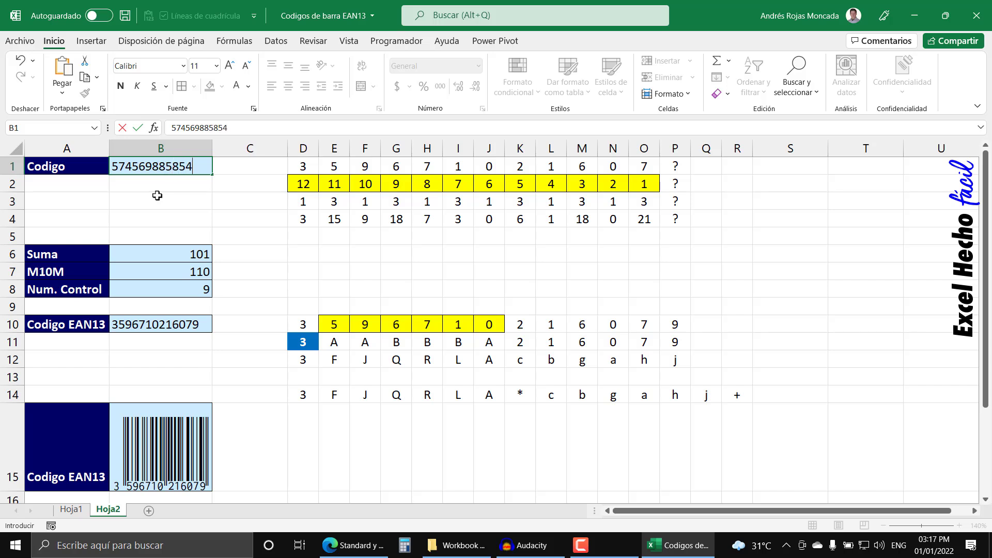
pyautogui.press('Return')
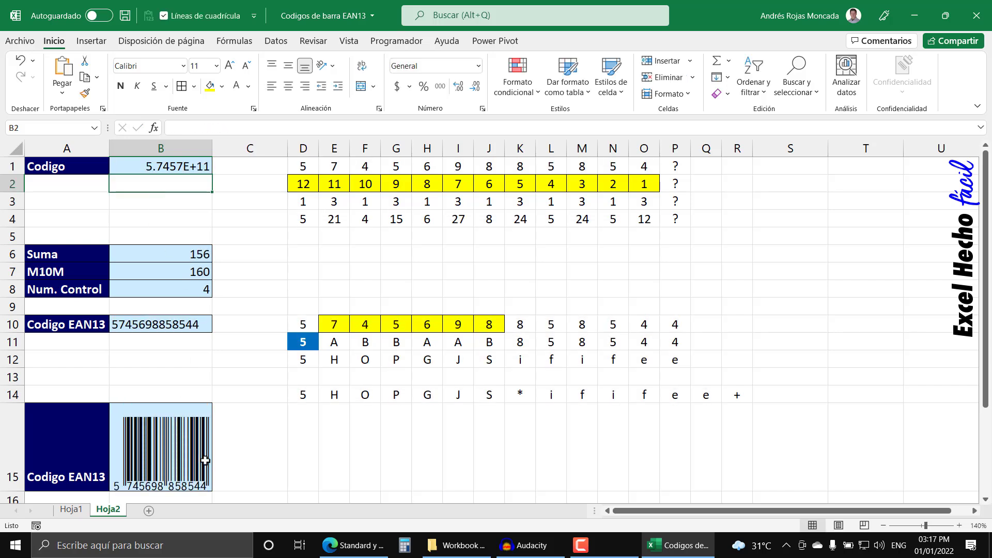
pyautogui.click(156, 166)
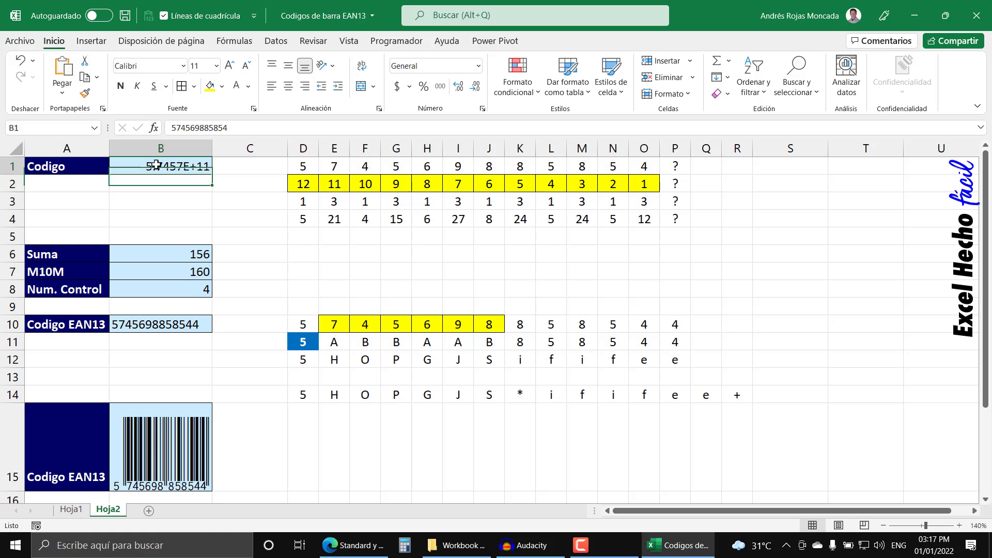
pyautogui.hotkey('ctrl', 'z')
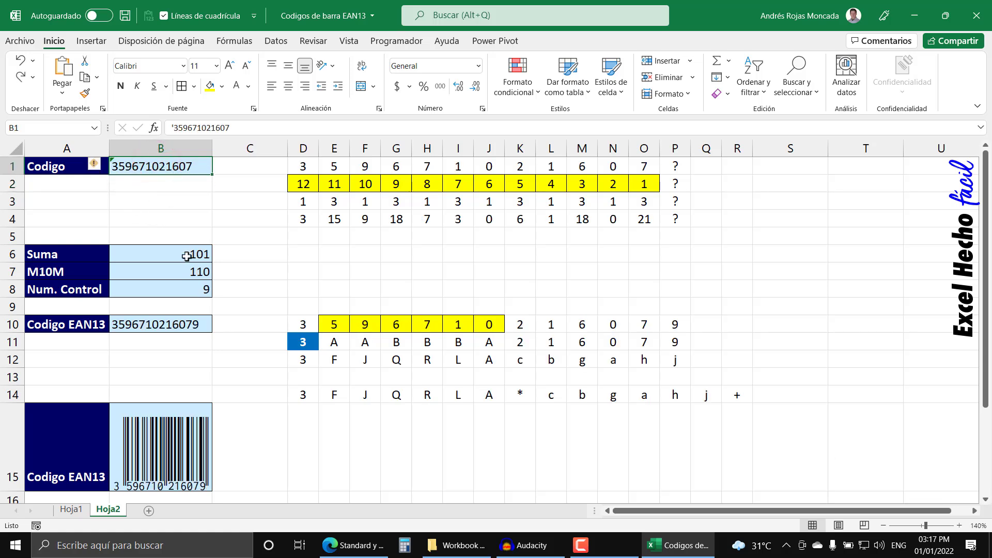
pyautogui.write("'")
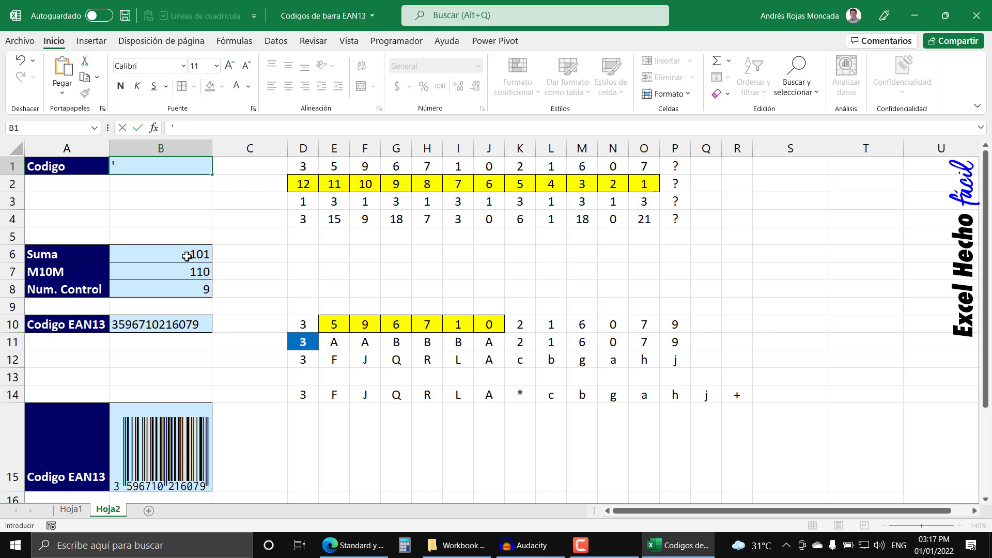
pyautogui.write('754')
pyautogui.write('9632')
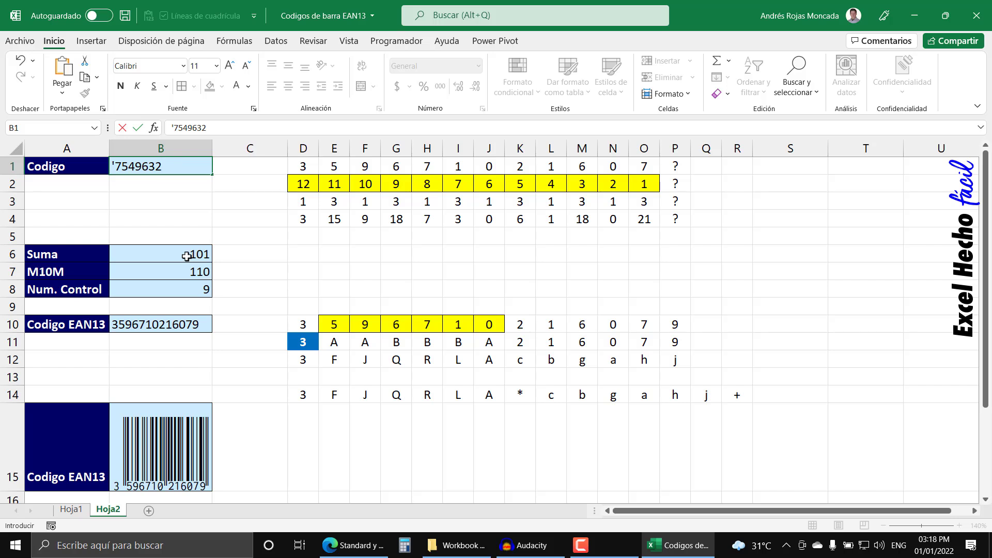
pyautogui.write('45678')
pyautogui.press('Return')
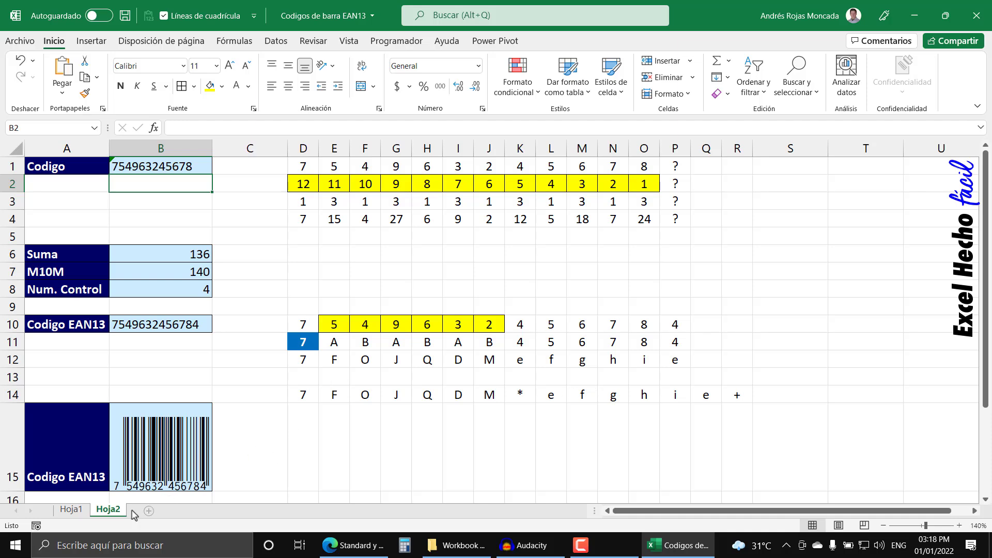
pyautogui.click(83, 511)
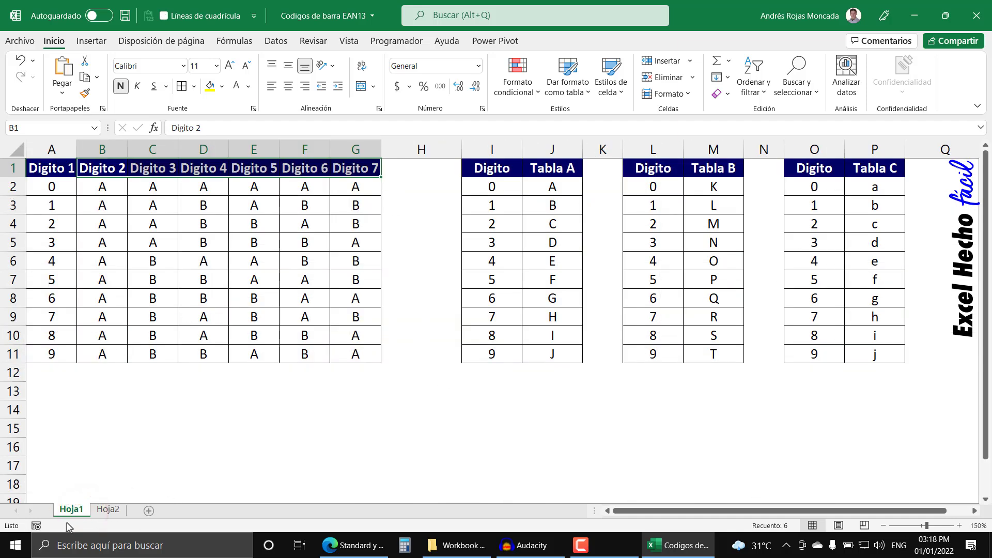
pyautogui.click(116, 514)
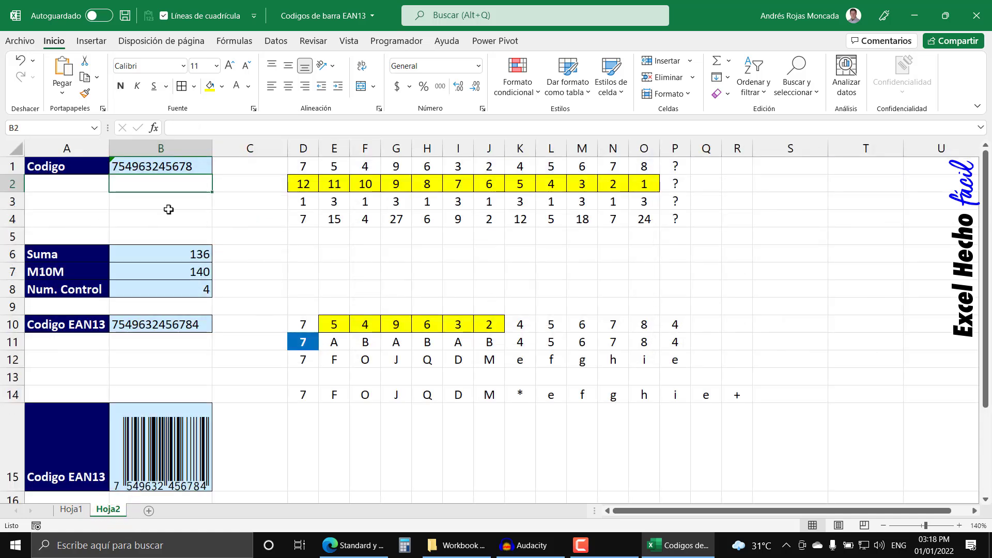
pyautogui.hotkey('ctrl', 'z')
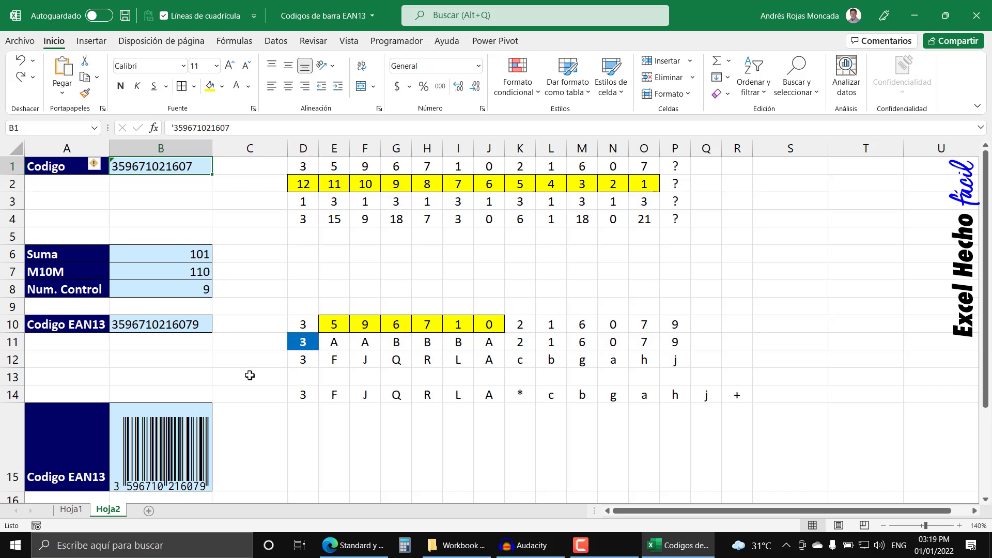
pyautogui.click(848, 167)
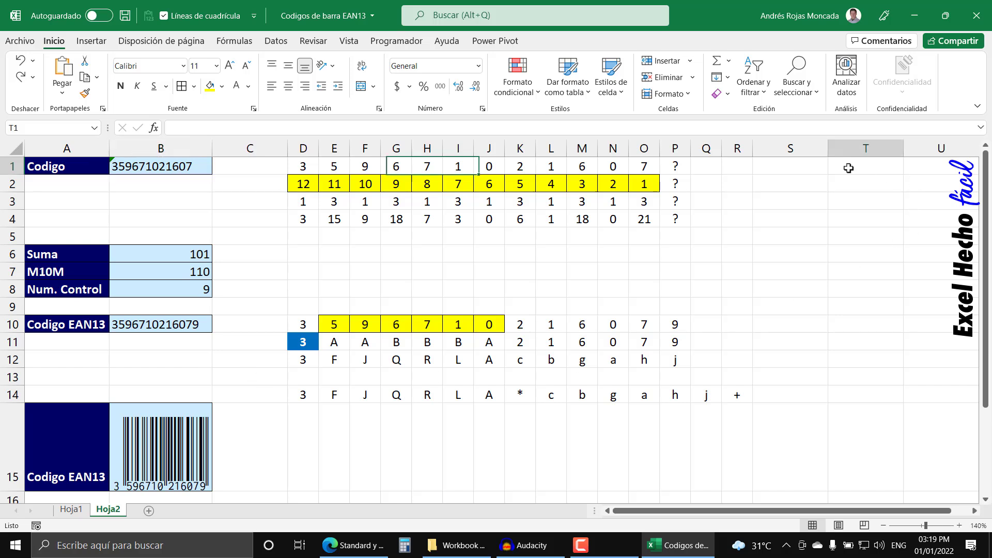